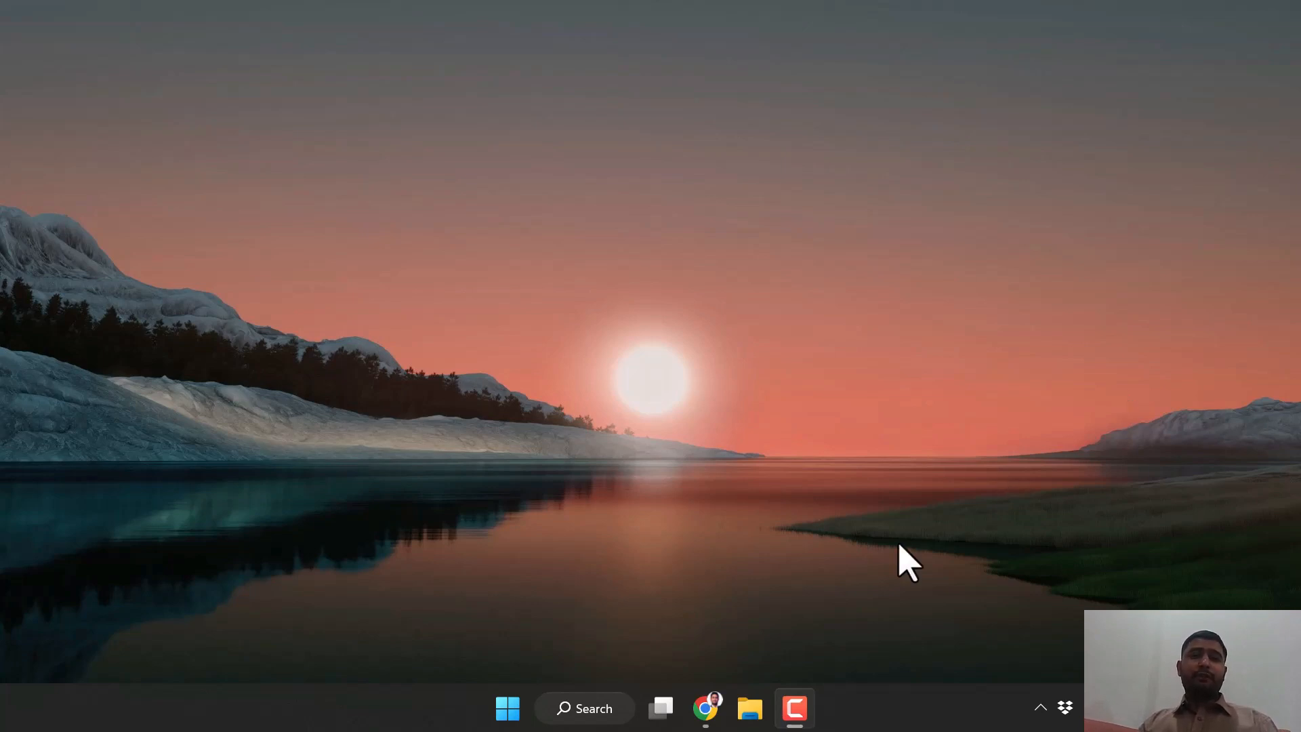
Bring up the admission login page in Chrome and go to the Create an account registration page
click(705, 711)
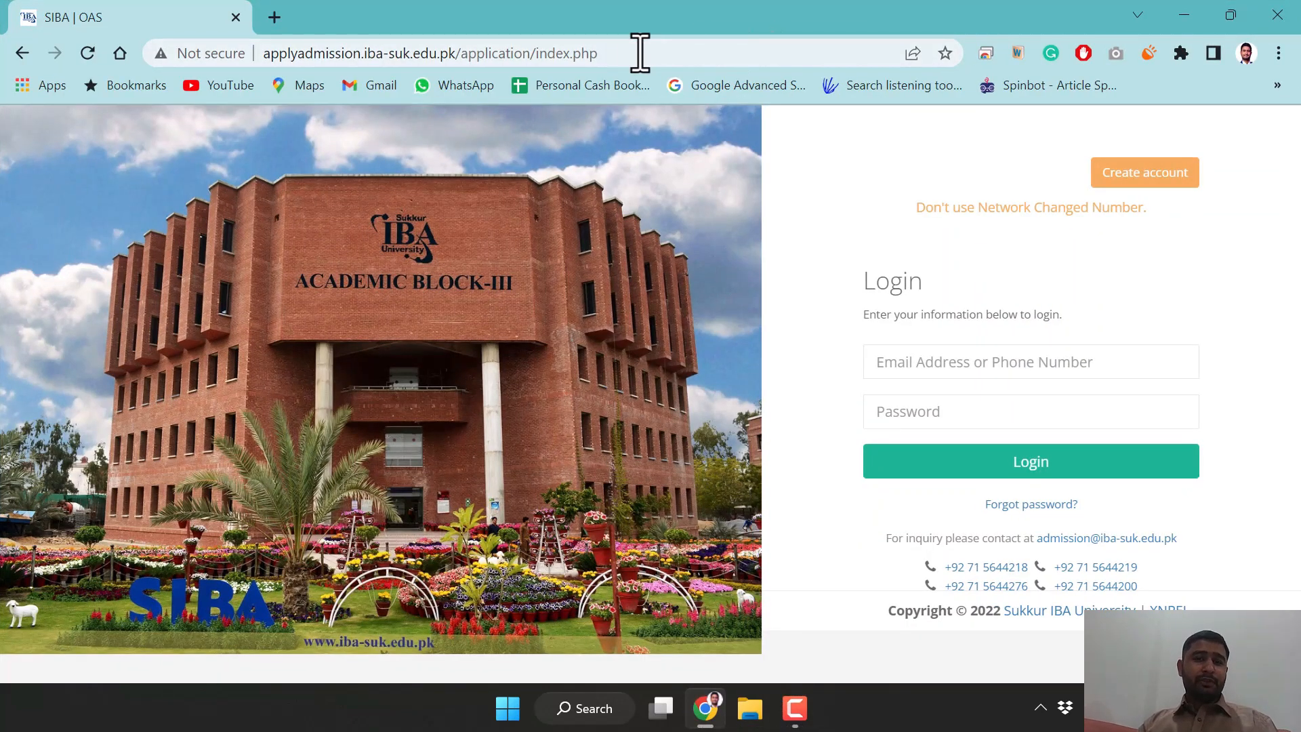
click(613, 53)
click(613, 53)
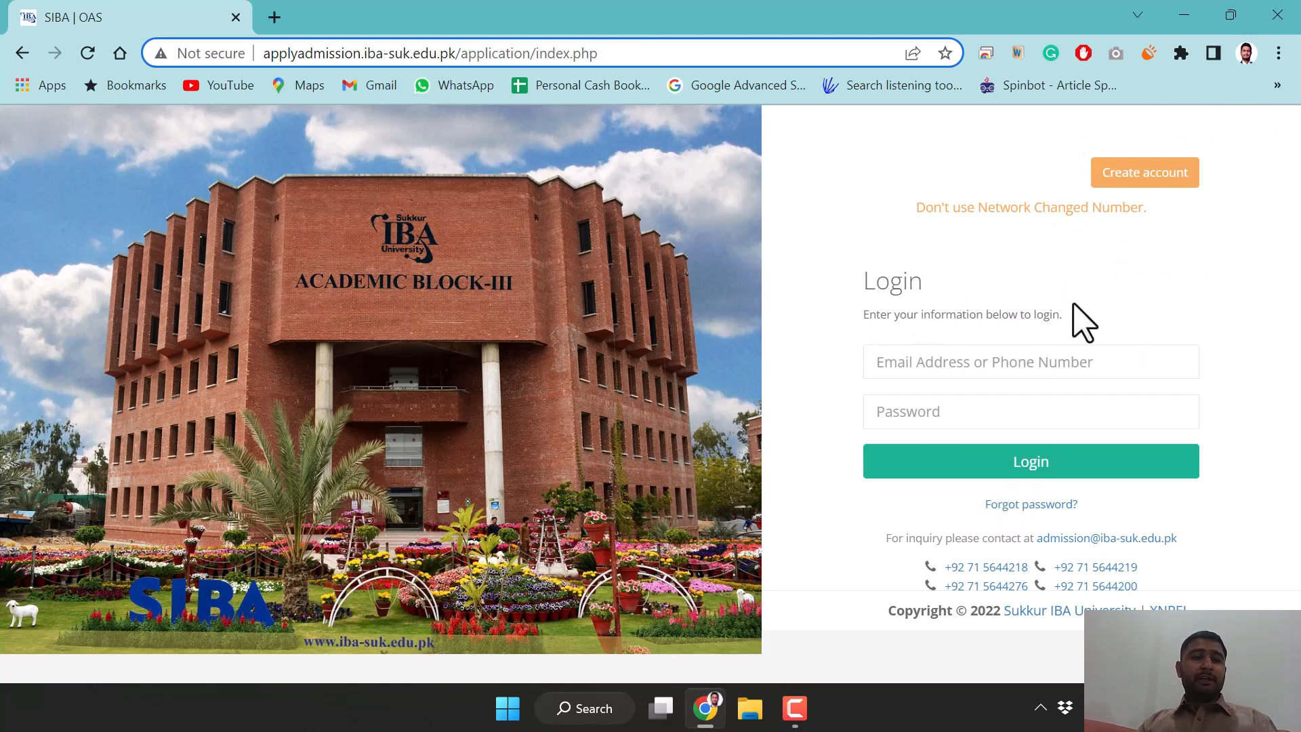
click(1130, 179)
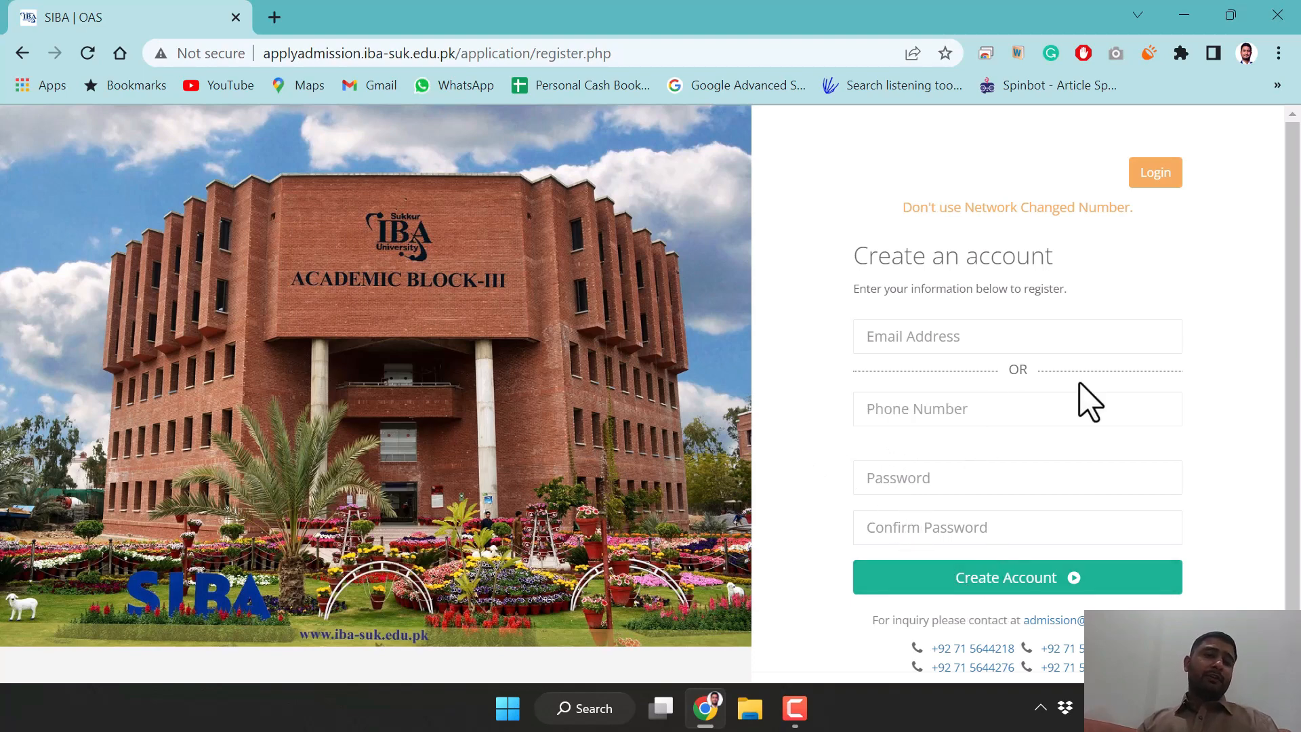
Log in with the saved phone number and account password, then open the Sindh Talent Hunt application
click(1154, 173)
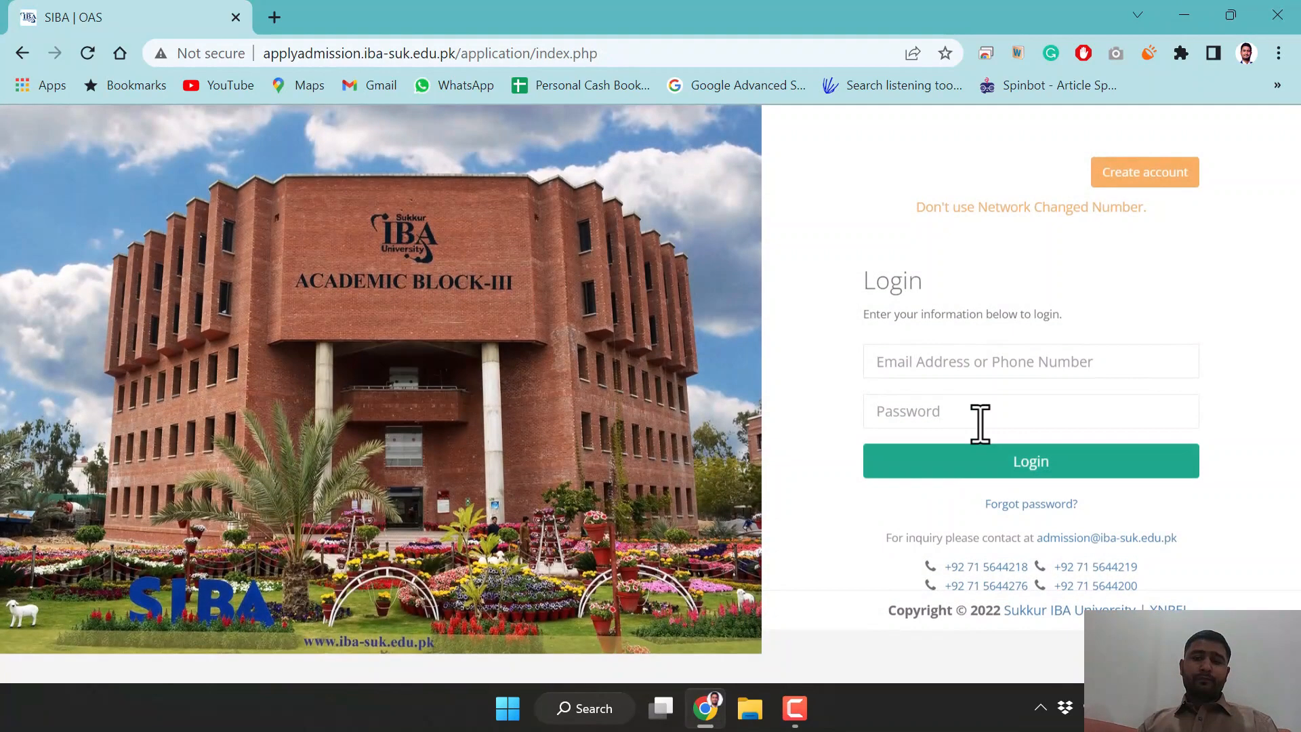
click(982, 372)
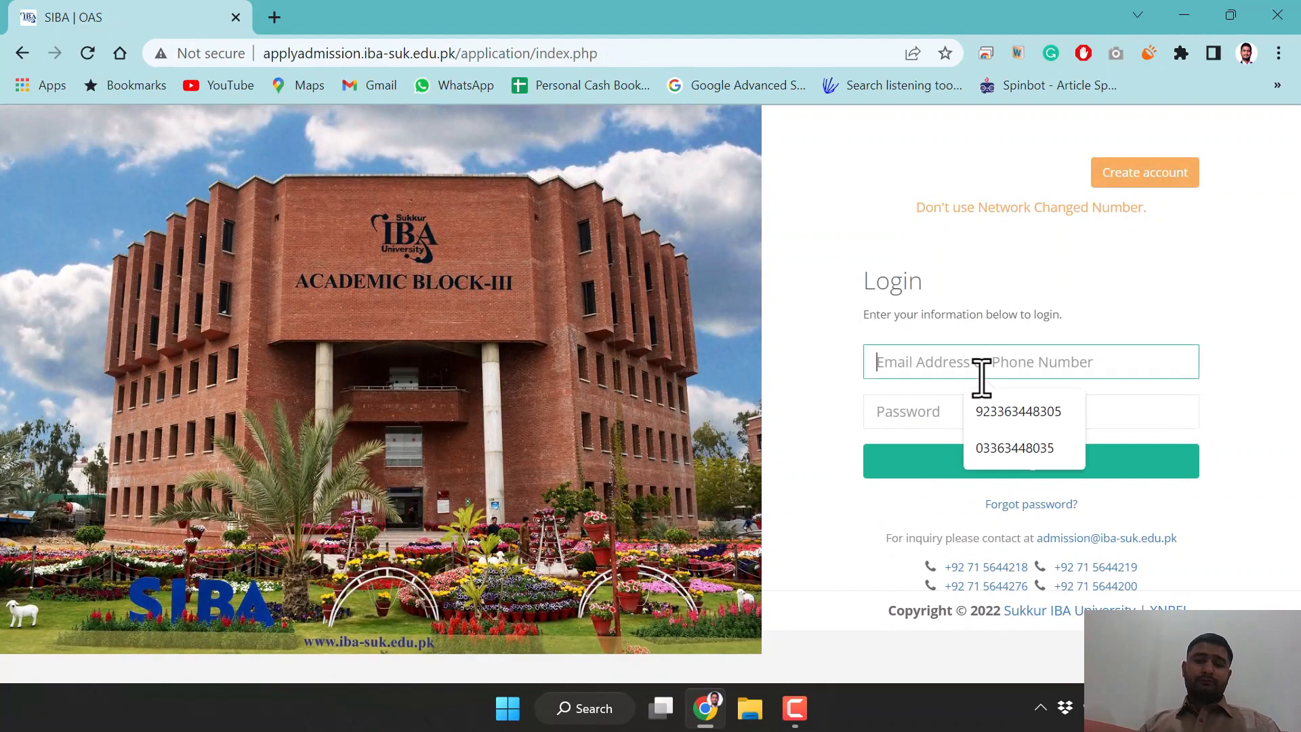
click(1003, 412)
click(945, 412)
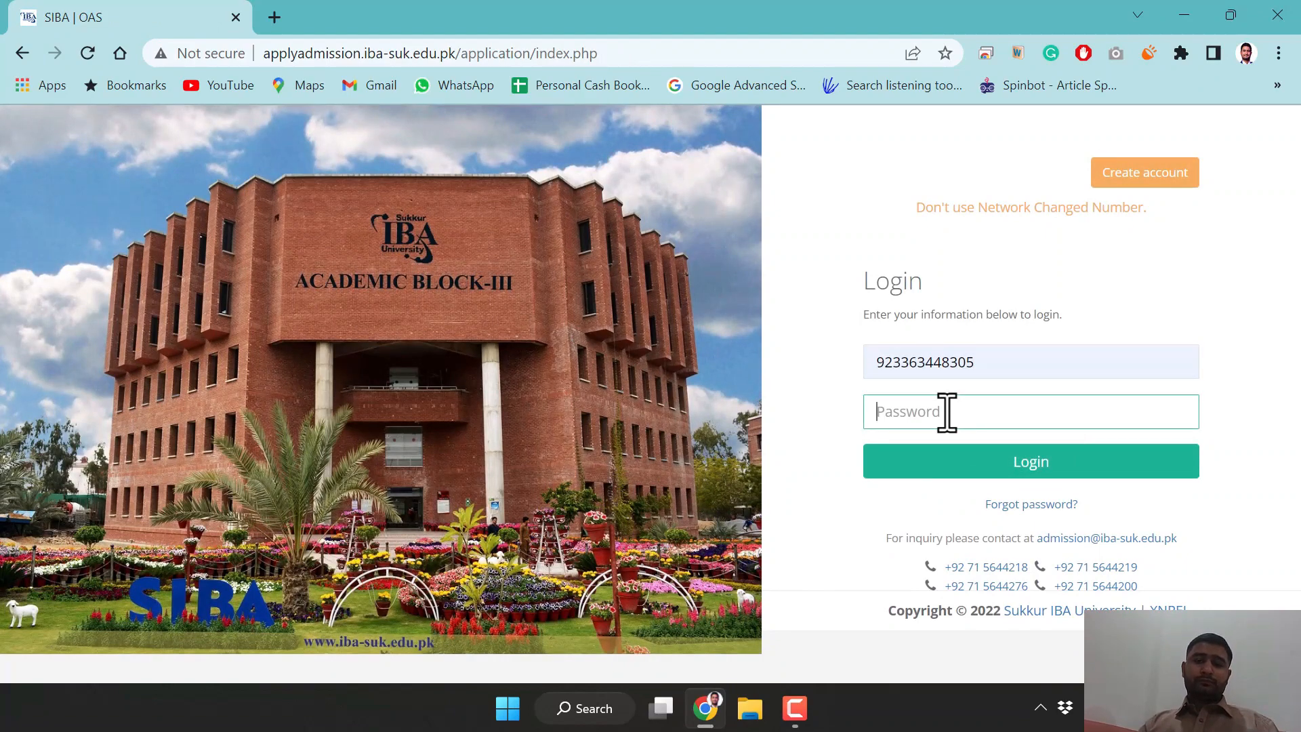
text(********)
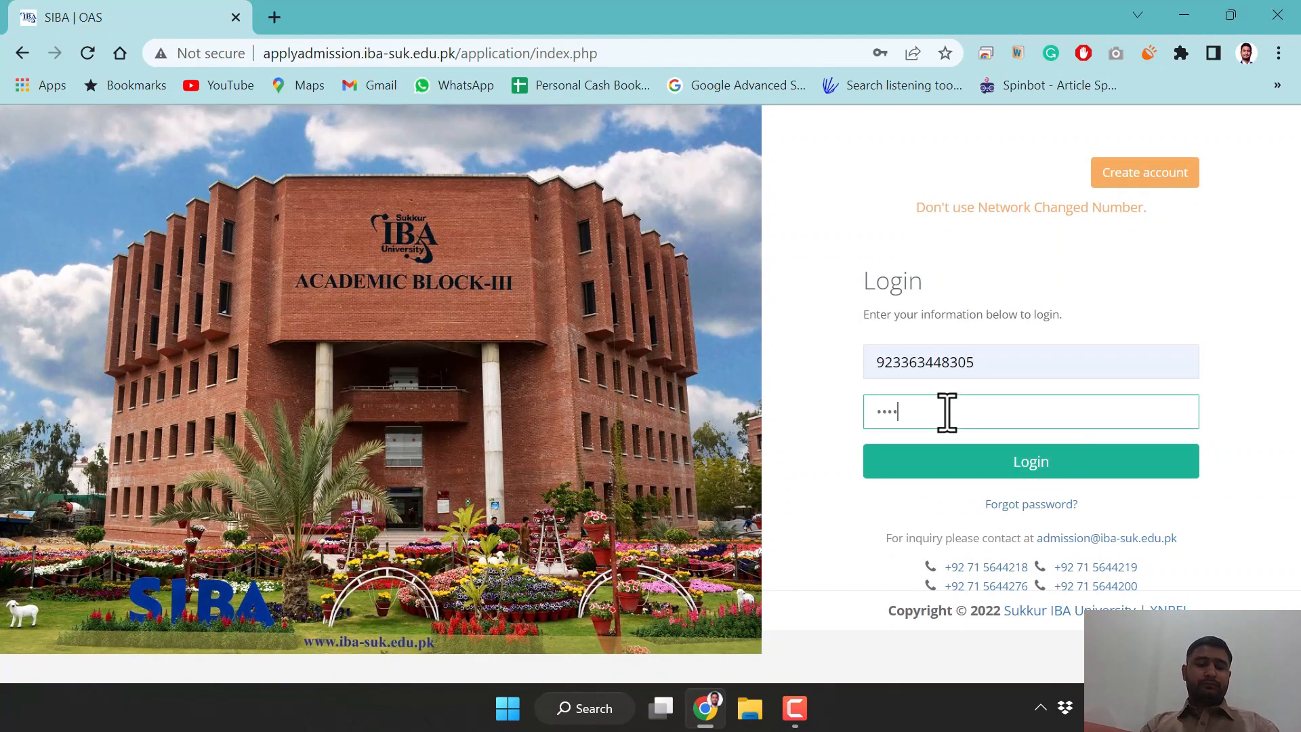
key(Return)
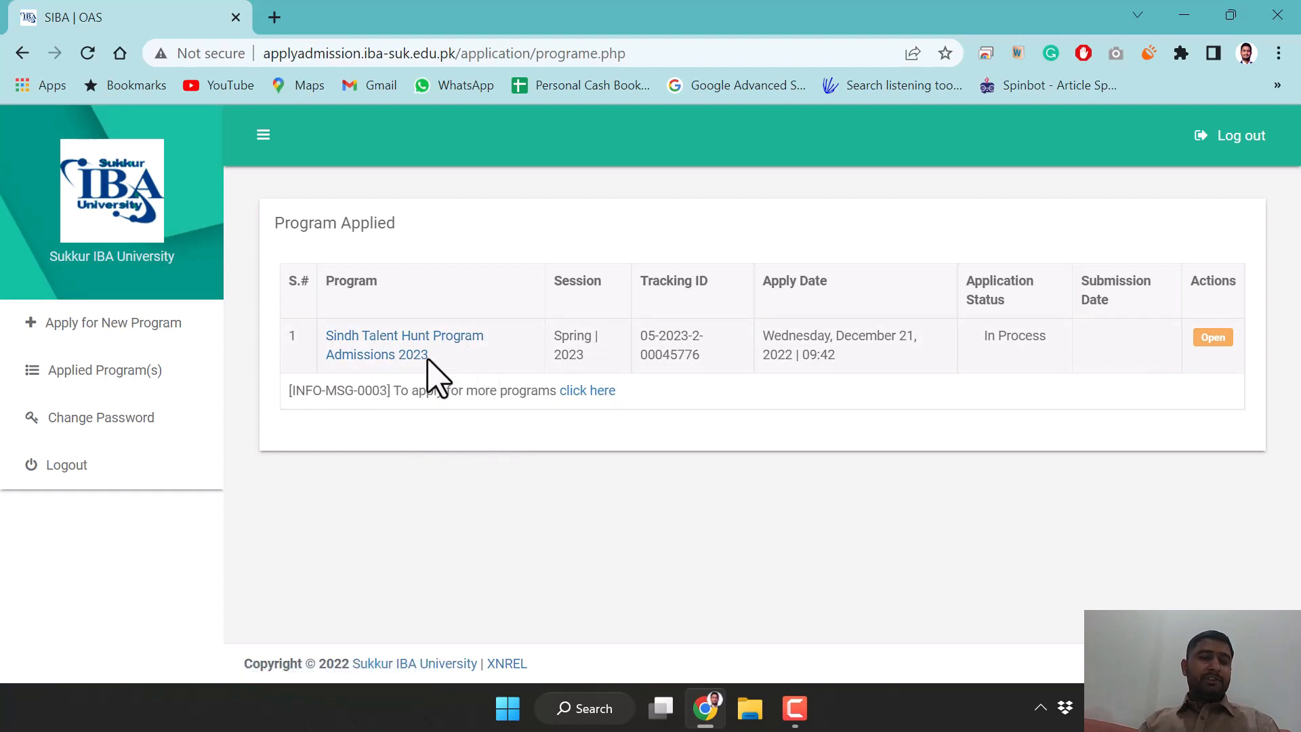
click(1213, 337)
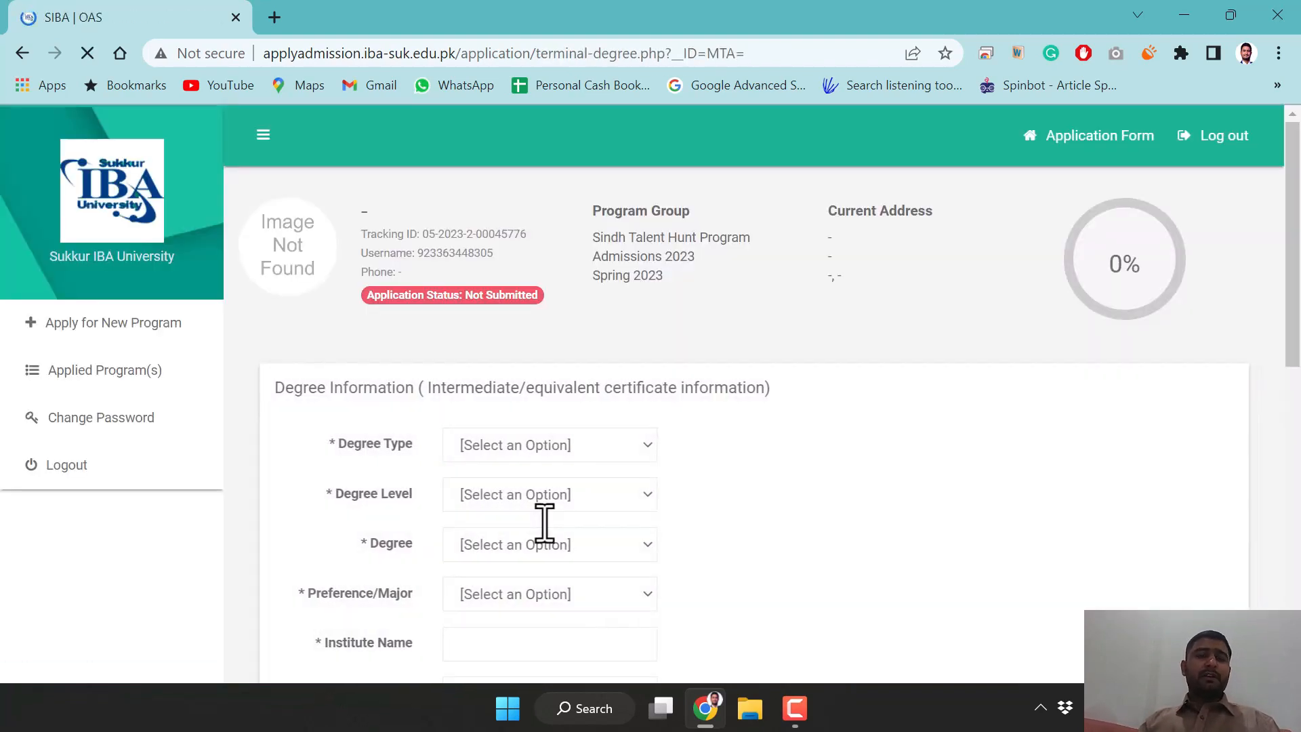
Set the Degree Type to Degree in the Degree Information form
scroll(785, 413, down, 3)
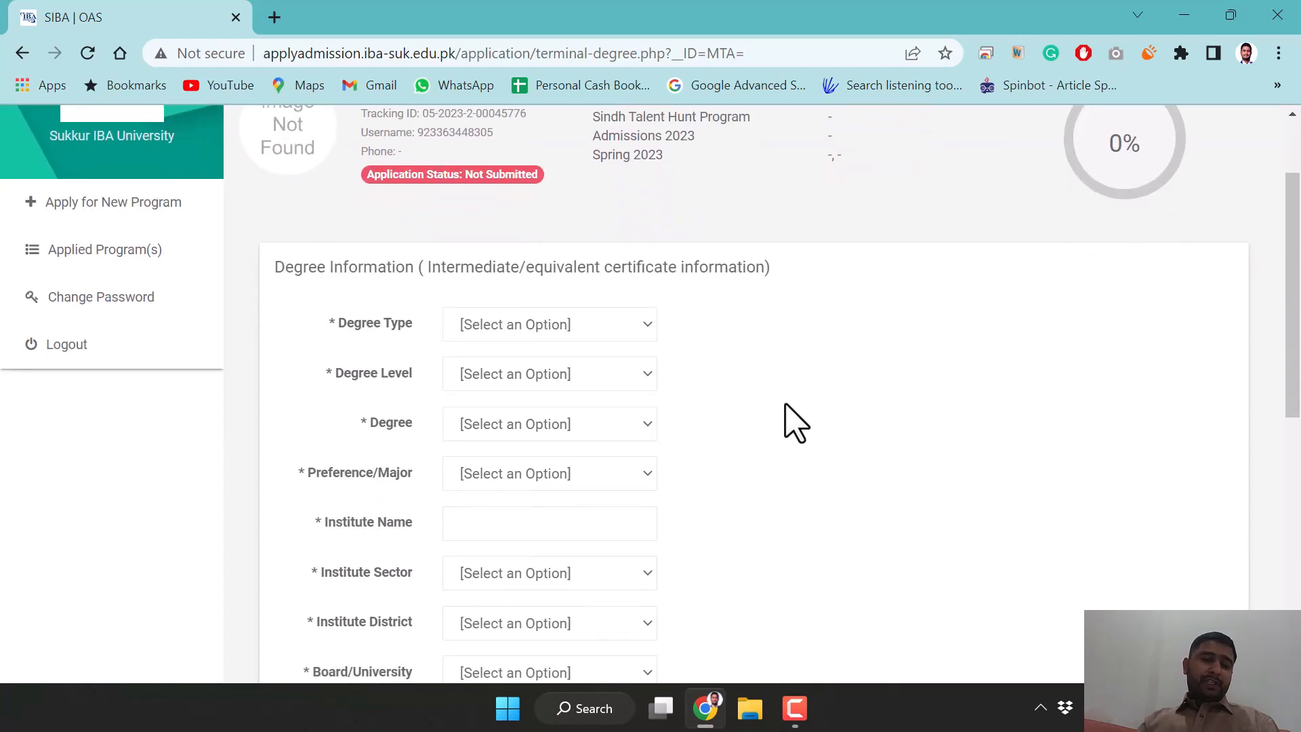
scroll(669, 380, down, 5)
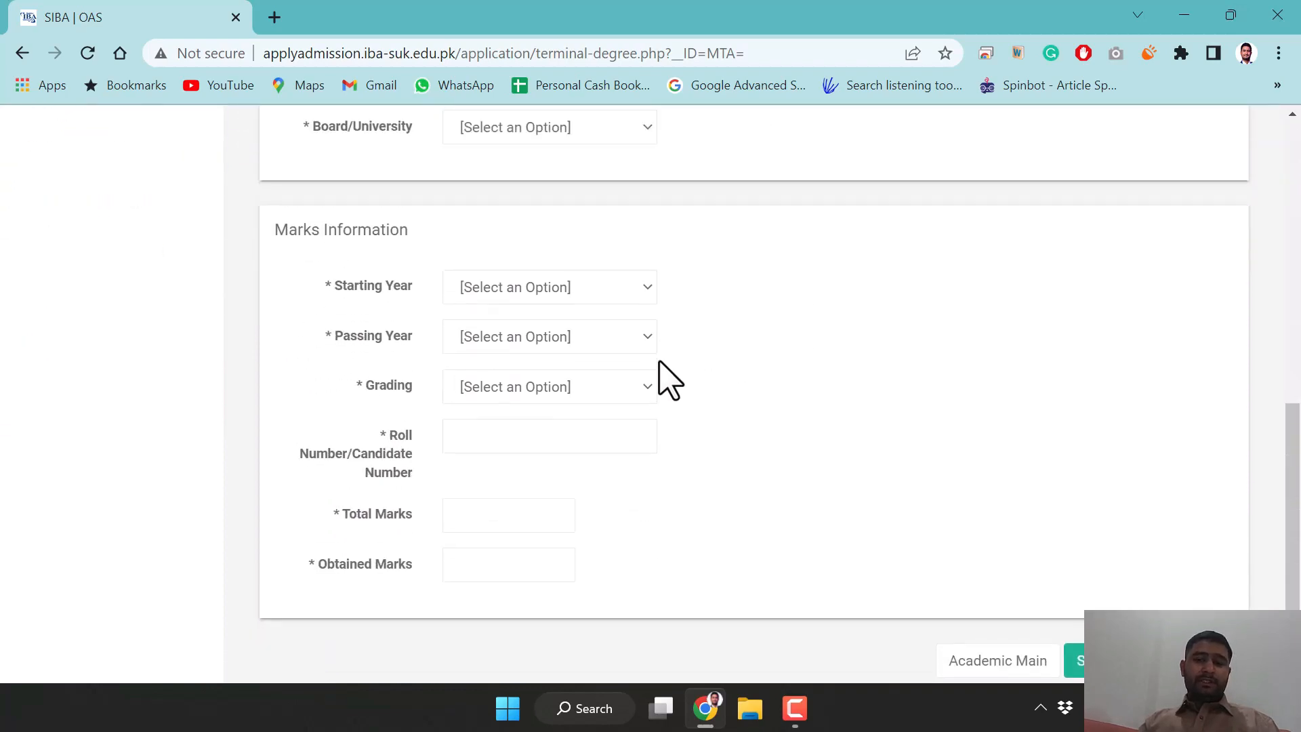
scroll(669, 380, up, 8)
scroll(667, 375, down, 3)
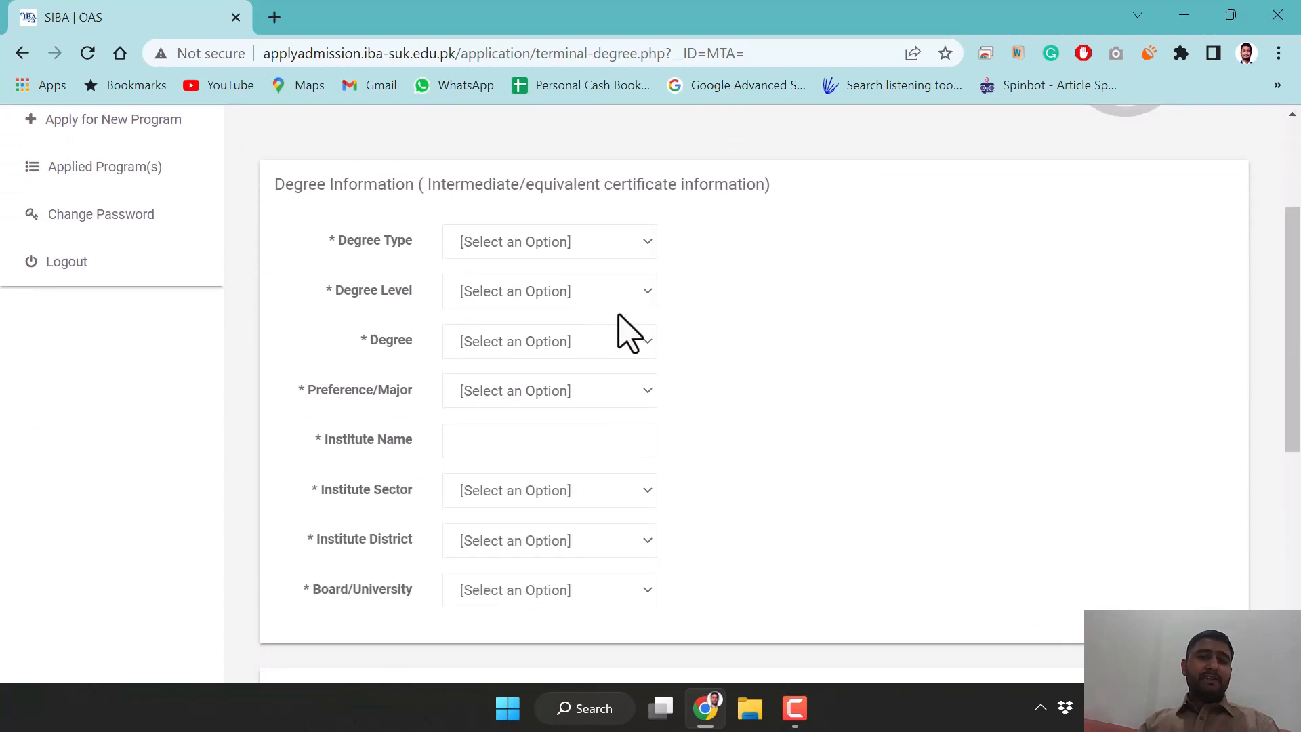
click(547, 252)
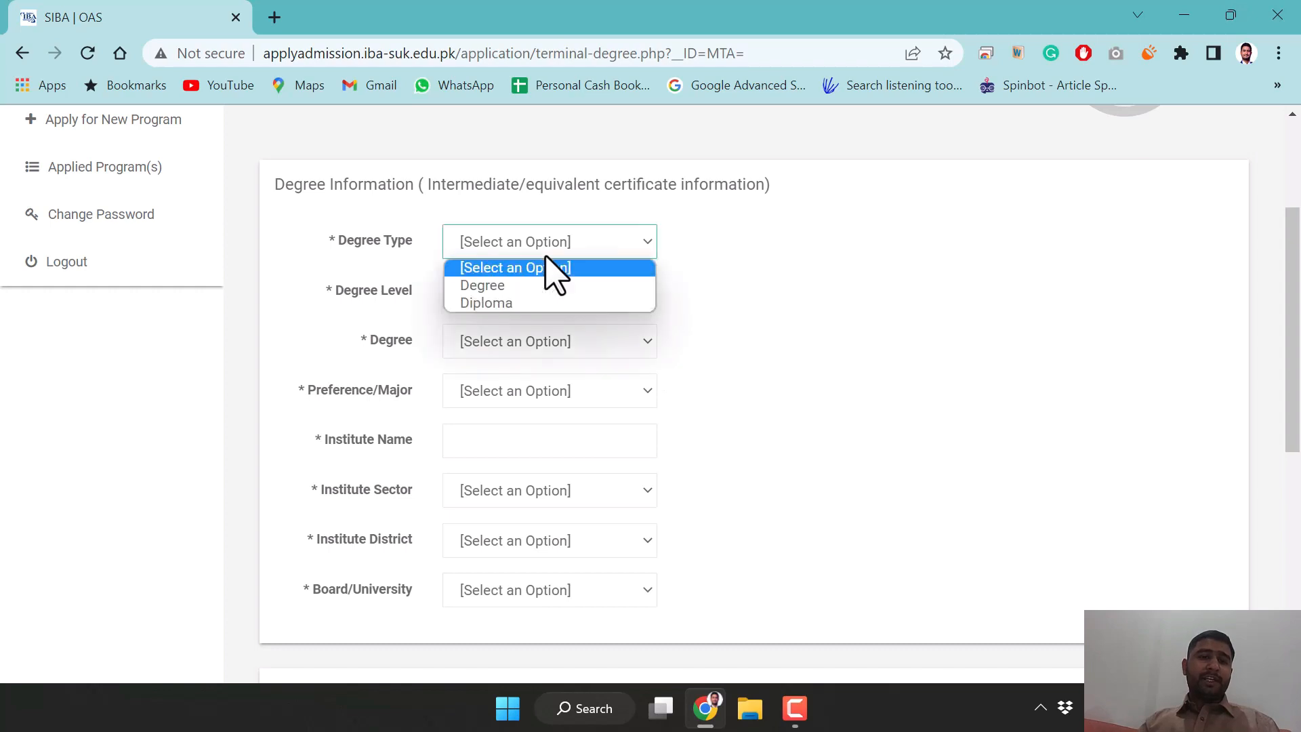
click(518, 286)
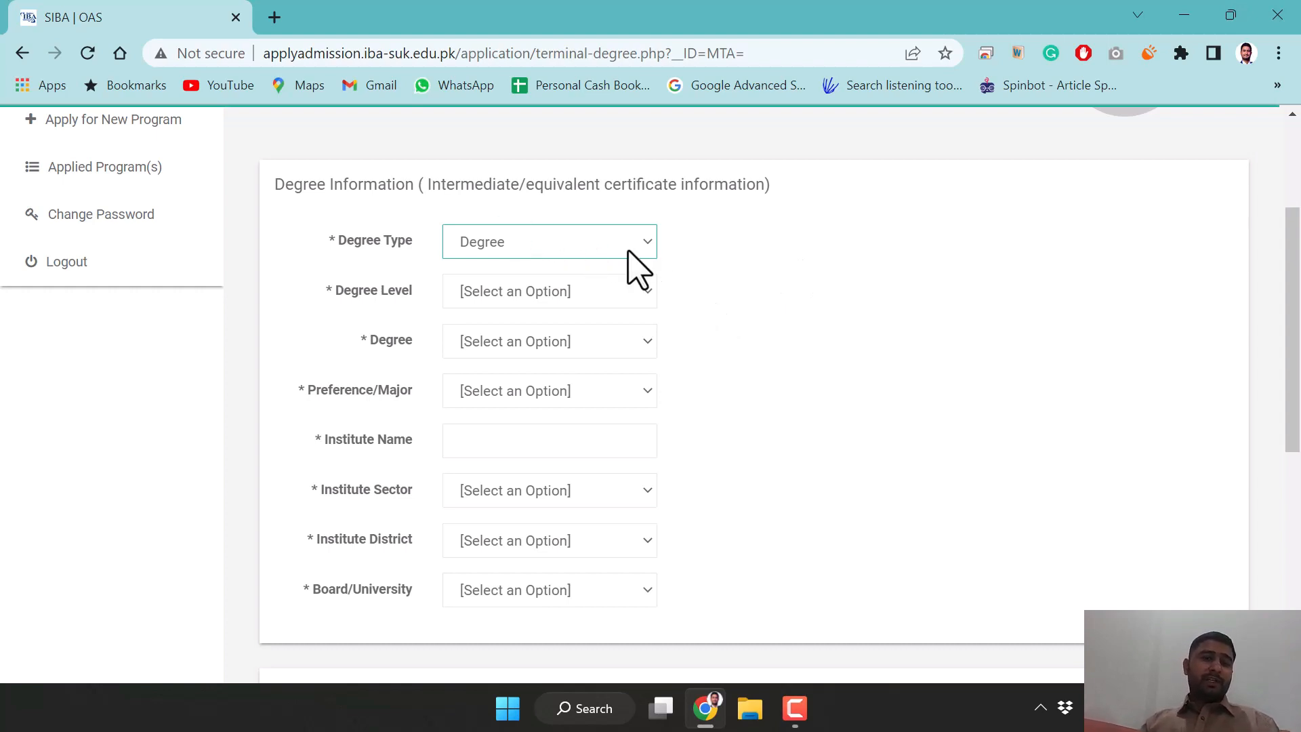
click(568, 291)
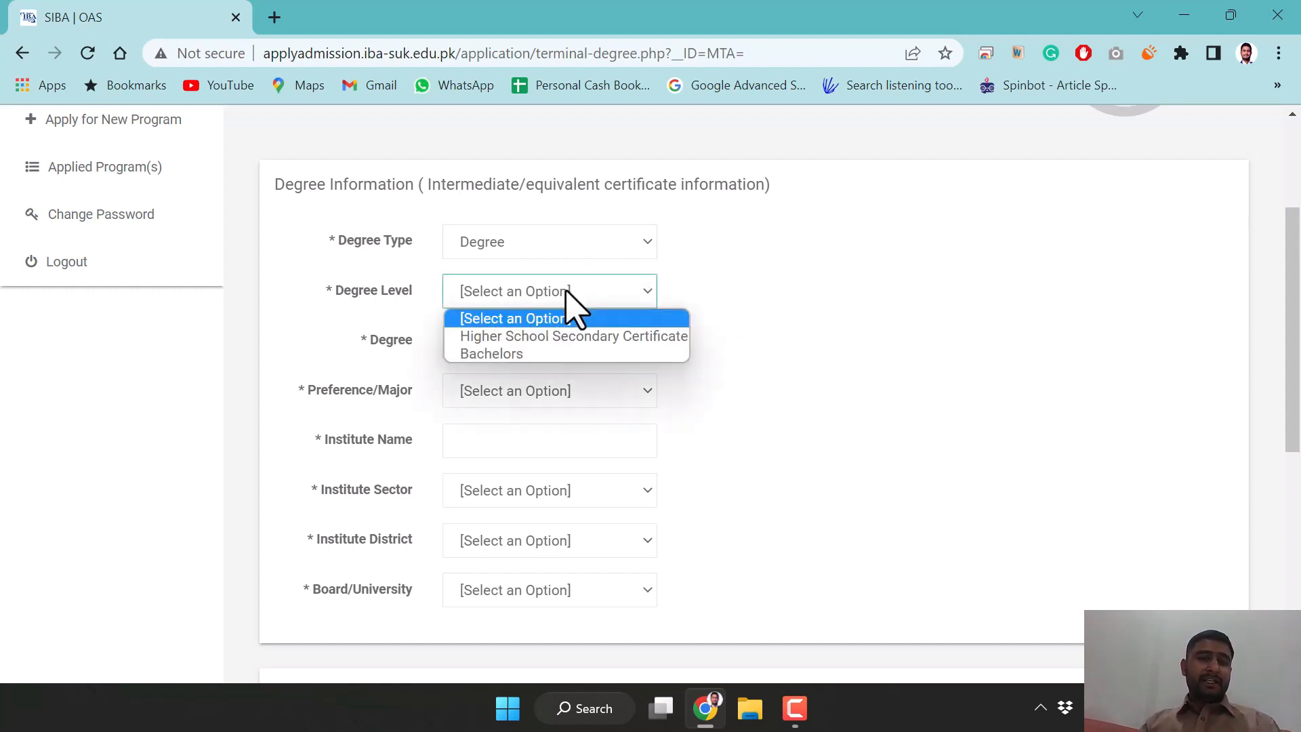
Set Degree Level to Higher School Secondary Certificate, Degree to F.Sc. and Major to Pre-Medical
click(587, 337)
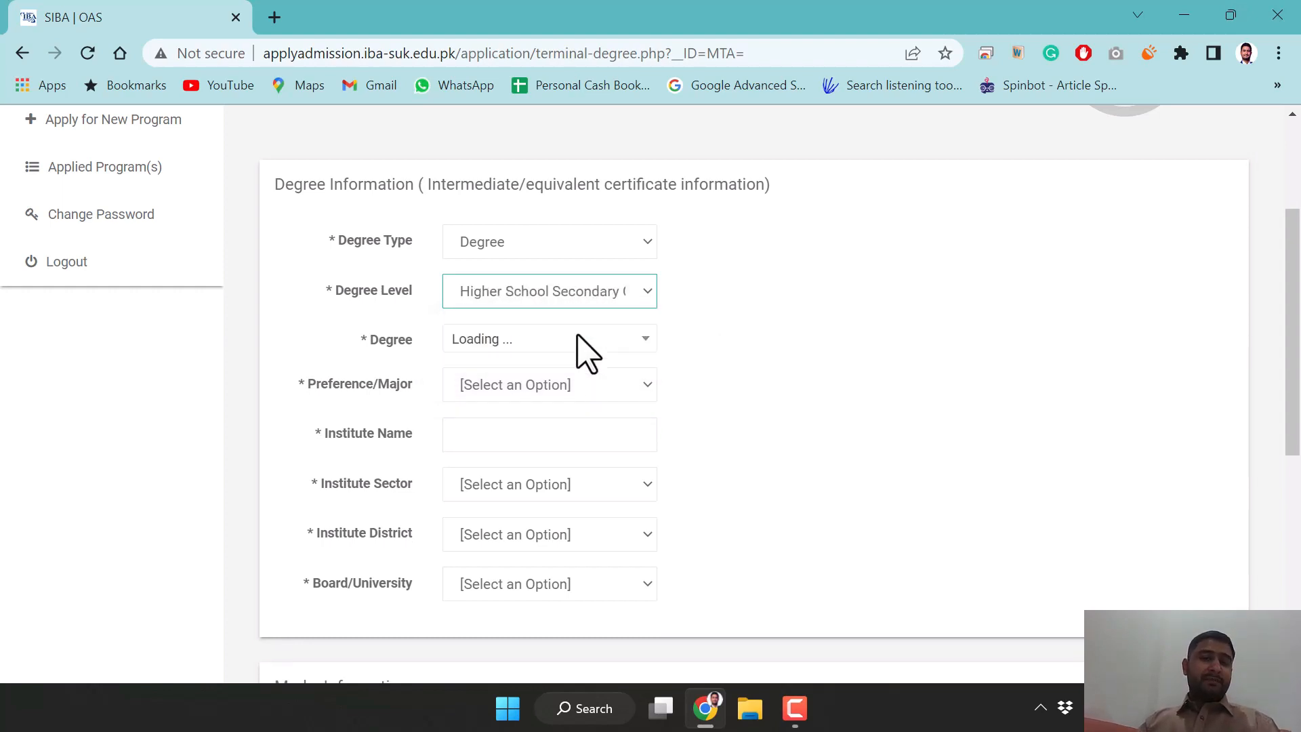
click(539, 343)
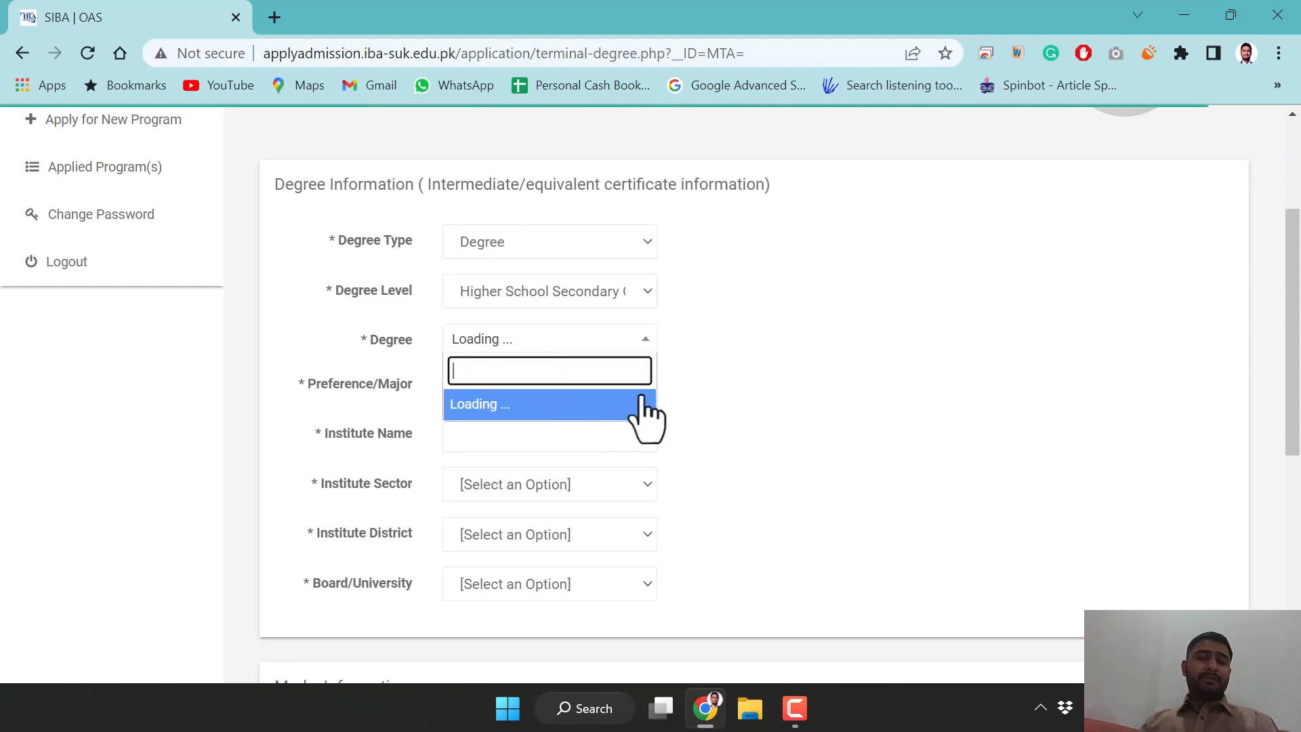
click(759, 399)
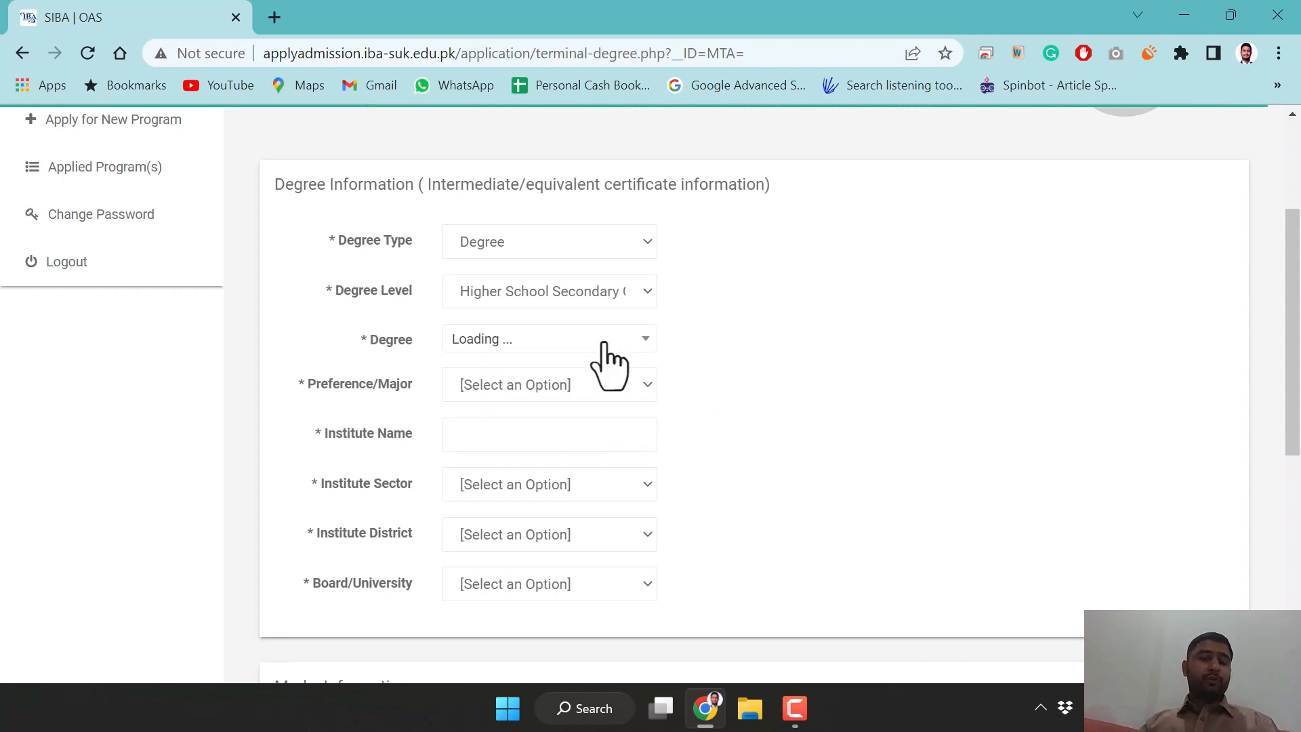
click(604, 343)
click(741, 400)
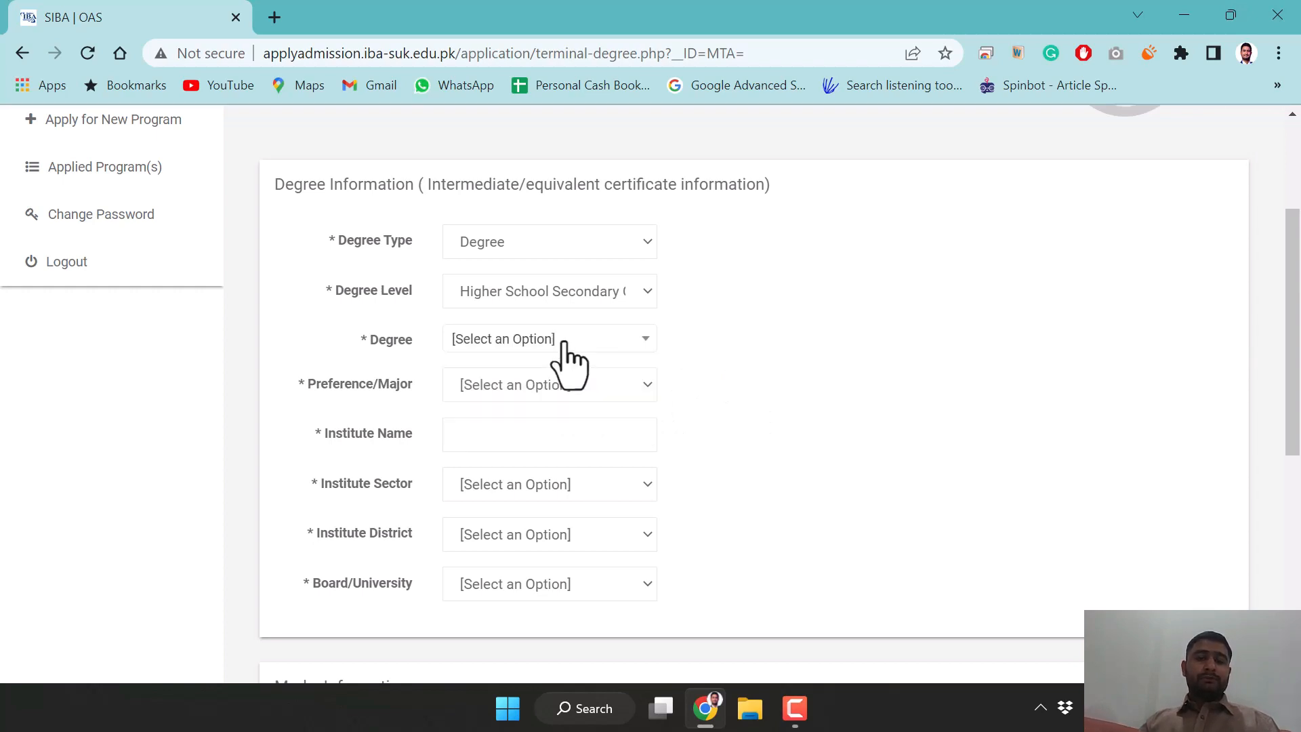
click(564, 342)
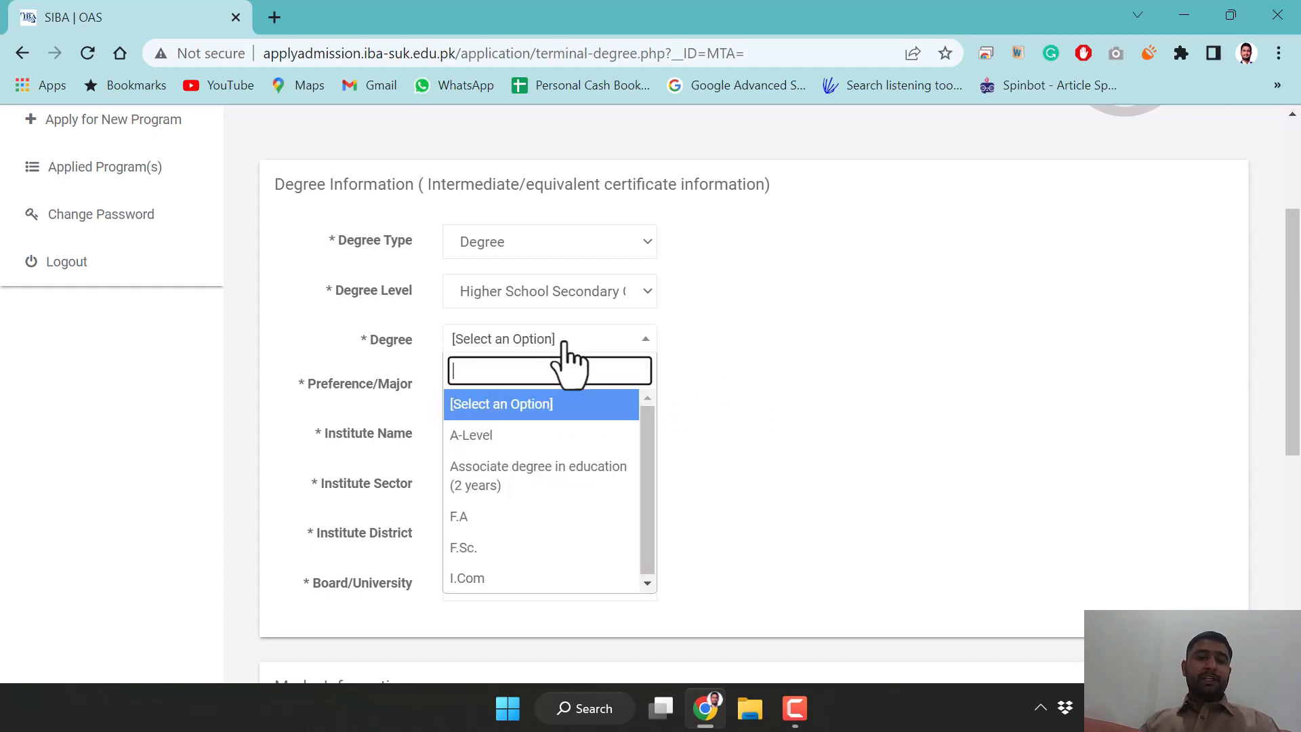
click(493, 548)
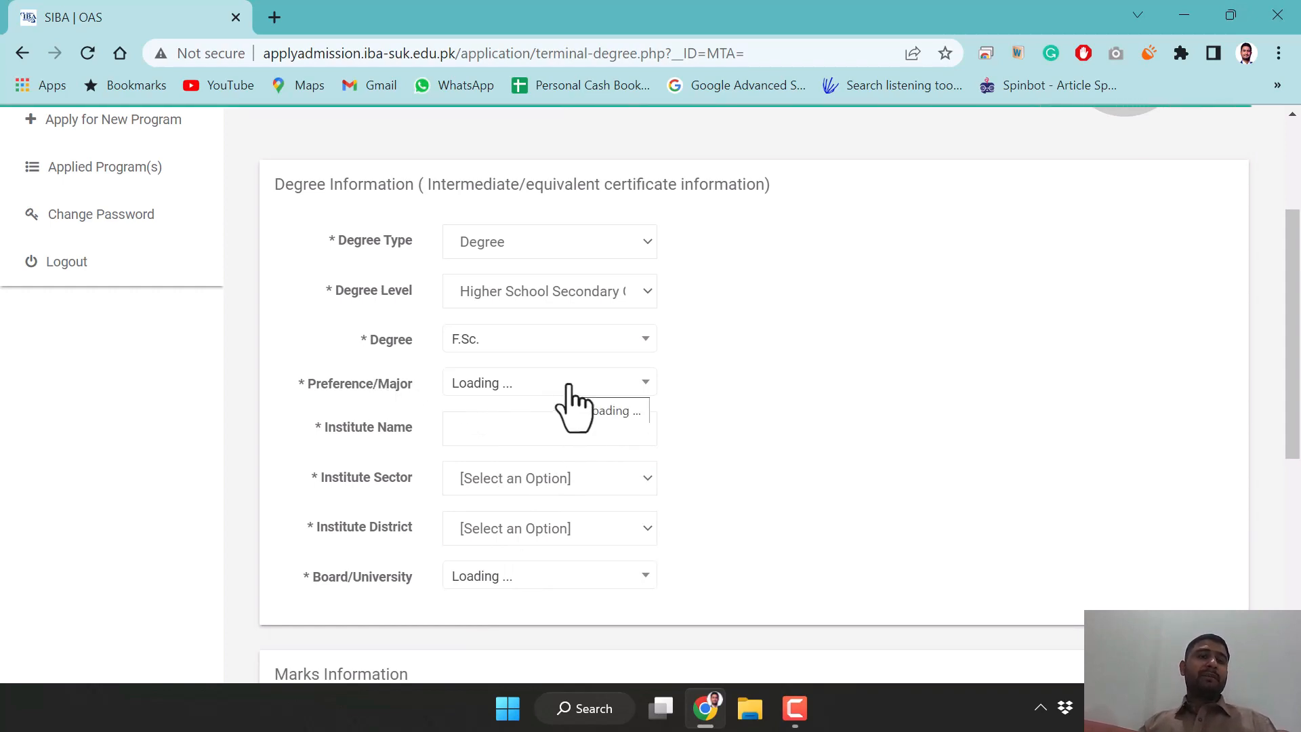
click(623, 383)
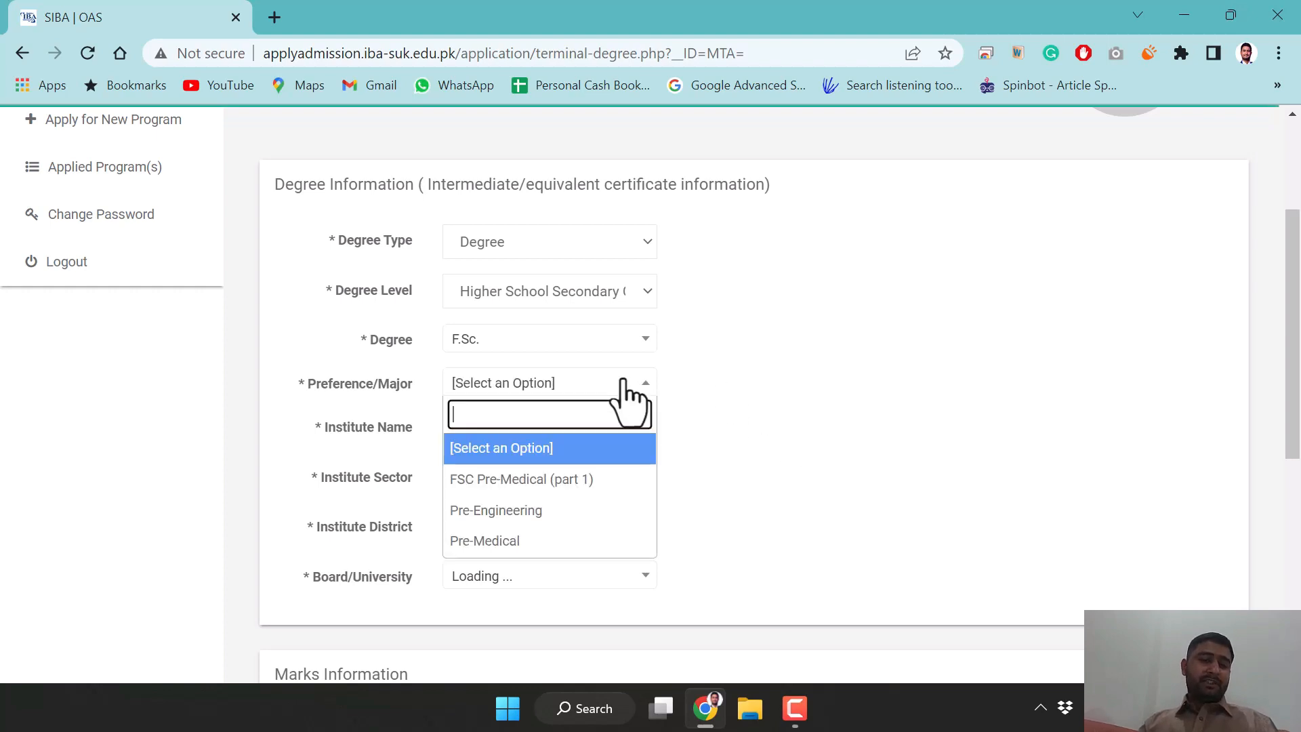
click(534, 541)
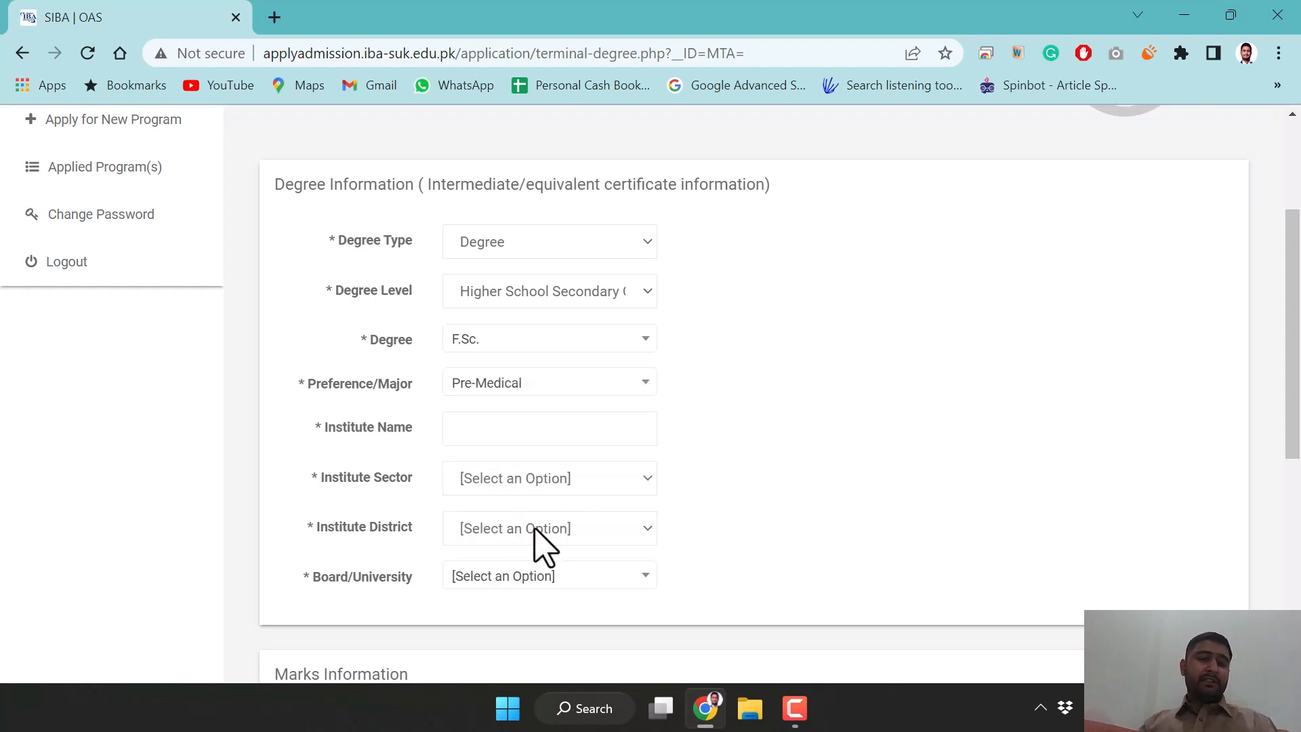
Enter institute Abc with sector GOVERNMENT, district Bhakkar and board BISE Bahawalpur
click(536, 427)
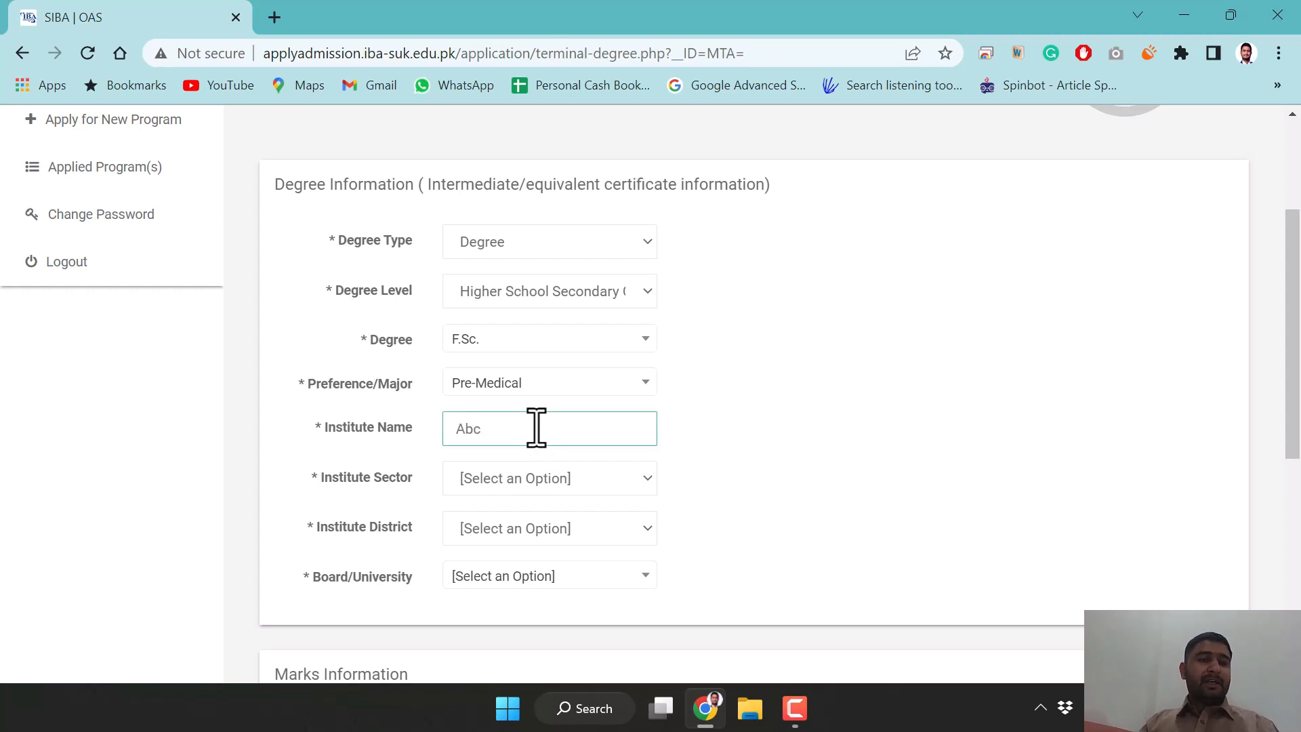
click(534, 478)
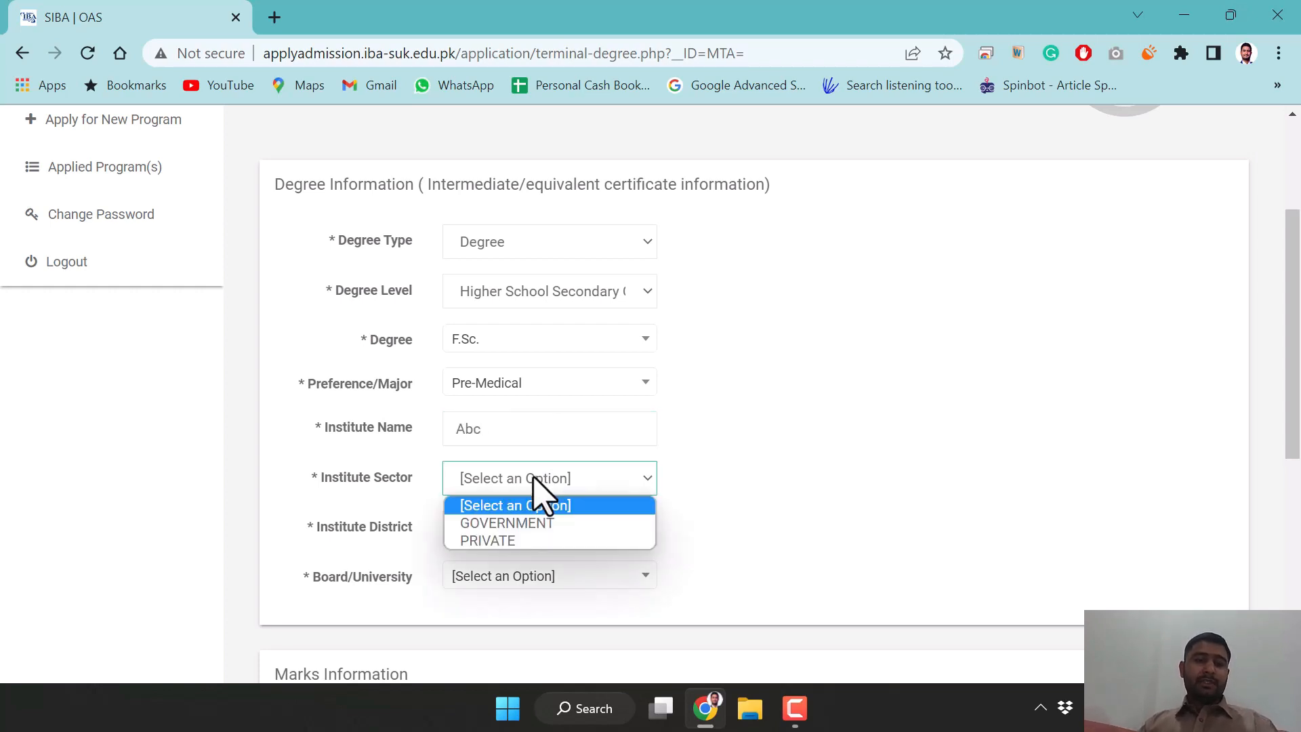
click(529, 524)
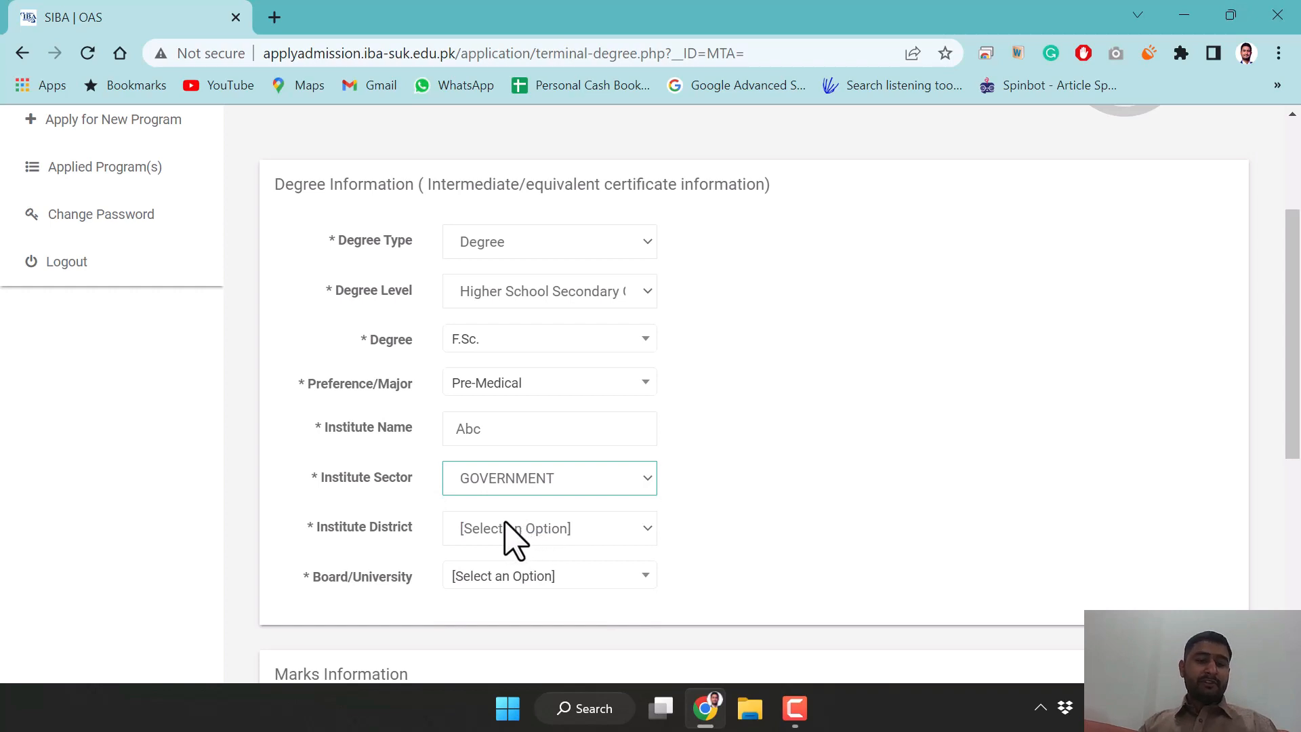
click(497, 529)
click(501, 395)
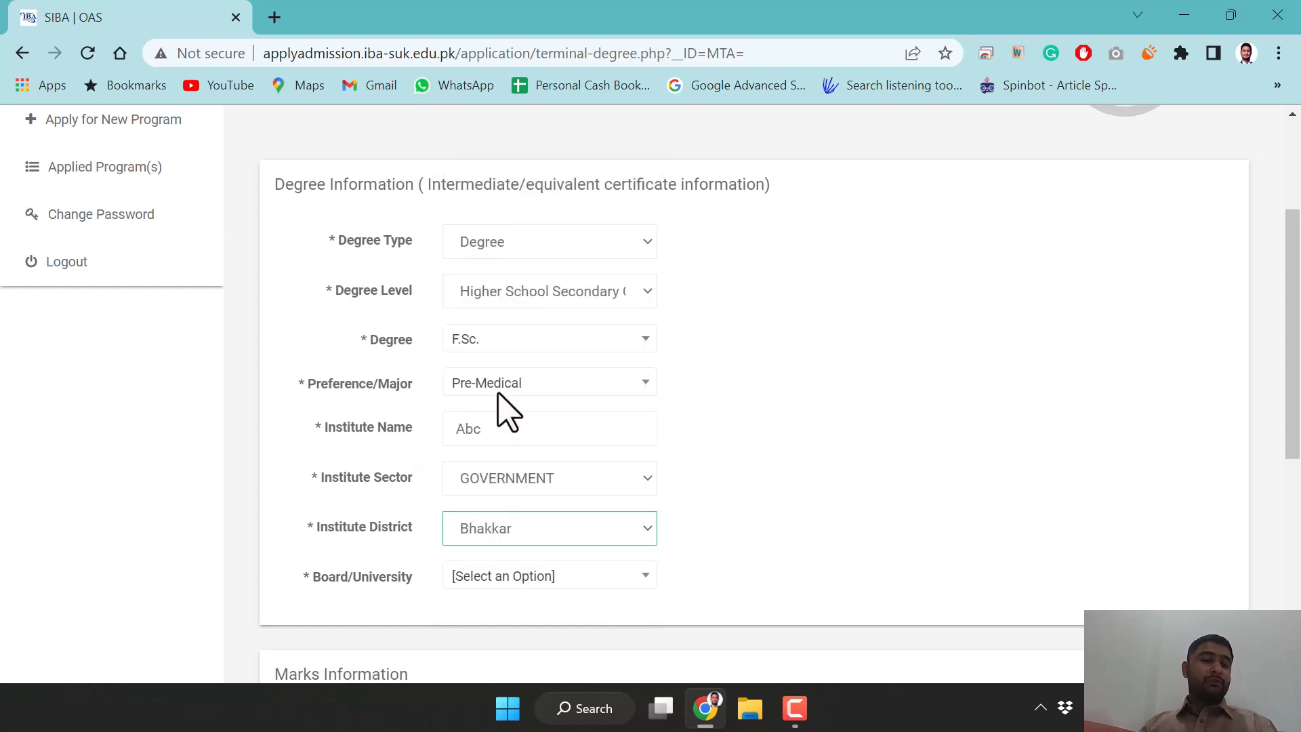
click(498, 576)
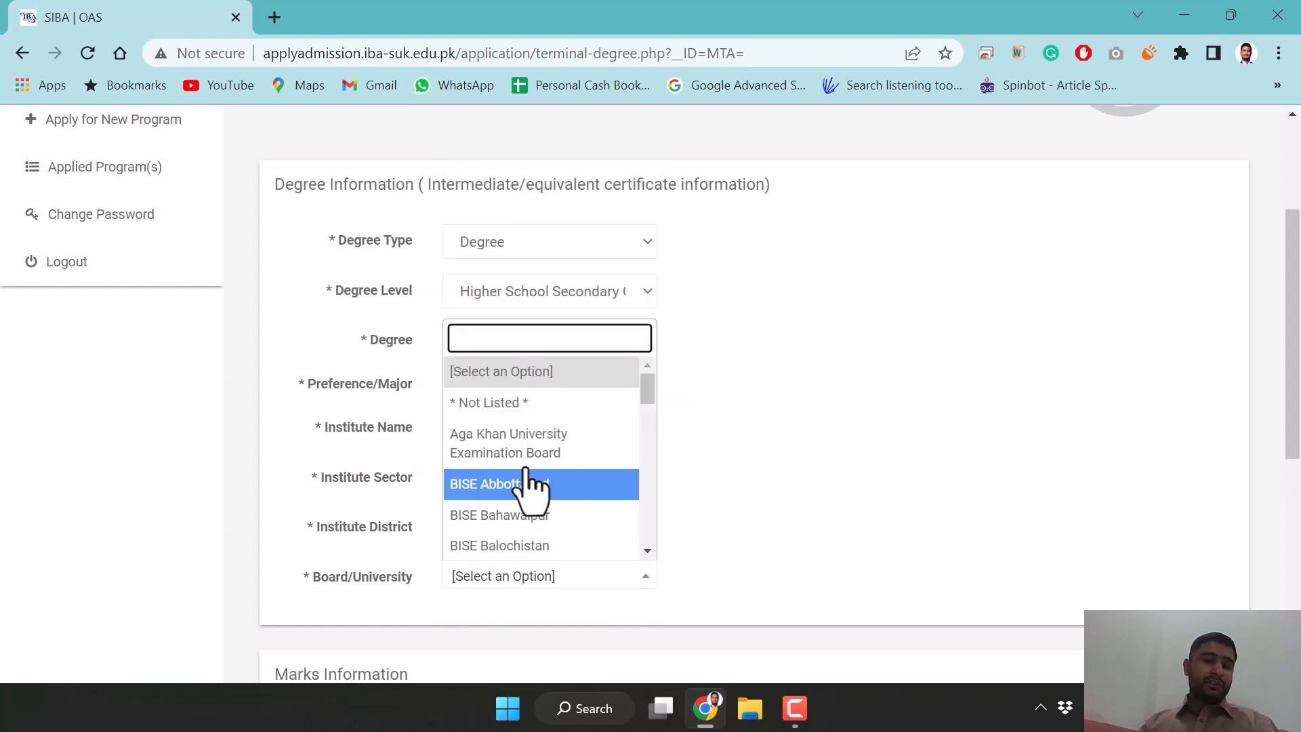
click(514, 510)
scroll(923, 456, down, 5)
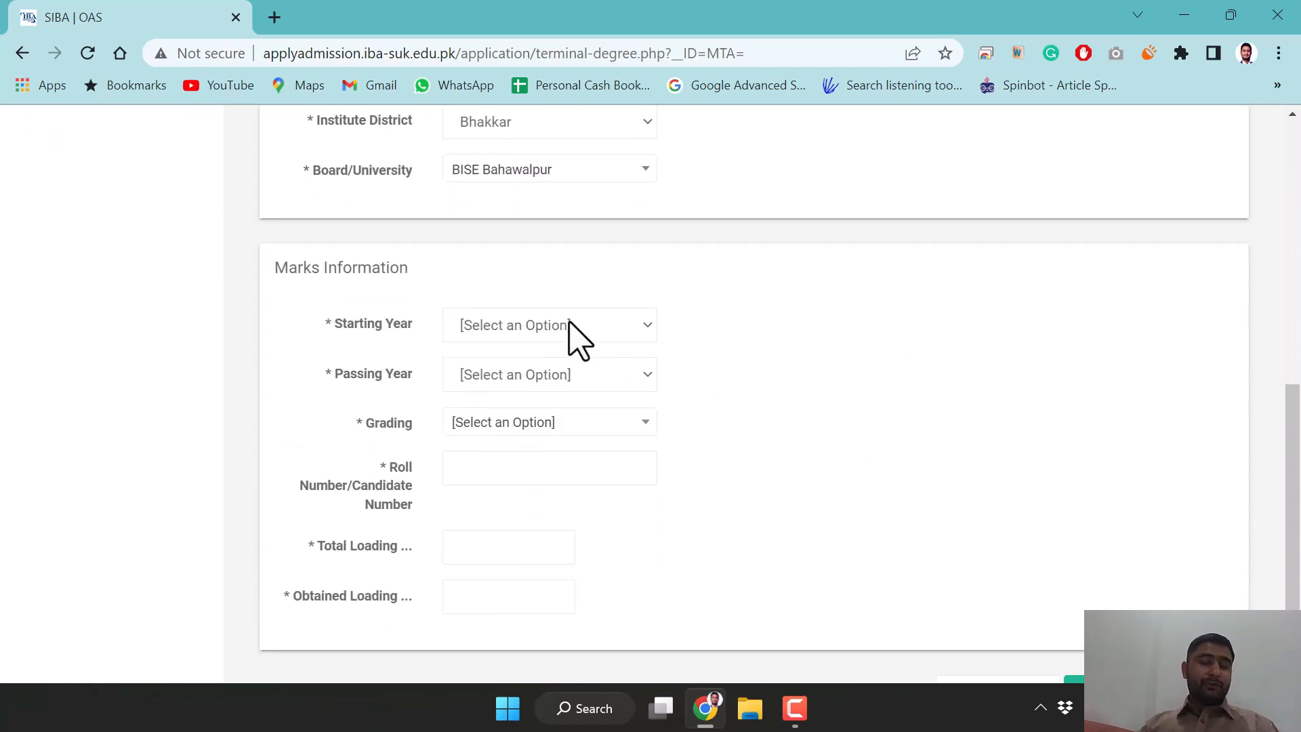
Set the Starting Year to 2019 and the Passing Year to 2021
scroll(571, 332, up, 9)
scroll(568, 474, down, 2)
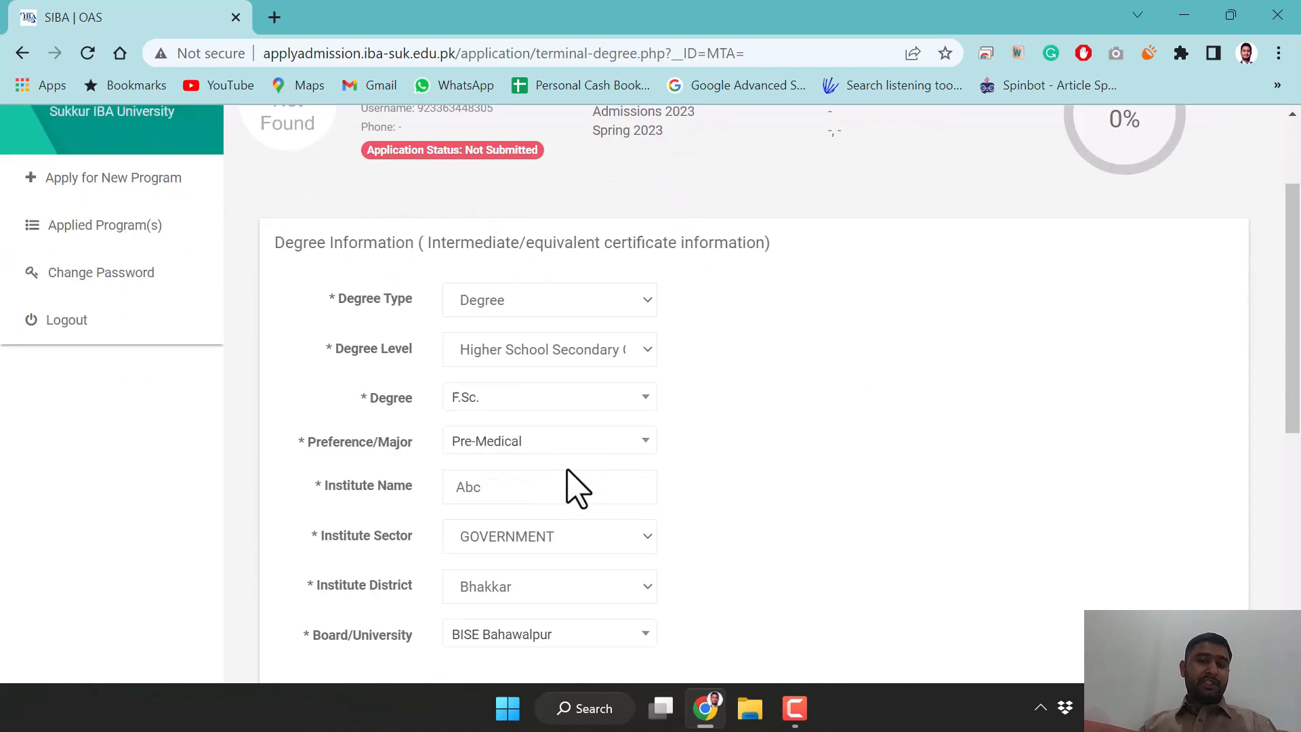
scroll(575, 486, down, 5)
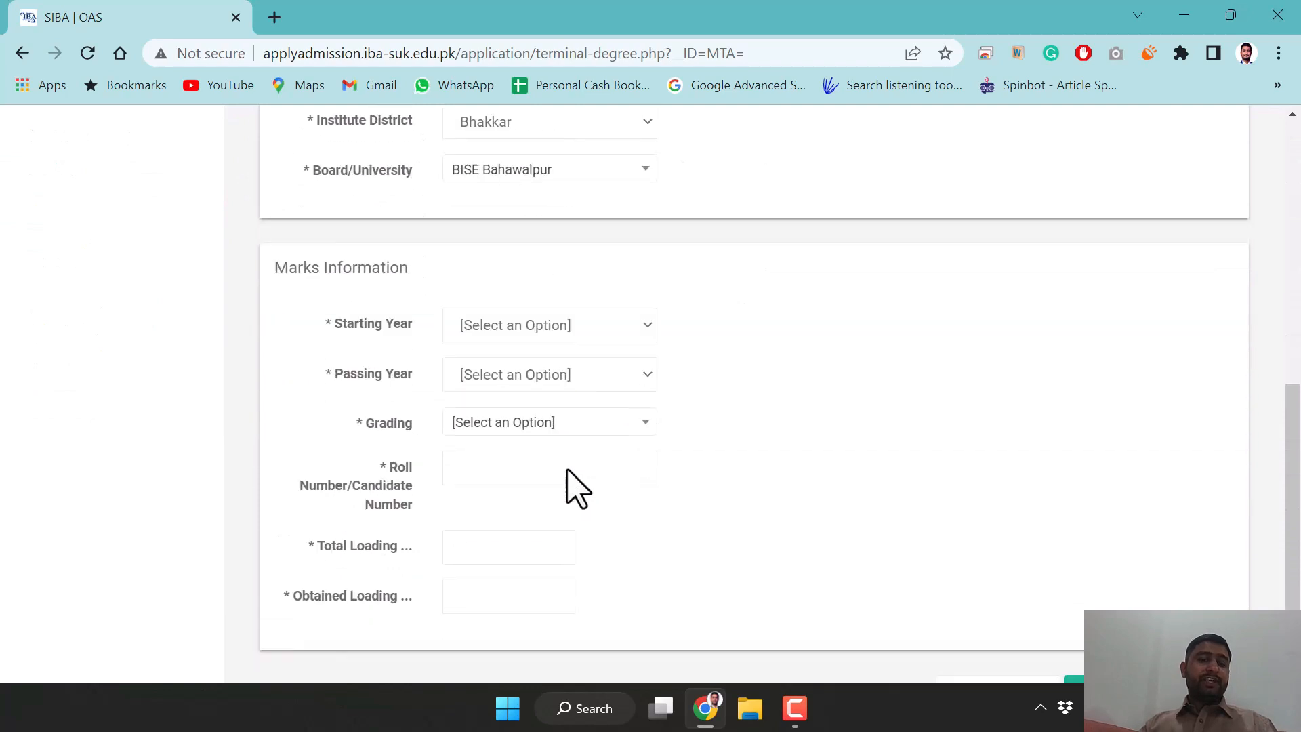
click(571, 332)
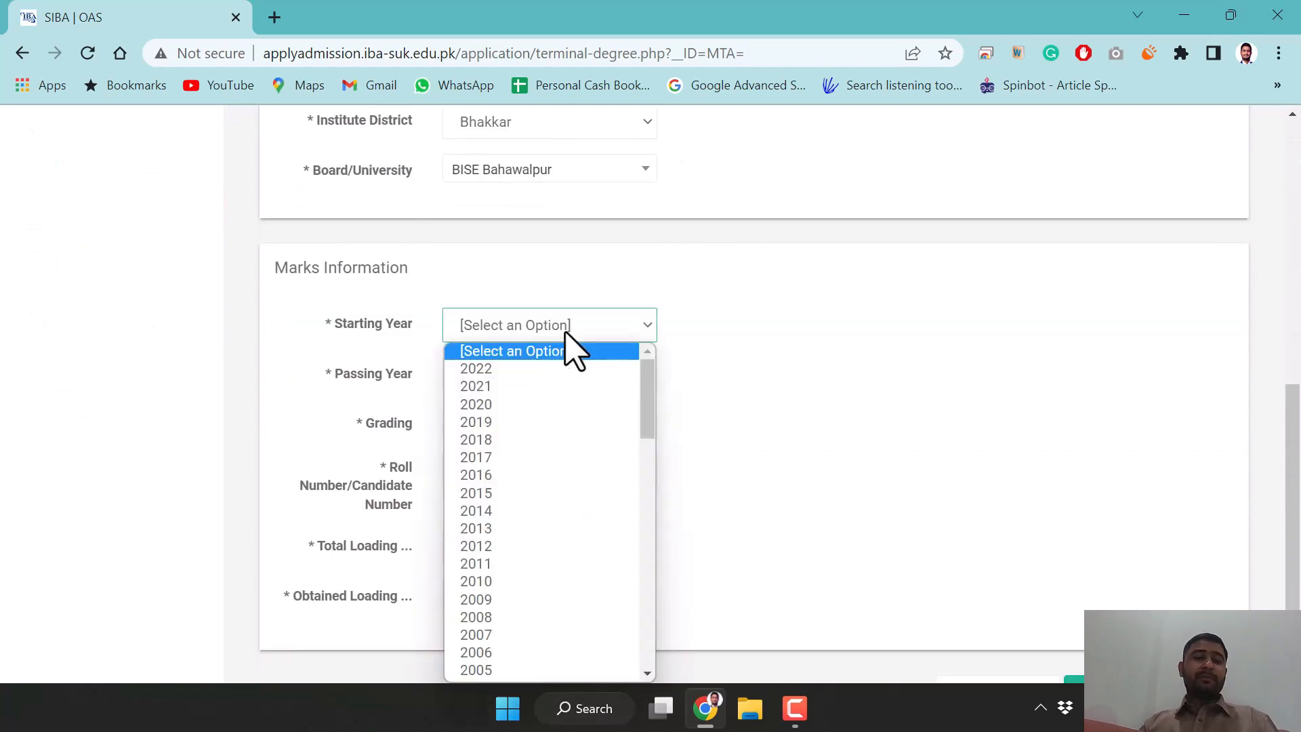
click(526, 420)
click(526, 387)
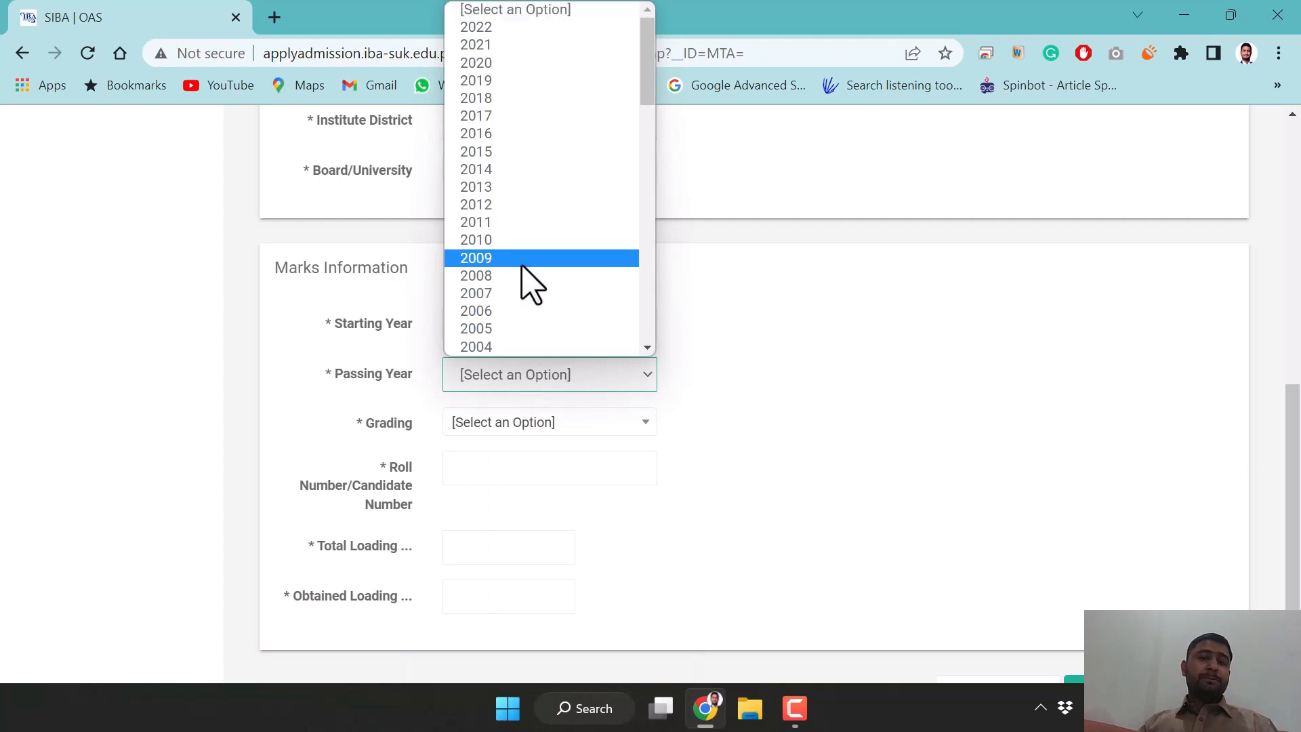
click(529, 45)
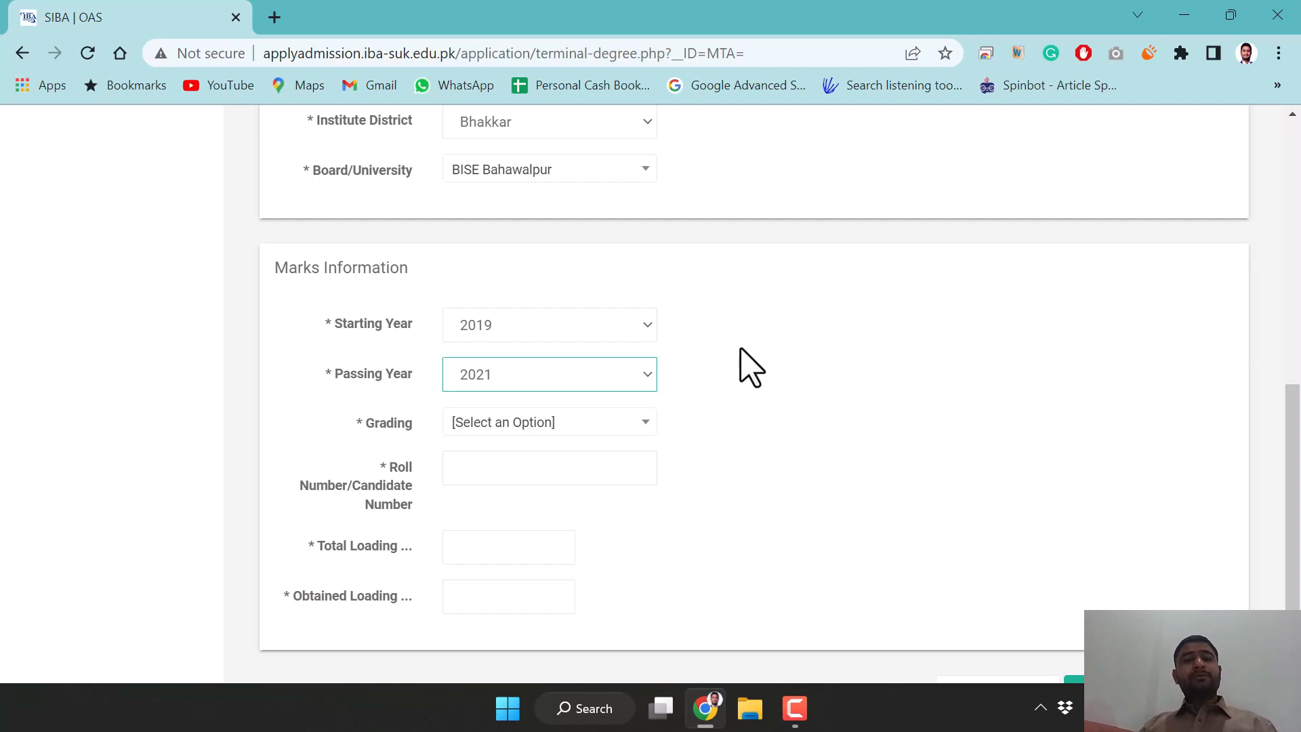
click(623, 329)
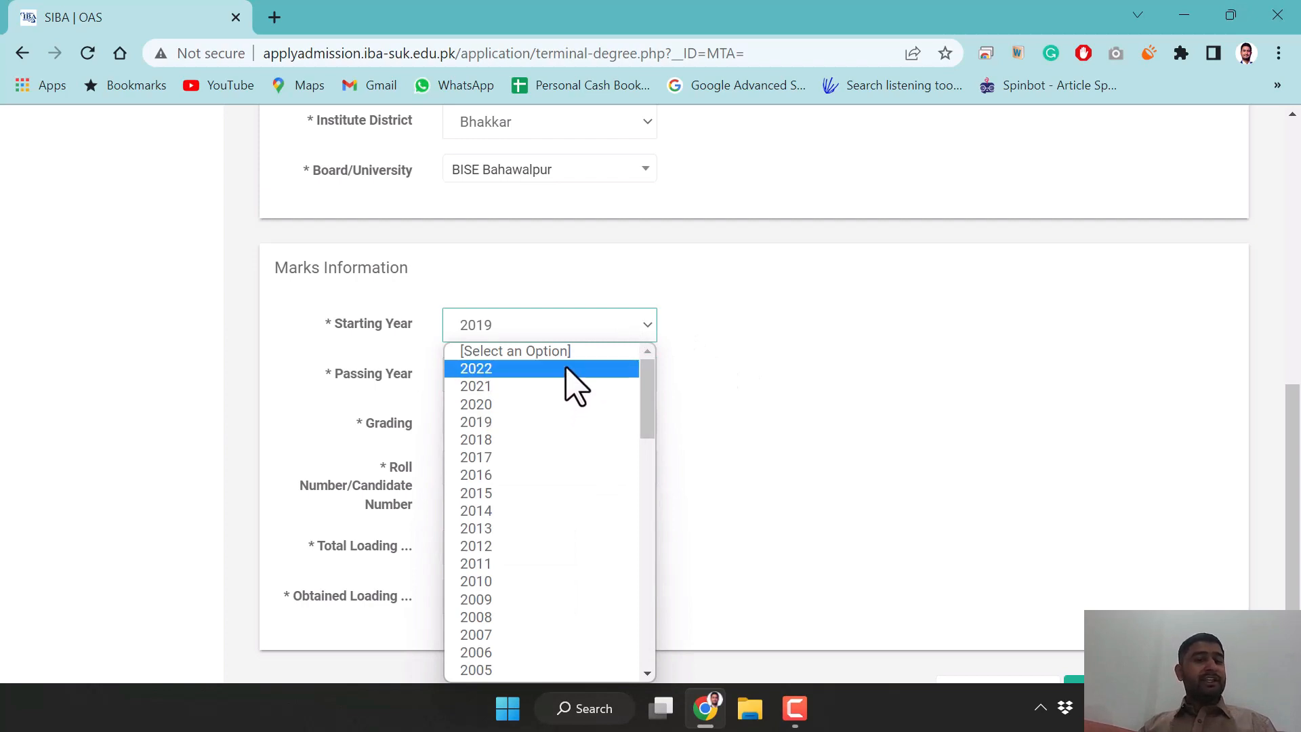
click(713, 380)
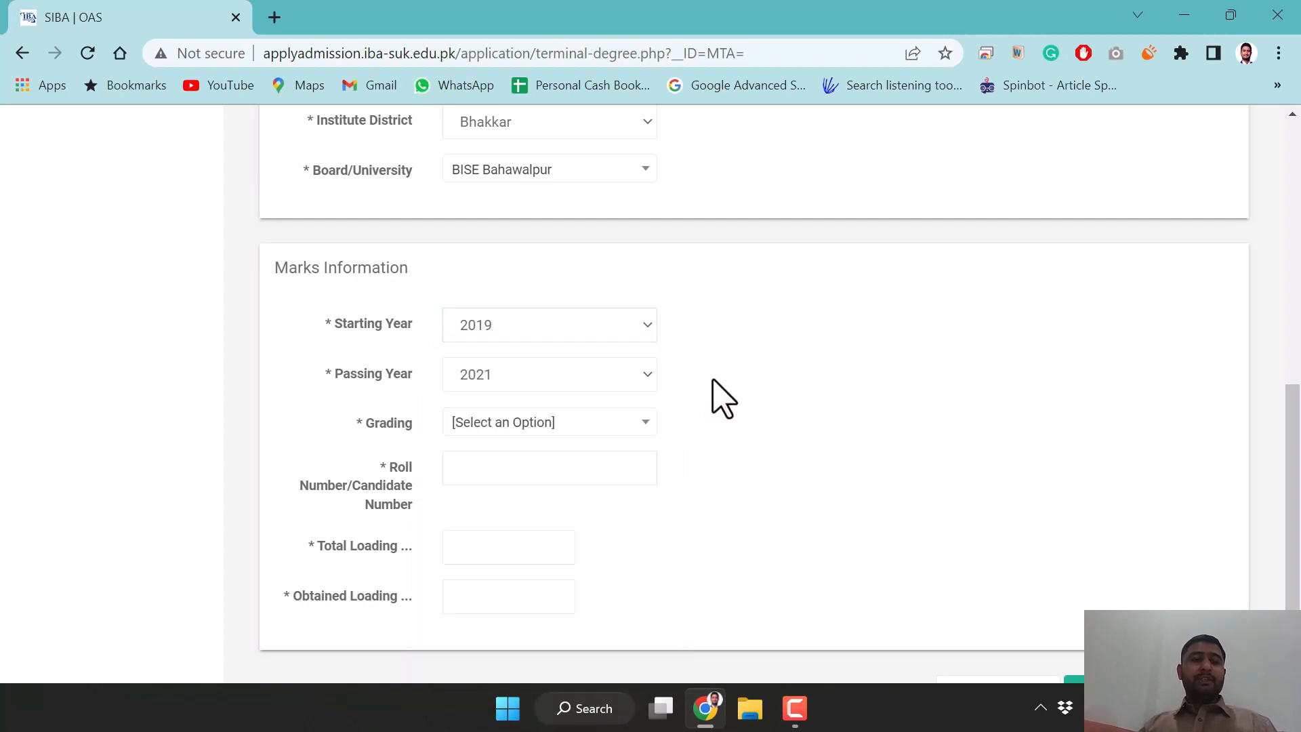
Choose Marks grading, enter the roll number, total 1100 and obtained 950, and save
click(518, 427)
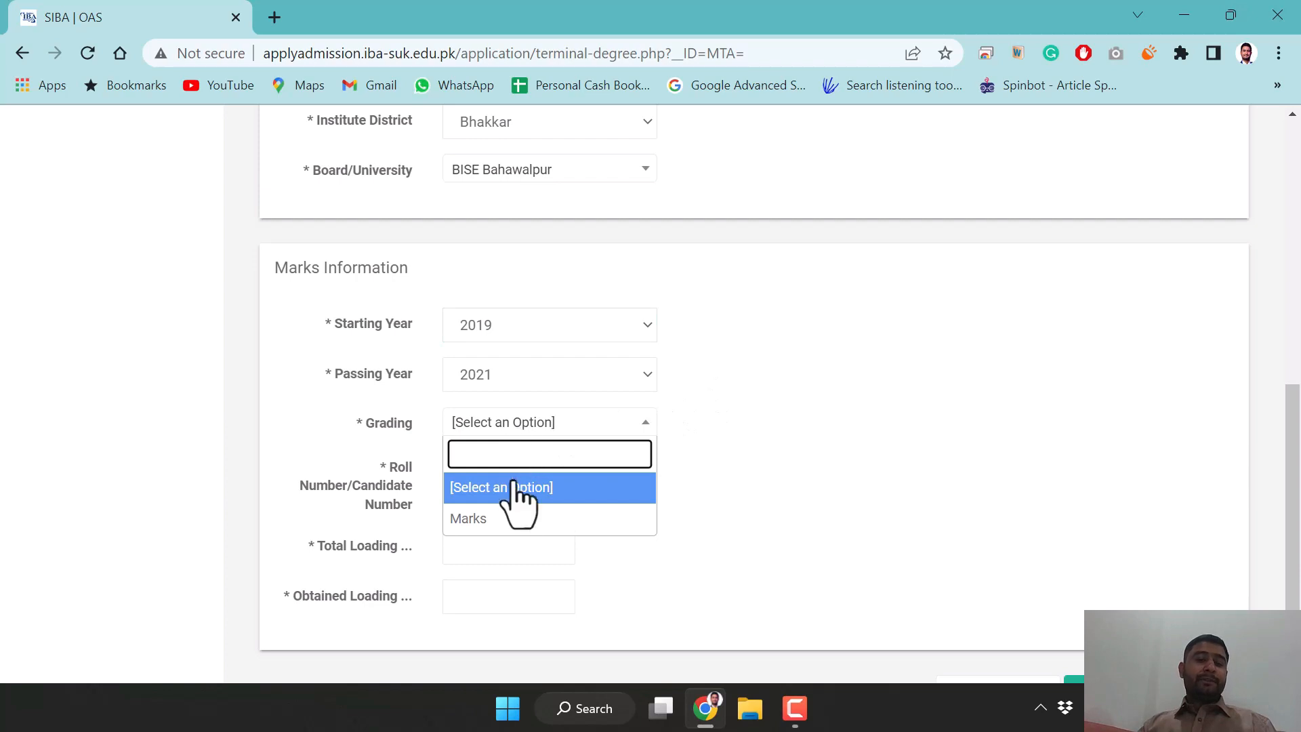
click(505, 519)
click(492, 474)
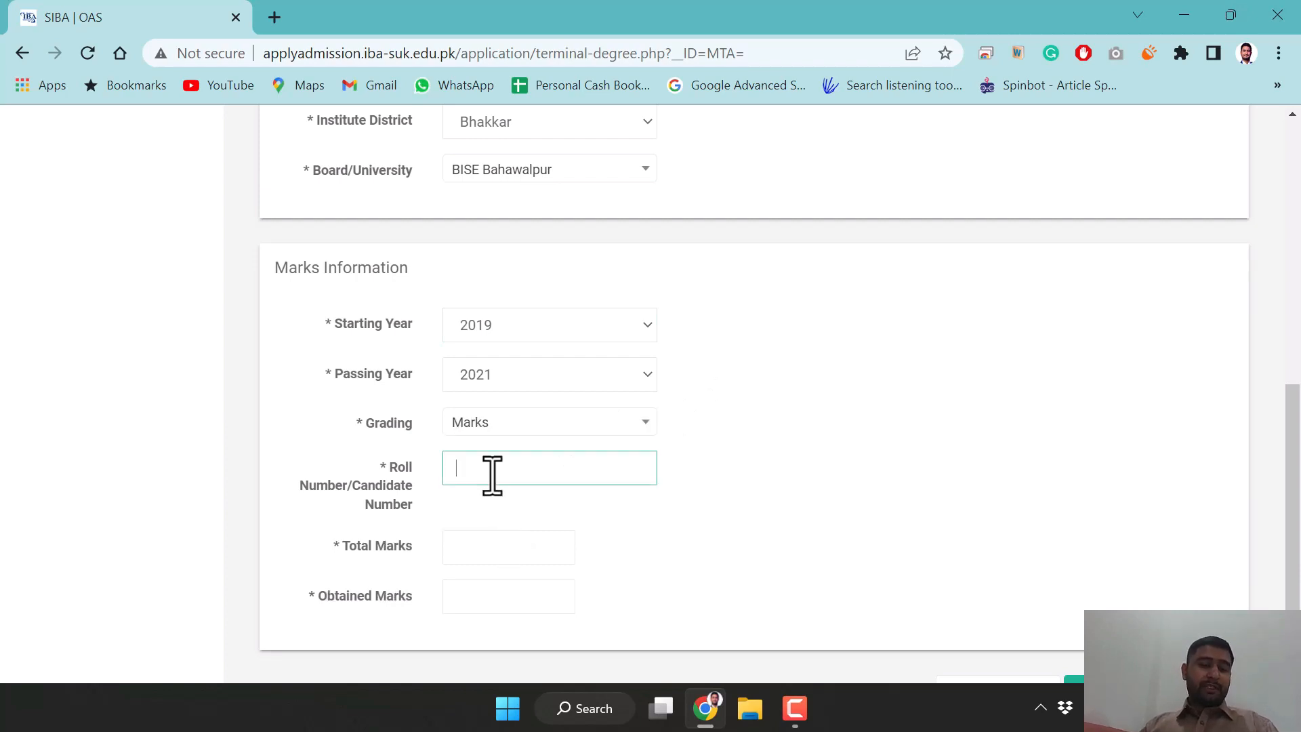
text(12312)
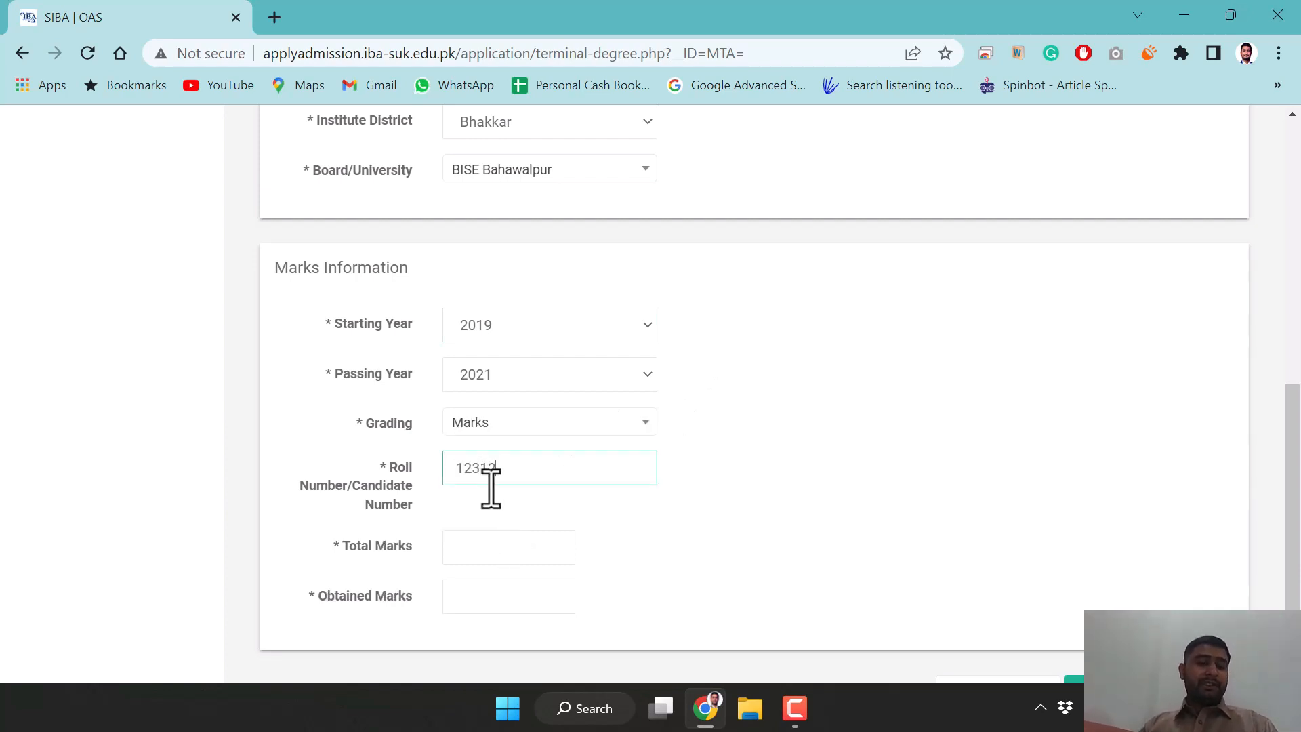
click(482, 550)
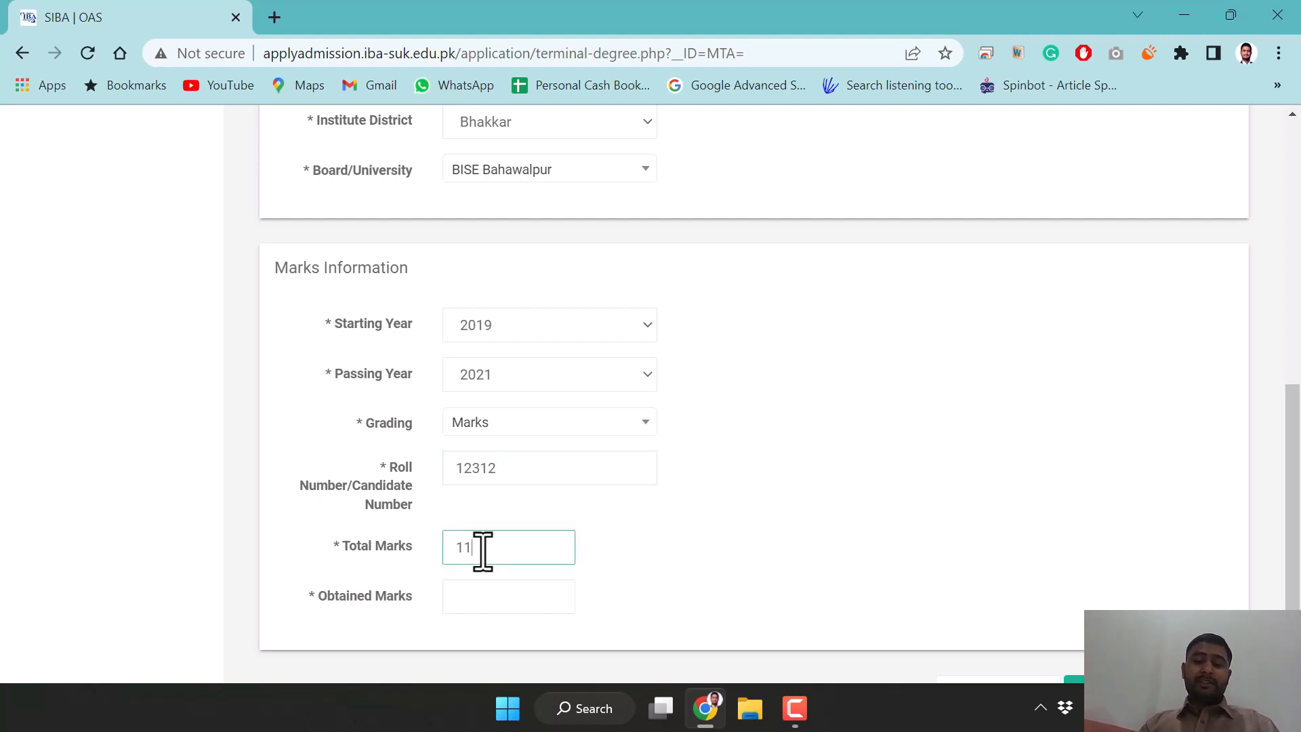
text(1100)
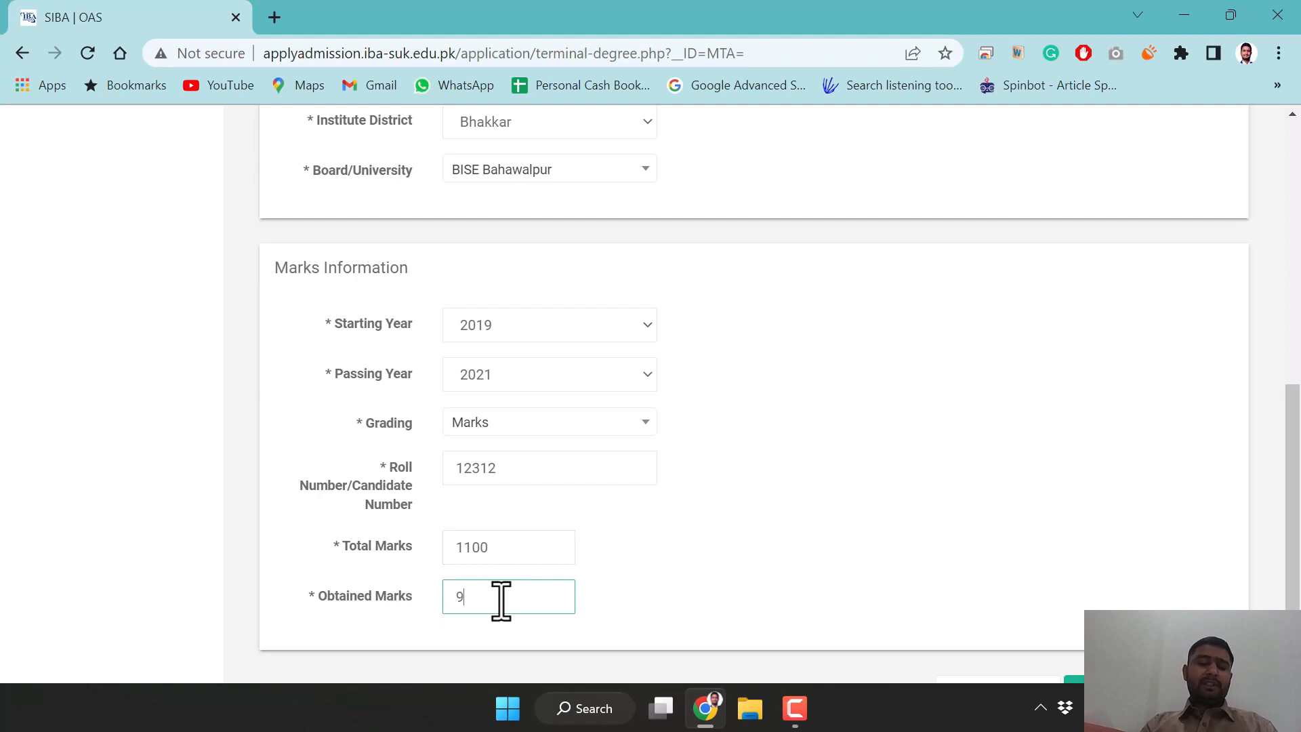
click(750, 538)
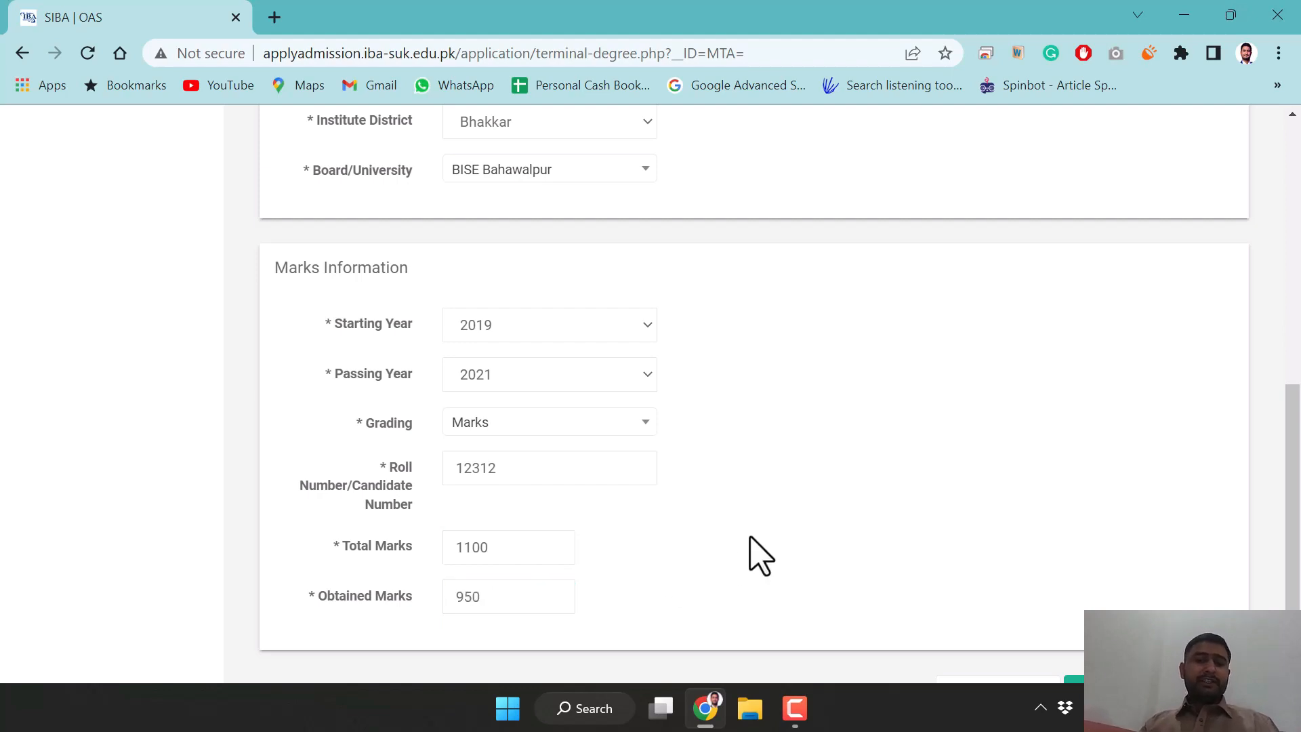
scroll(750, 537, down, 1)
click(1146, 618)
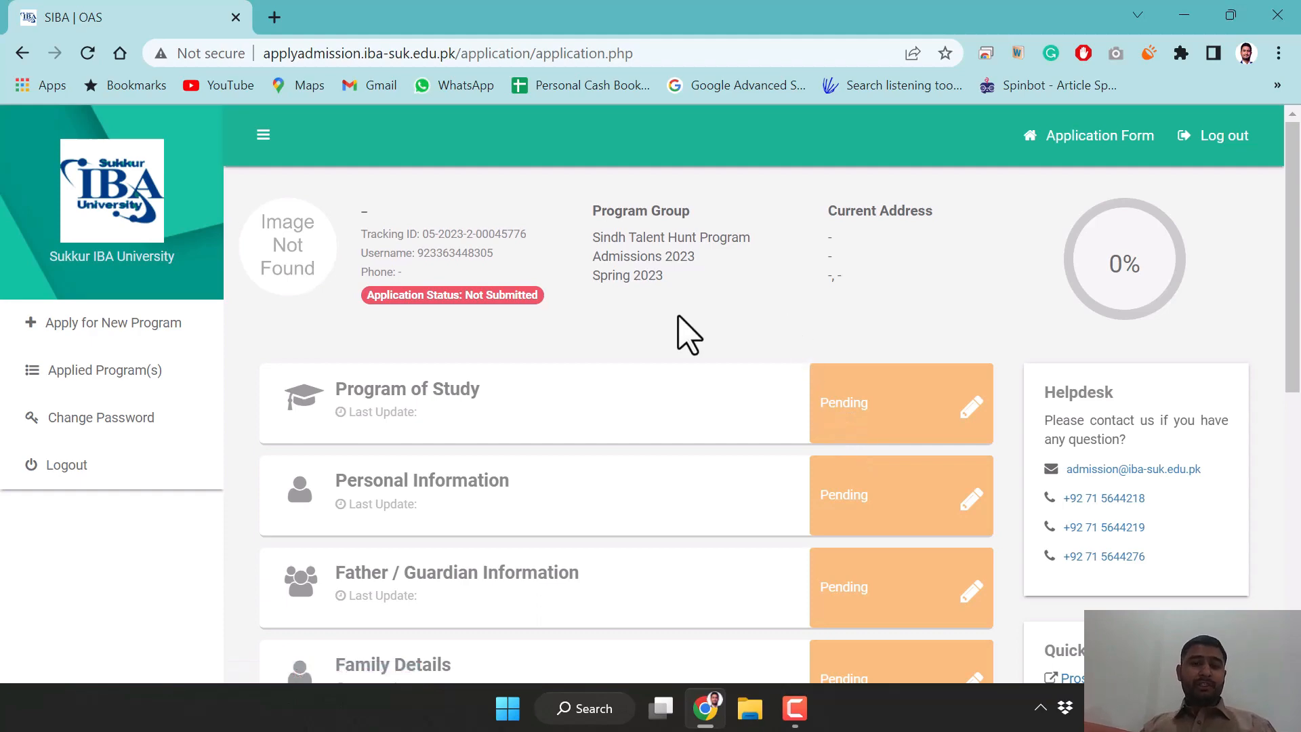
In Program of Study, choose Main Campus as the campus and BBA as the program
scroll(684, 332, down, 7)
scroll(685, 332, up, 3)
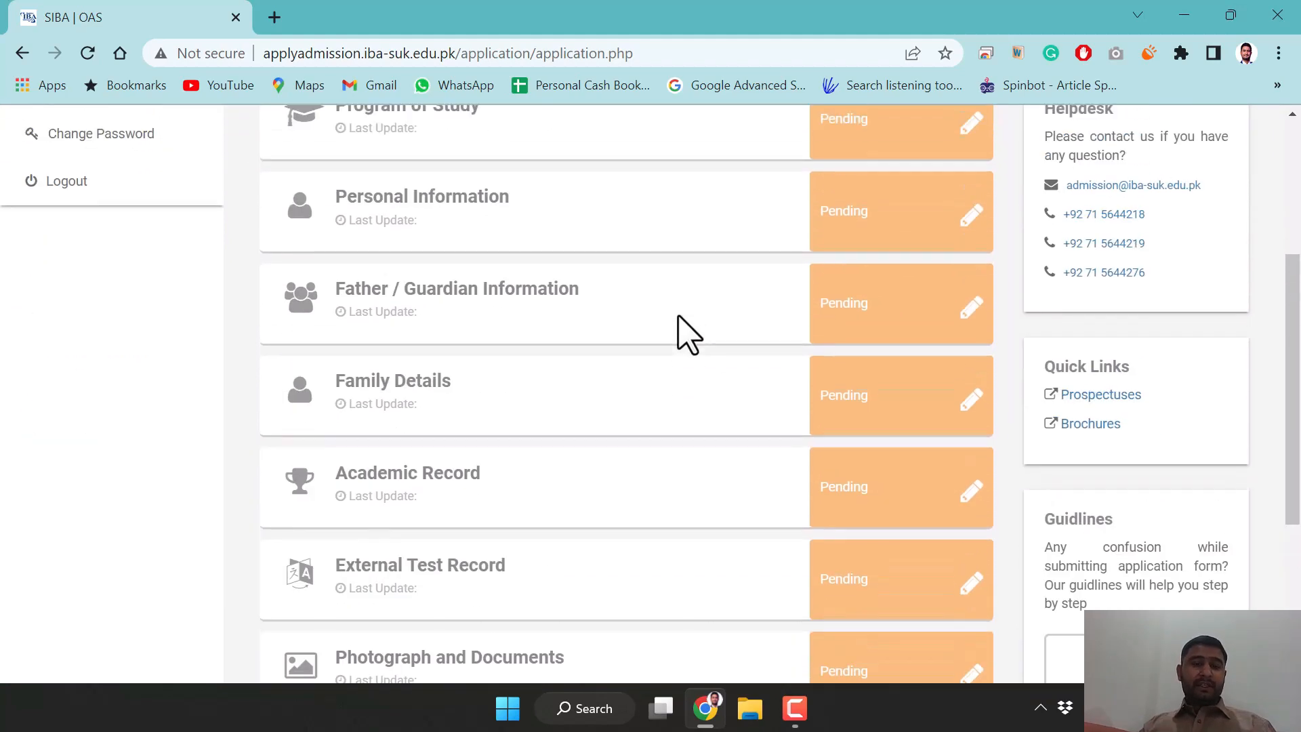
scroll(686, 334, up, 4)
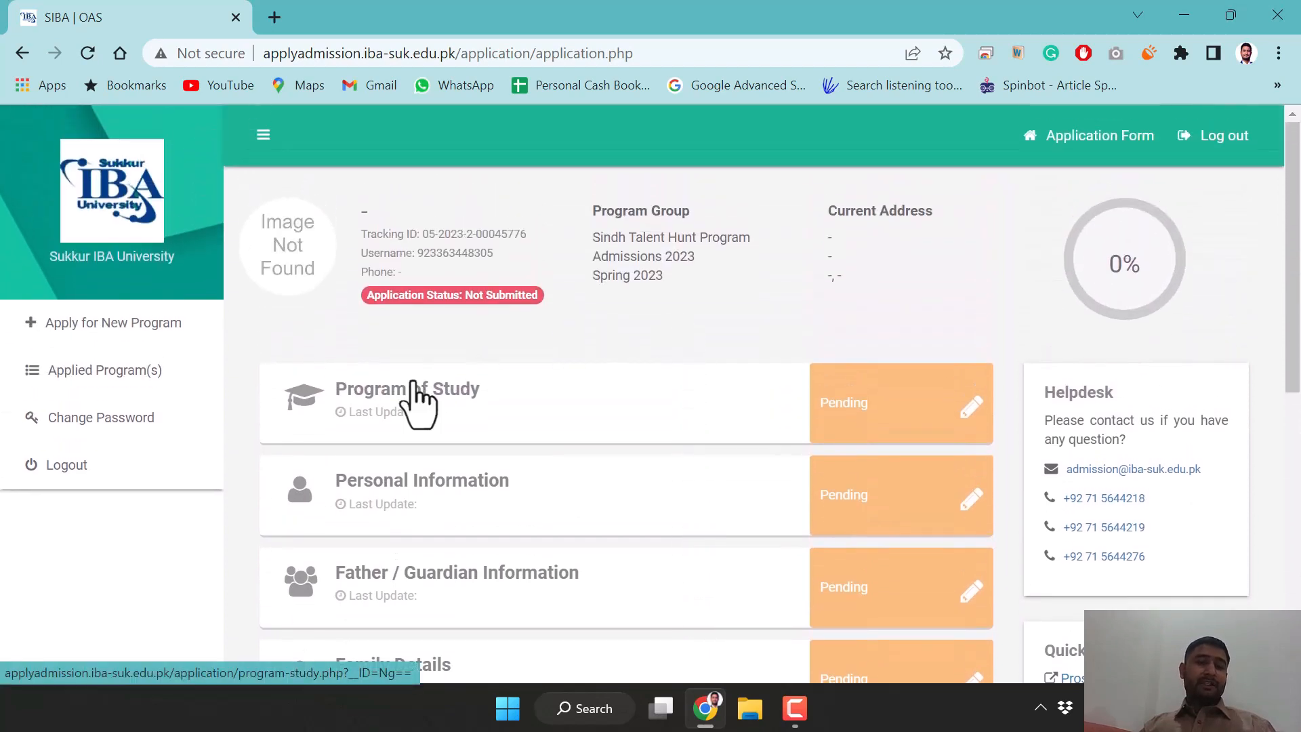
click(868, 431)
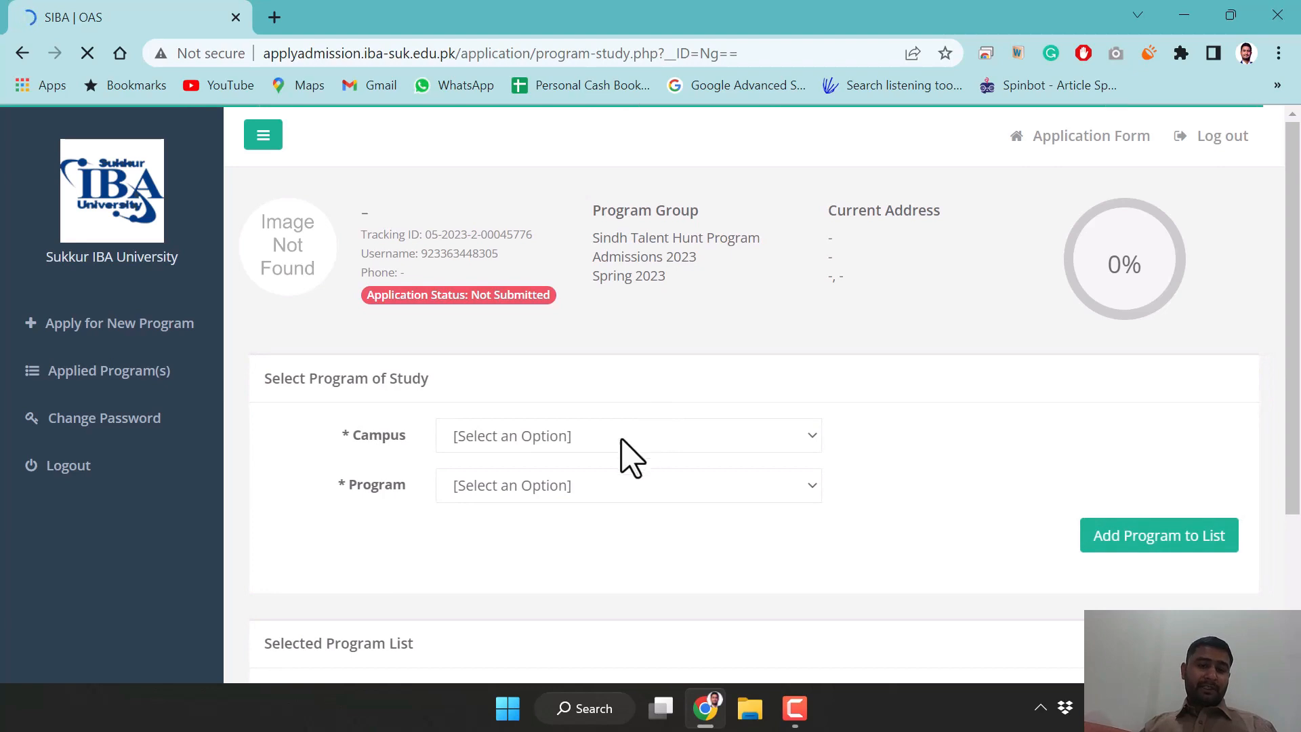
click(622, 440)
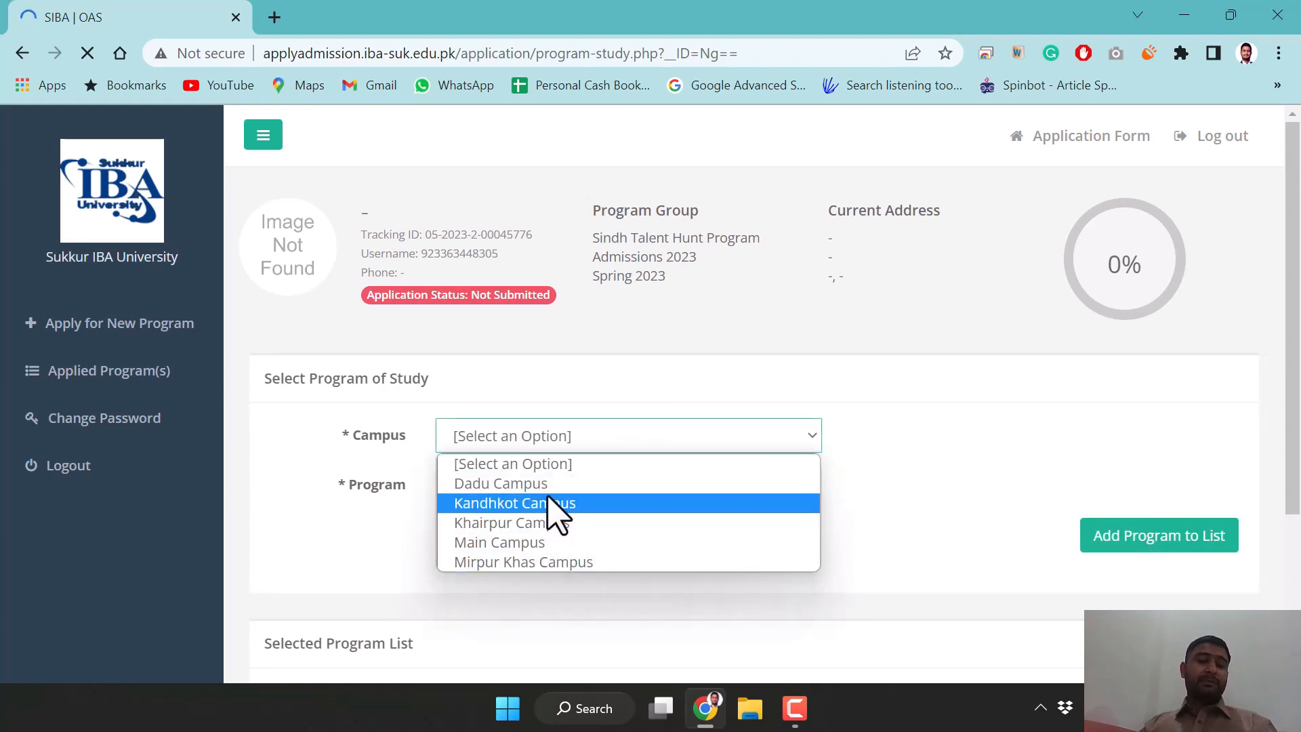
click(558, 546)
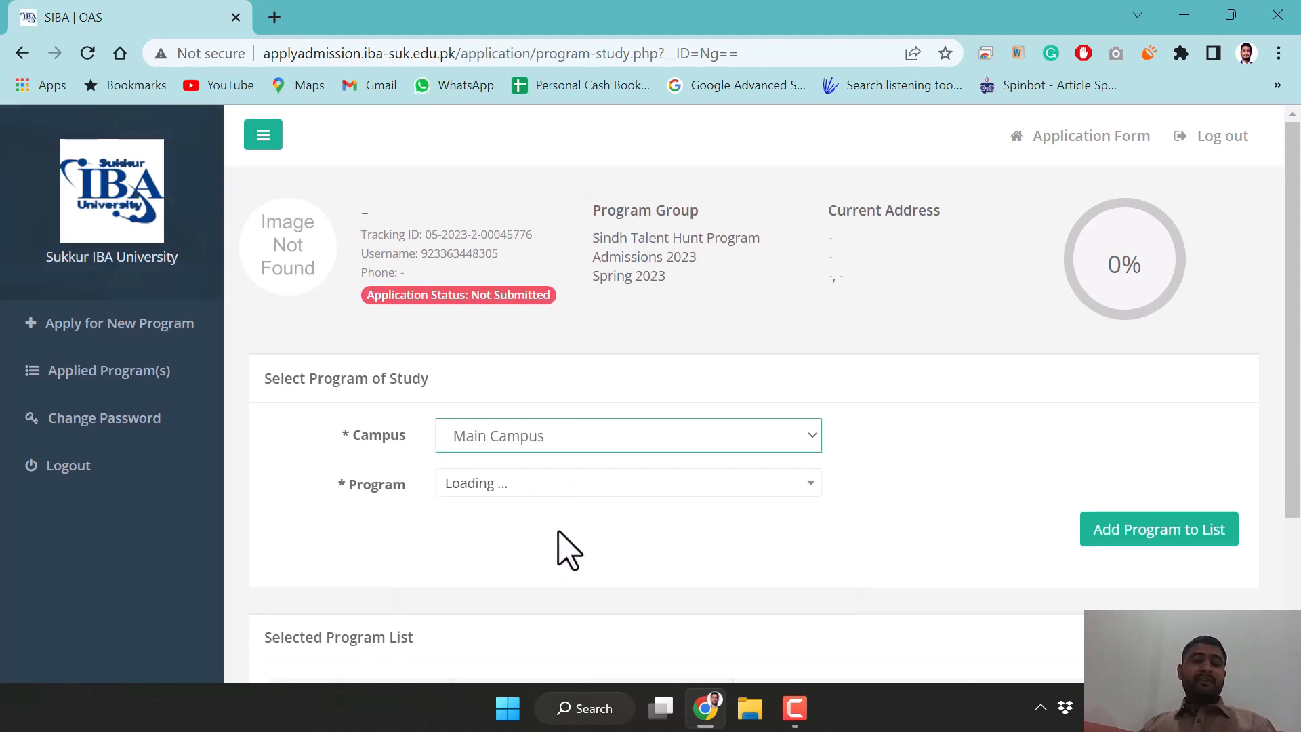
click(608, 488)
scroll(601, 372, down, 8)
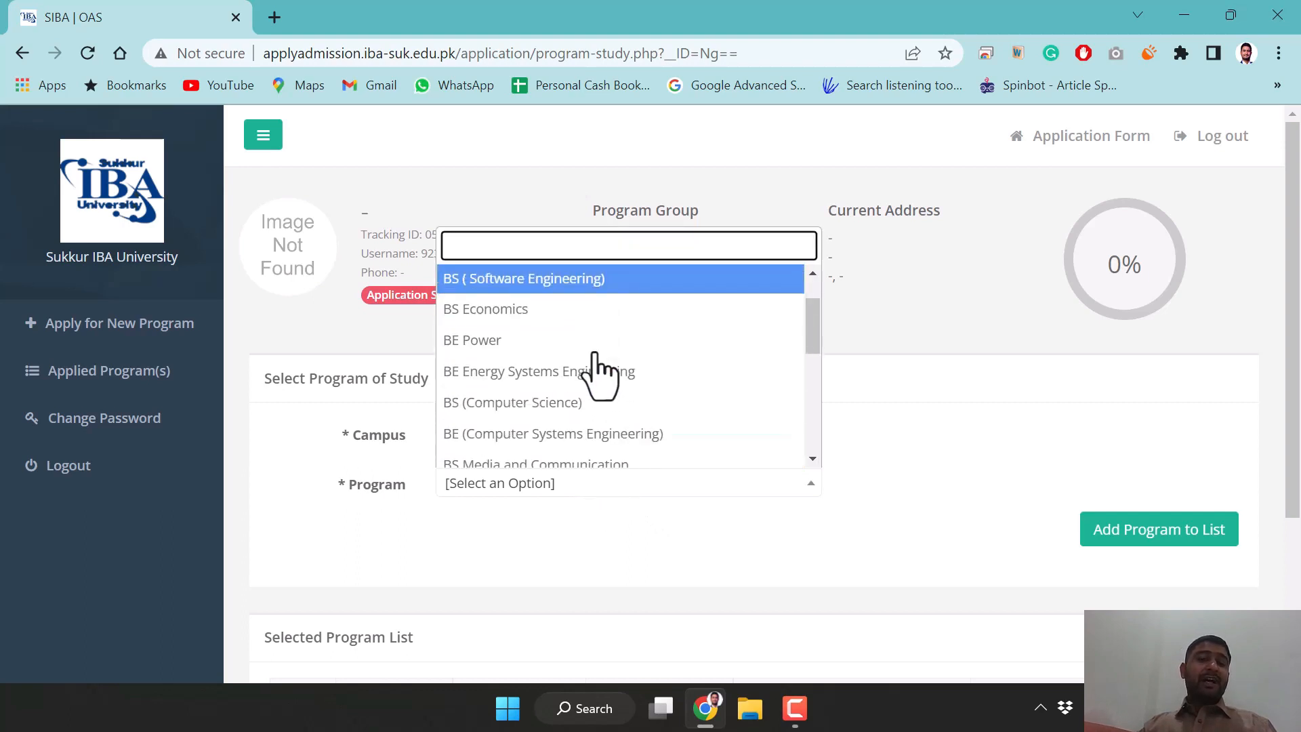
scroll(601, 372, up, 8)
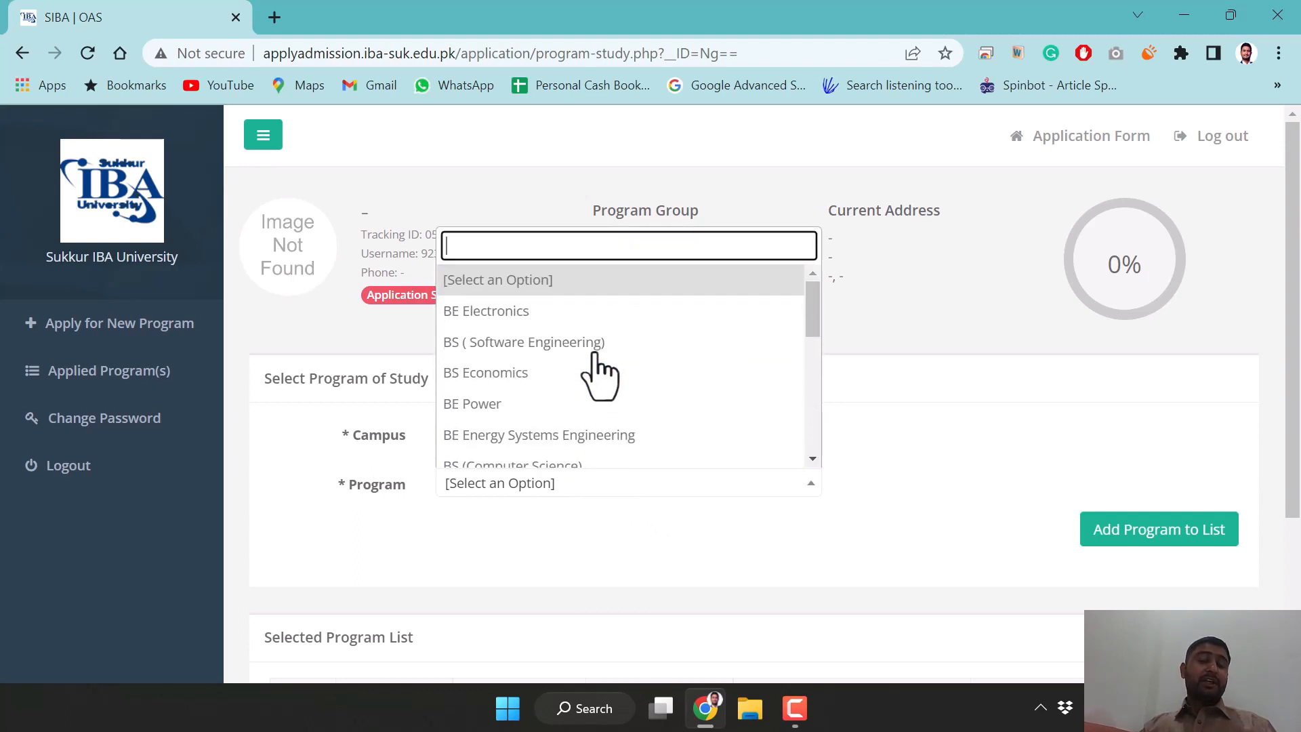
scroll(600, 374, down, 8)
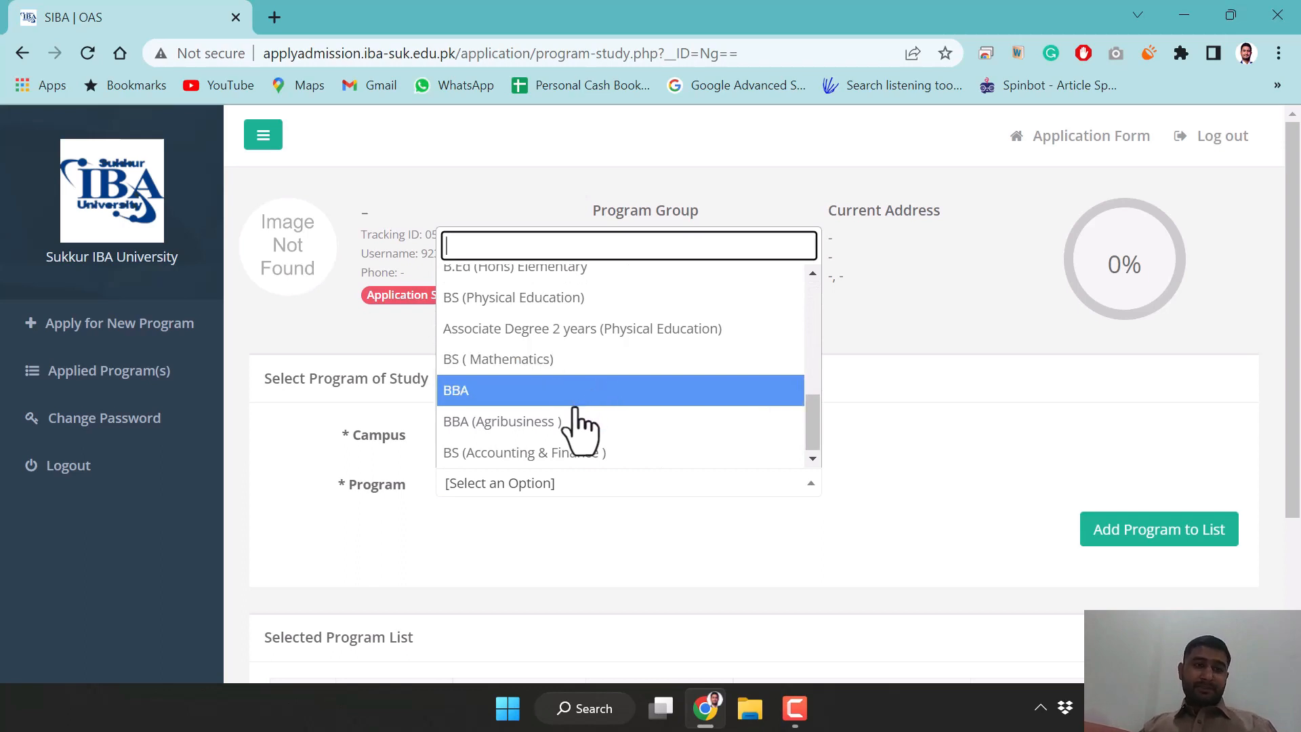
click(542, 397)
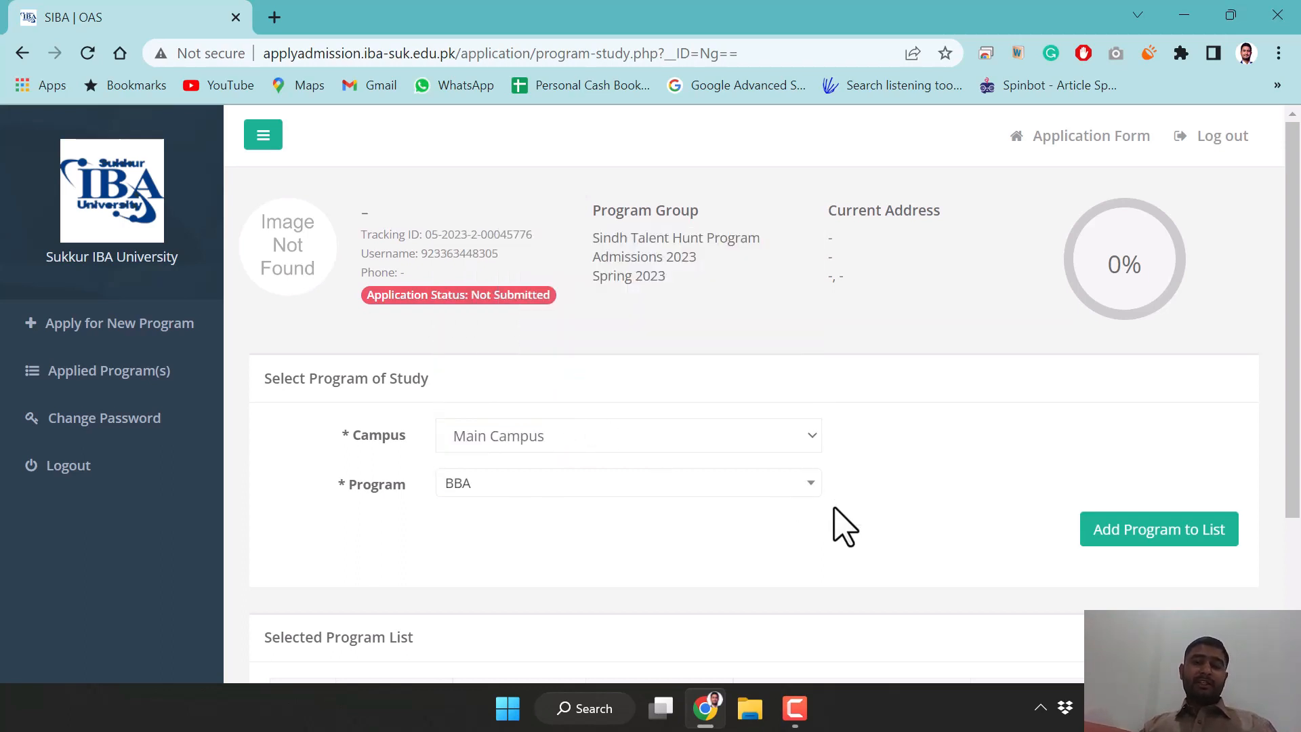
scroll(952, 546, down, 1)
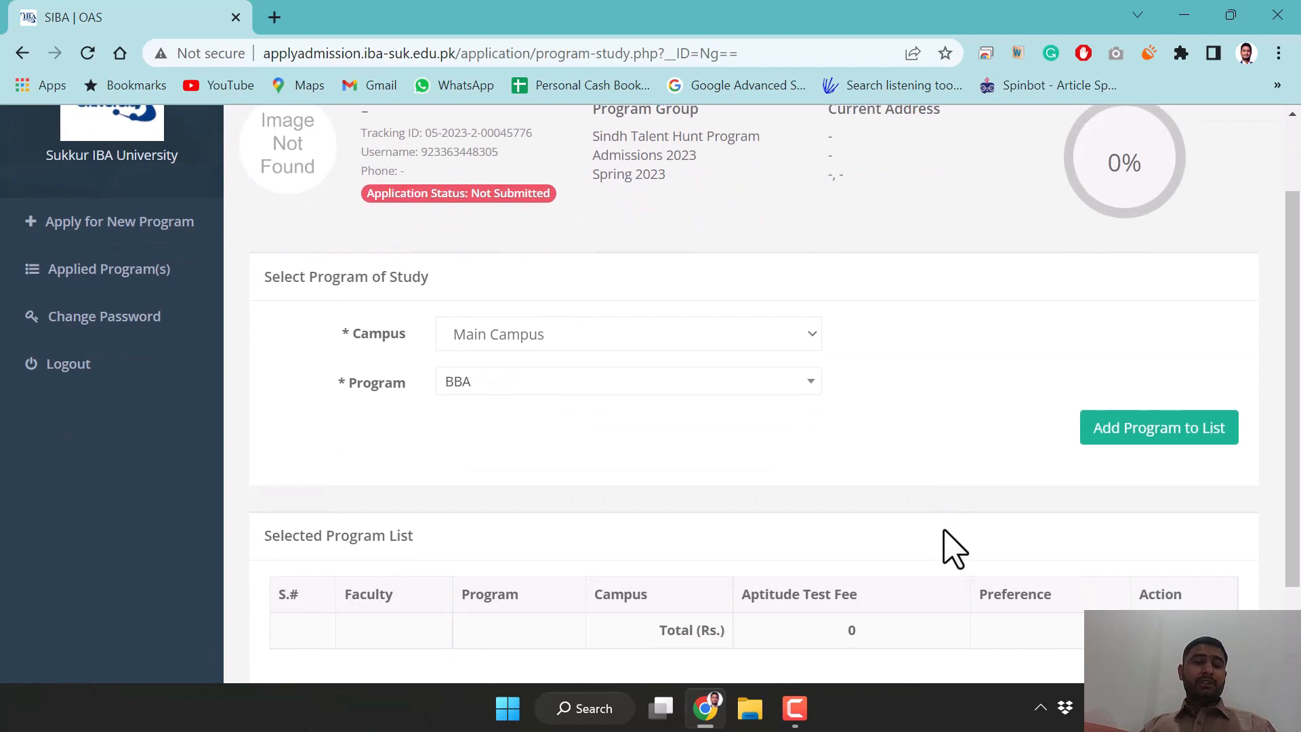
Add BBA at Main Campus to the program list and set its preference to 1
click(1143, 431)
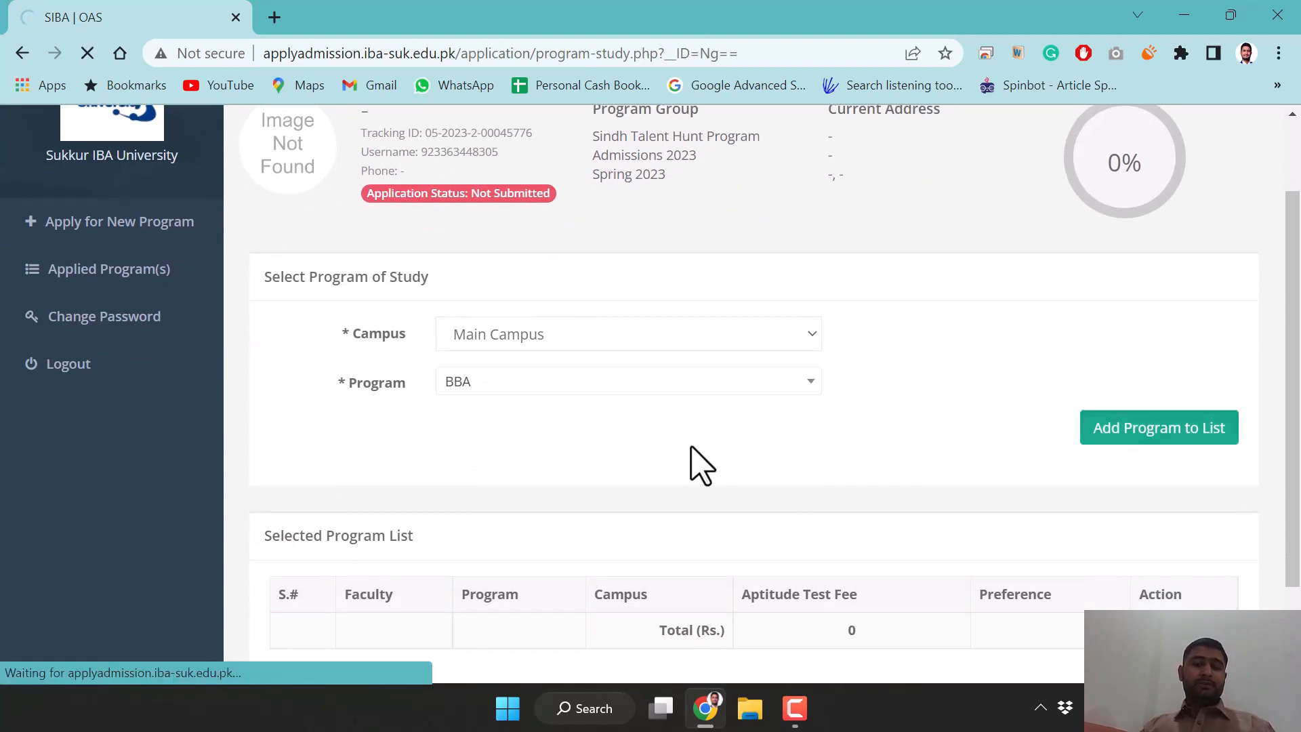
scroll(607, 474, down, 1)
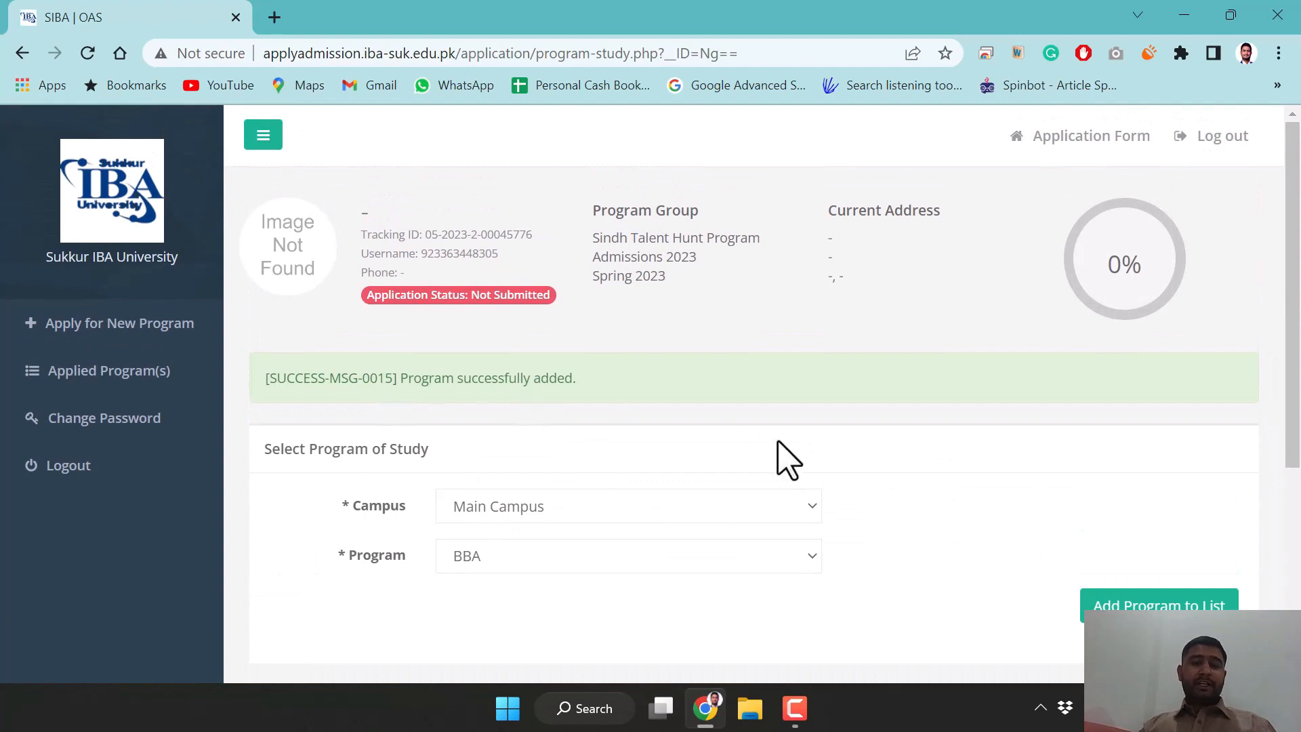
scroll(778, 455, down, 5)
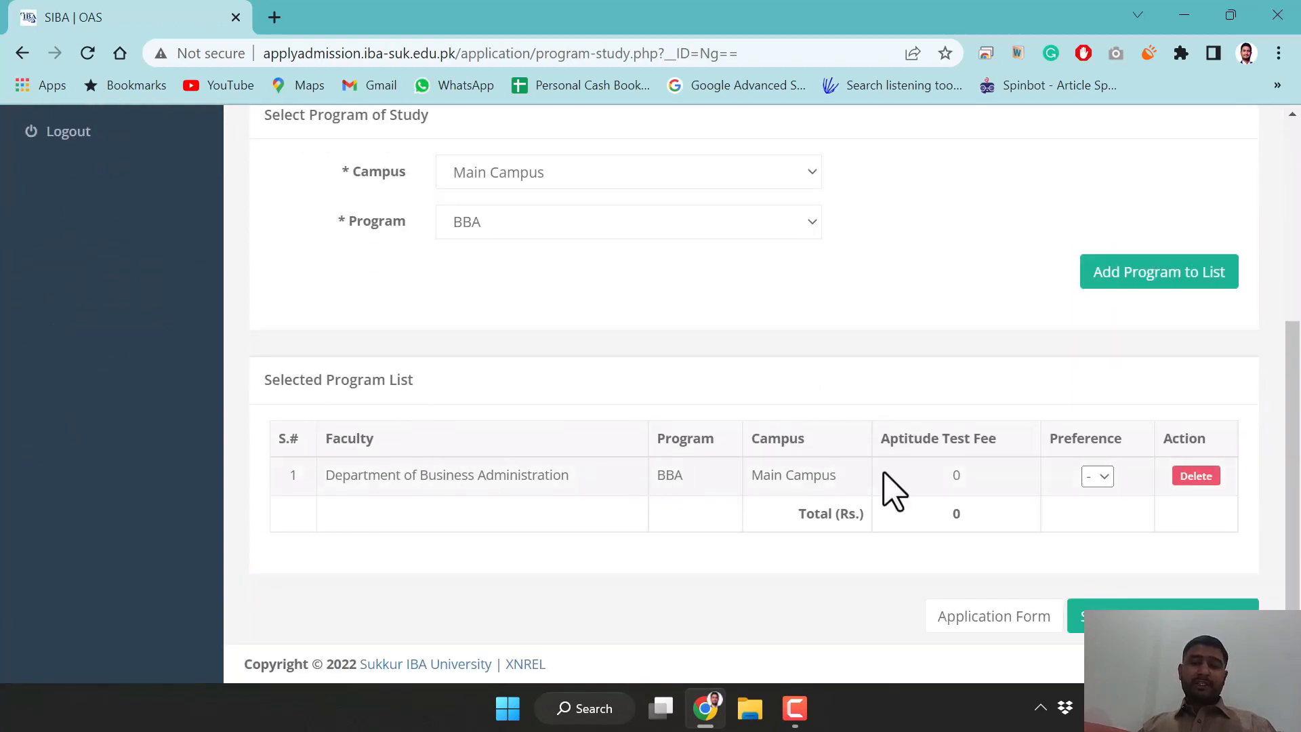
click(1096, 476)
click(1104, 518)
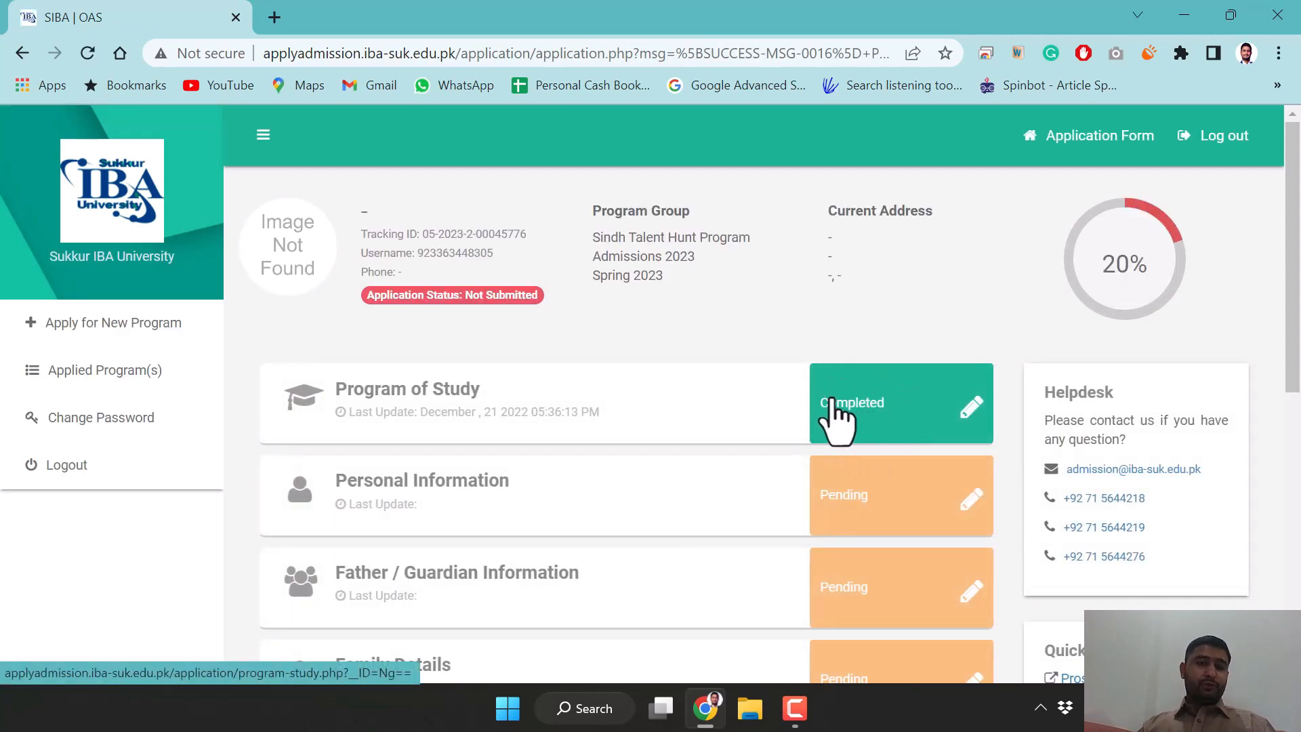
In Personal Information, enter the applicant's first and last name and set gender to Male
click(892, 503)
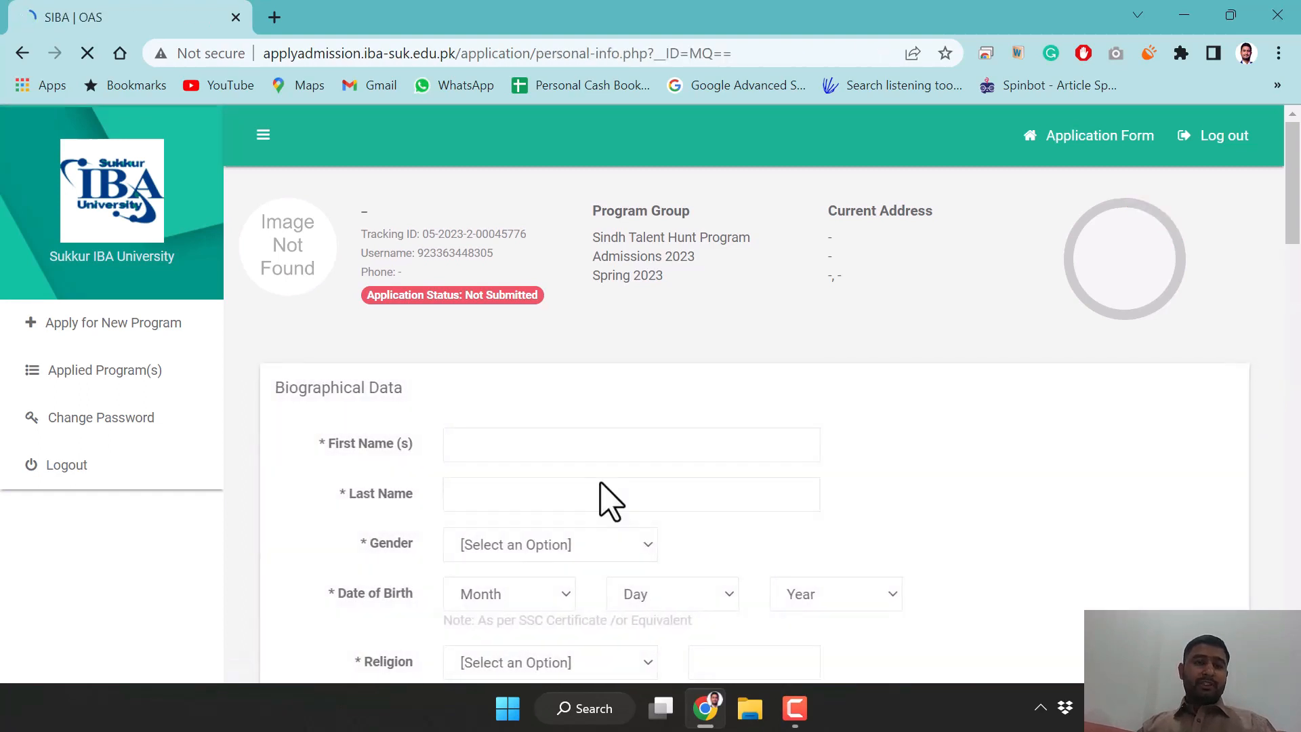
click(546, 447)
text(ADba)
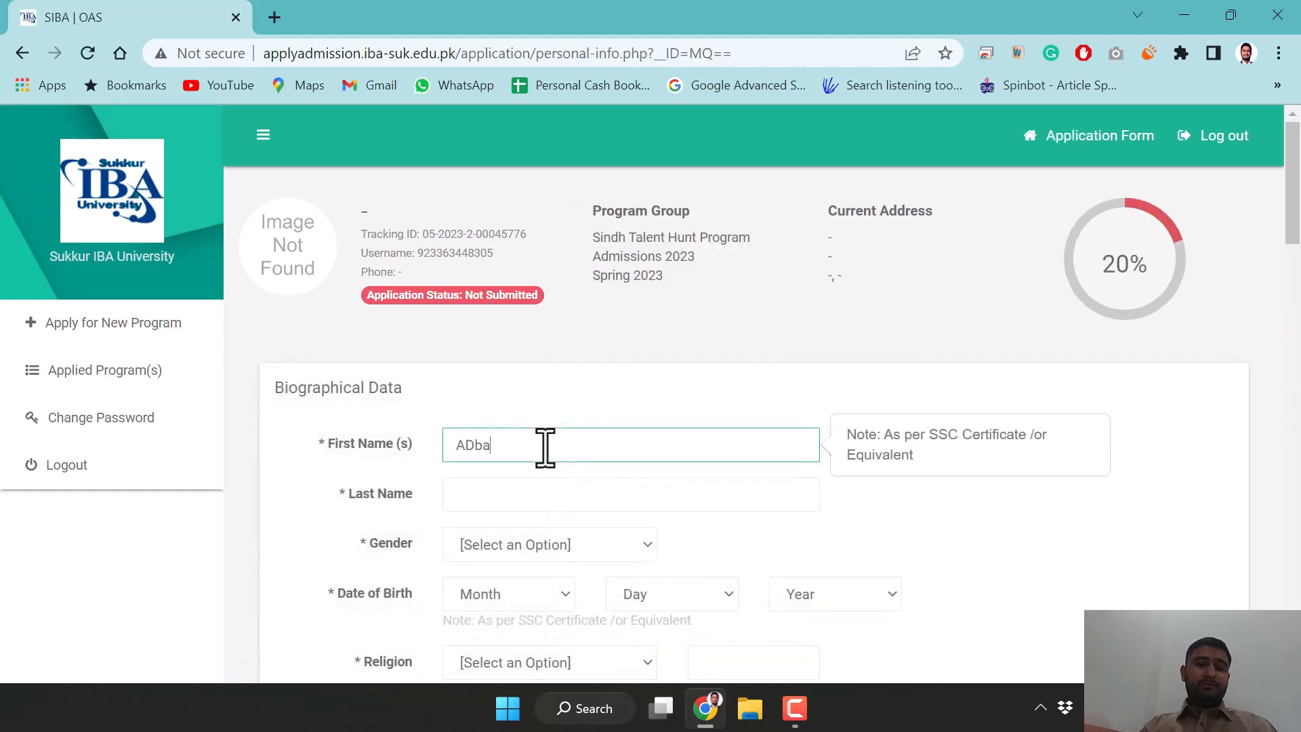
click(498, 502)
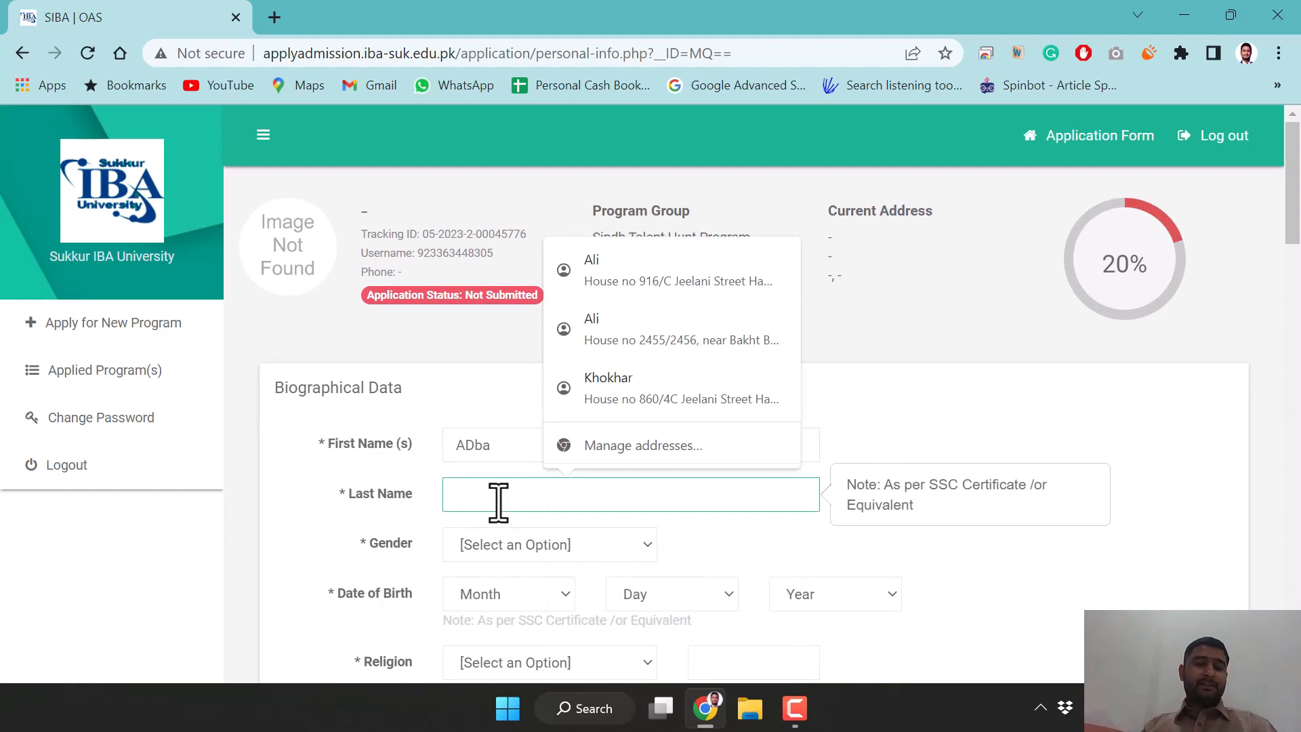
text(asd)
click(515, 547)
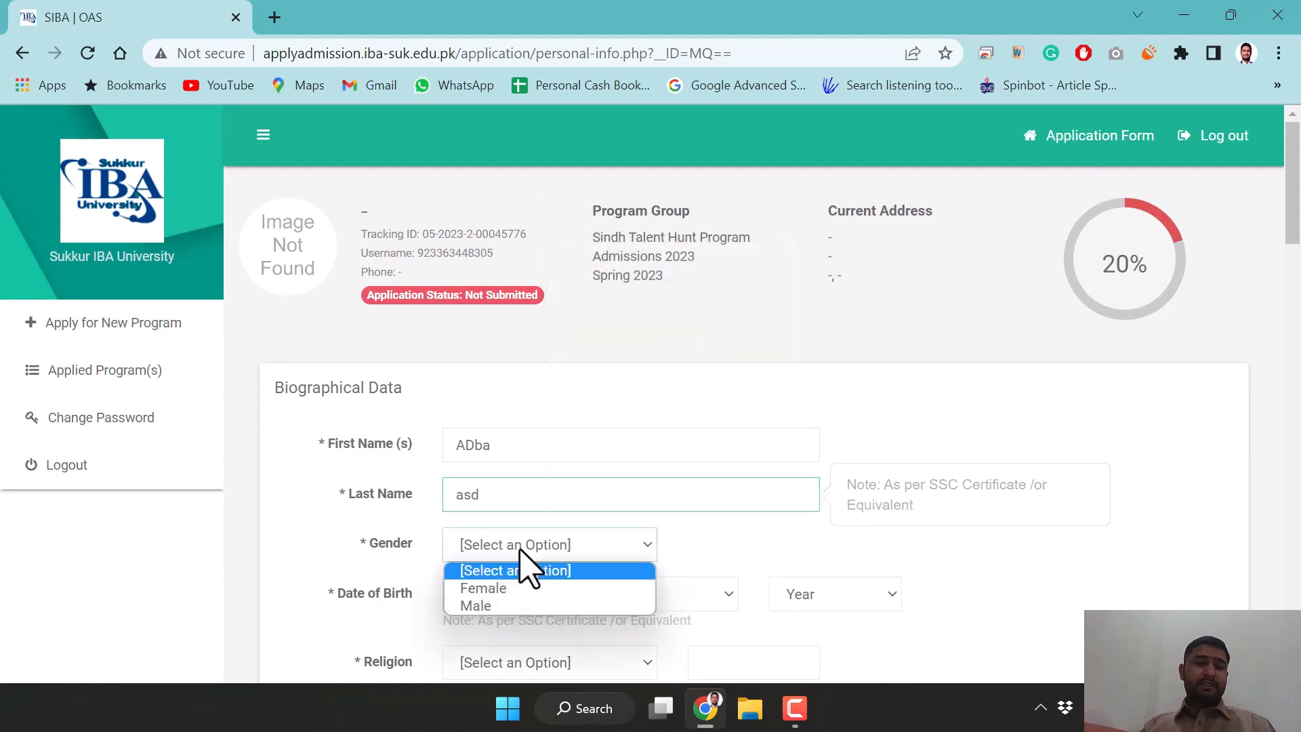
click(506, 605)
scroll(677, 589, down, 1)
click(531, 499)
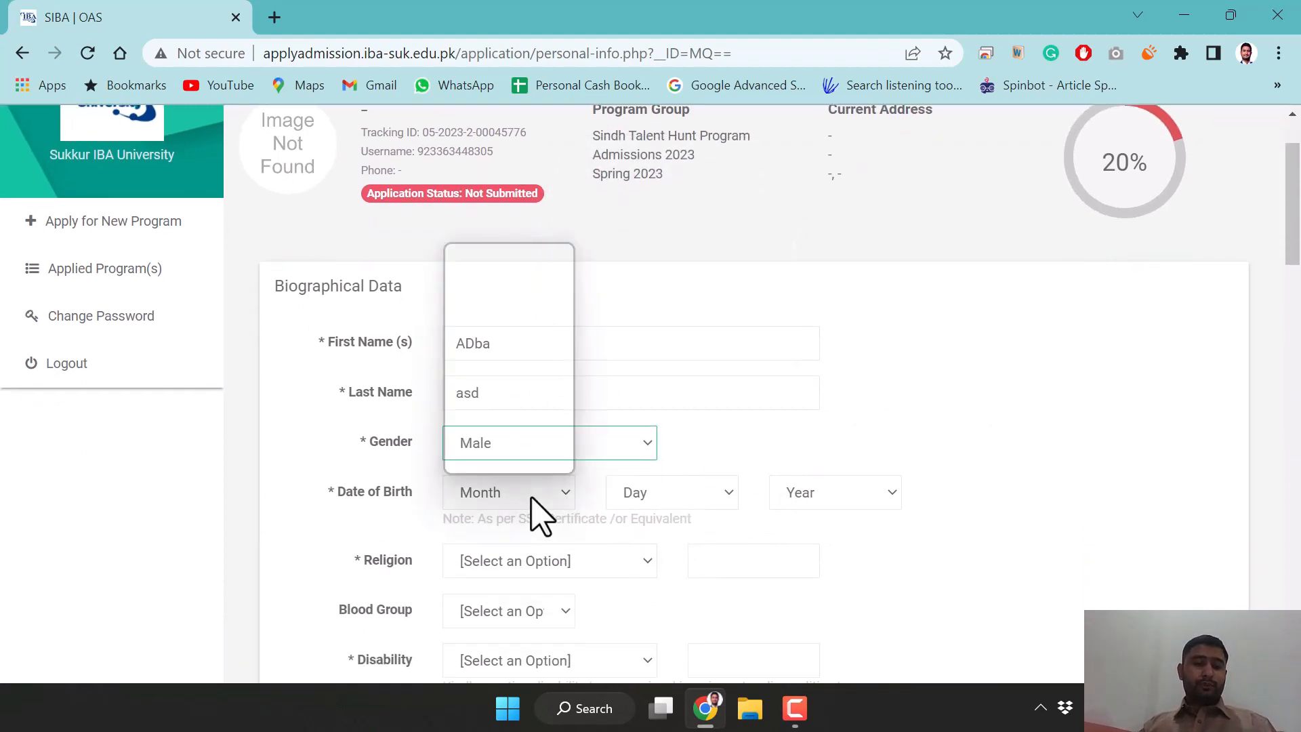
click(509, 288)
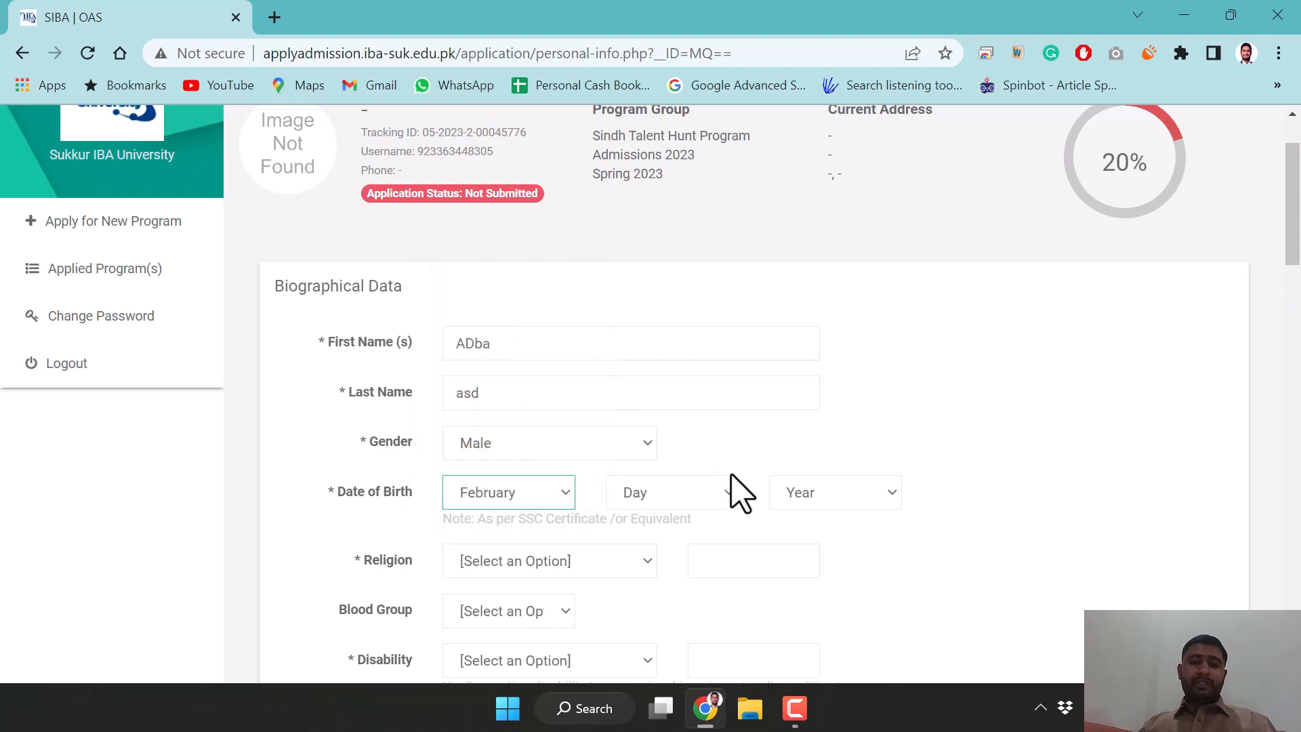
click(674, 498)
click(655, 355)
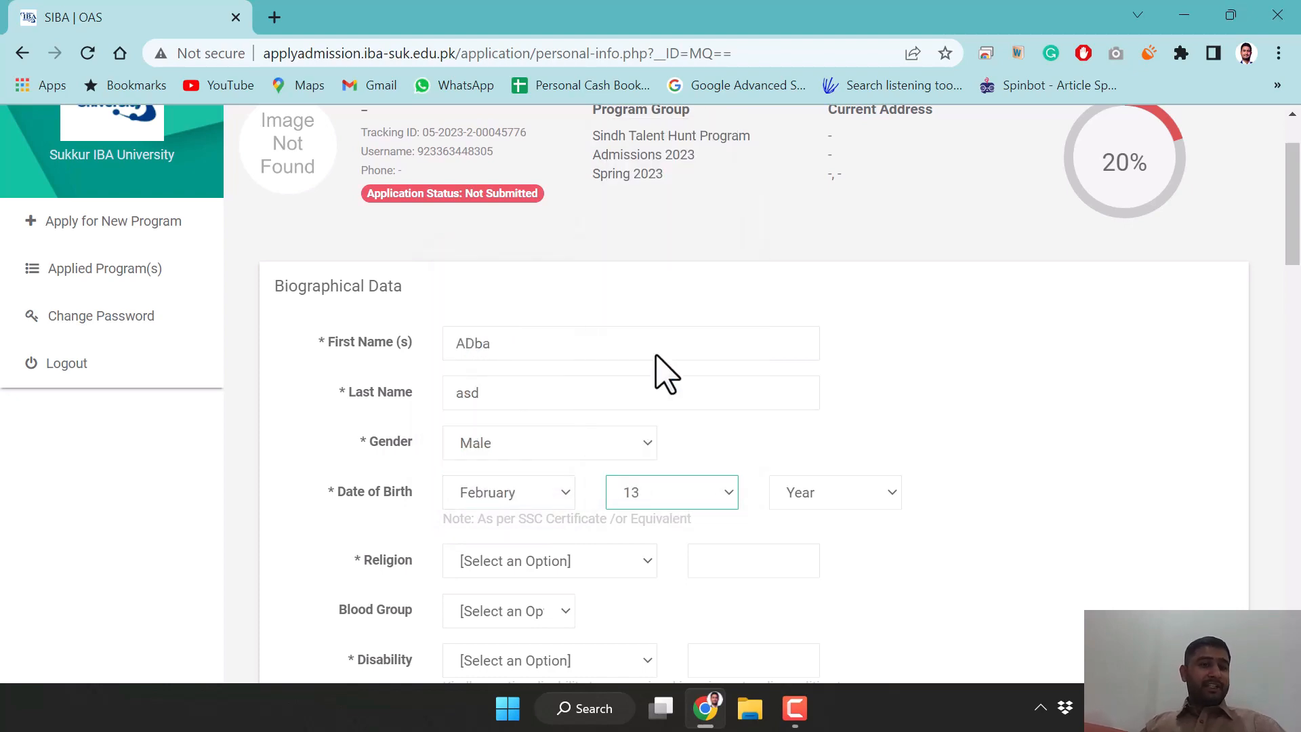
click(800, 497)
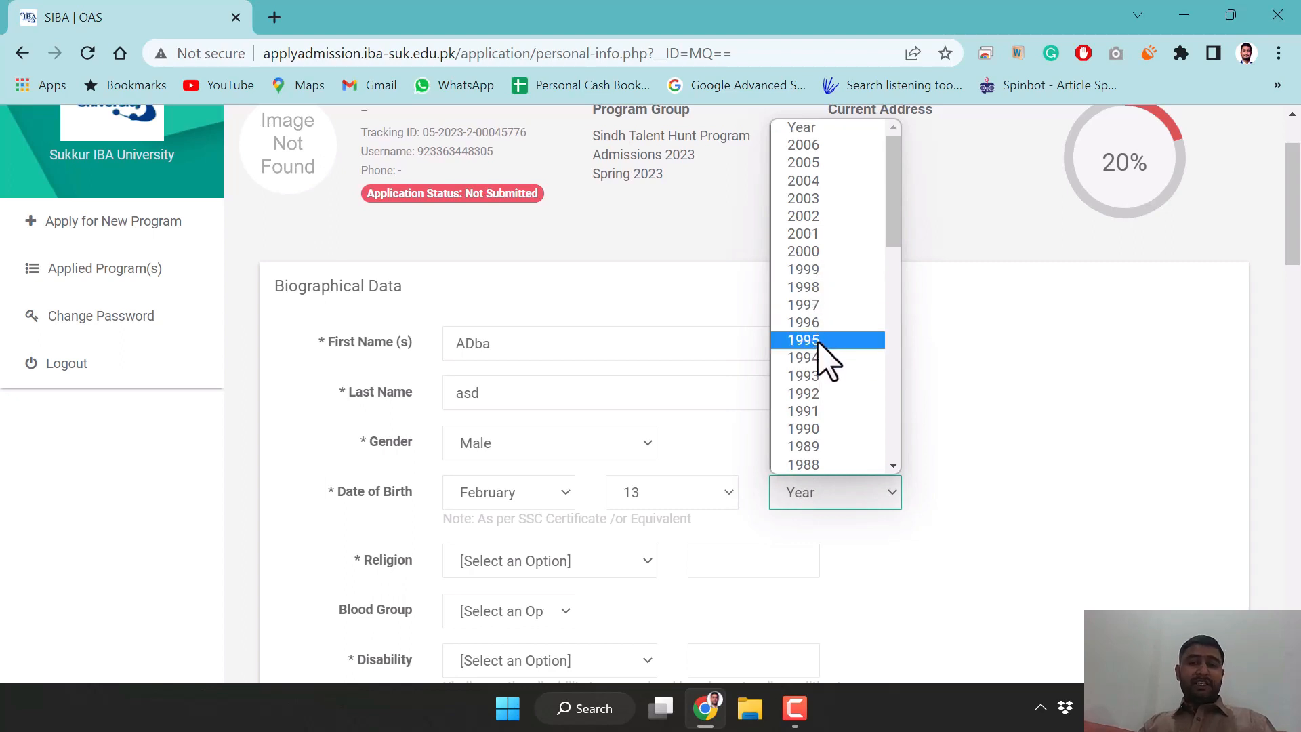
click(813, 322)
scroll(973, 517, down, 3)
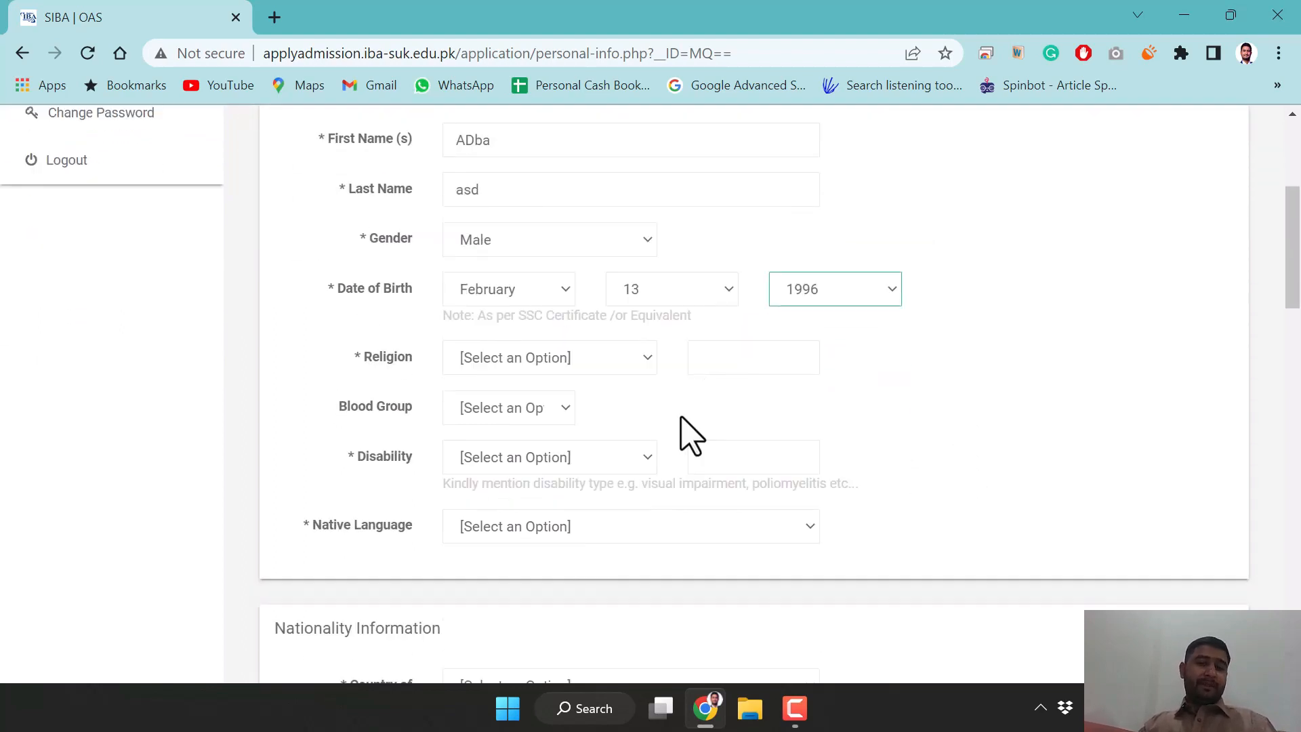
Set religion to Islam, blood group AB-, disability No and native language Sindhi
click(605, 358)
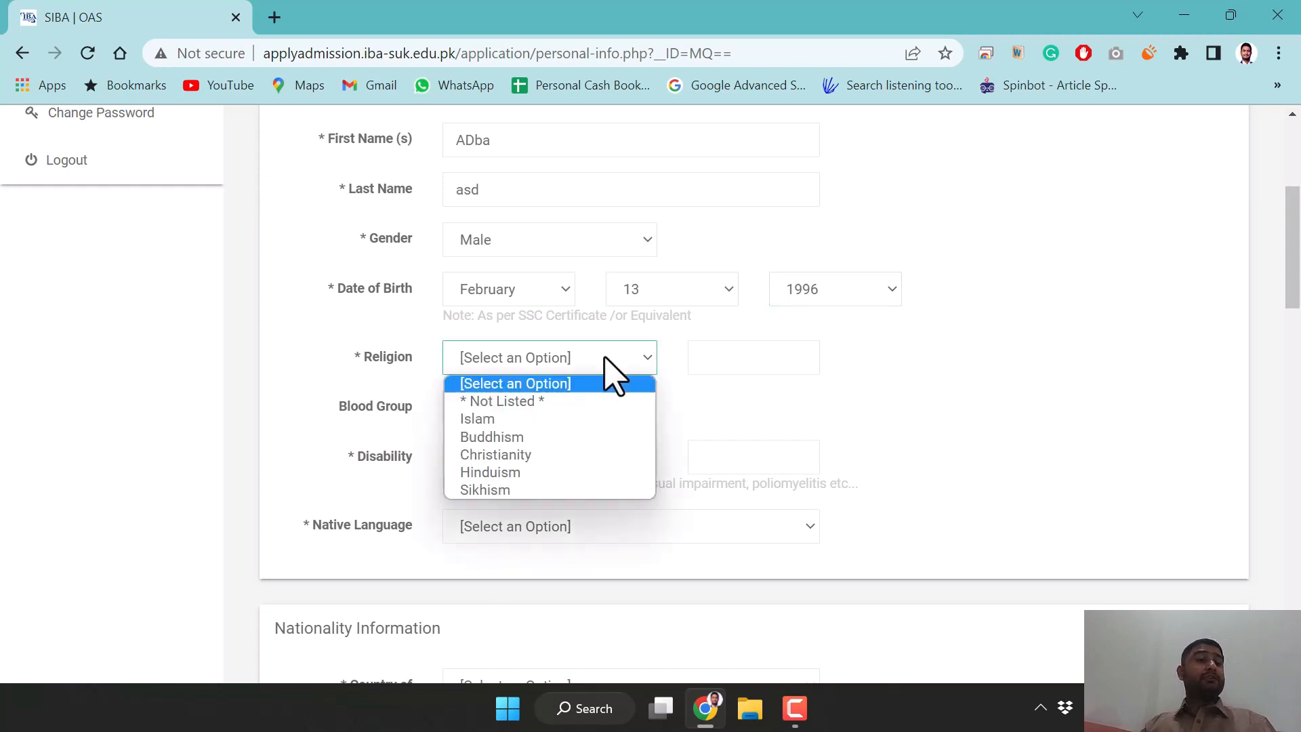
click(525, 419)
click(568, 406)
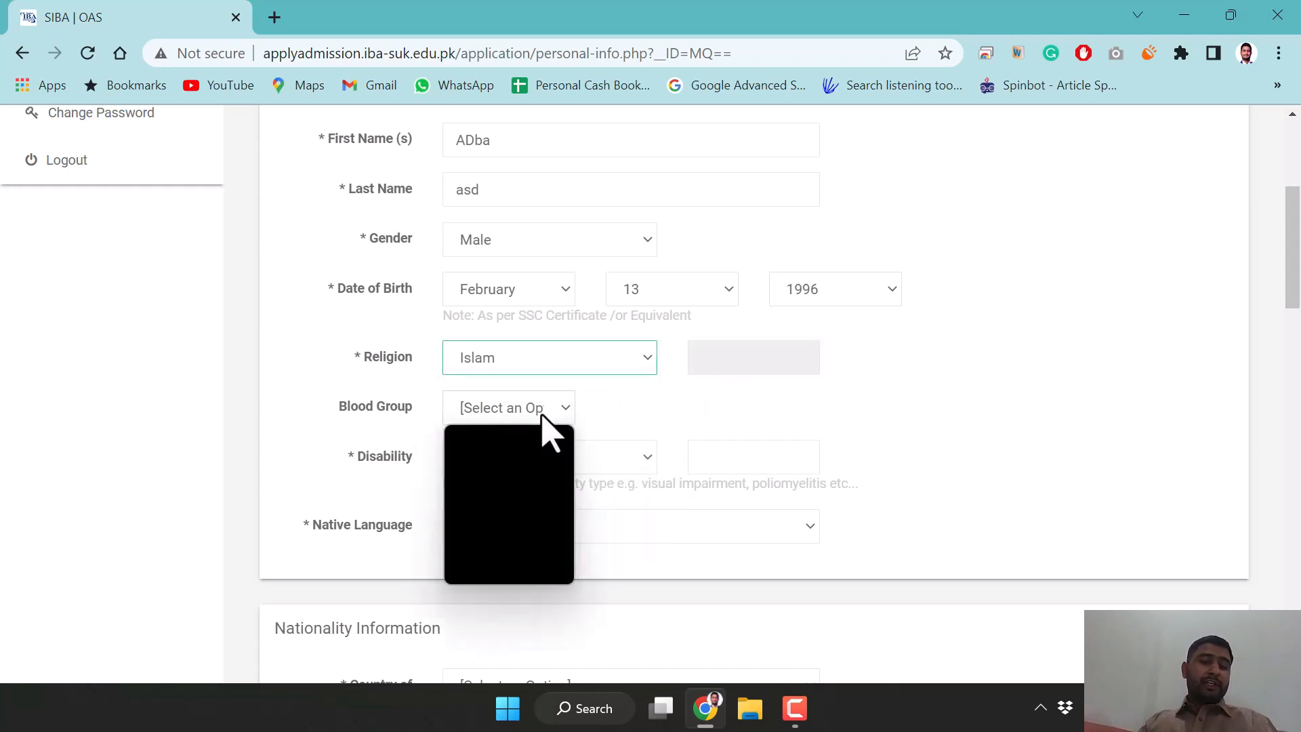
click(509, 508)
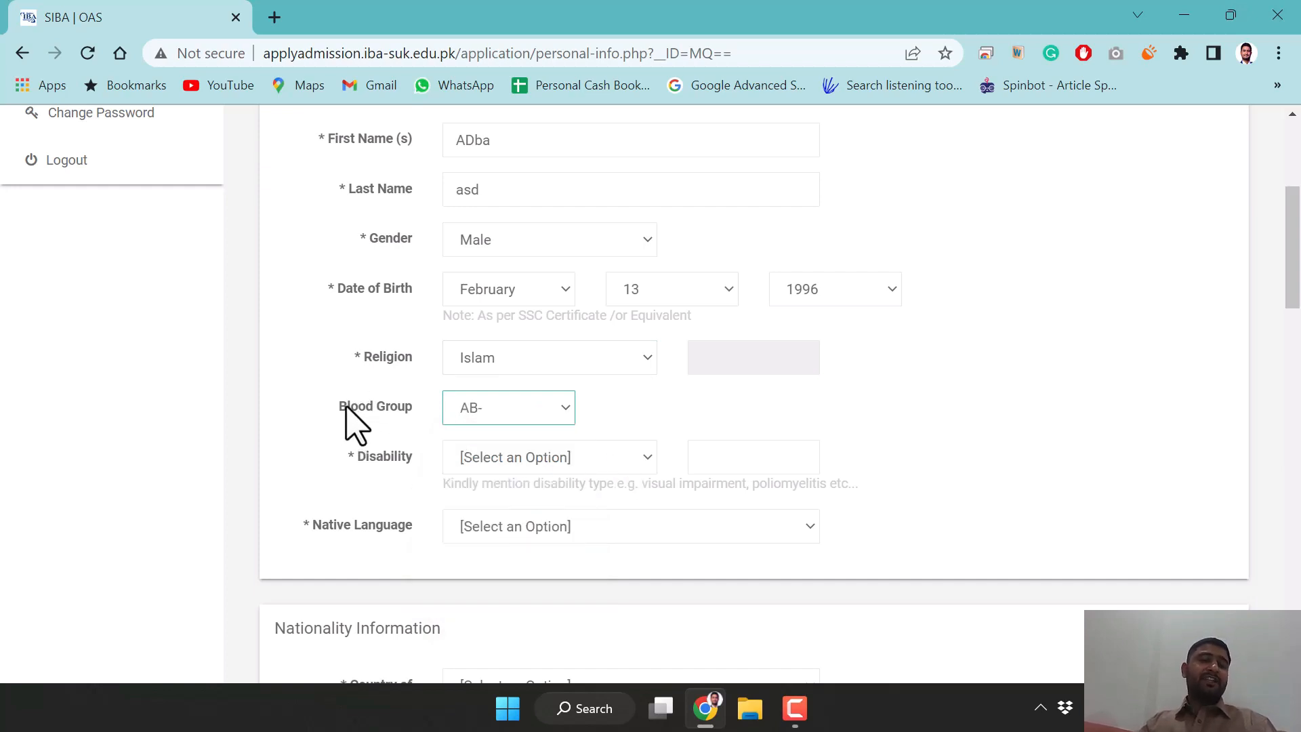
click(517, 467)
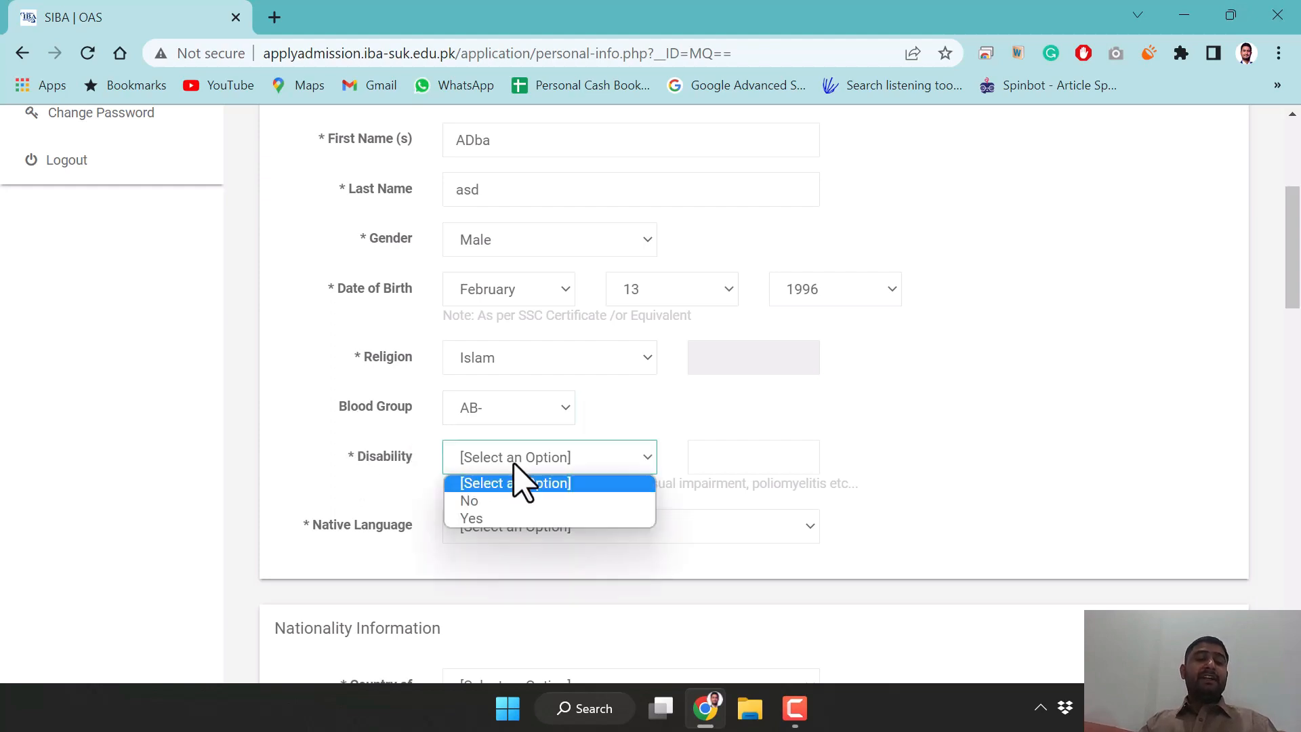
click(500, 502)
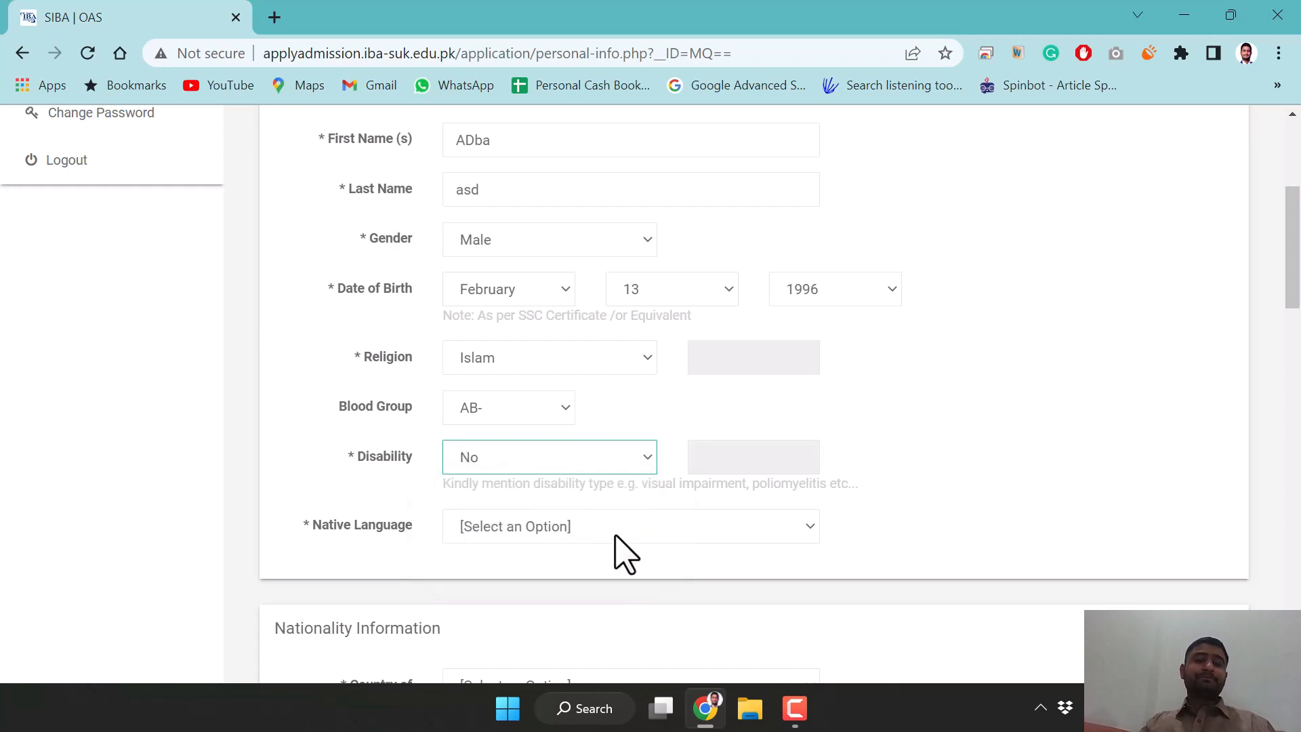
click(577, 532)
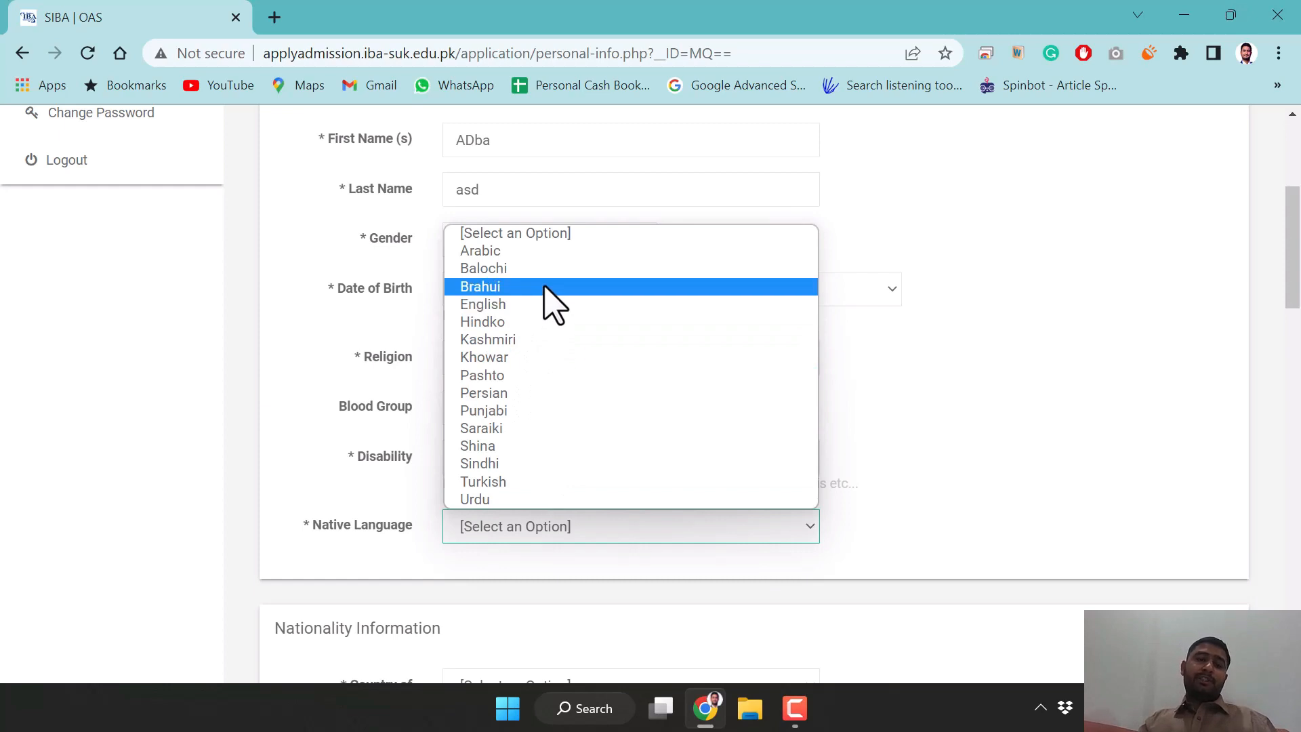
click(519, 464)
scroll(874, 508, down, 3)
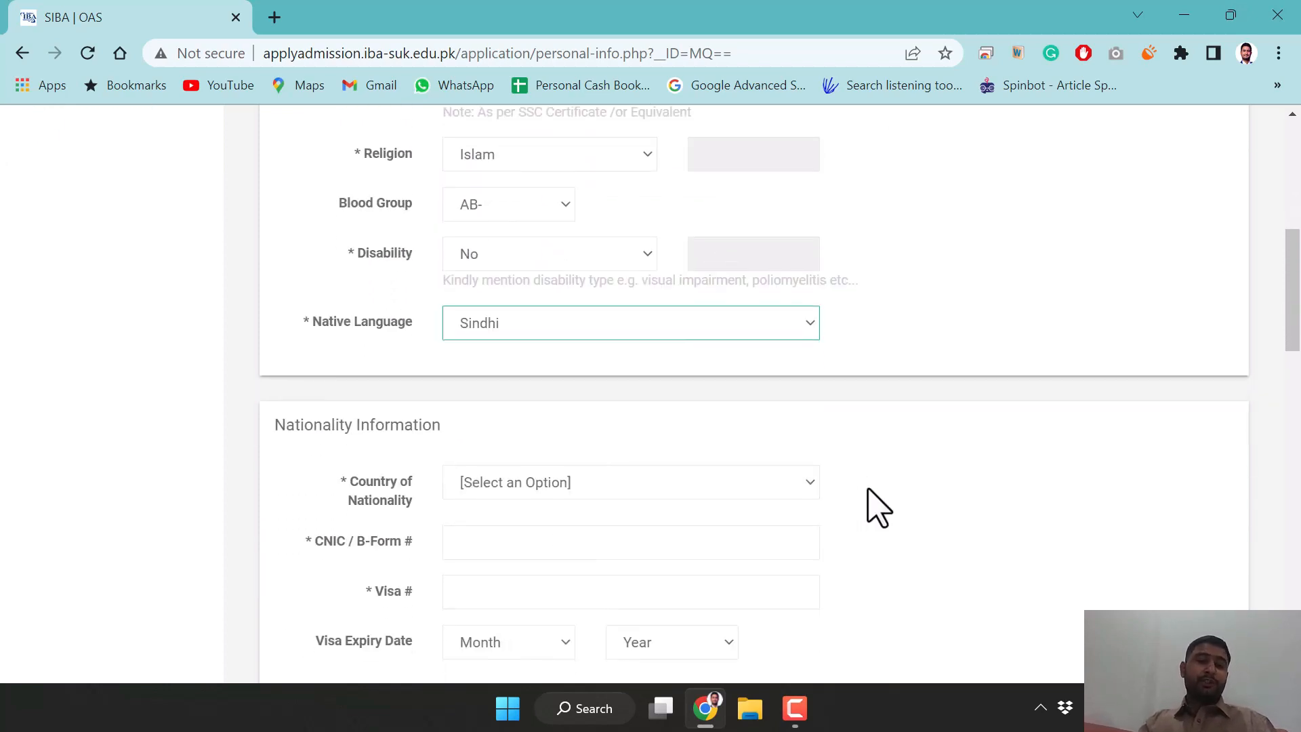
Set country of nationality to Pakistan and enter the CNIC / B-Form number
scroll(873, 508, down, 2)
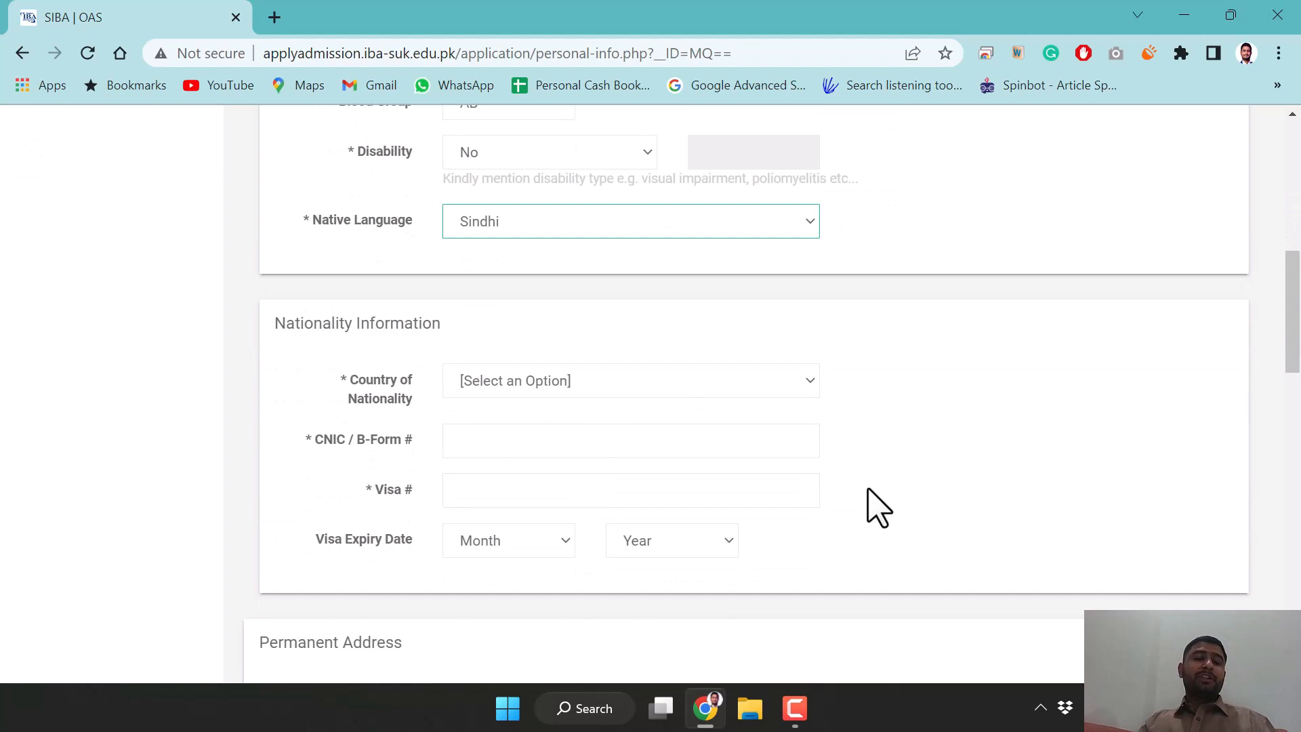
click(545, 379)
key(p)
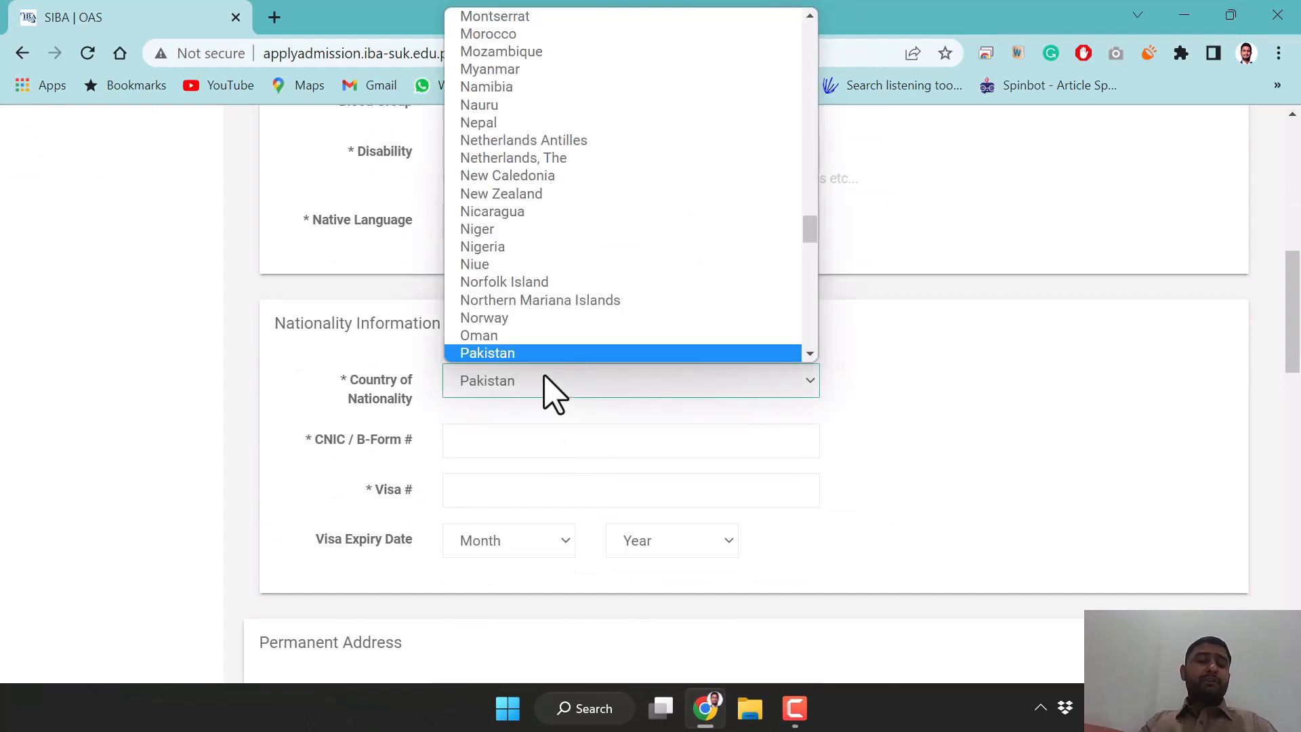
key(Return)
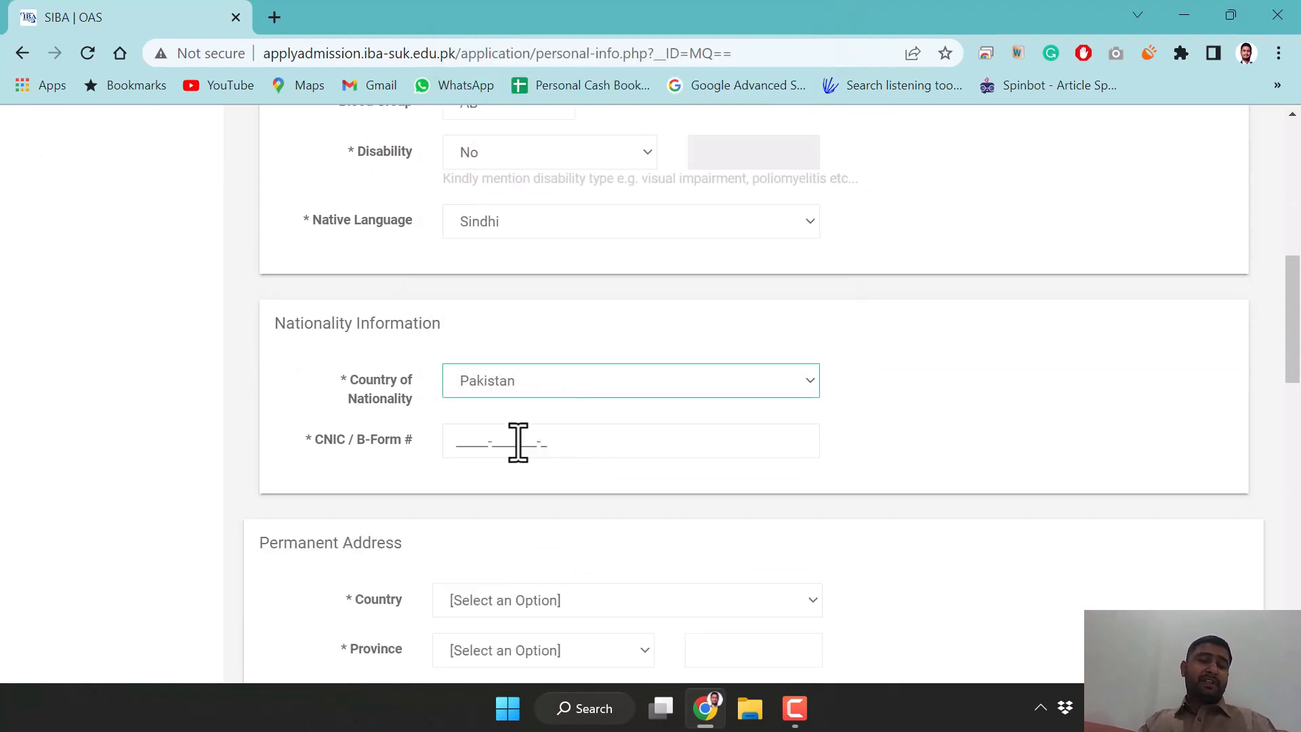
click(456, 441)
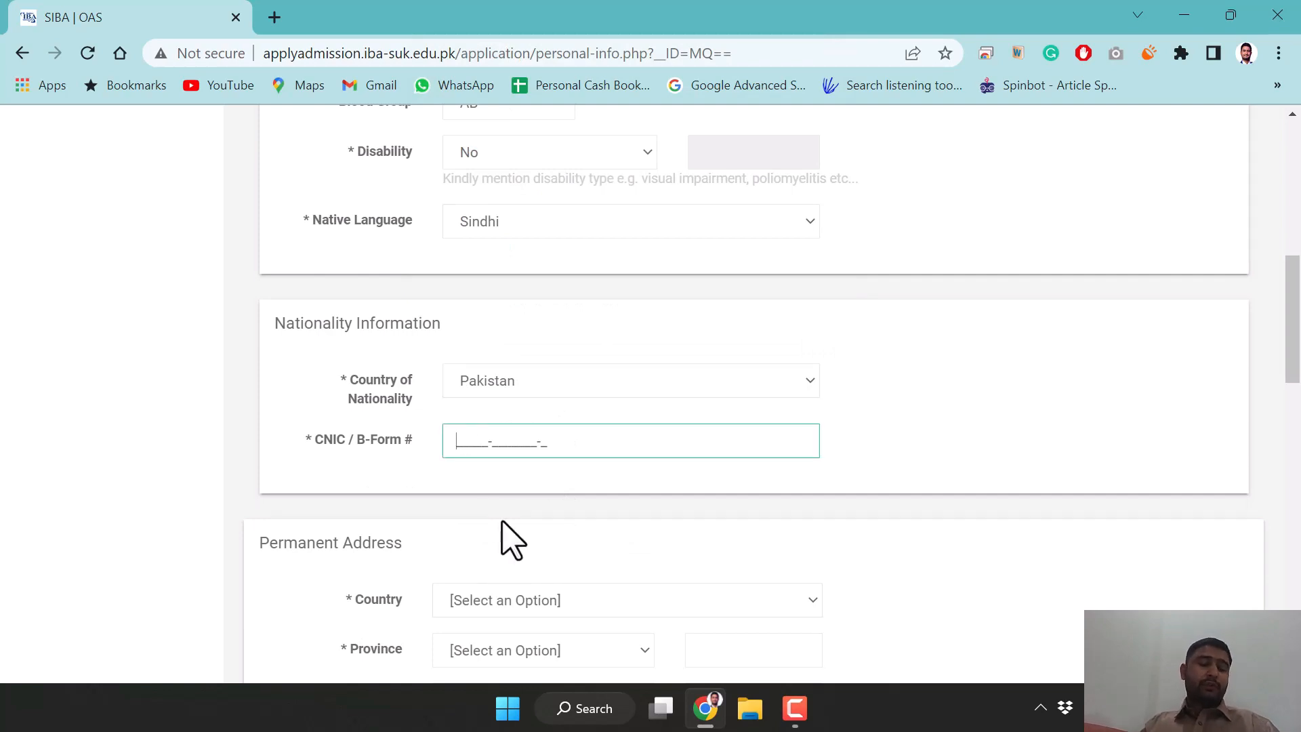
text(123)
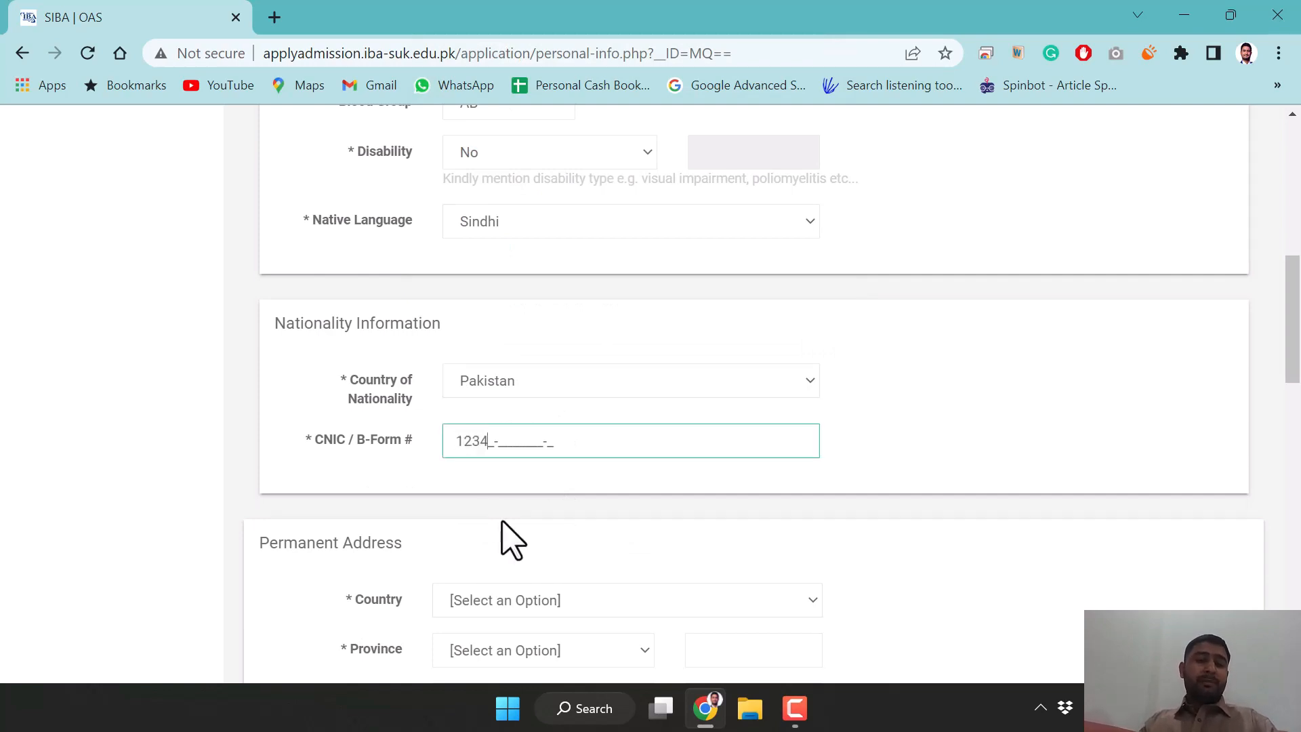
text(45-12)
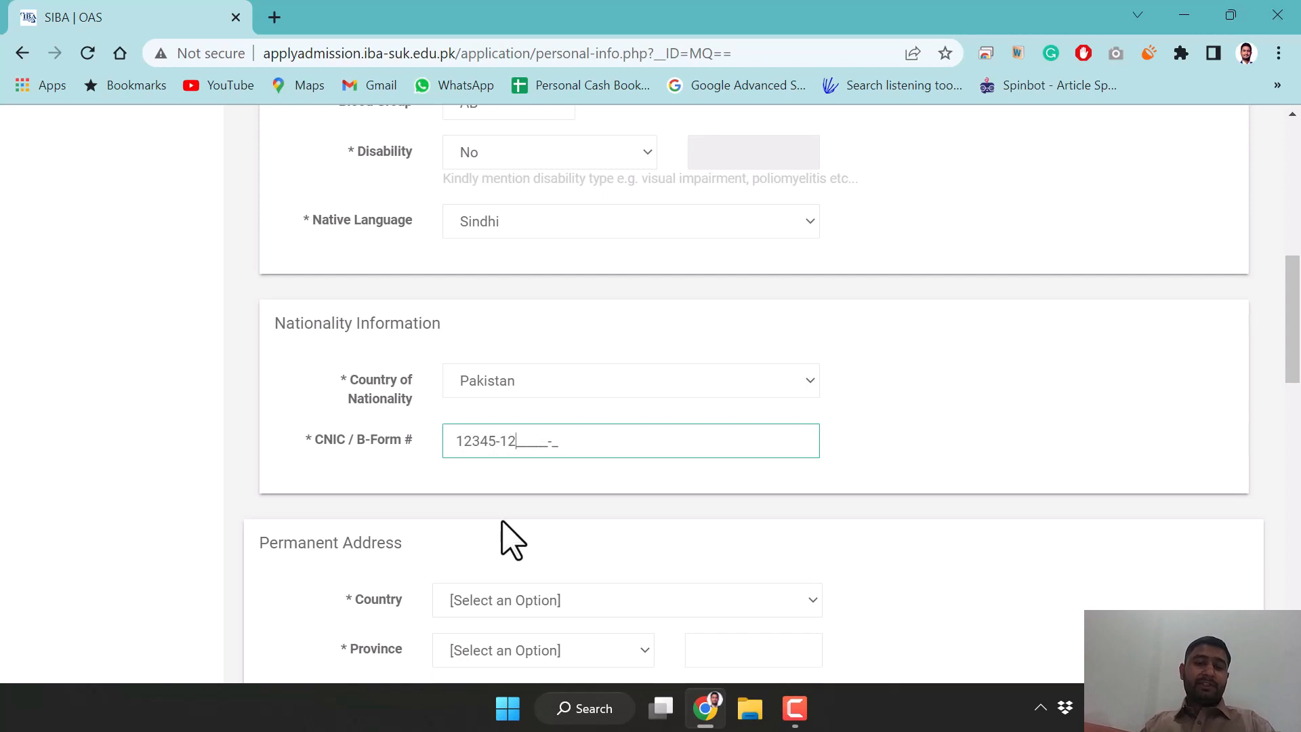
text(34451-1)
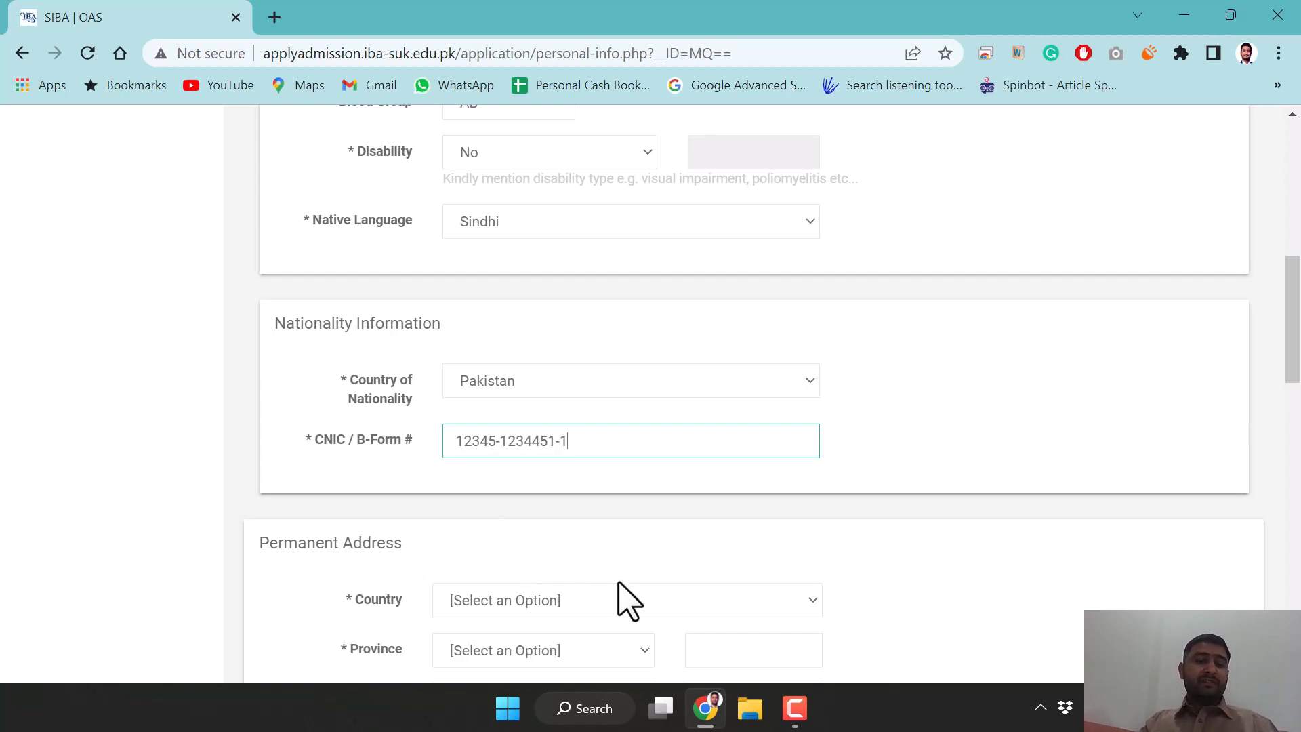
scroll(618, 595, down, 3)
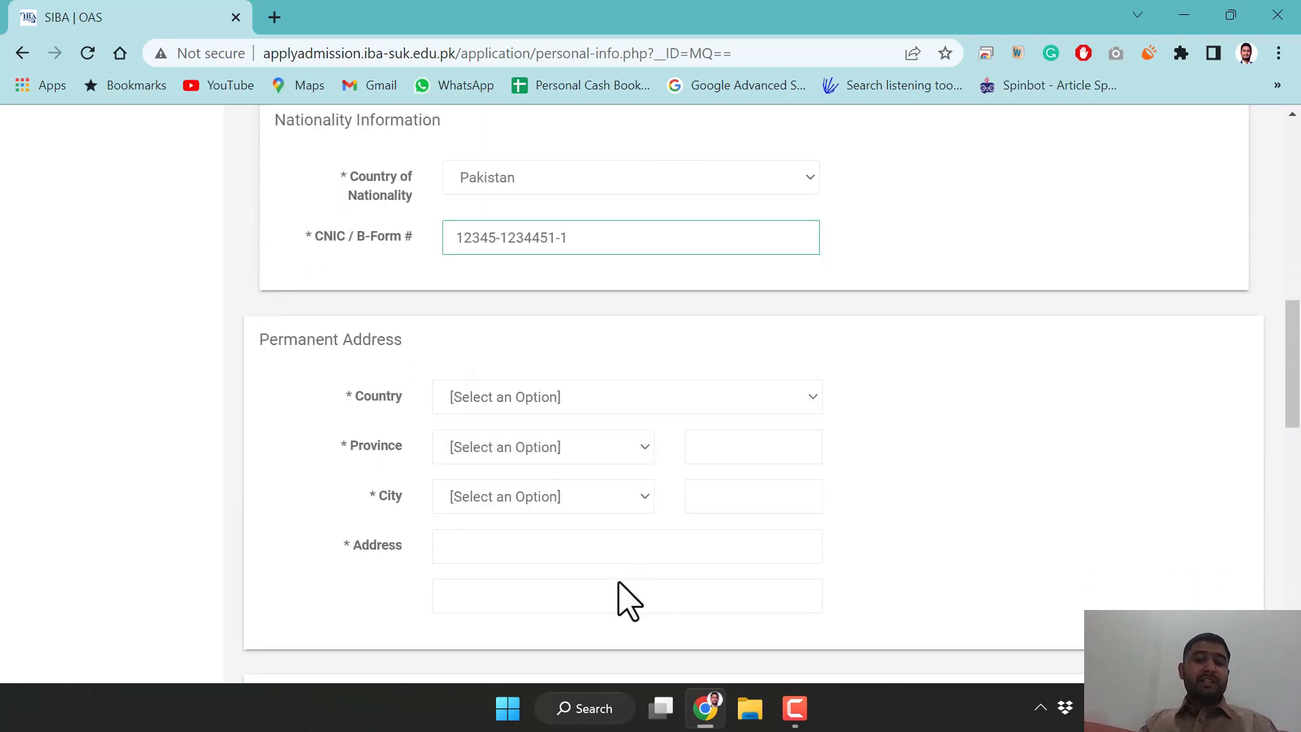
Set the permanent address to Pakistan, Sindh, Dadu and fill in the street address line
click(626, 405)
text(p)
key(Return)
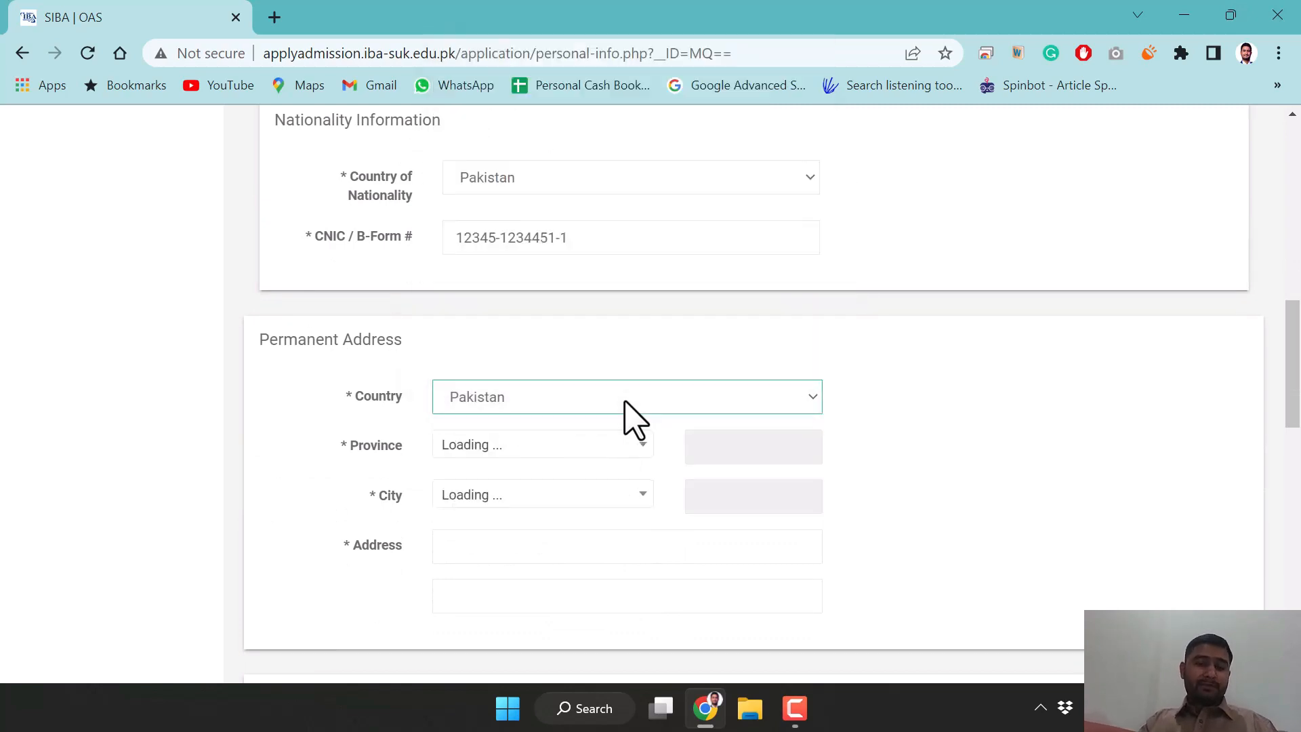
click(562, 447)
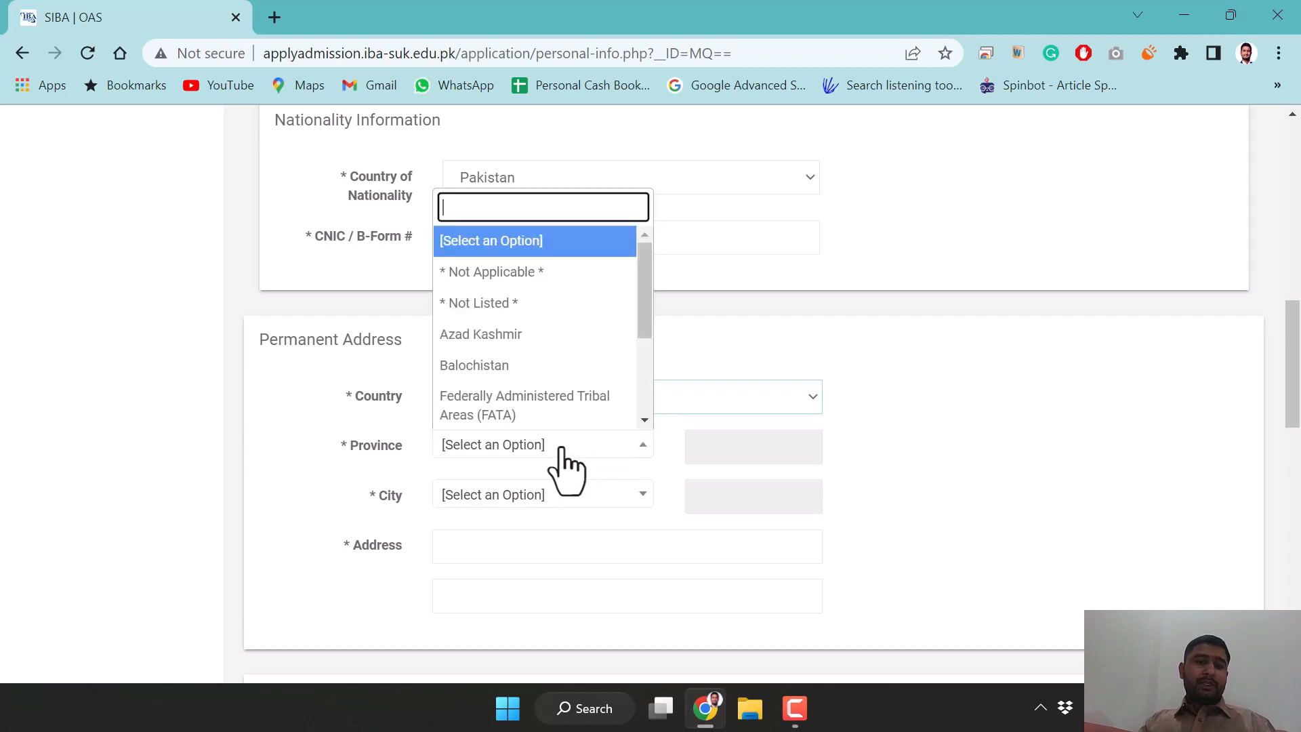
scroll(553, 396, down, 3)
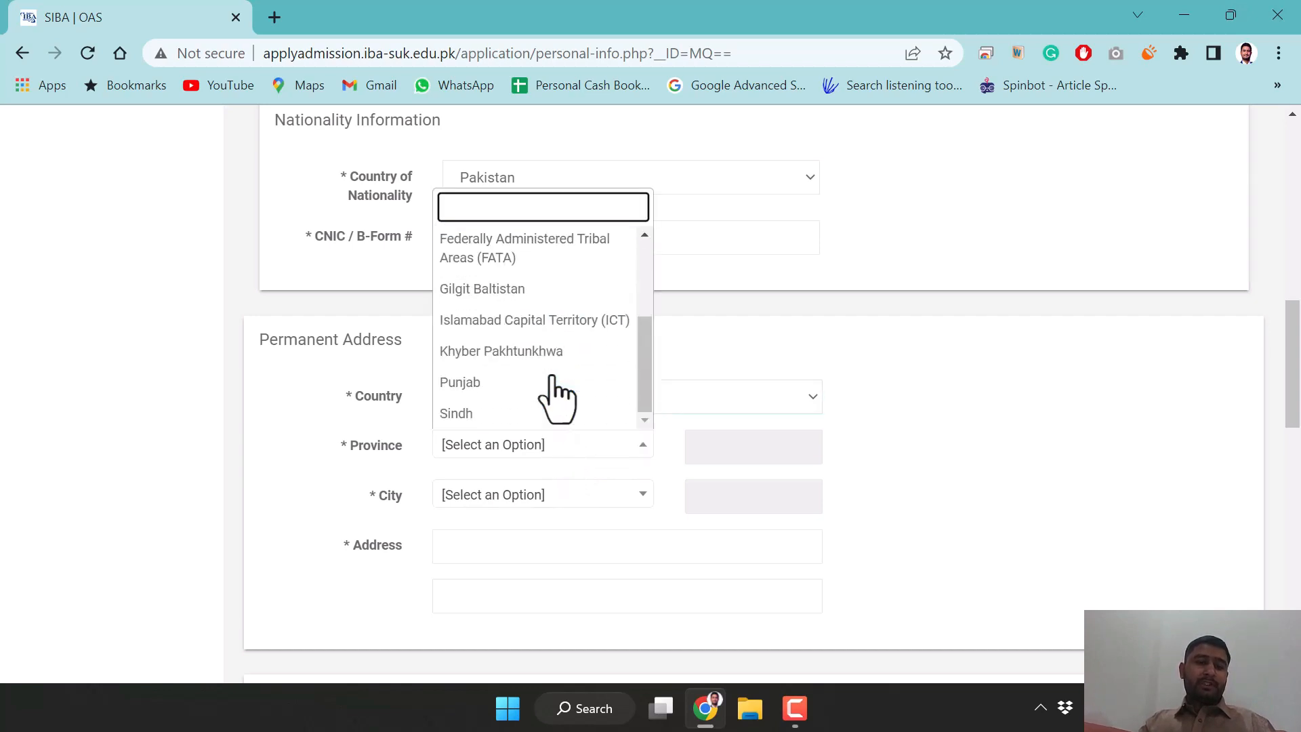
click(467, 414)
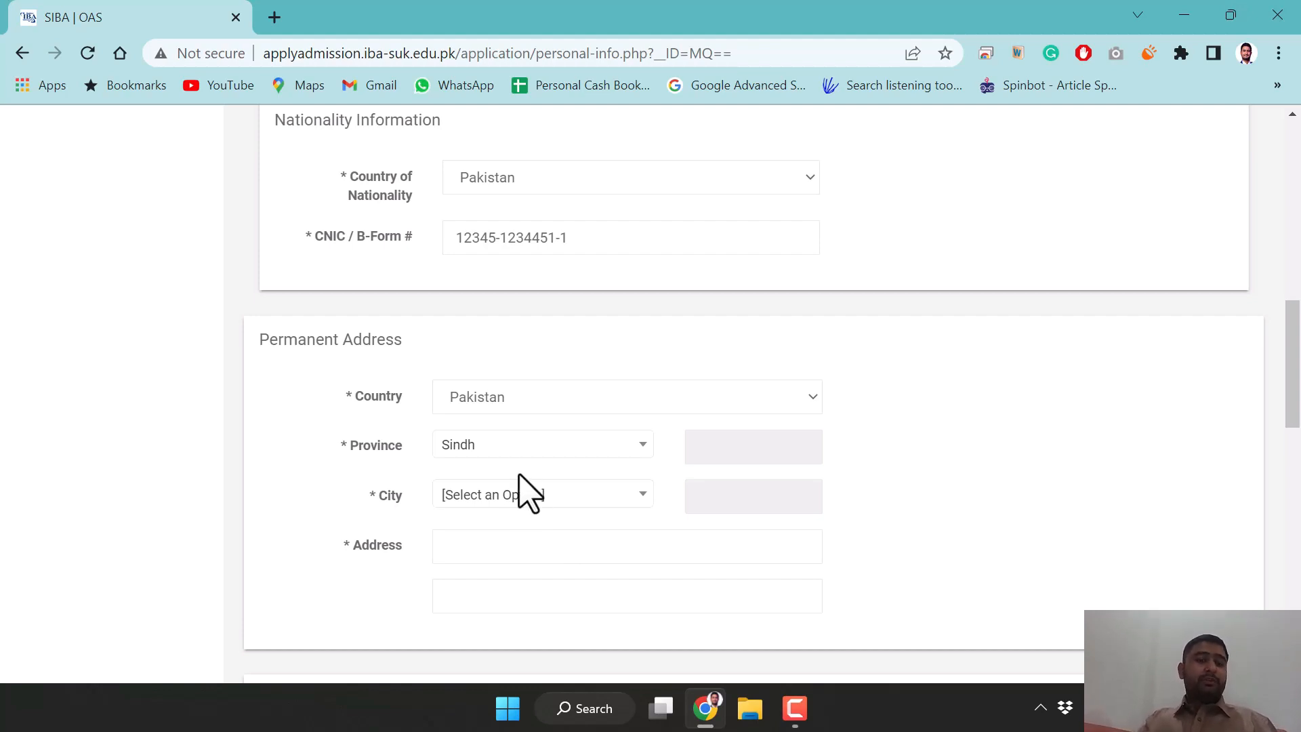
click(557, 500)
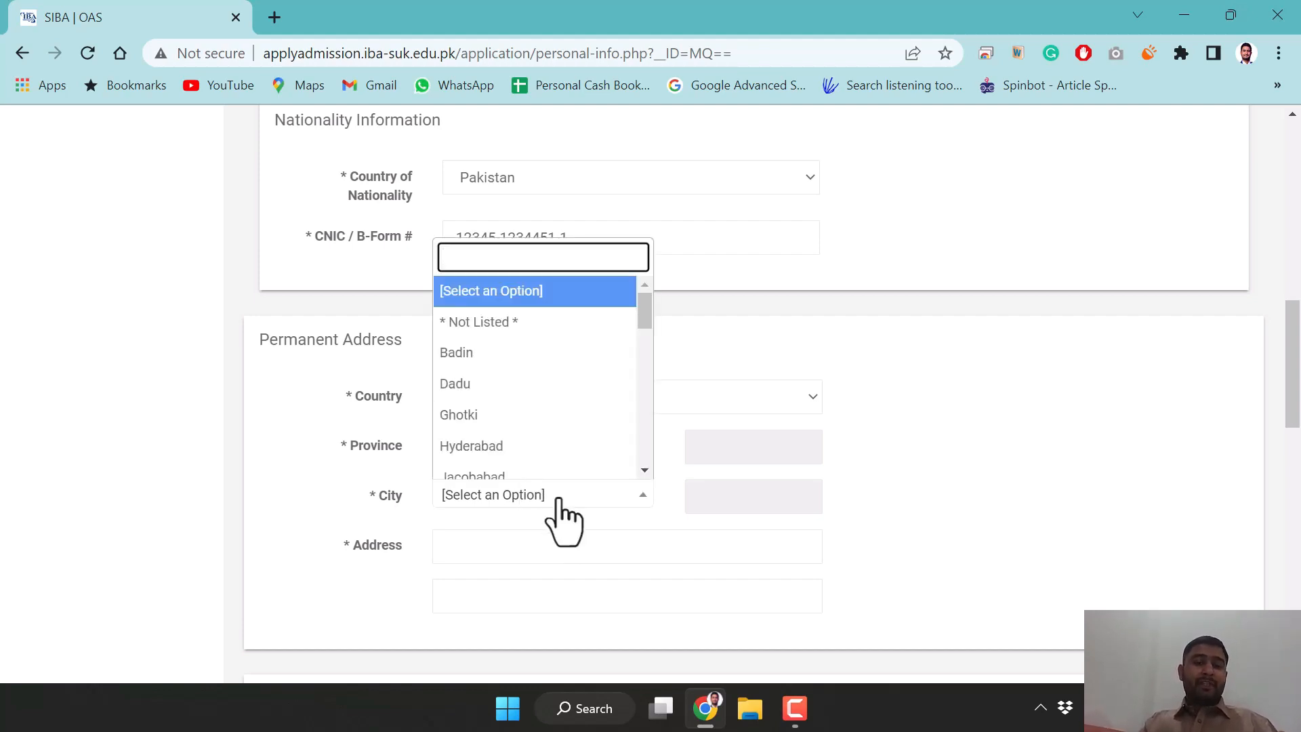
click(502, 385)
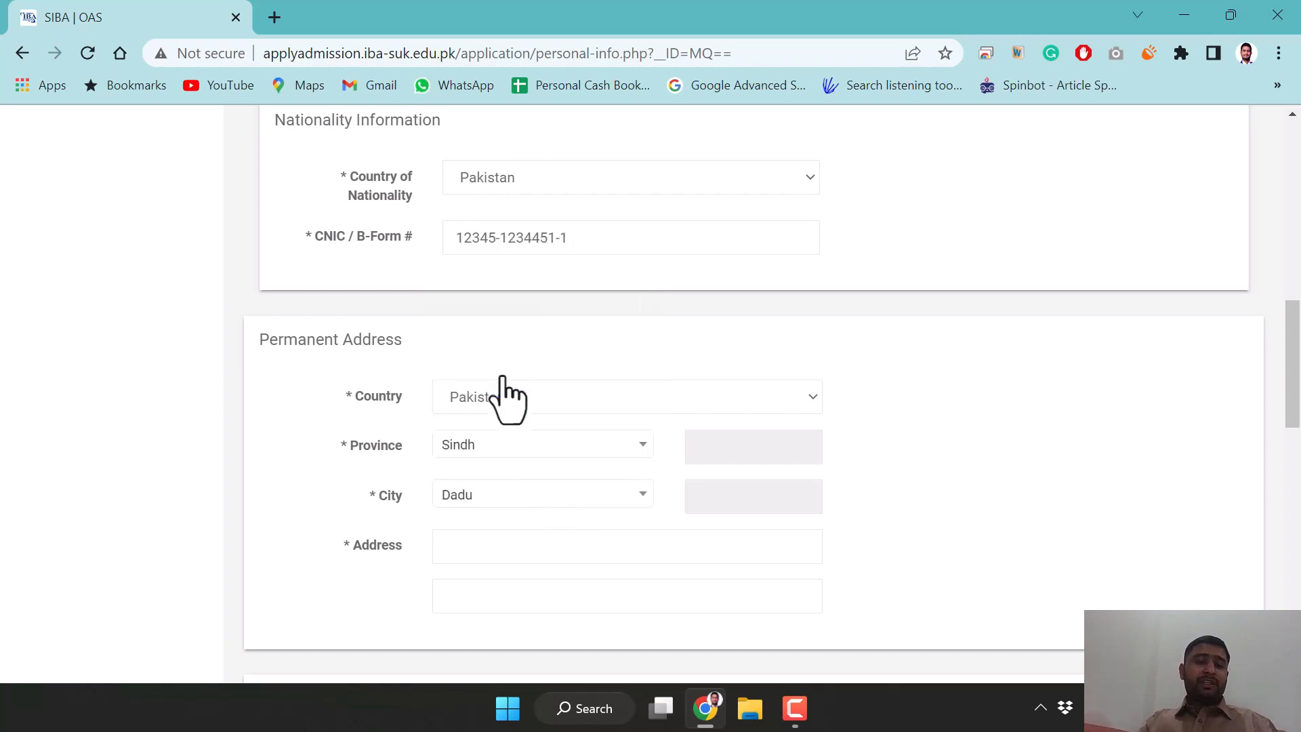
click(506, 547)
text(acasxb)
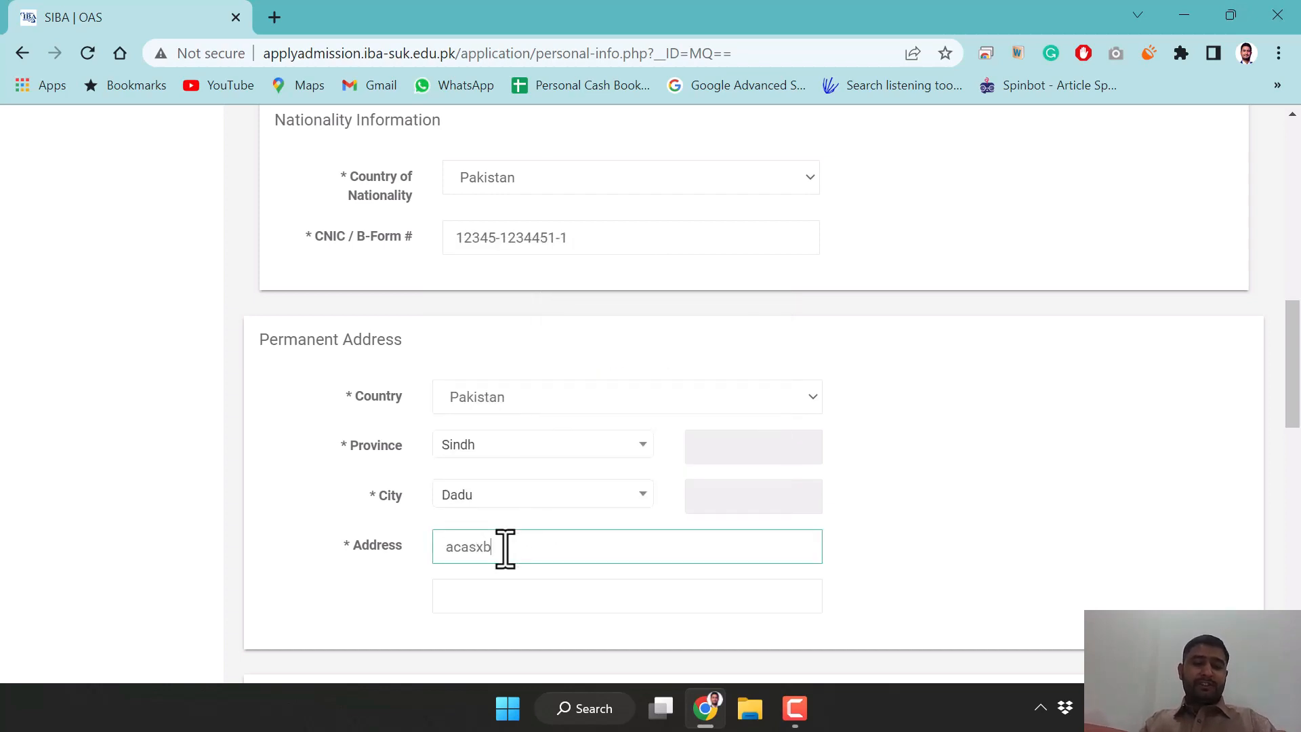
text(sc)
scroll(945, 561, down, 5)
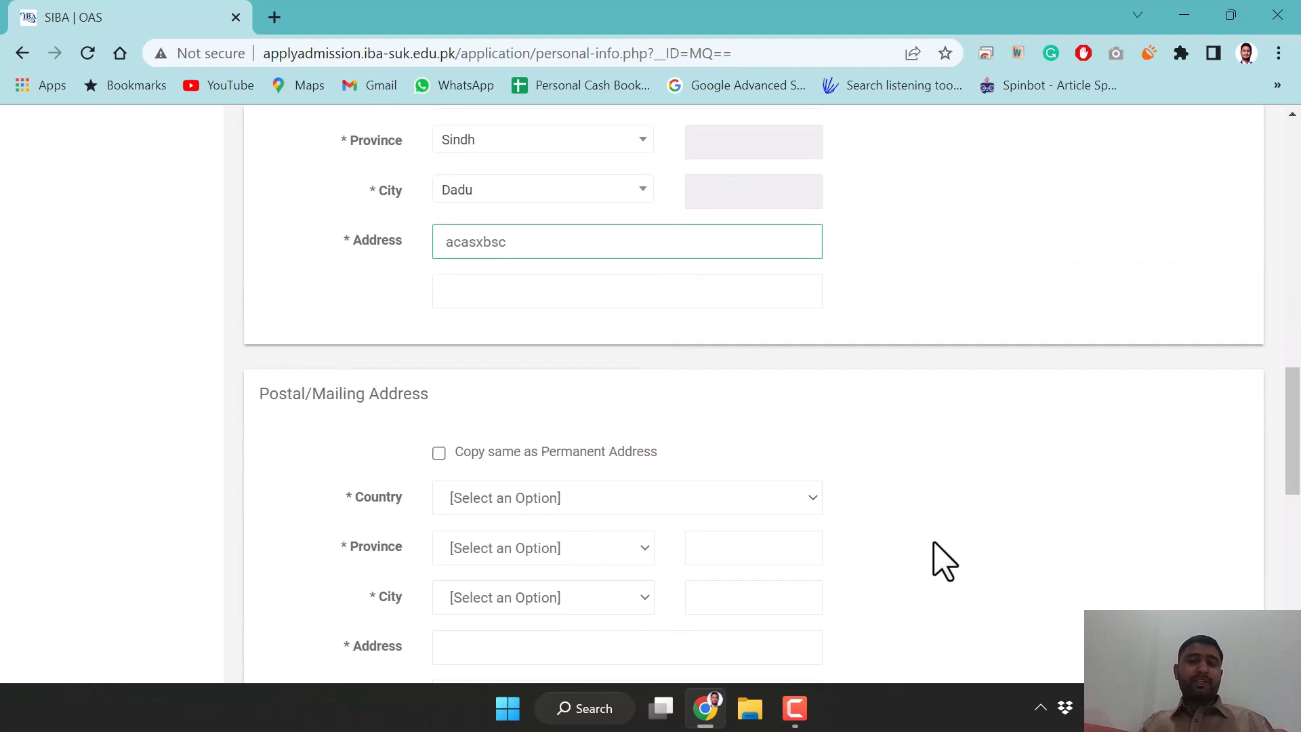
Tick 'Copy same as Permanent Address' so the postal address reuses the permanent one
scroll(942, 559, down, 2)
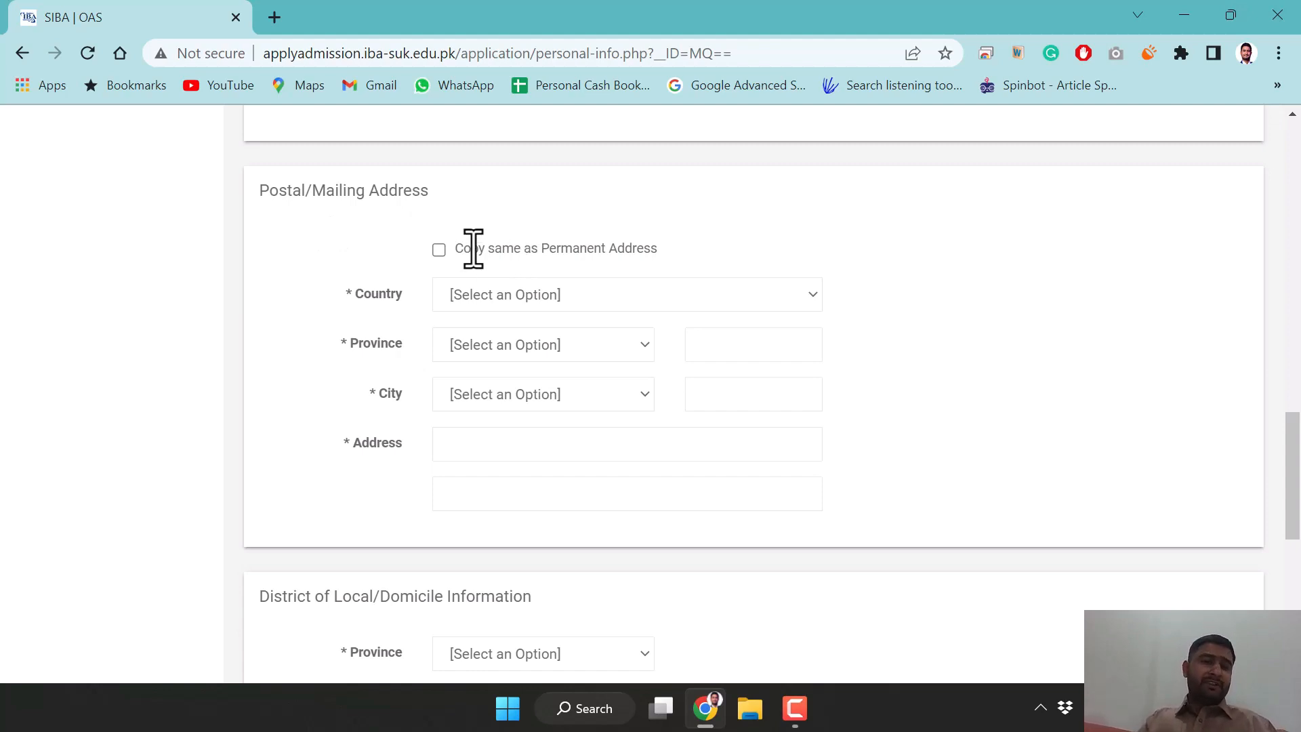
click(439, 250)
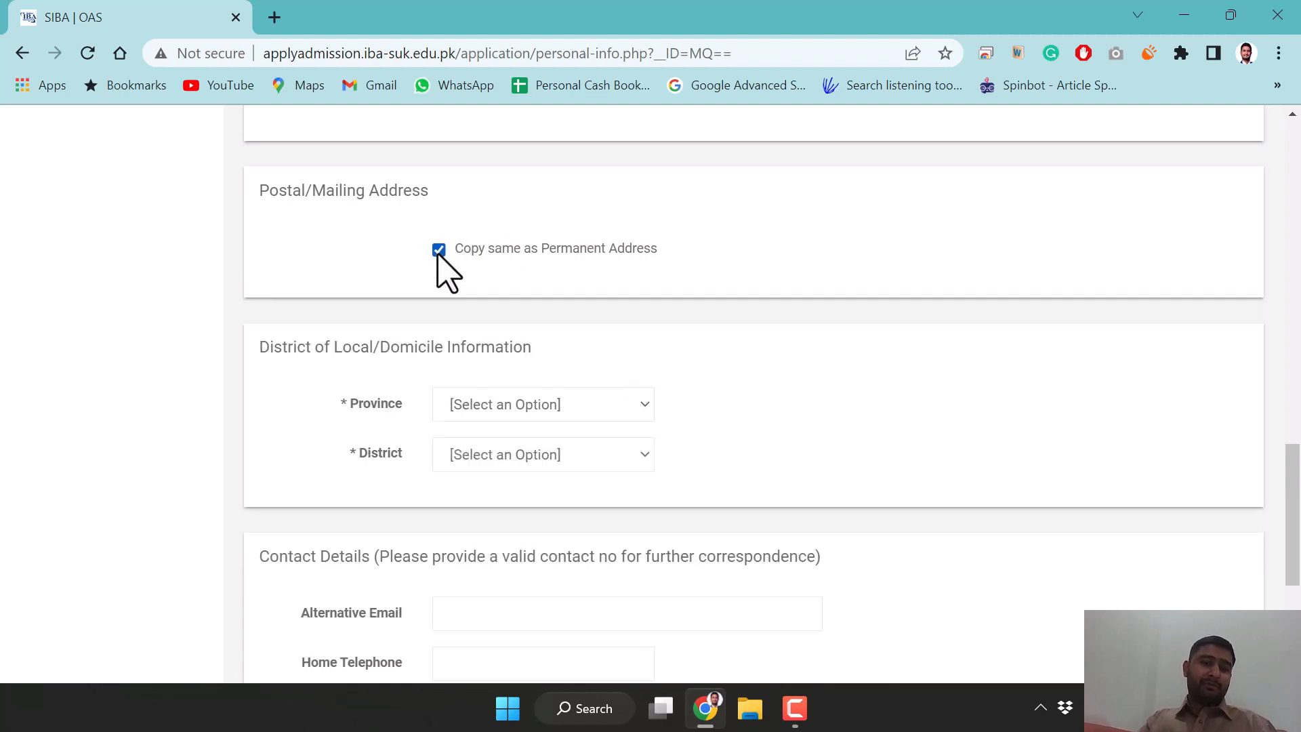
scroll(678, 387, up, 1)
scroll(671, 390, up, 4)
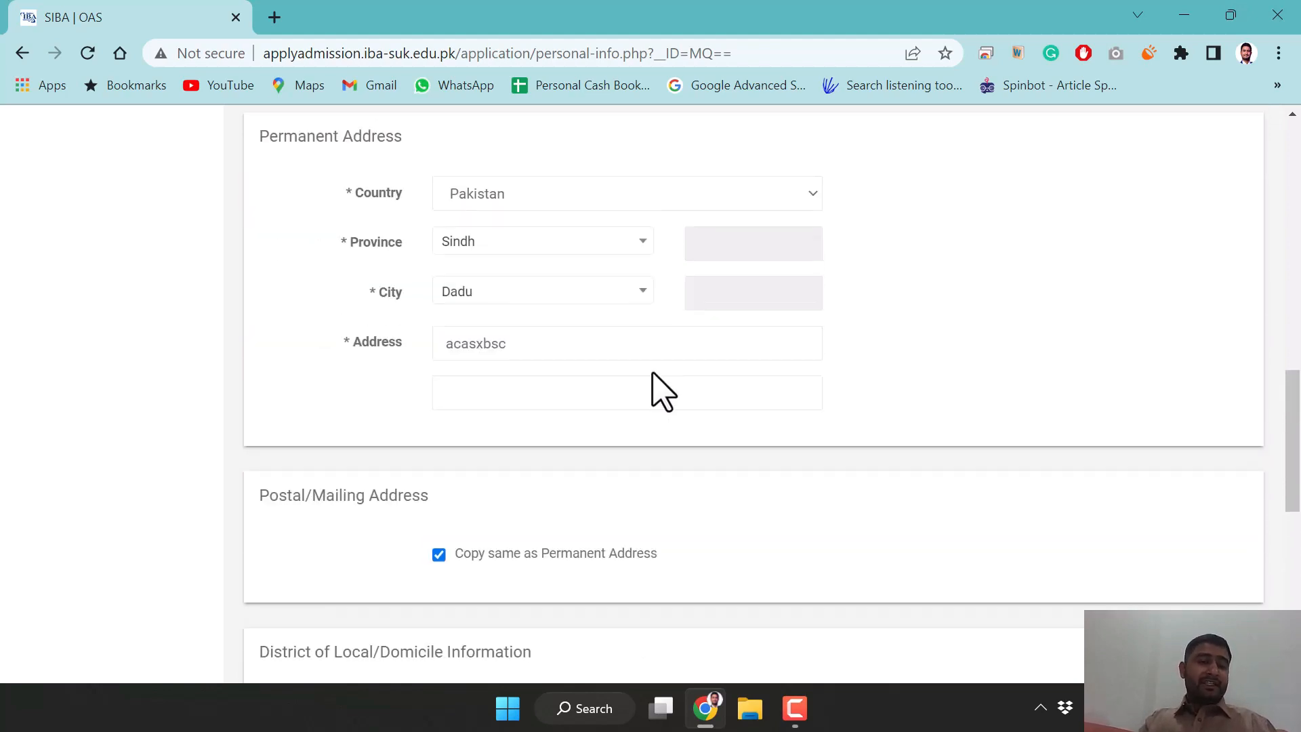
click(439, 555)
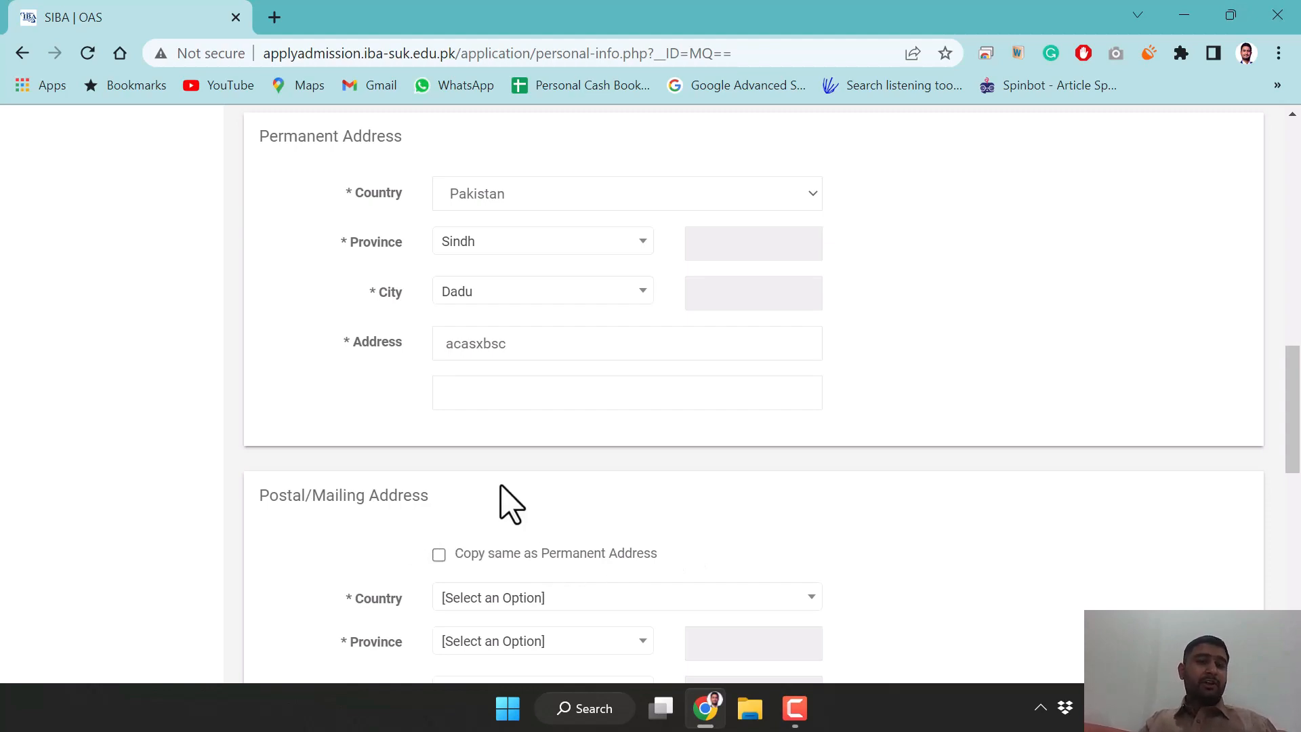
scroll(510, 505, up, 5)
scroll(630, 581, down, 7)
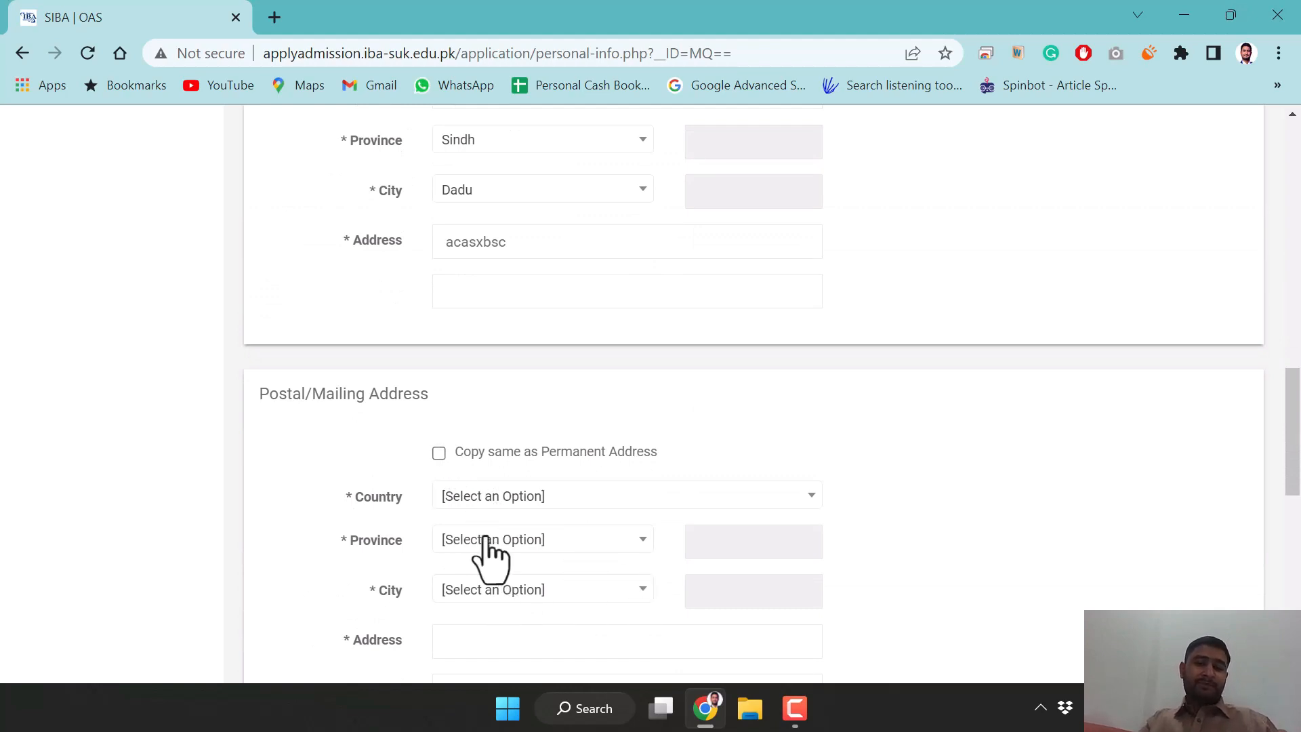
click(439, 453)
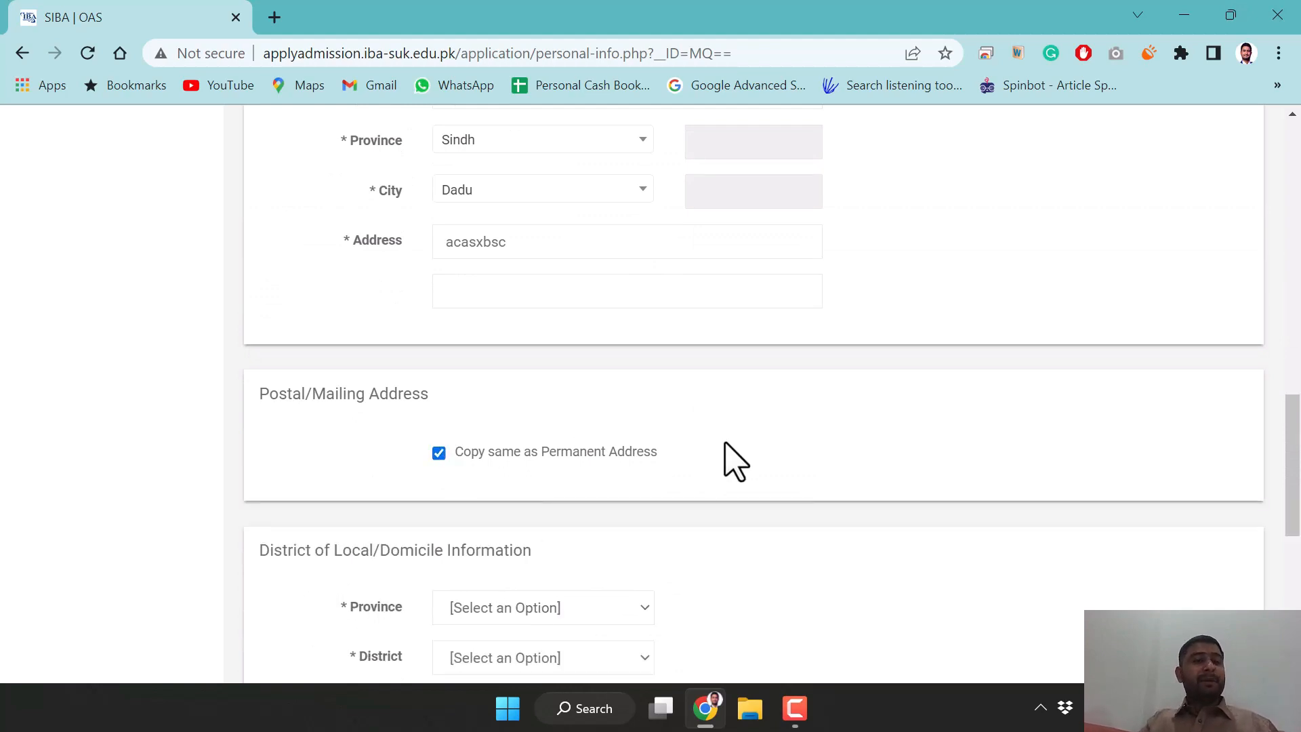
scroll(732, 458, down, 5)
scroll(731, 459, up, 3)
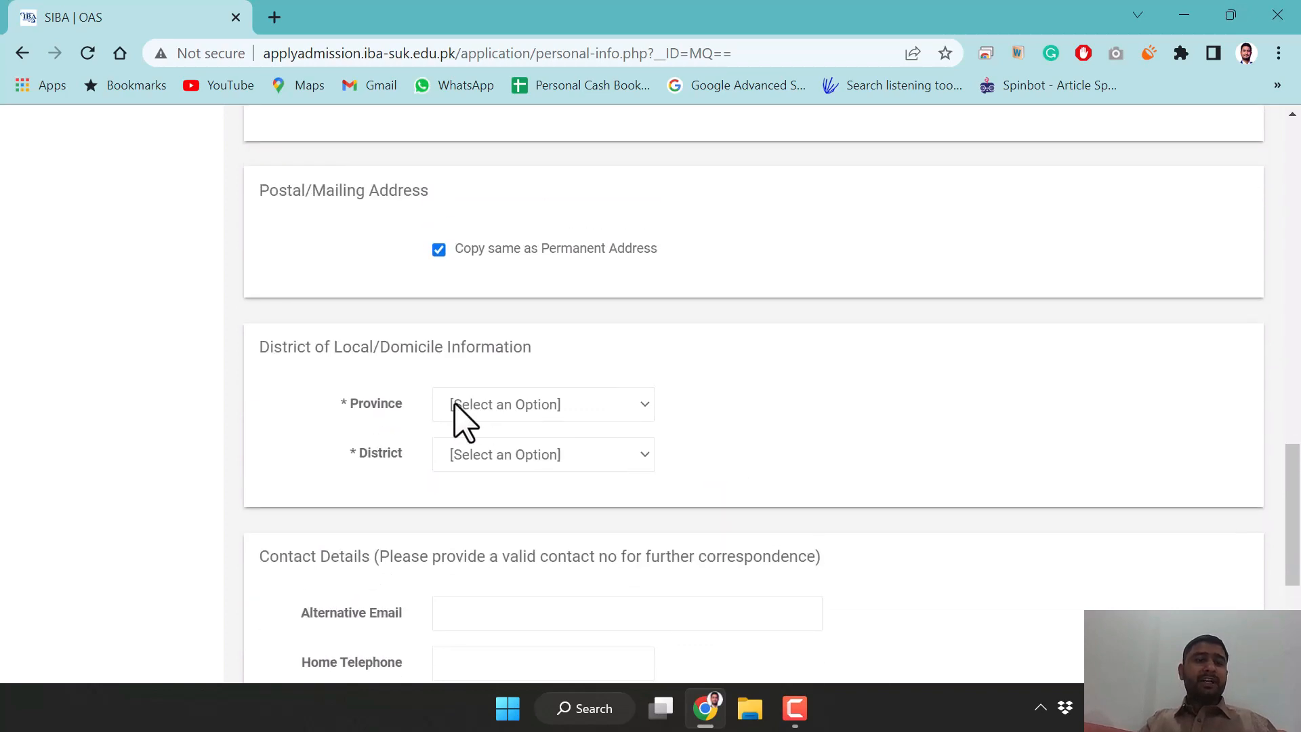
Choose Sindh as the domicile province and Hyderabad as the domicile district
click(581, 407)
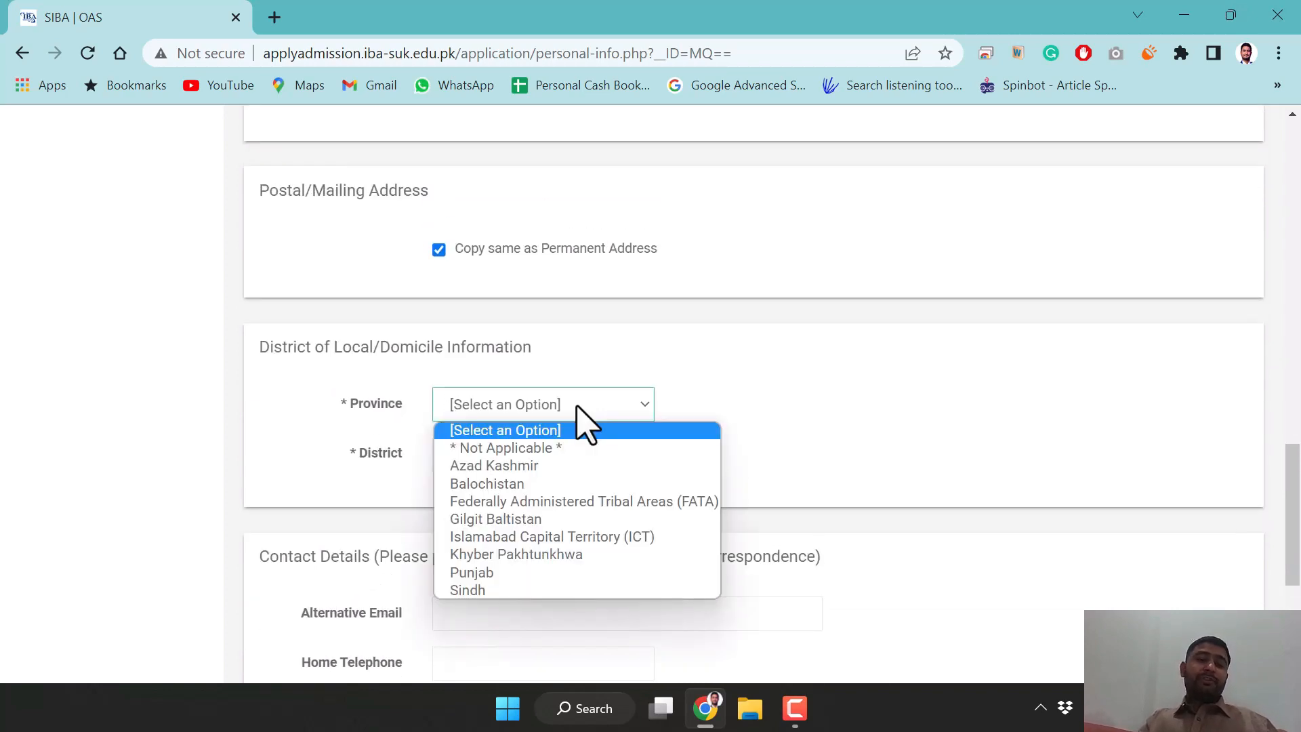
click(501, 590)
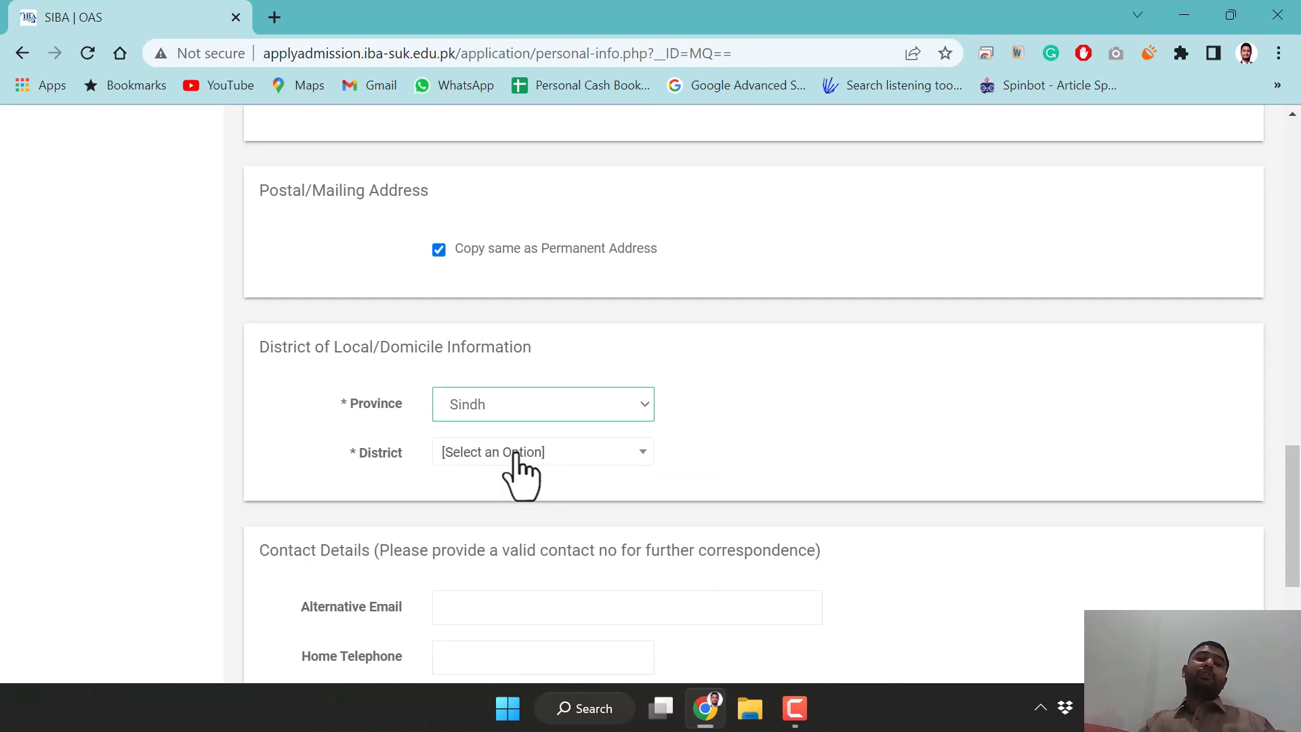
click(517, 452)
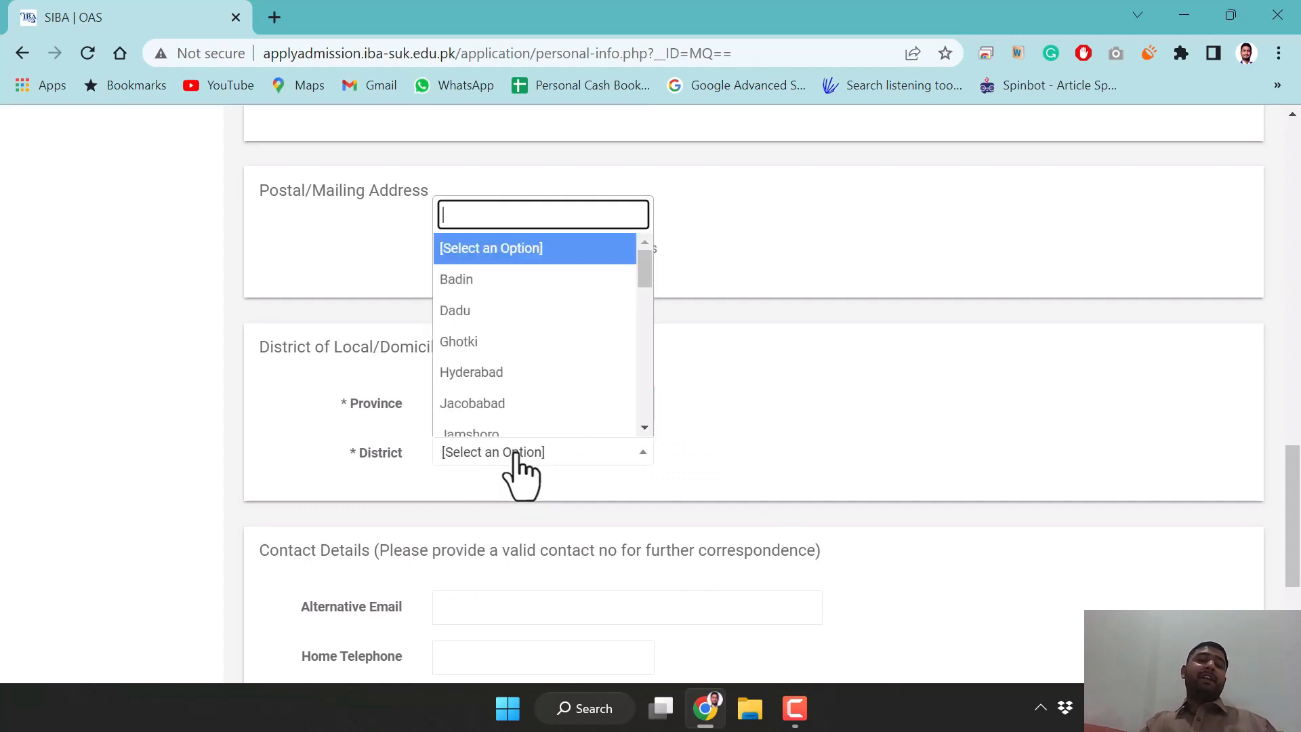
click(518, 373)
scroll(813, 413, down, 3)
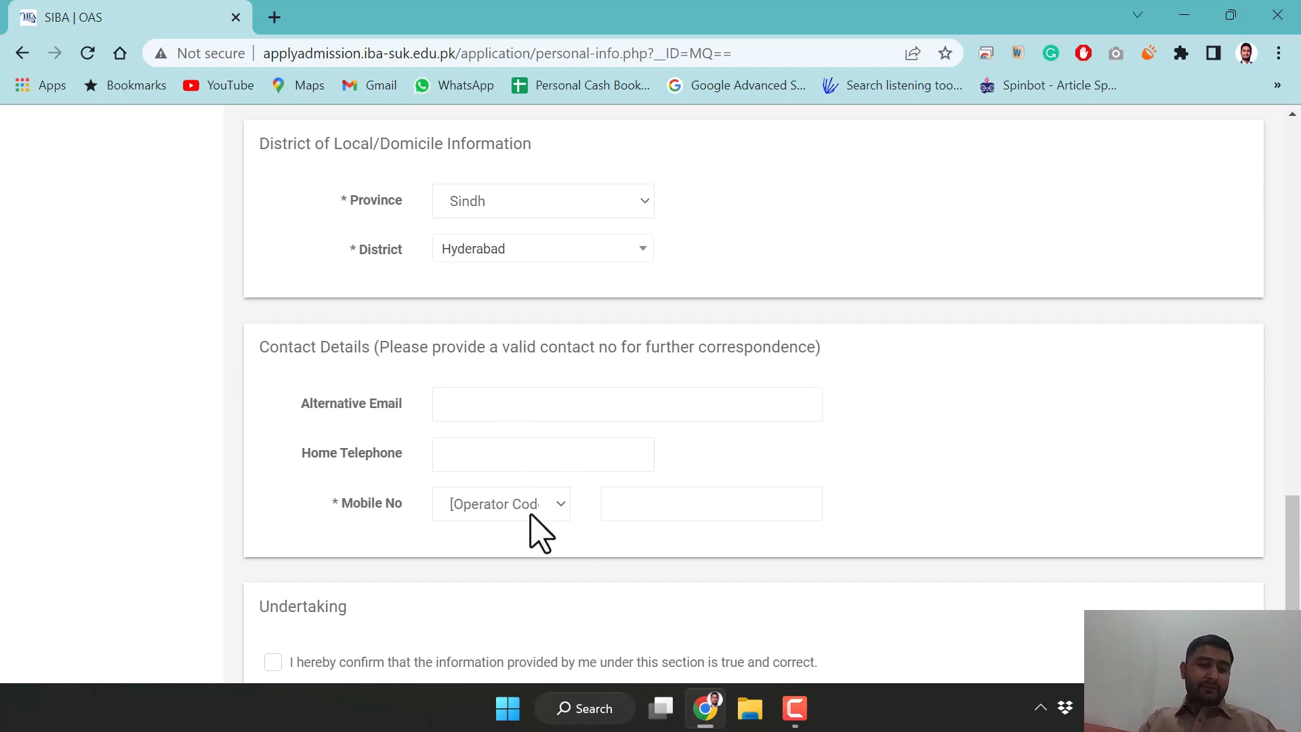
Select the mobile operator code and enter the mobile number
click(511, 505)
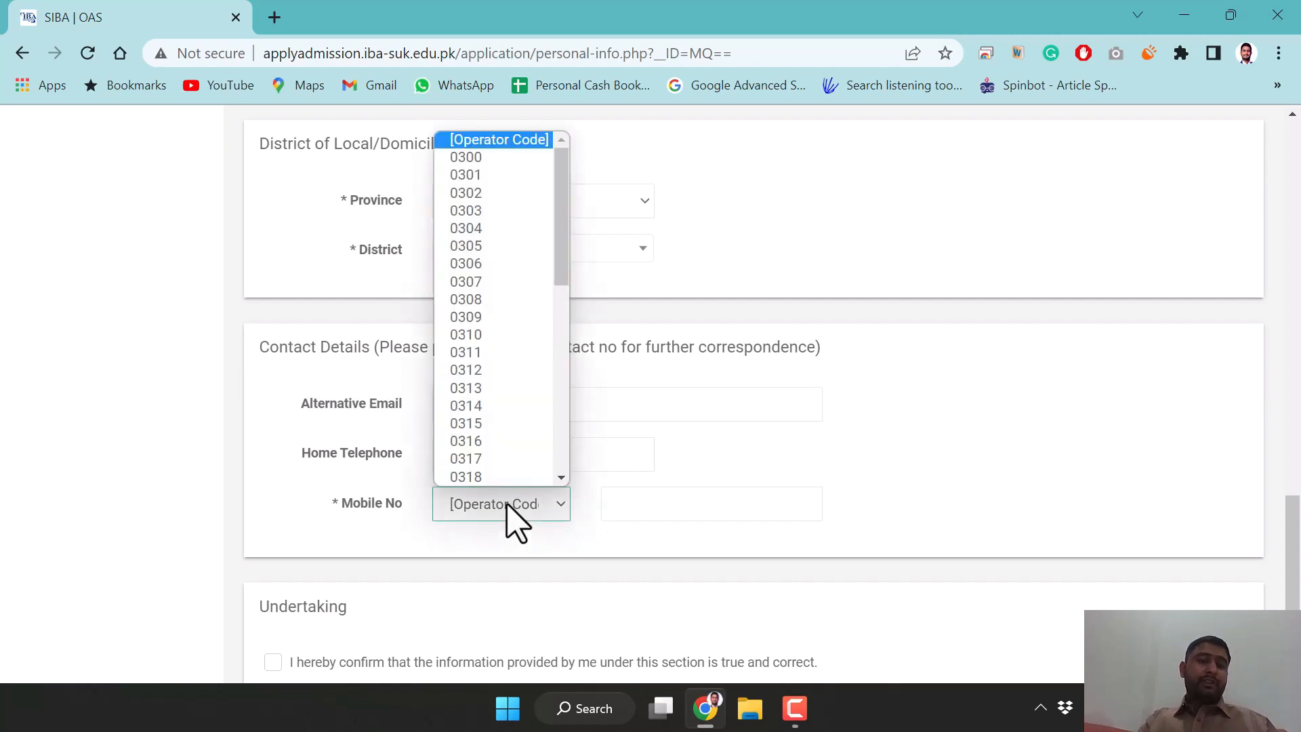
click(476, 263)
click(634, 503)
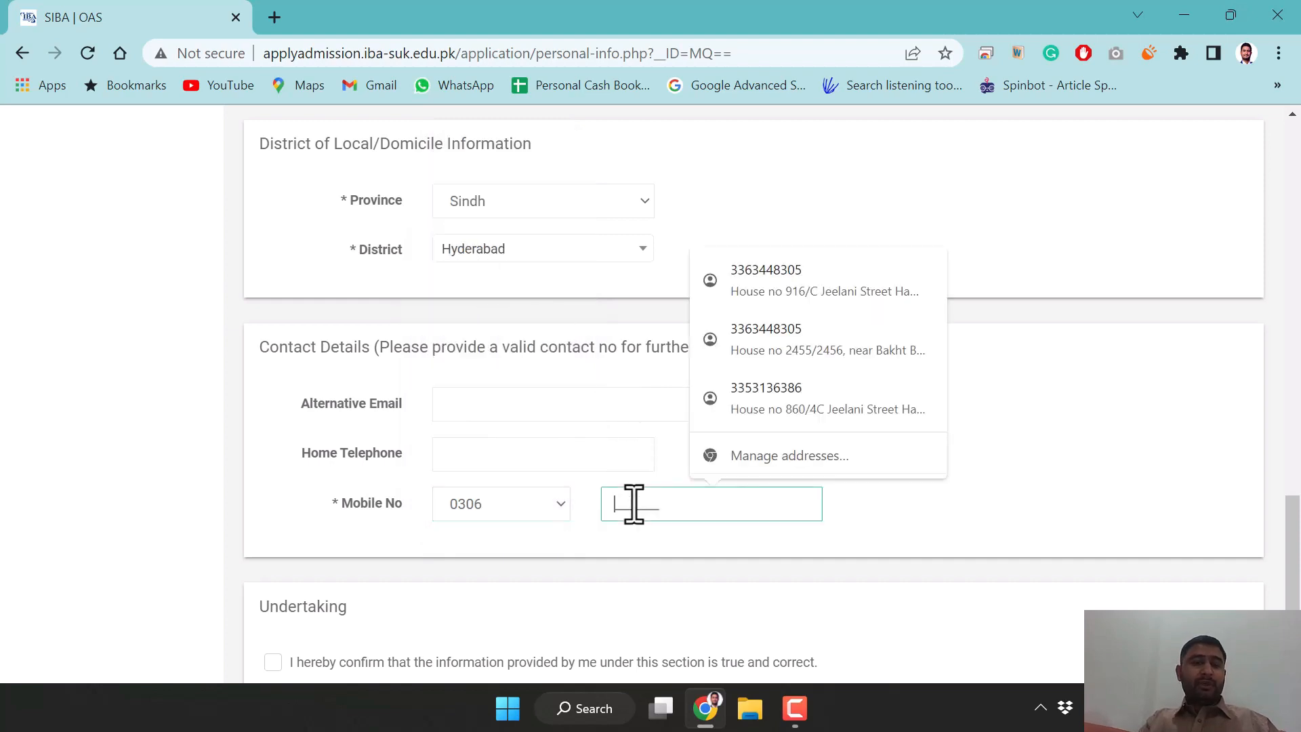
text(1234567)
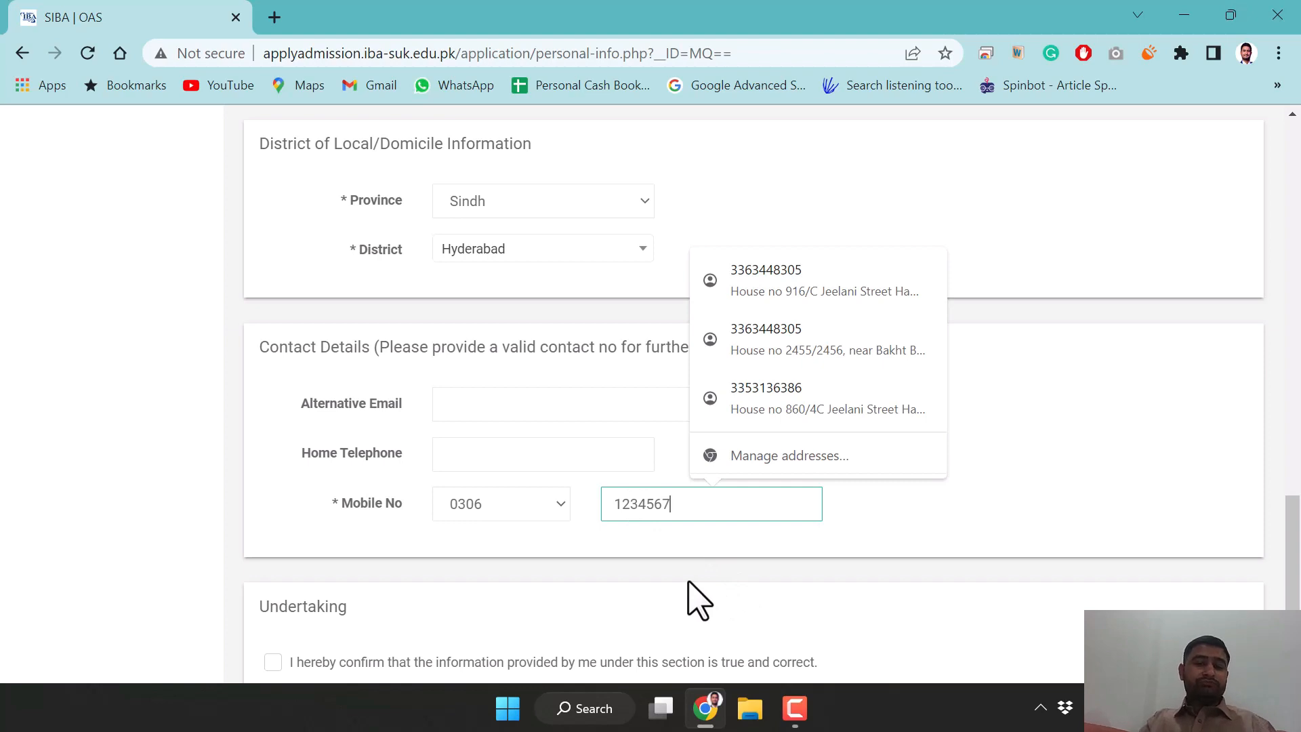
Tick the undertaking that the information is correct and save Personal Information
scroll(694, 601, down, 2)
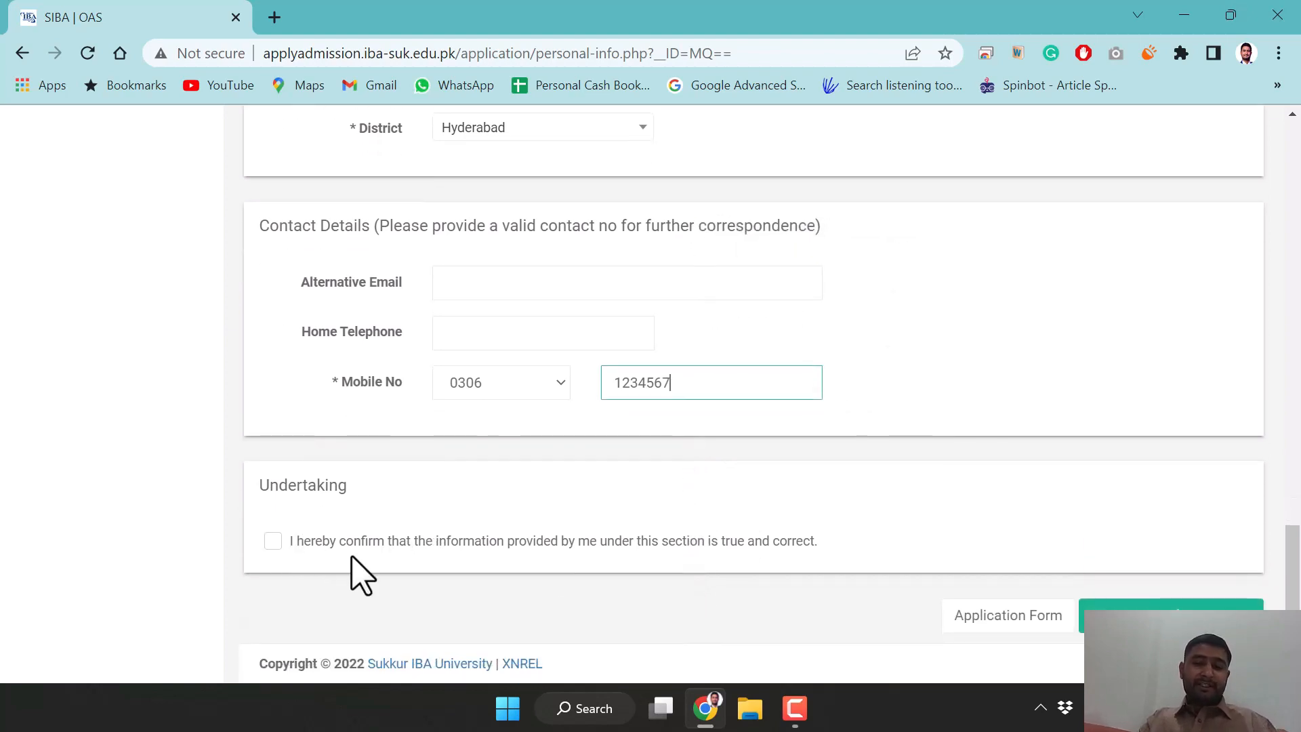
click(272, 542)
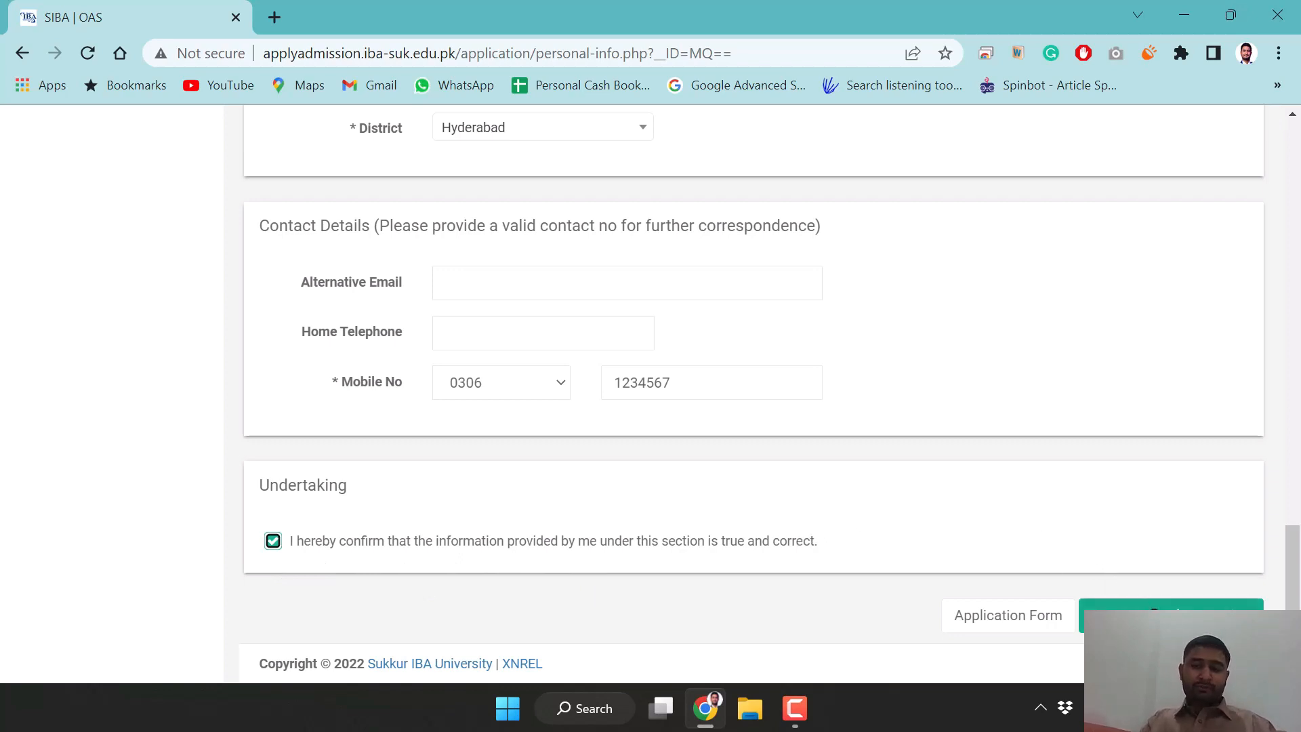
click(1152, 613)
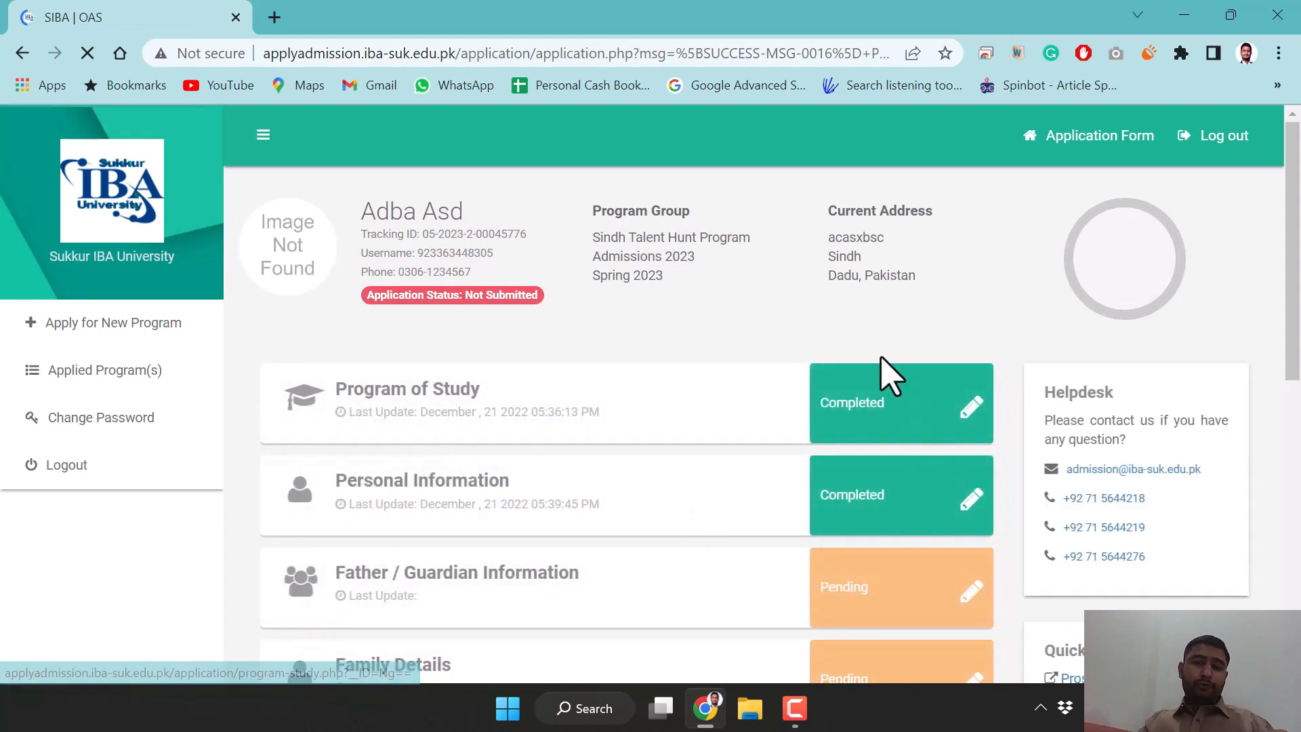
Open the pending Father / Guardian Information form from the dashboard
scroll(791, 345, down, 3)
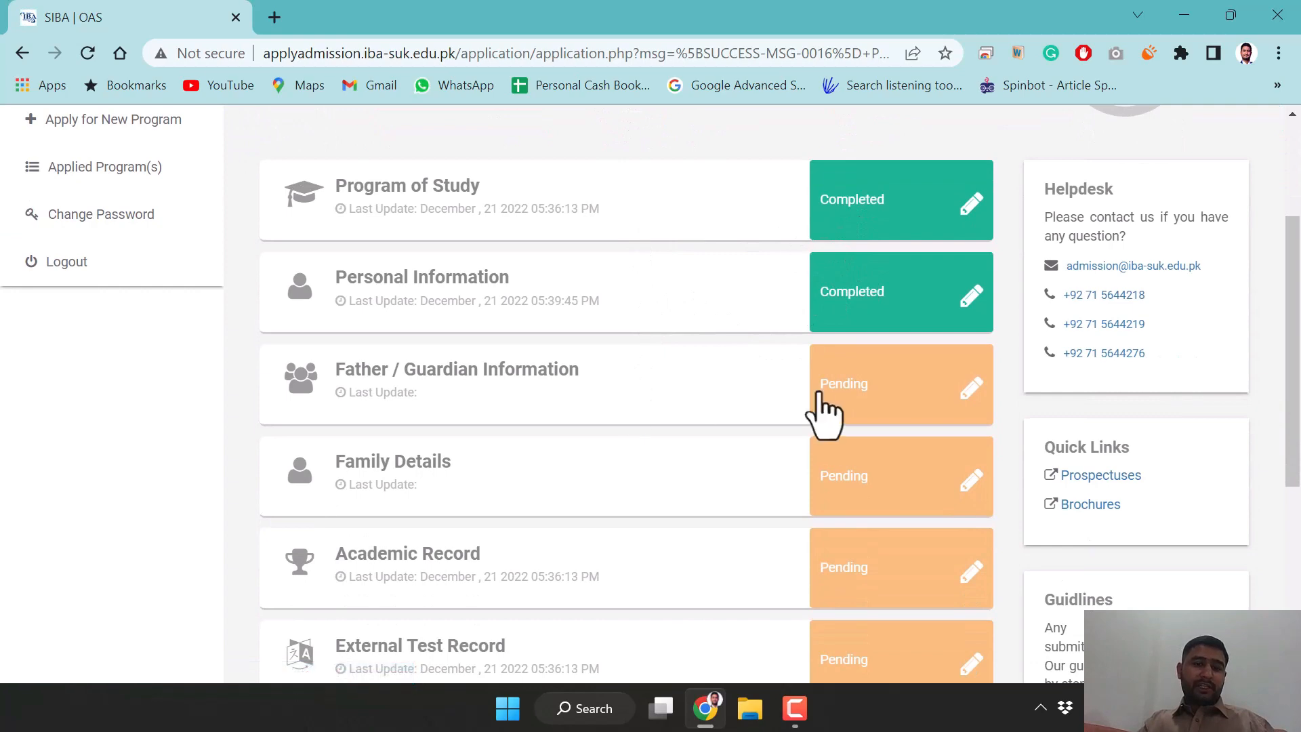
scroll(668, 537, down, 3)
scroll(668, 538, up, 6)
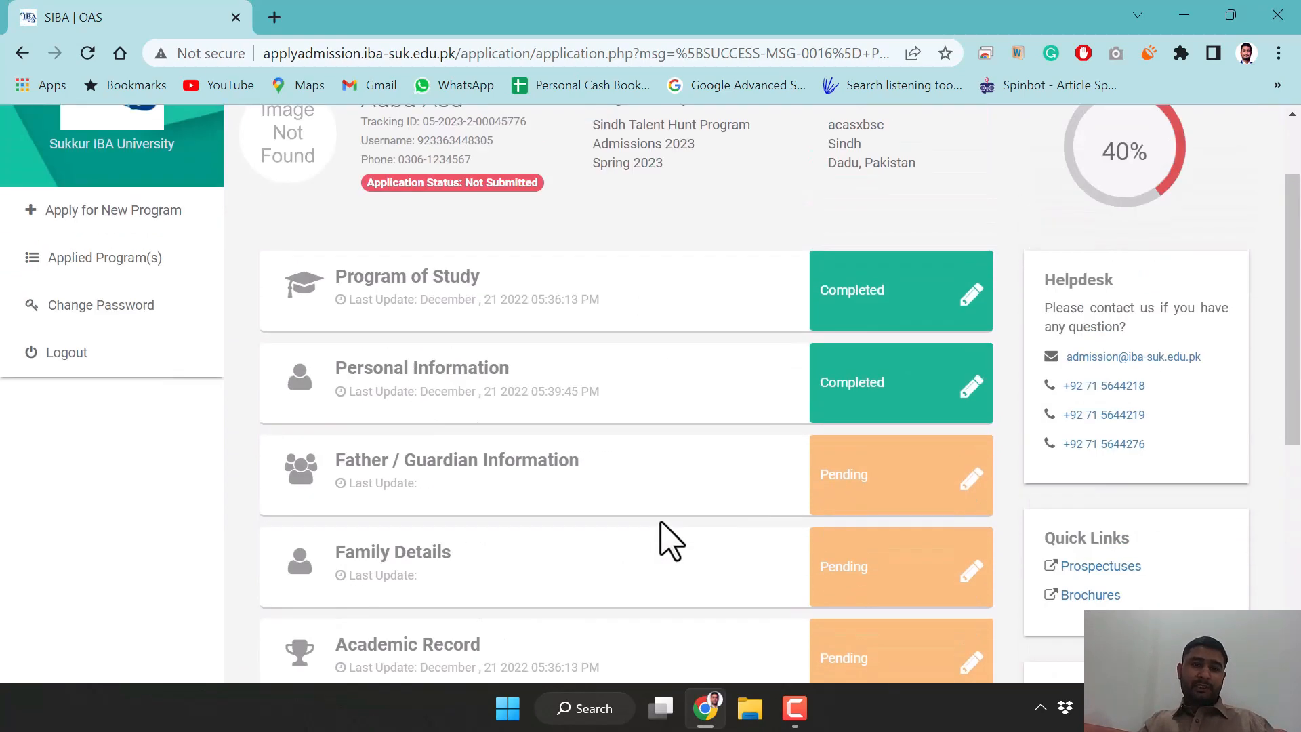
scroll(668, 537, down, 2)
click(880, 499)
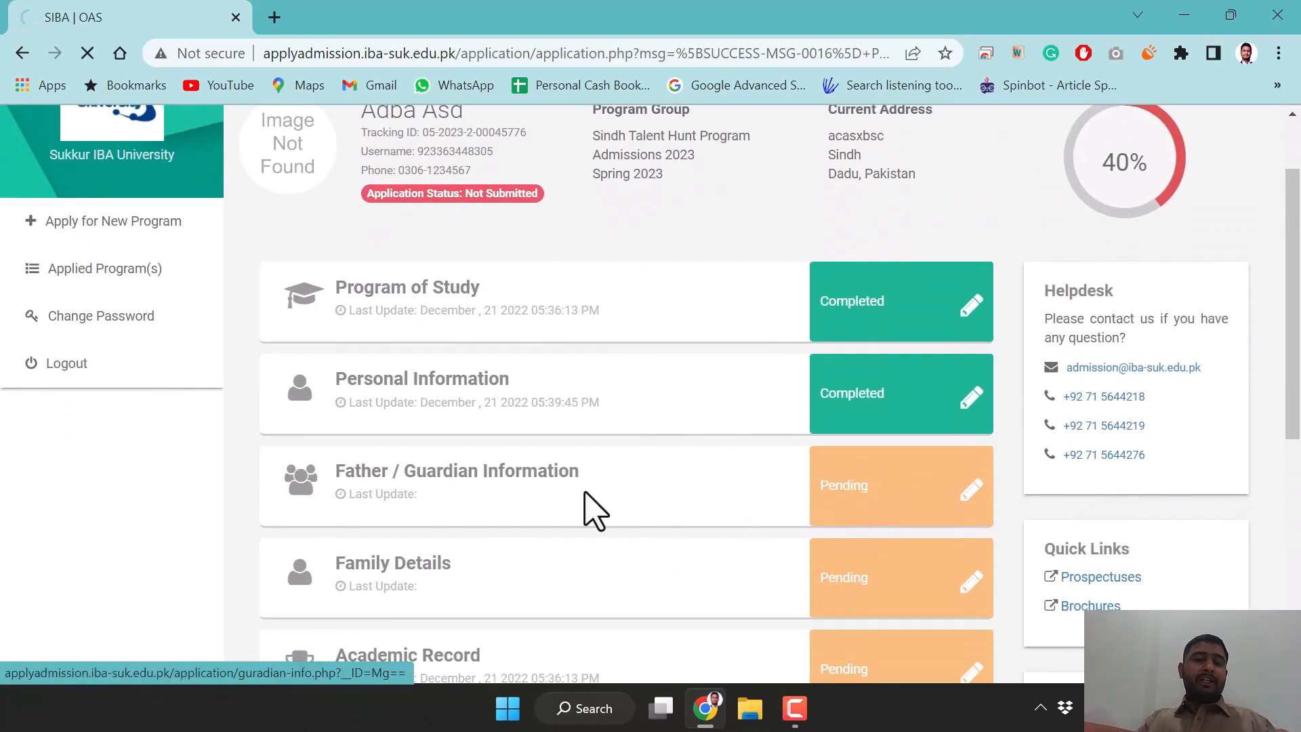
scroll(552, 499, down, 8)
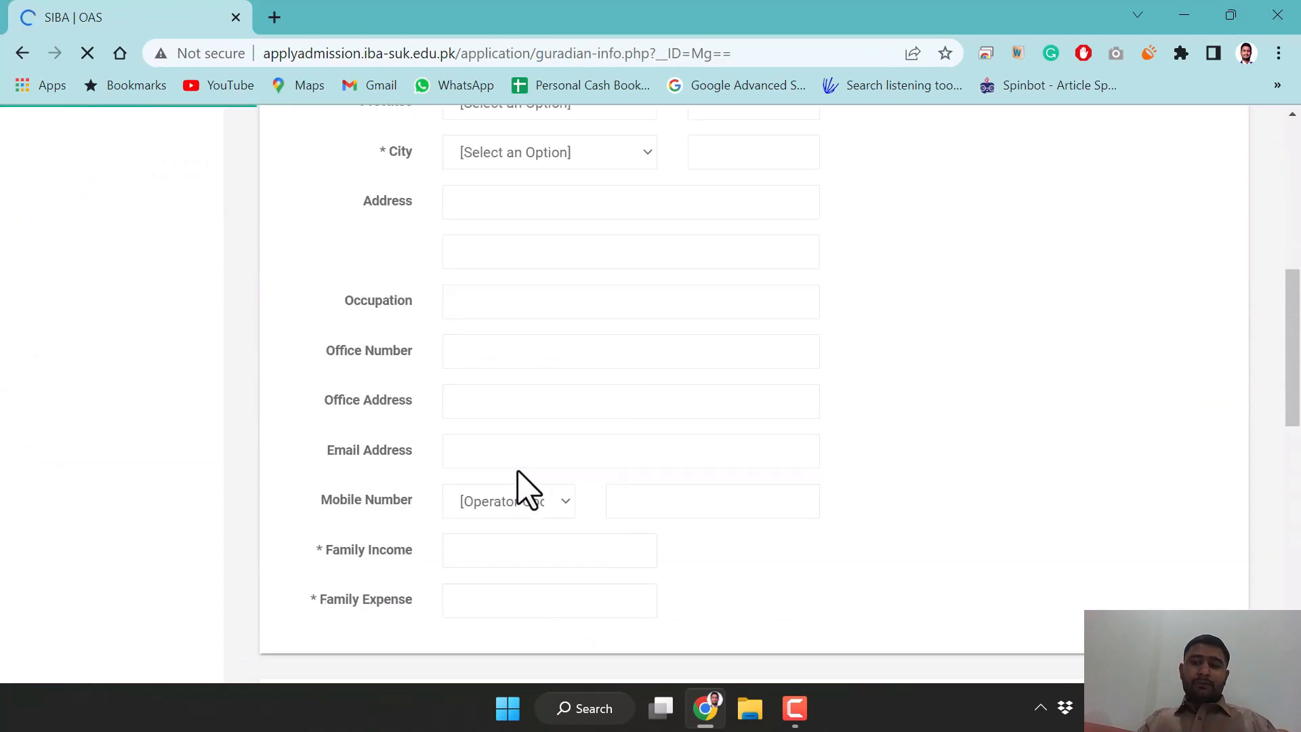
scroll(522, 488, up, 3)
scroll(522, 472, down, 3)
scroll(521, 473, up, 9)
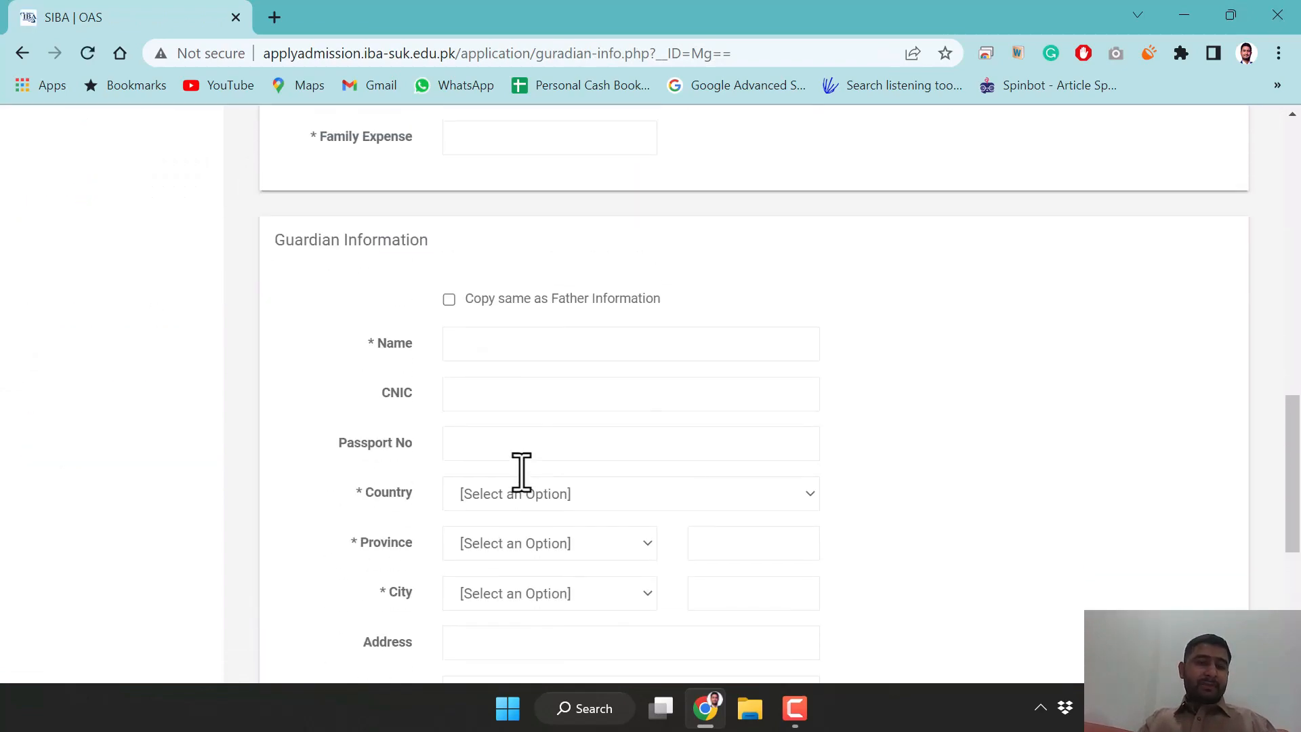
scroll(521, 472, down, 6)
scroll(521, 472, up, 5)
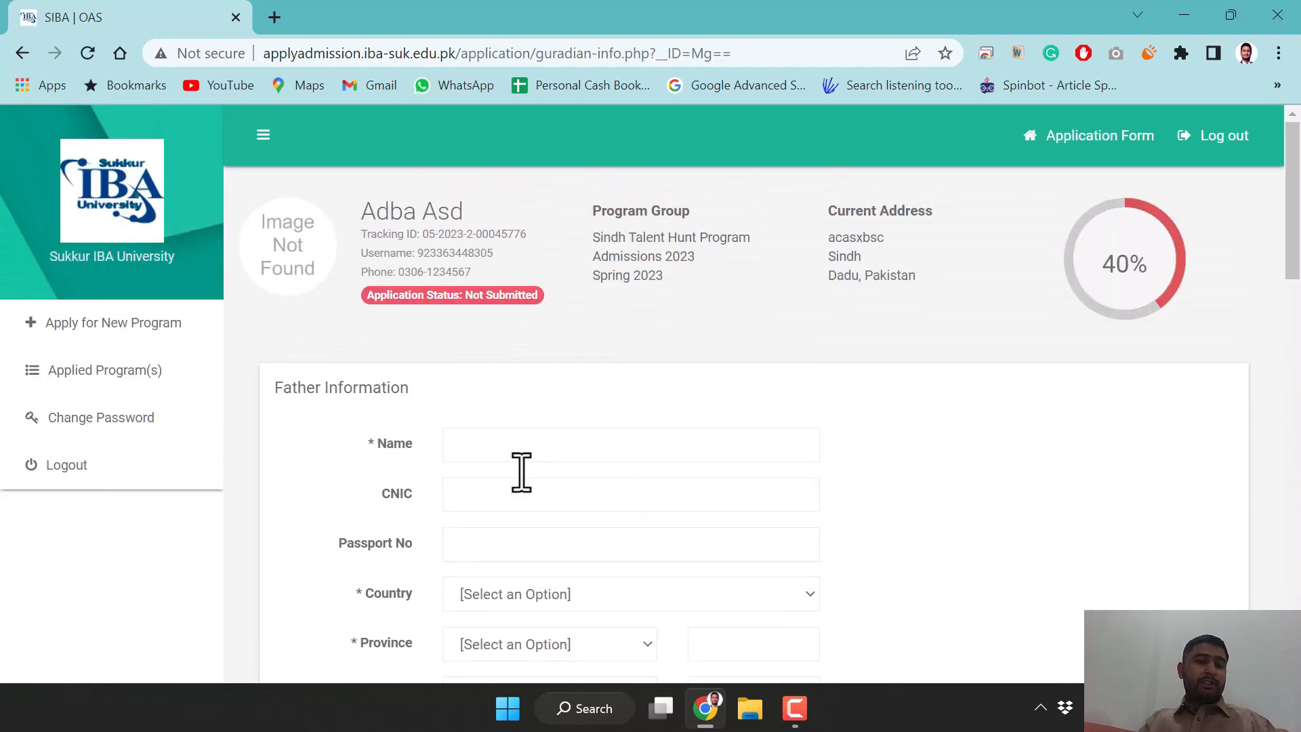
click(474, 453)
text(ads)
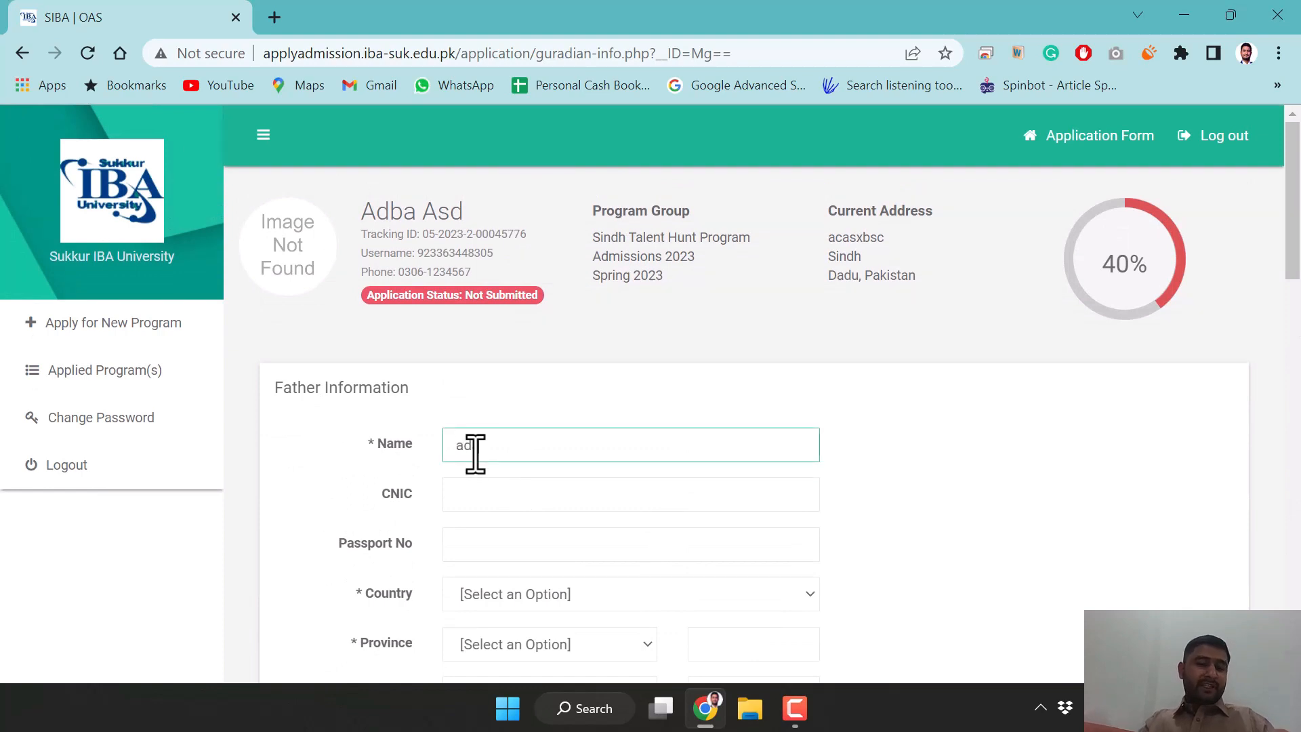
click(500, 494)
text(12345-)
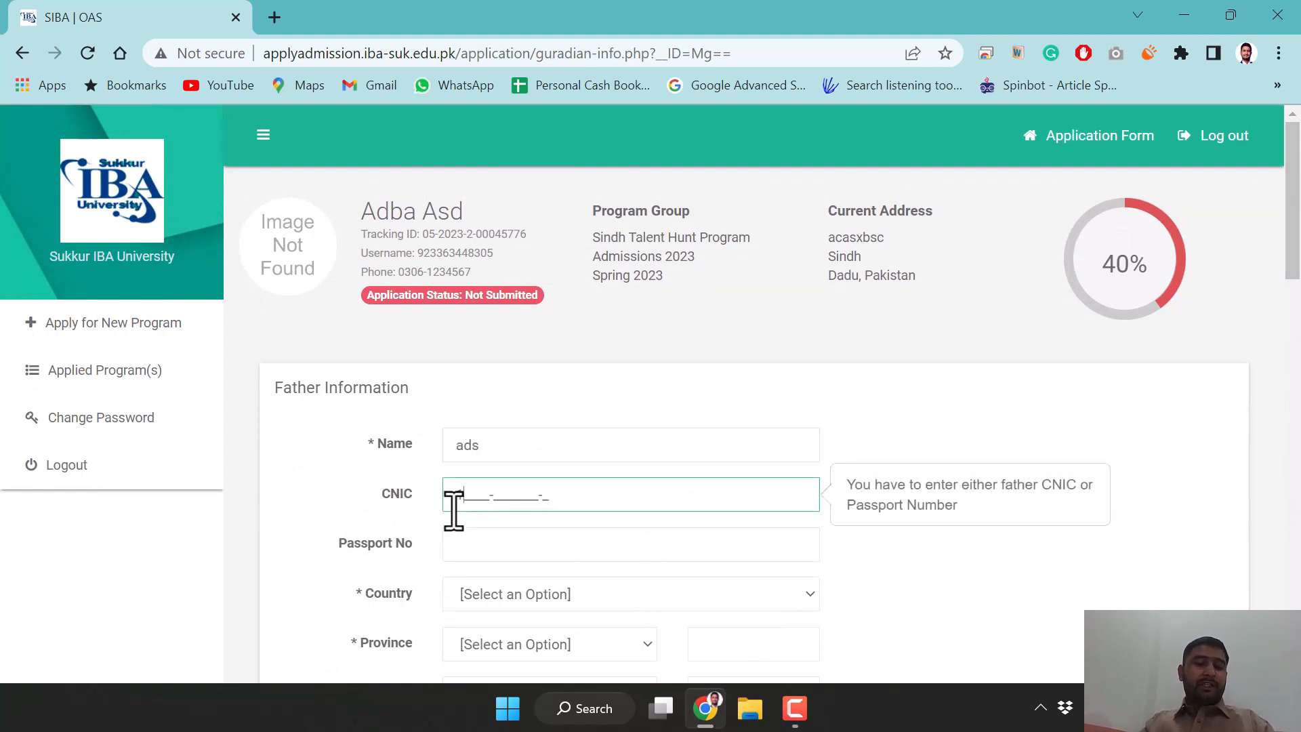
text(123)
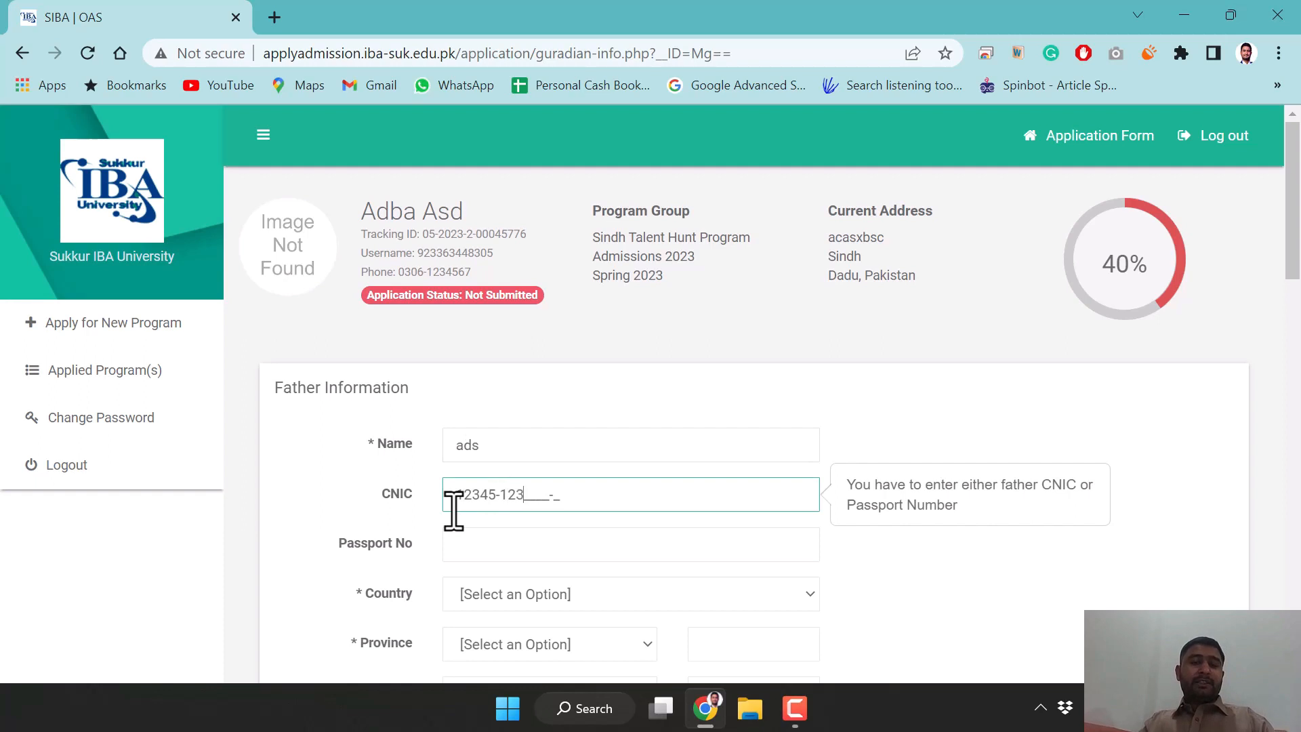
text(4561-1)
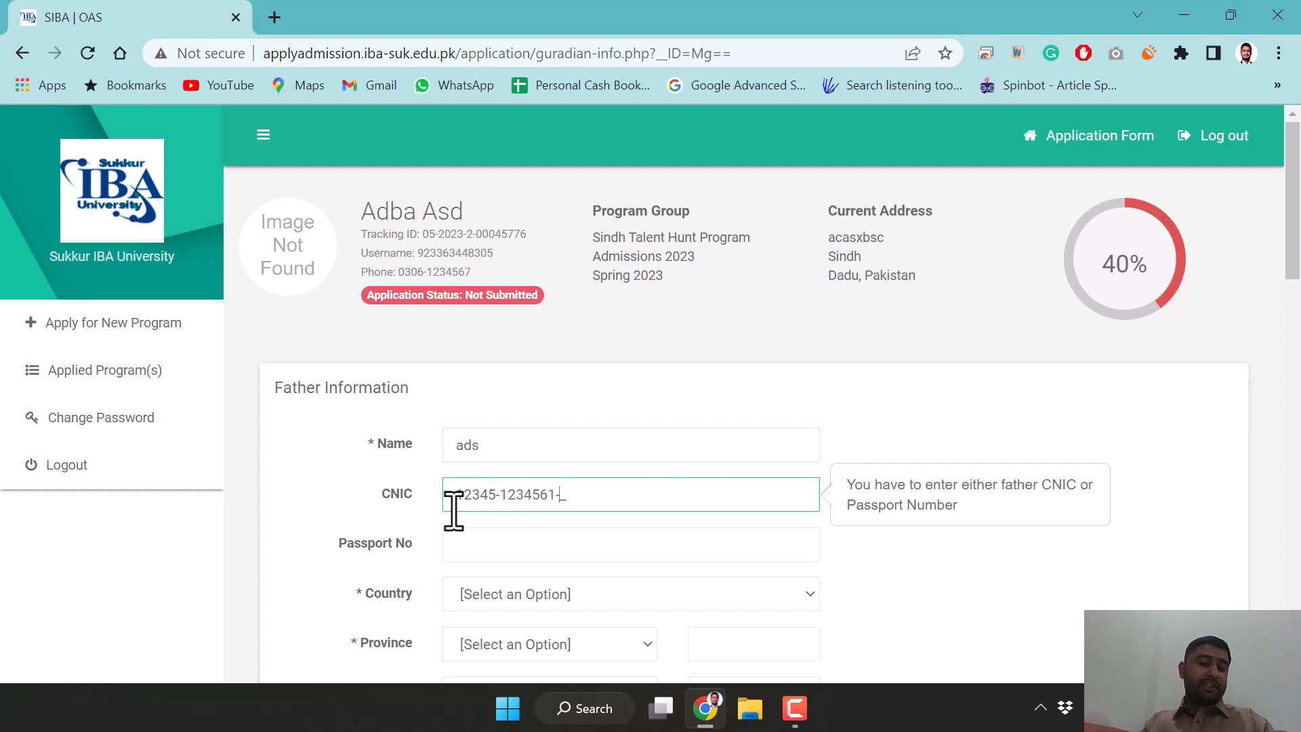
click(499, 593)
key(p)
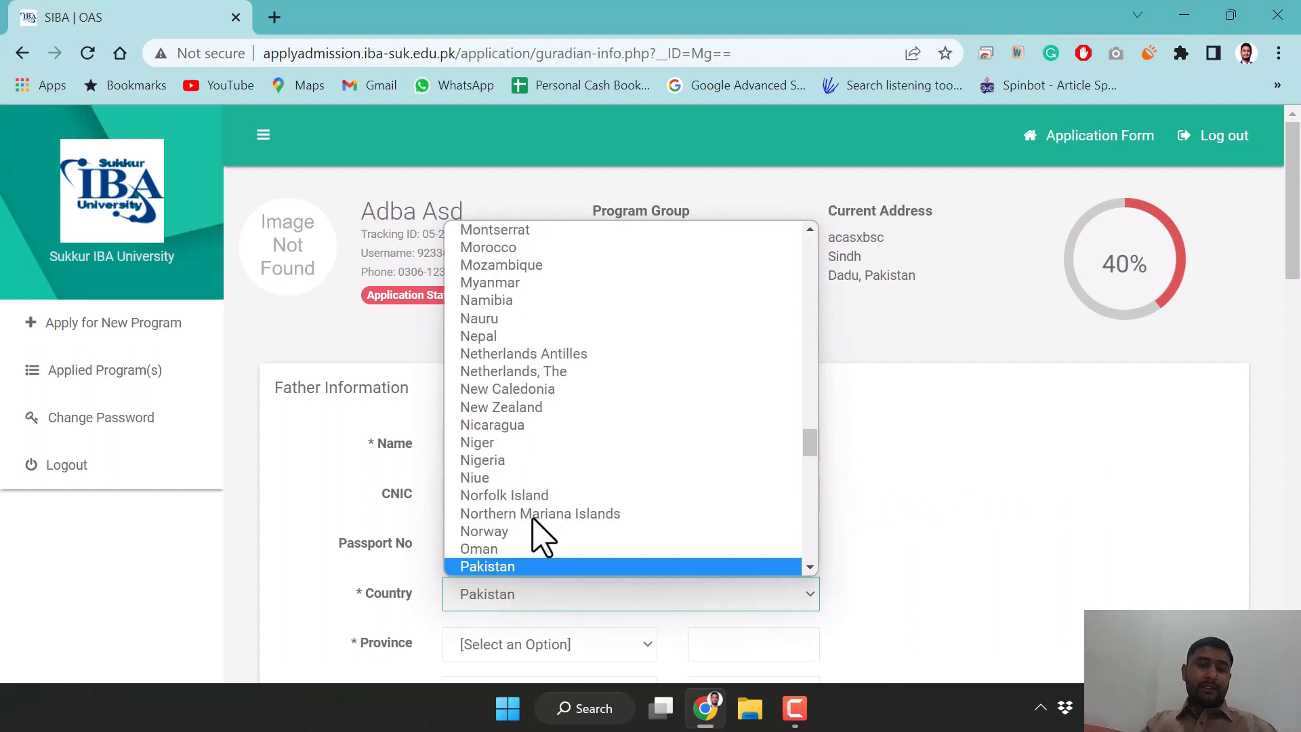
key(Return)
scroll(659, 508, down, 3)
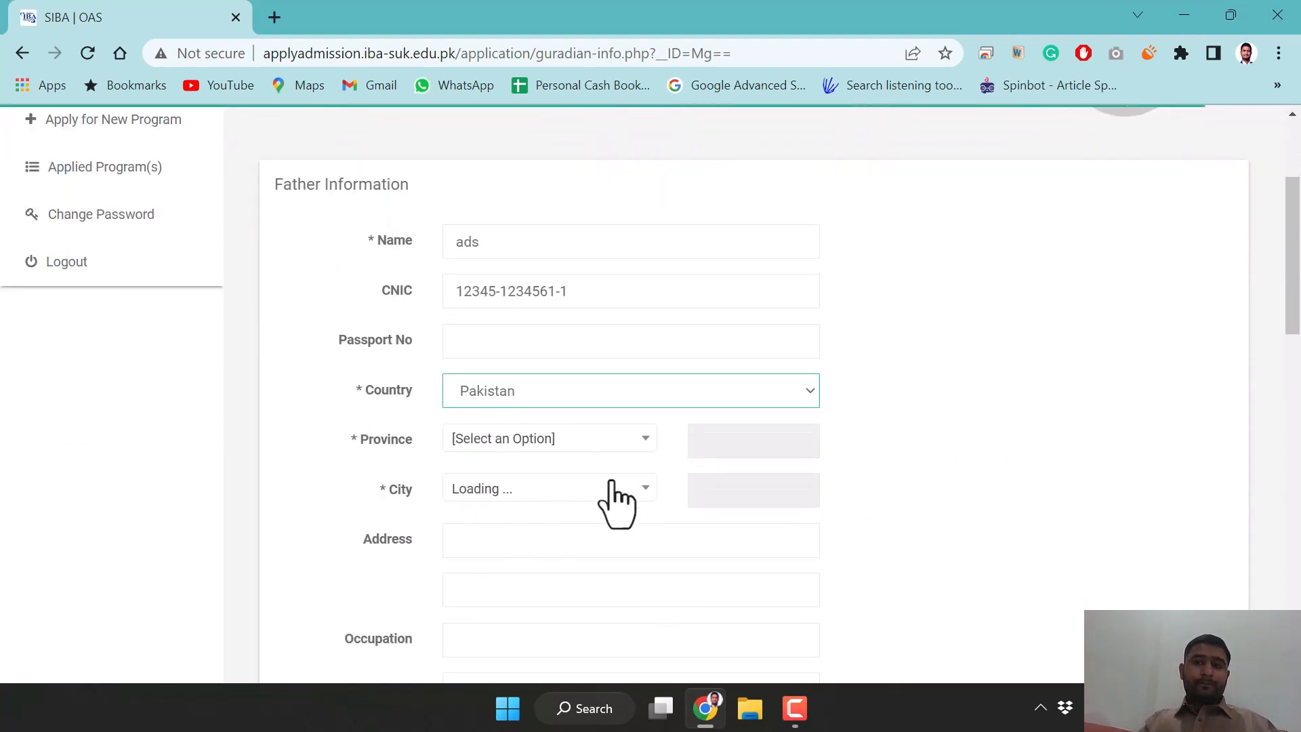
click(619, 441)
scroll(535, 398, down, 3)
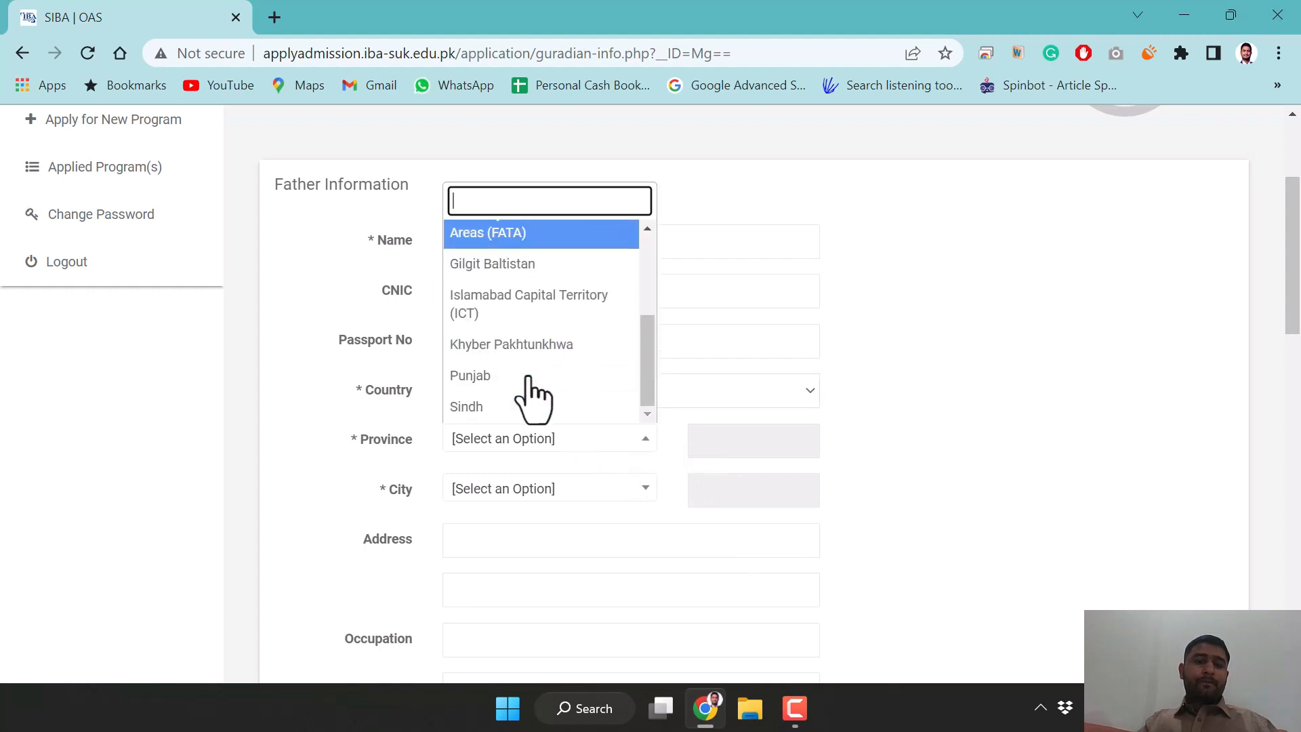
click(488, 429)
click(601, 498)
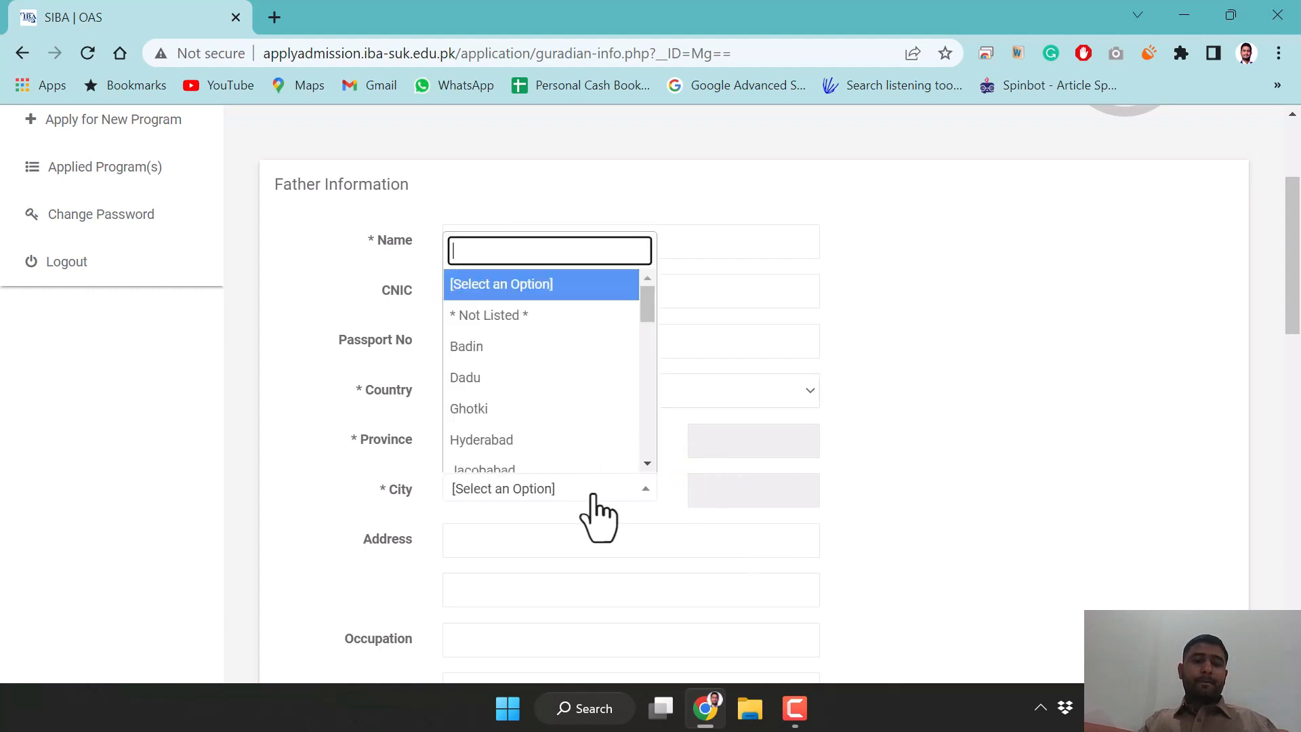
click(561, 409)
scroll(534, 542, down, 3)
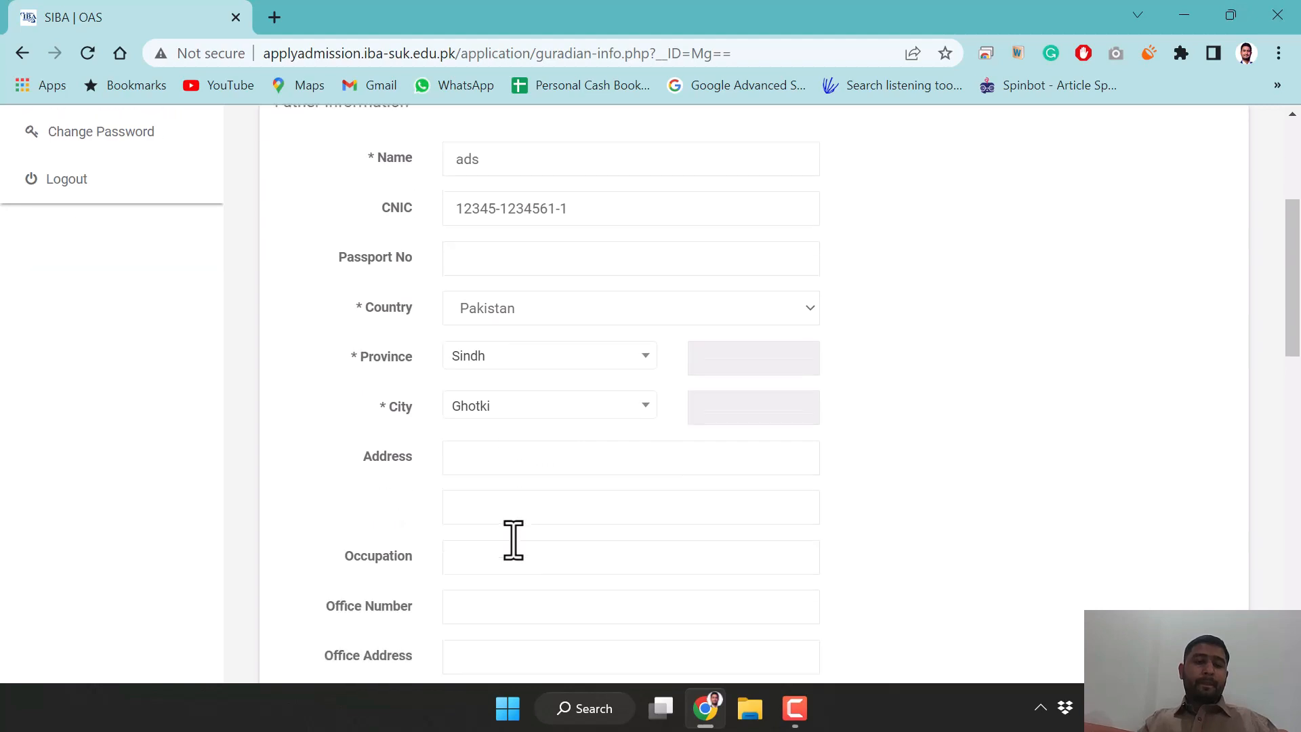
scroll(526, 441, down, 1)
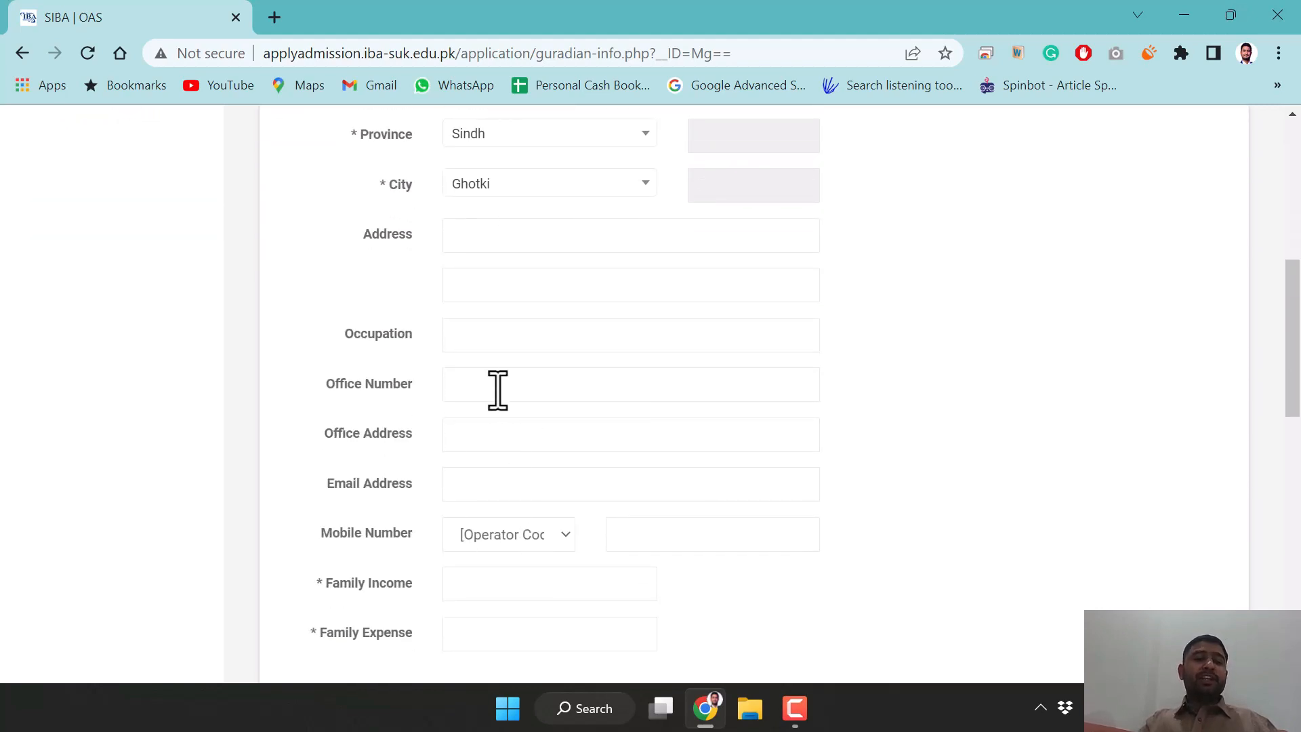
scroll(486, 336, up, 1)
scroll(486, 336, up, 1)
scroll(488, 355, down, 2)
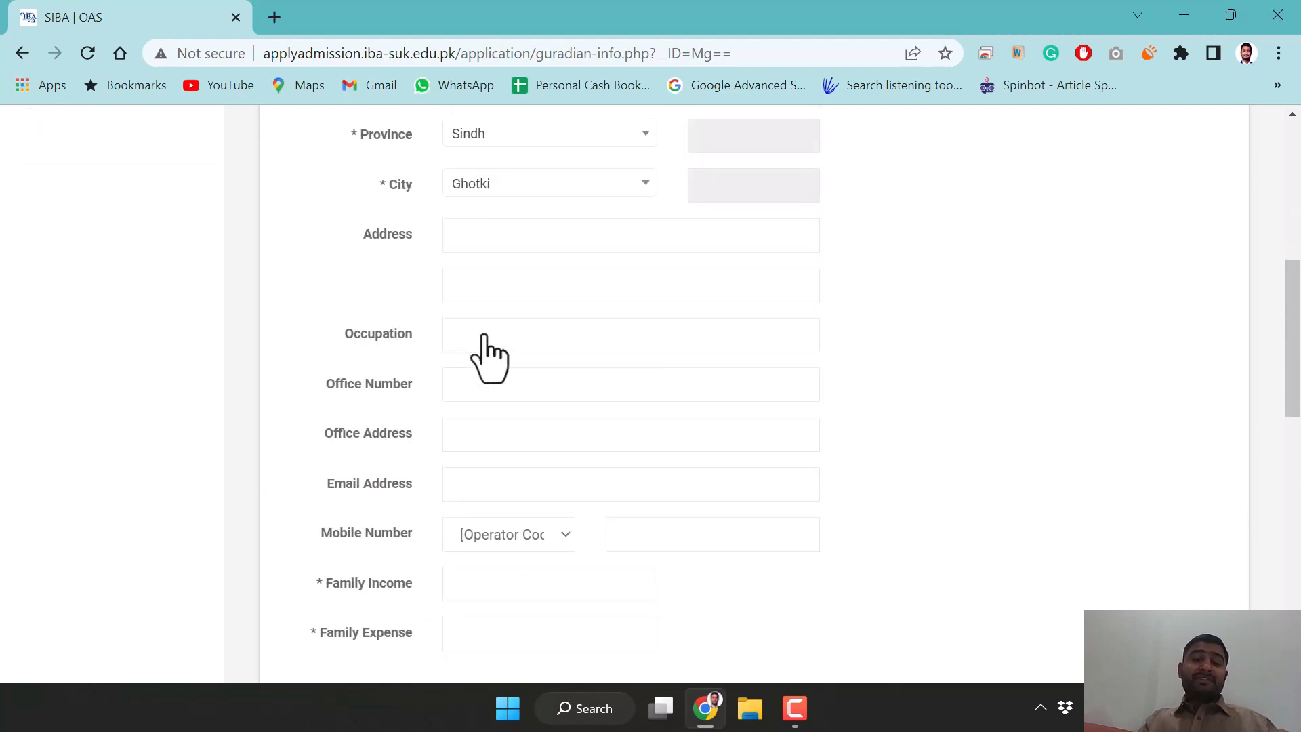
scroll(527, 400, down, 1)
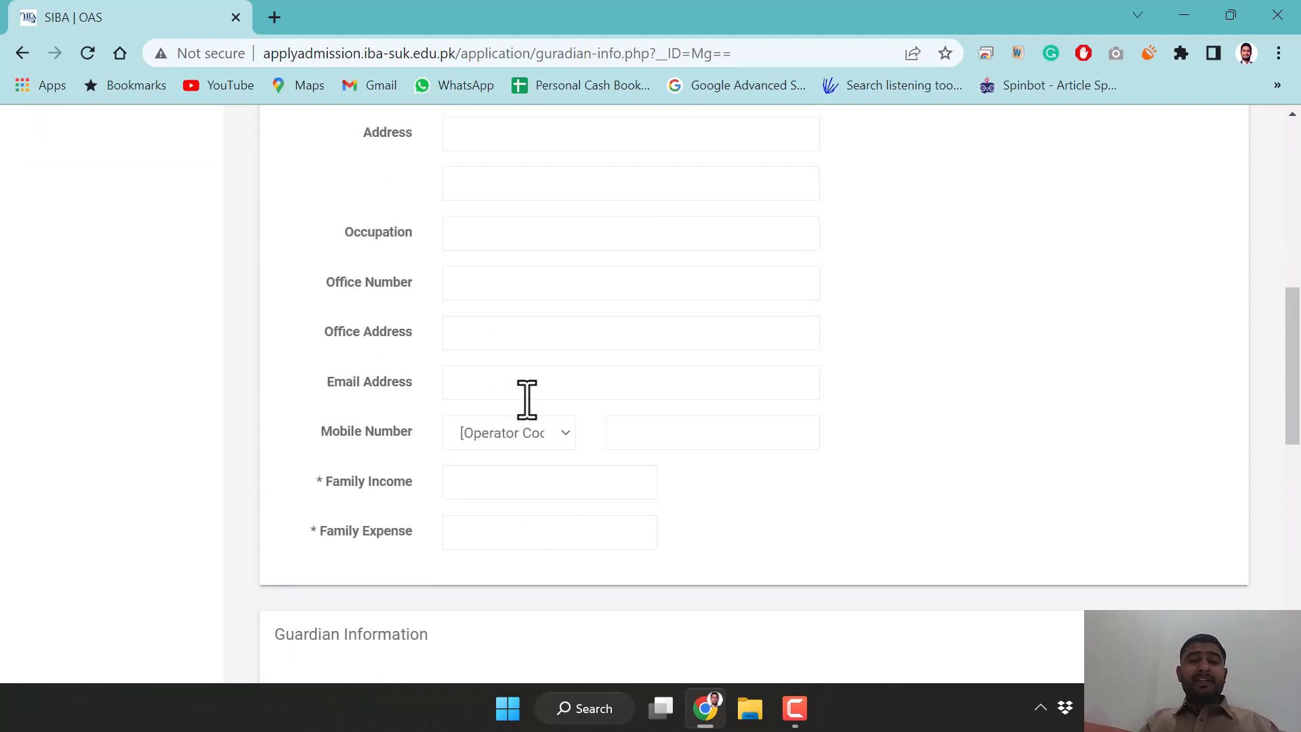
scroll(527, 400, up, 2)
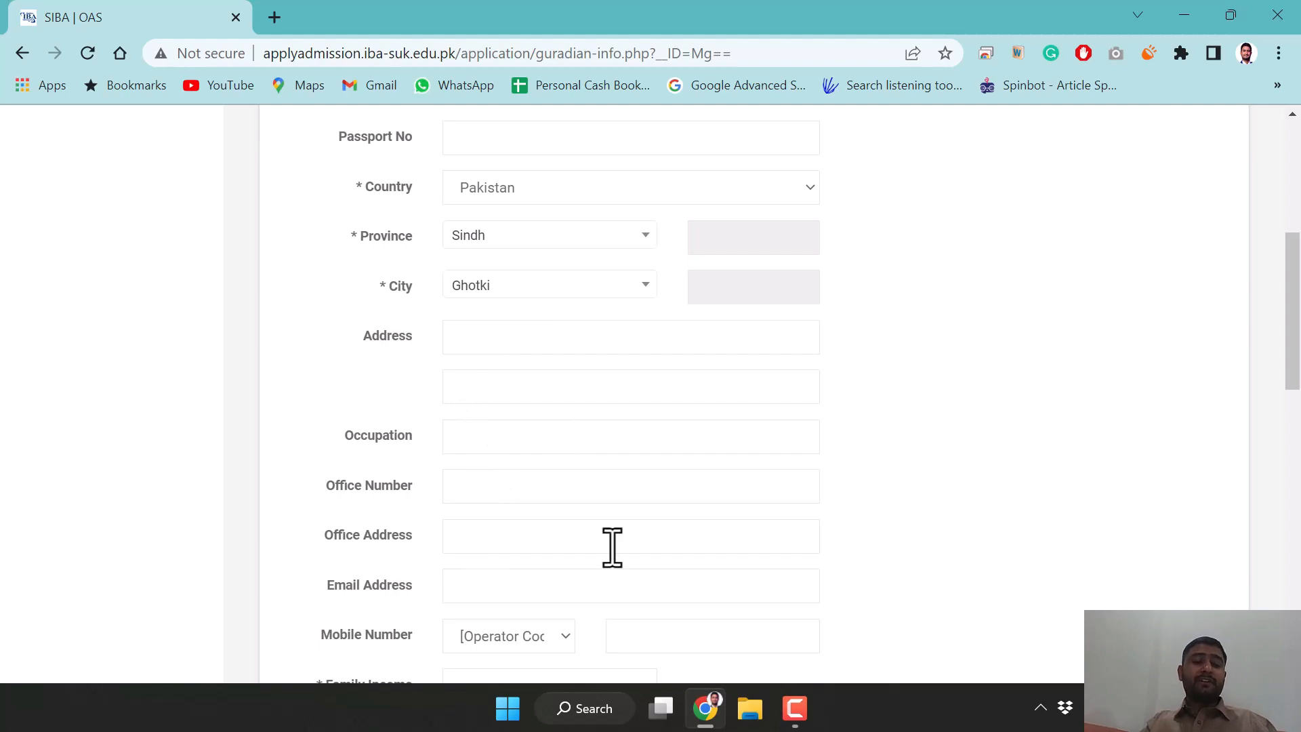
scroll(612, 547, down, 1)
scroll(611, 547, down, 1)
scroll(612, 547, up, 3)
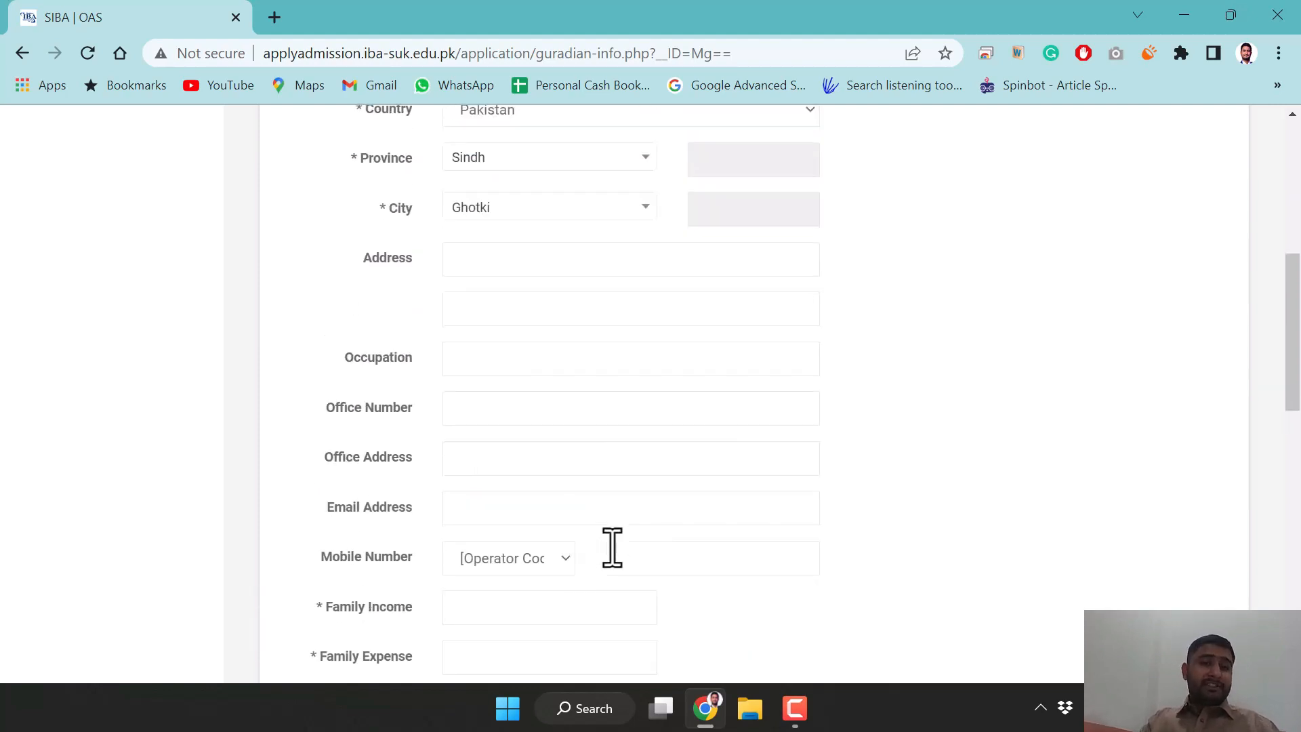
scroll(595, 482, down, 3)
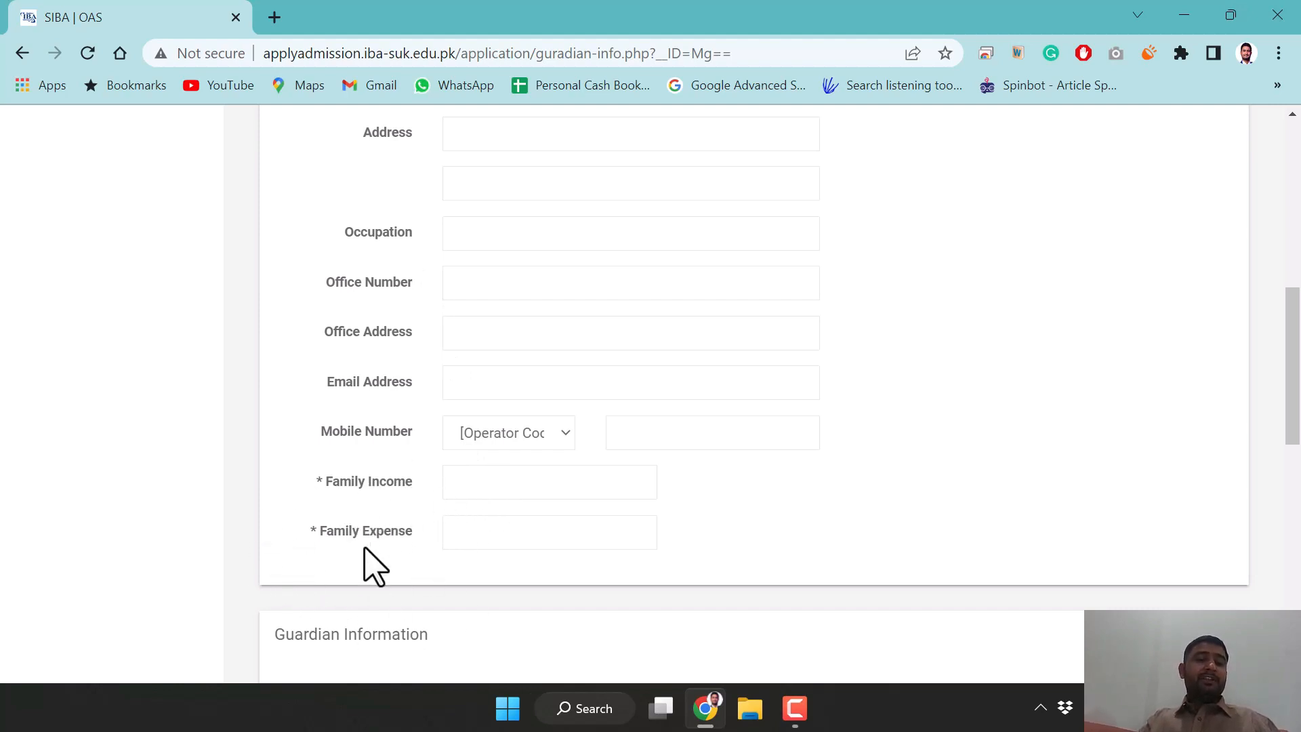
Enter 60000 as Family Income and 59800 as Family Expense
click(571, 492)
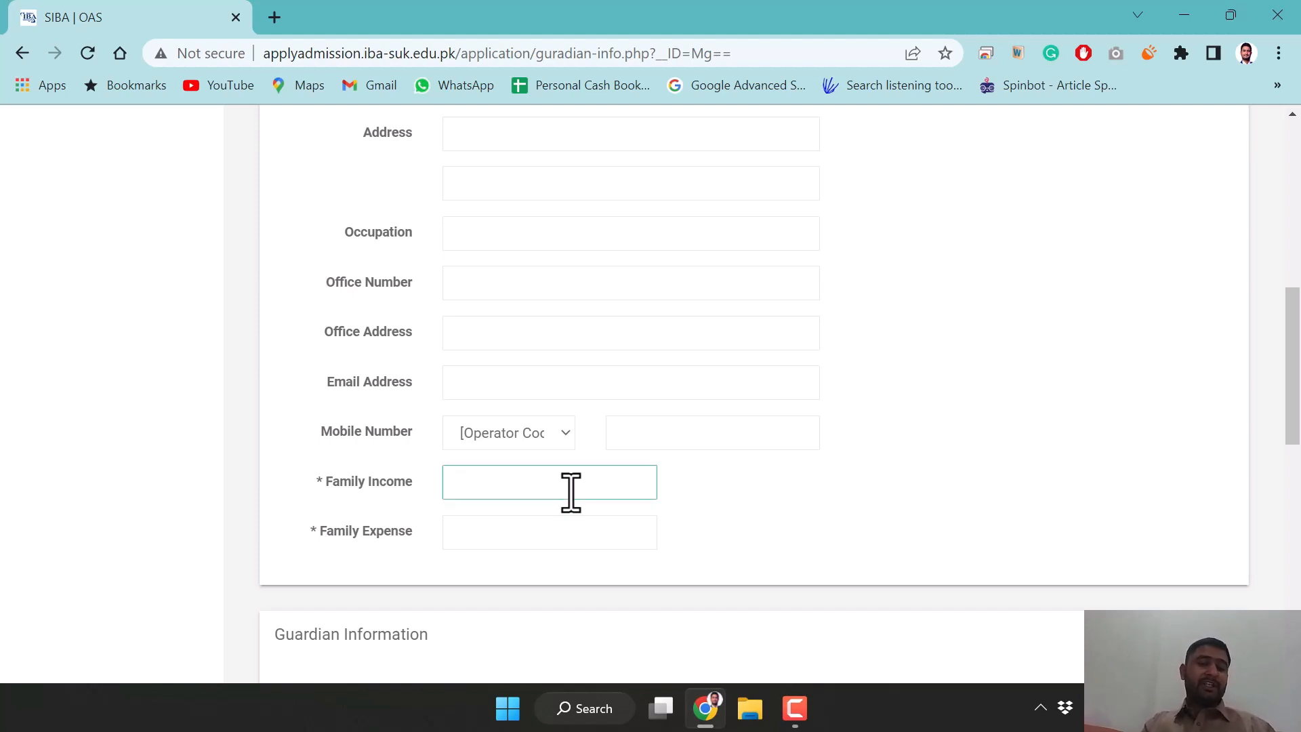
text(60000)
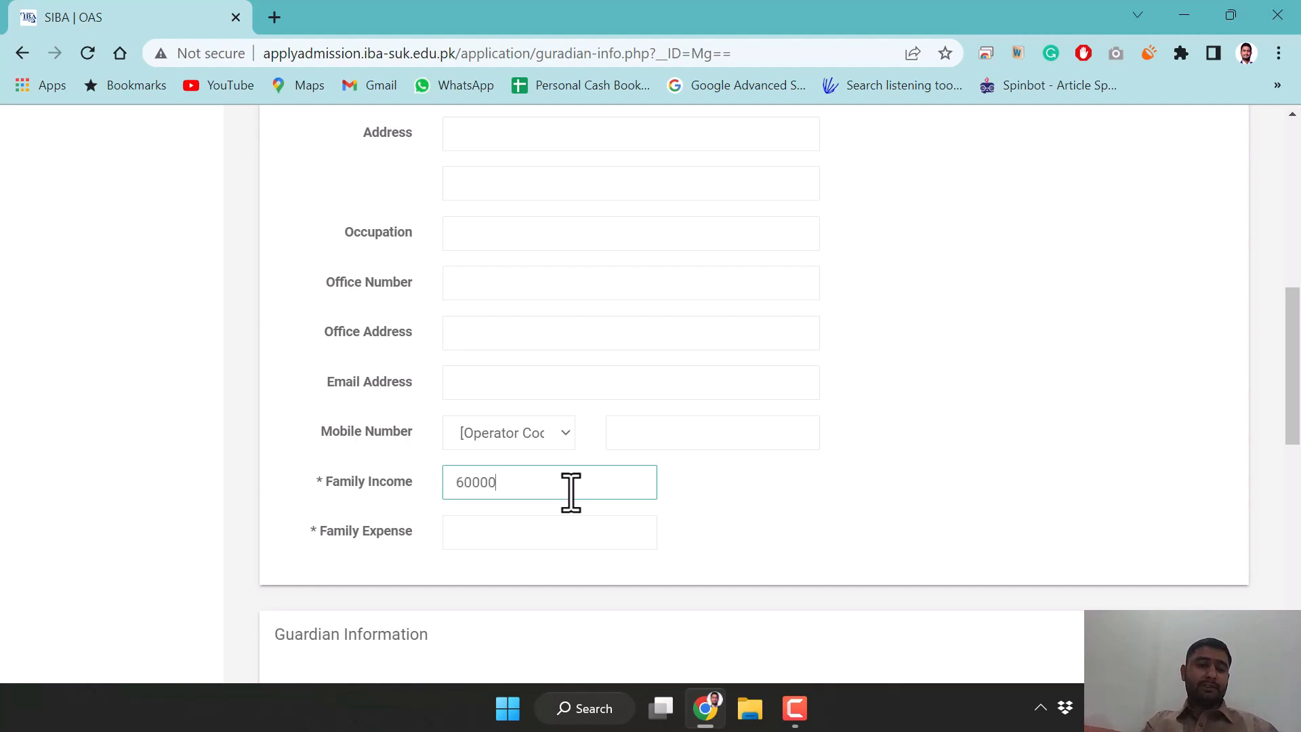
click(532, 536)
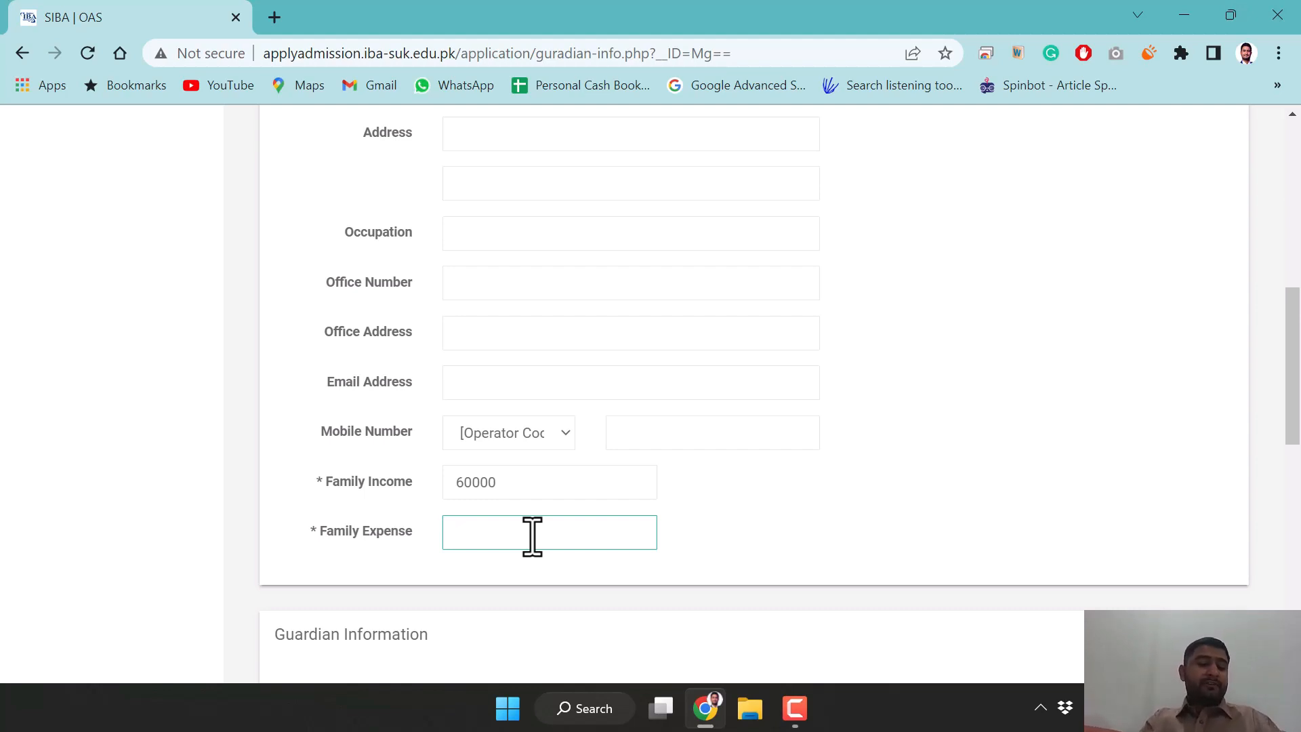
text(59800)
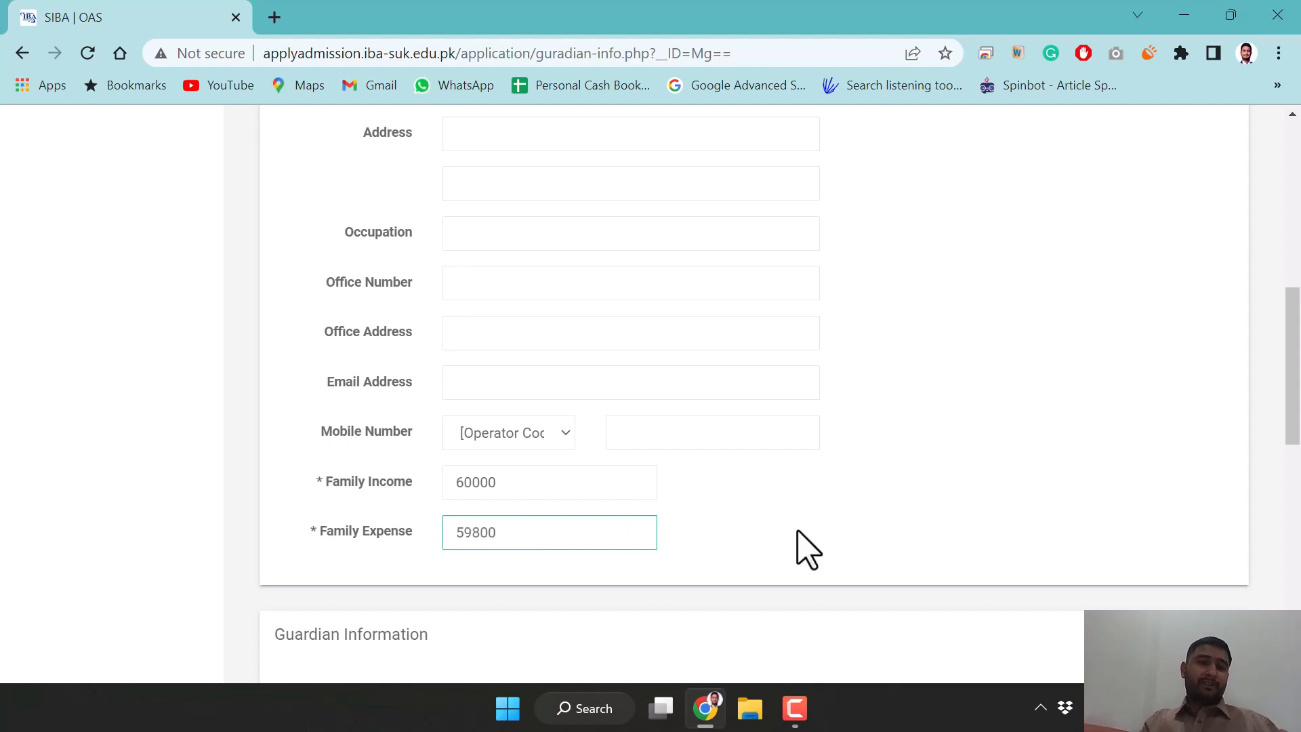
scroll(807, 547, down, 4)
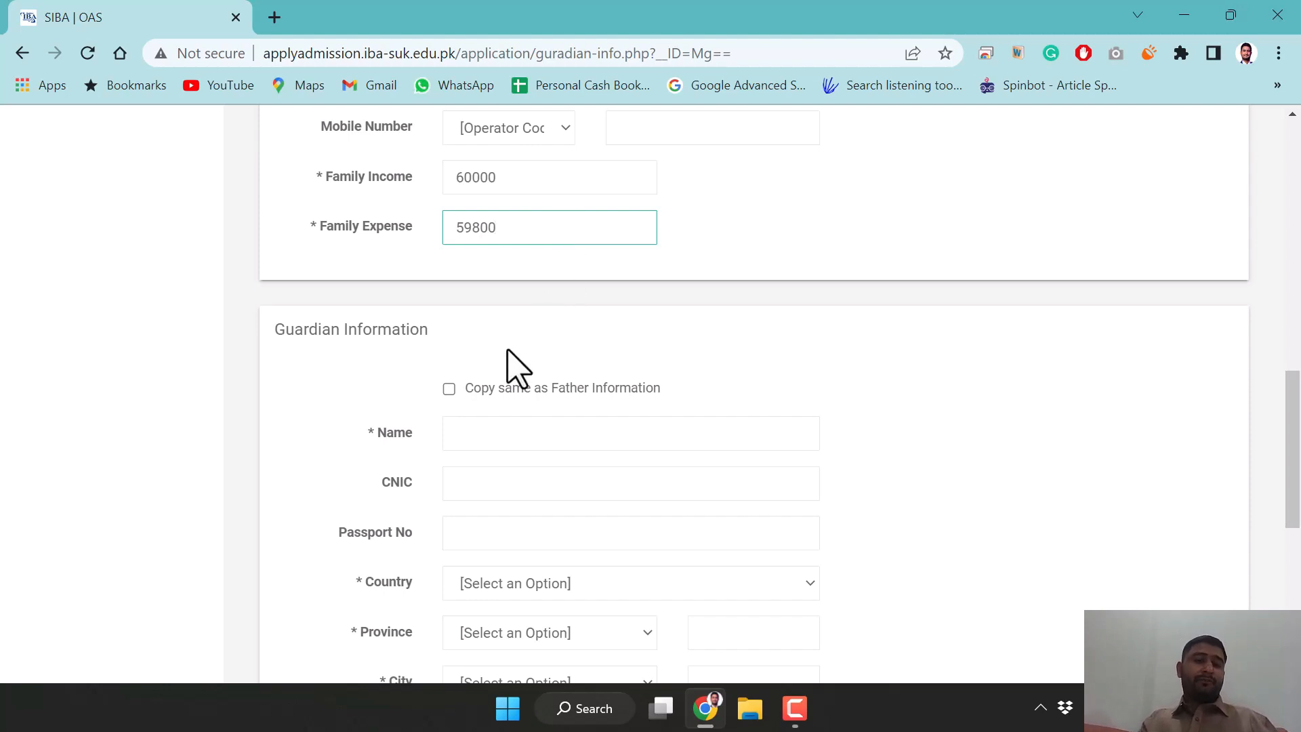
scroll(374, 372, up, 12)
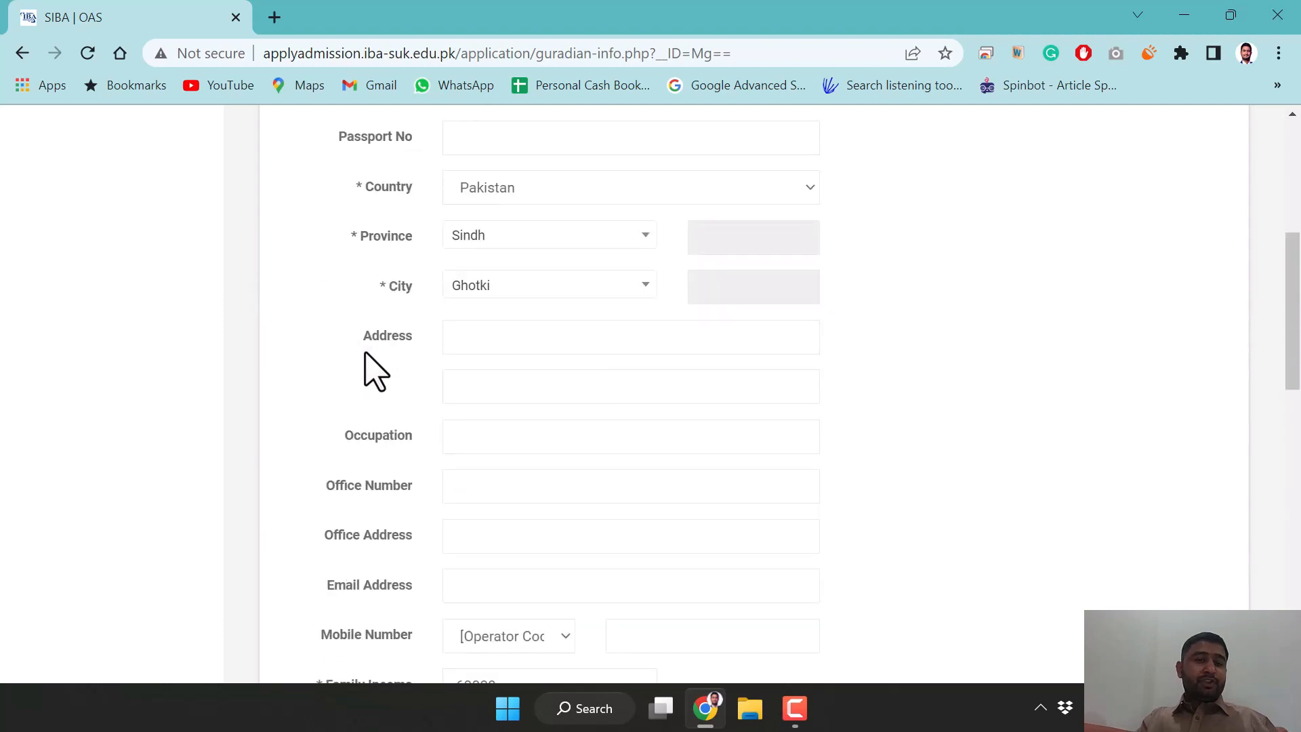
scroll(375, 372, down, 10)
scroll(365, 351, down, 6)
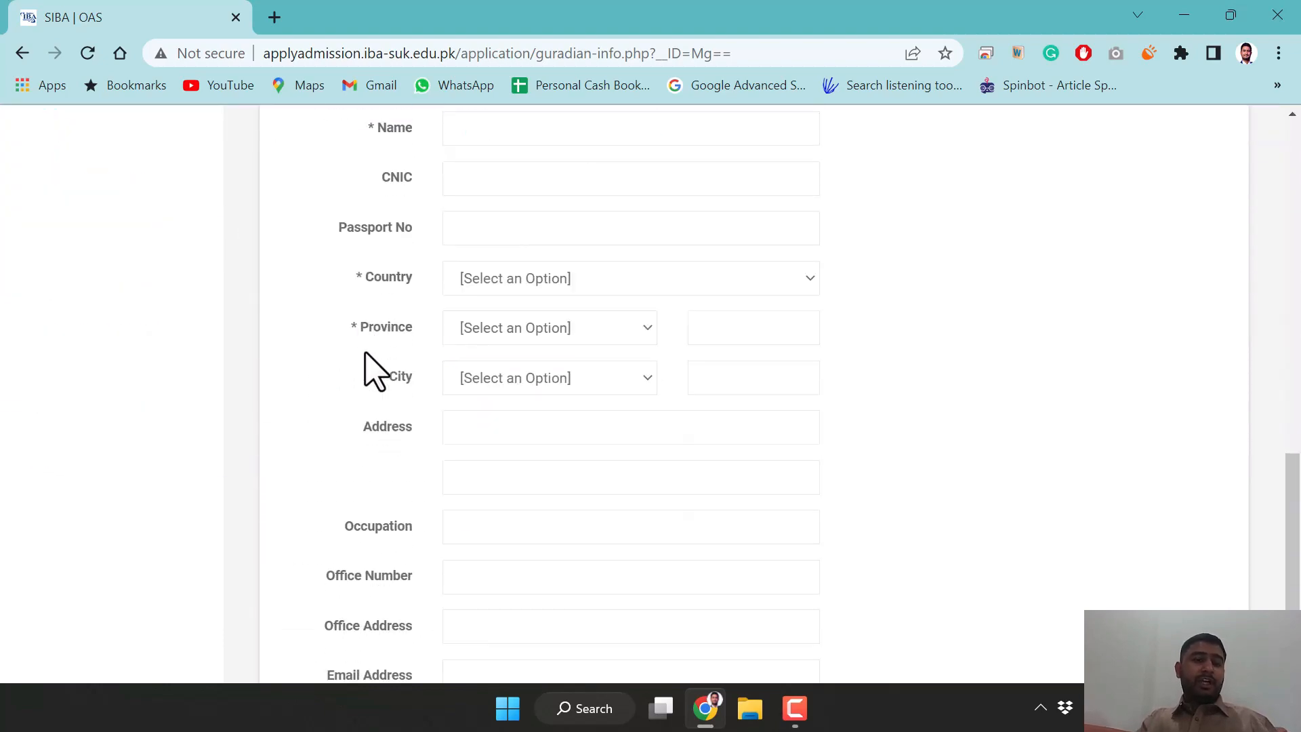
scroll(366, 360, up, 4)
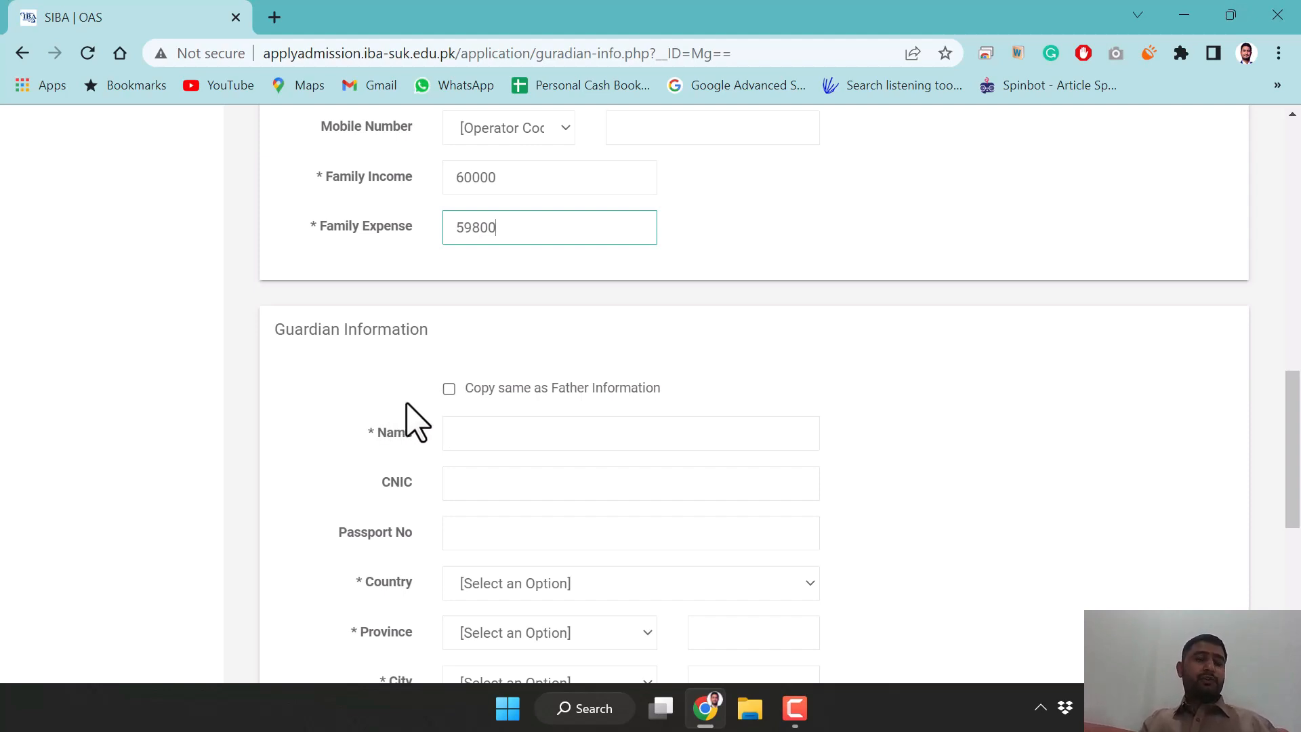
Copy the father's details into Guardian Information and save the section
click(452, 390)
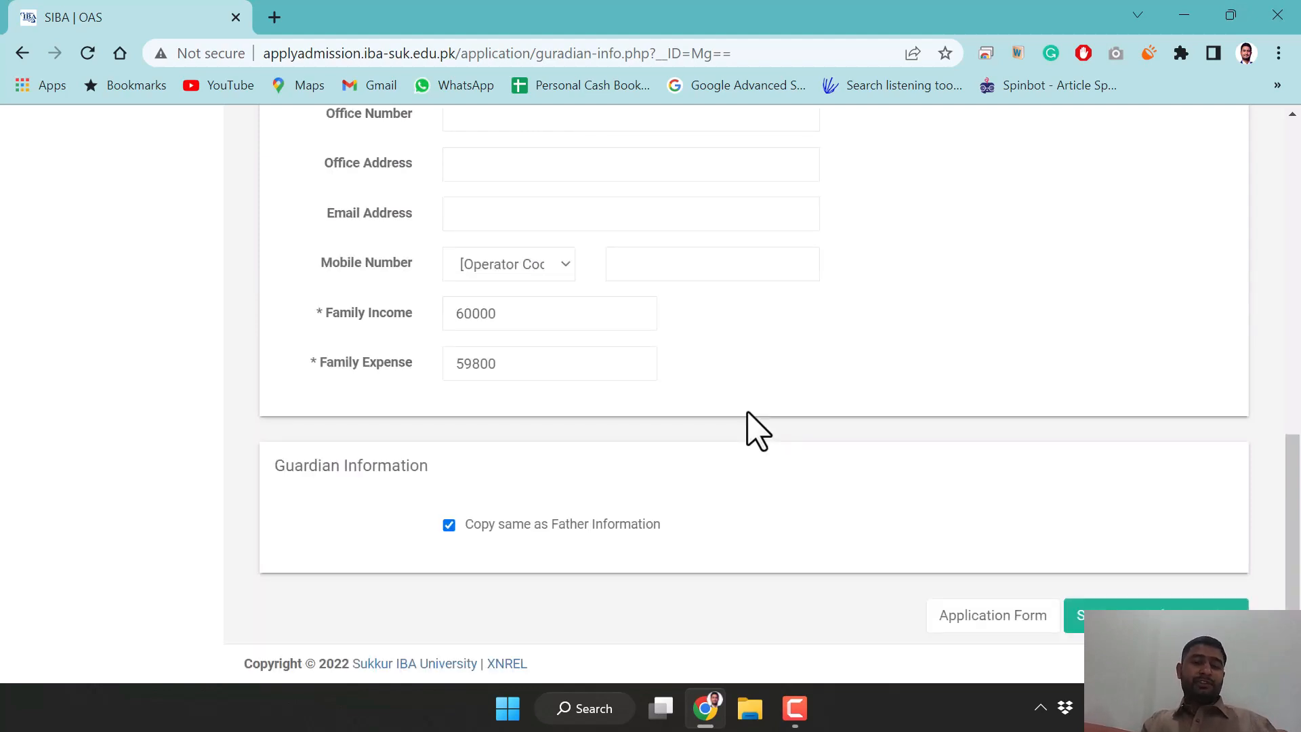
scroll(743, 479, up, 2)
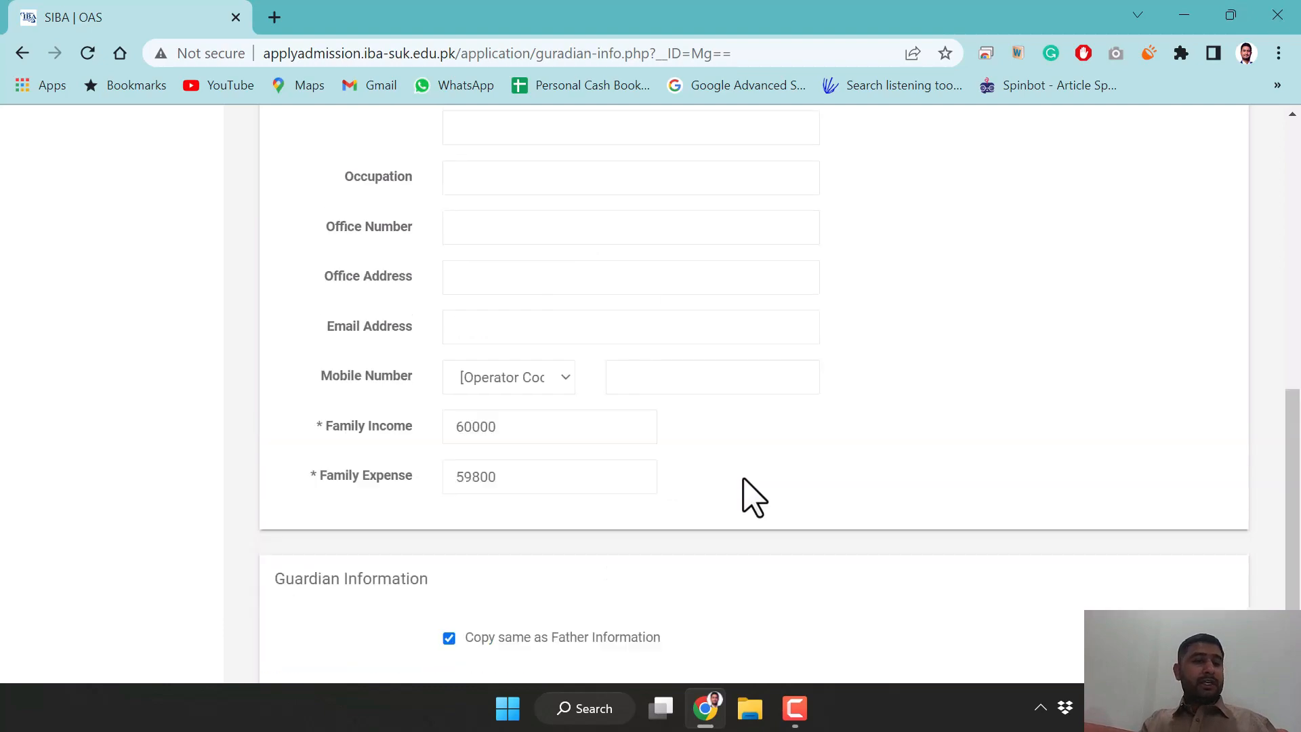
scroll(743, 479, up, 7)
scroll(745, 479, down, 8)
click(1151, 615)
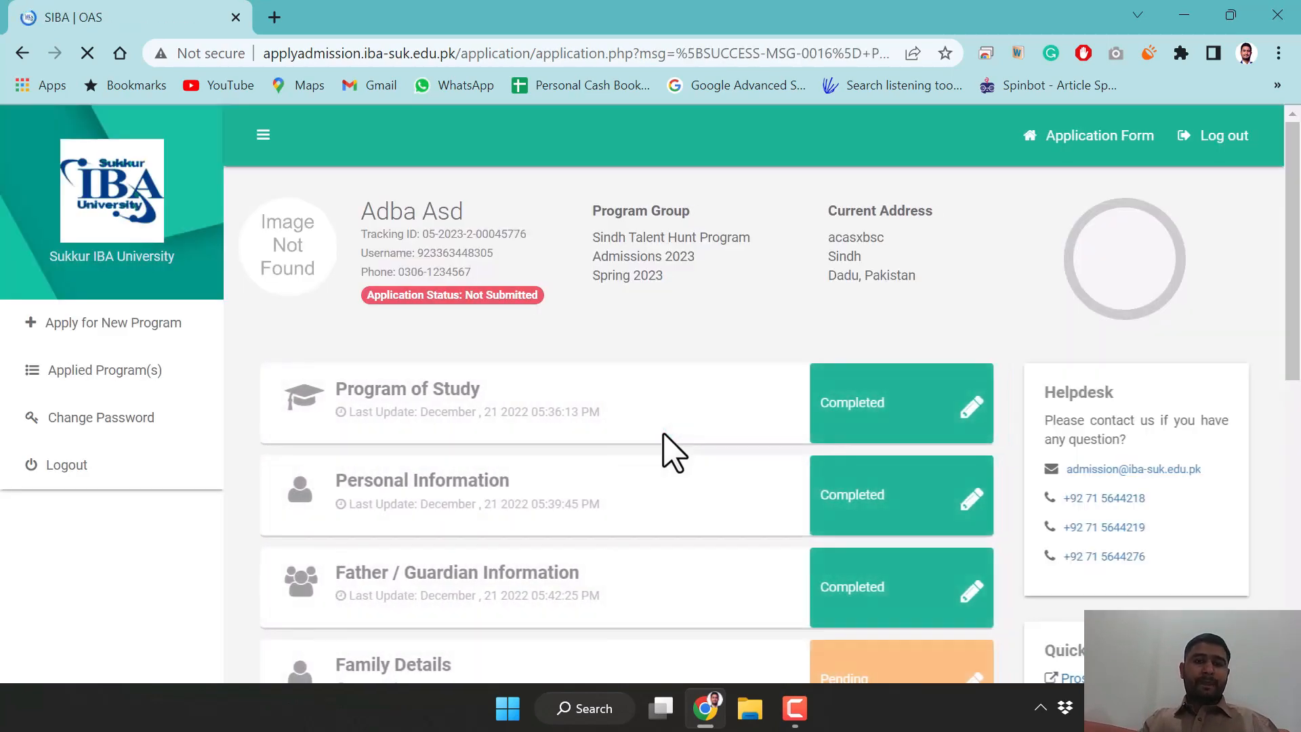
Open the pending Family Details section from the dashboard
scroll(672, 451, down, 3)
scroll(673, 451, down, 3)
scroll(673, 450, up, 2)
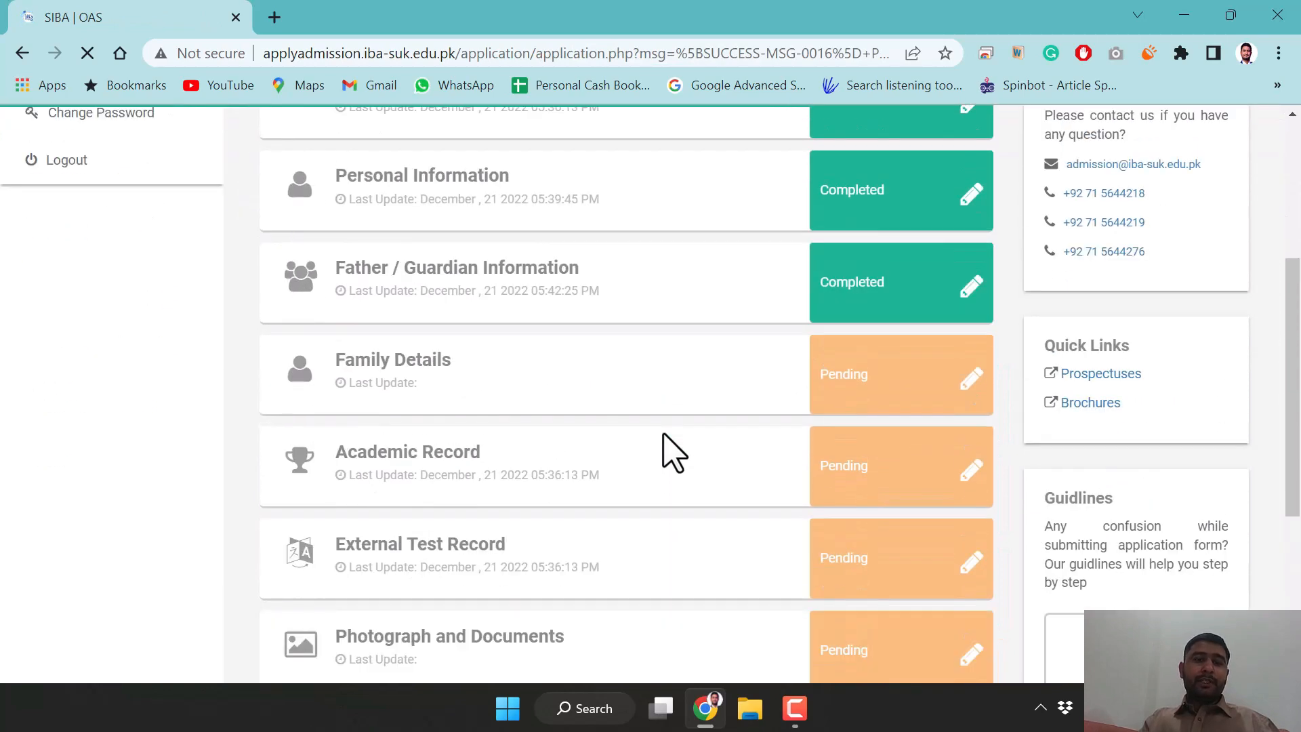
click(912, 364)
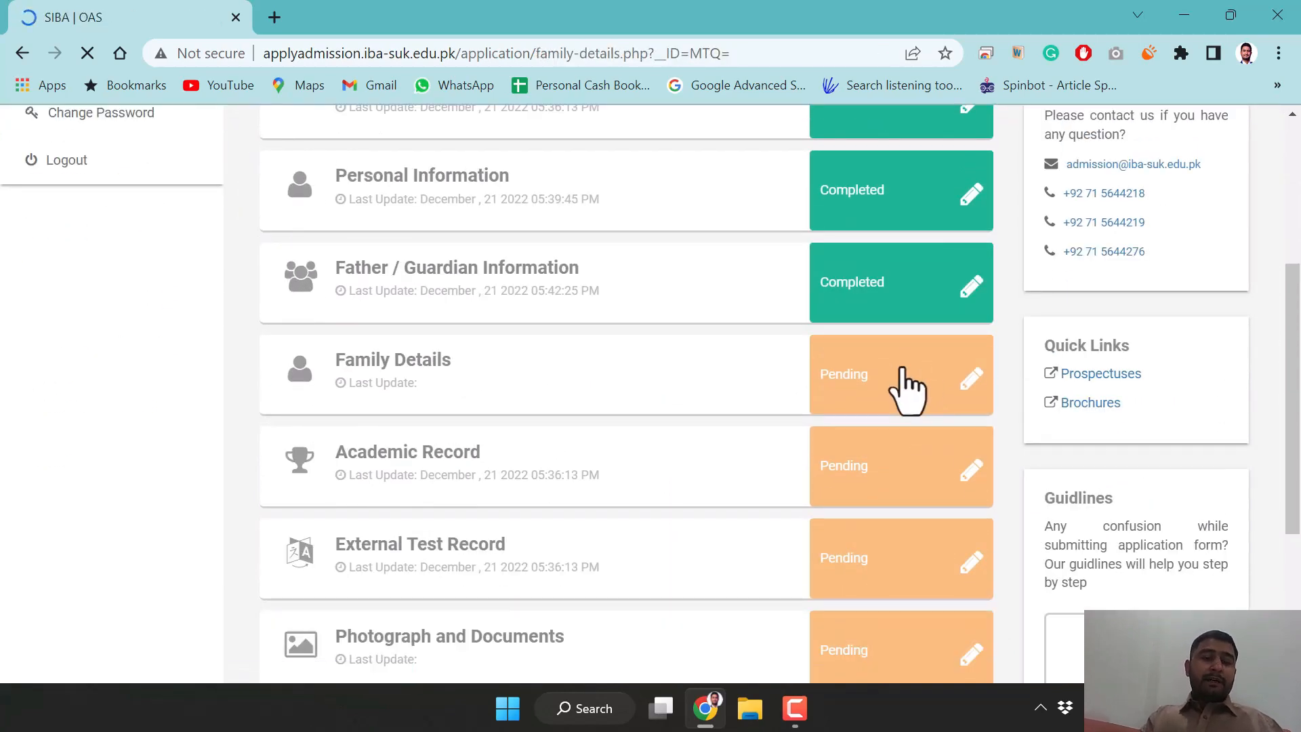
scroll(487, 438, down, 10)
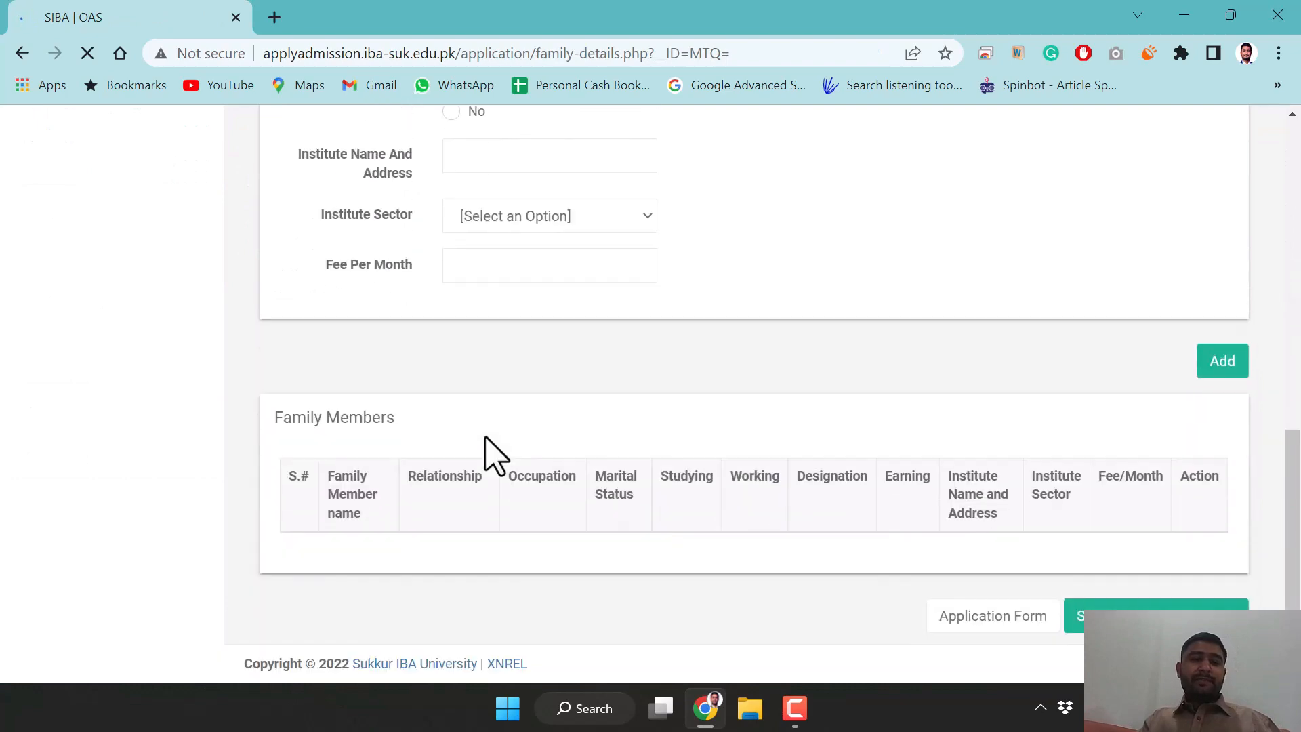
scroll(489, 454, up, 3)
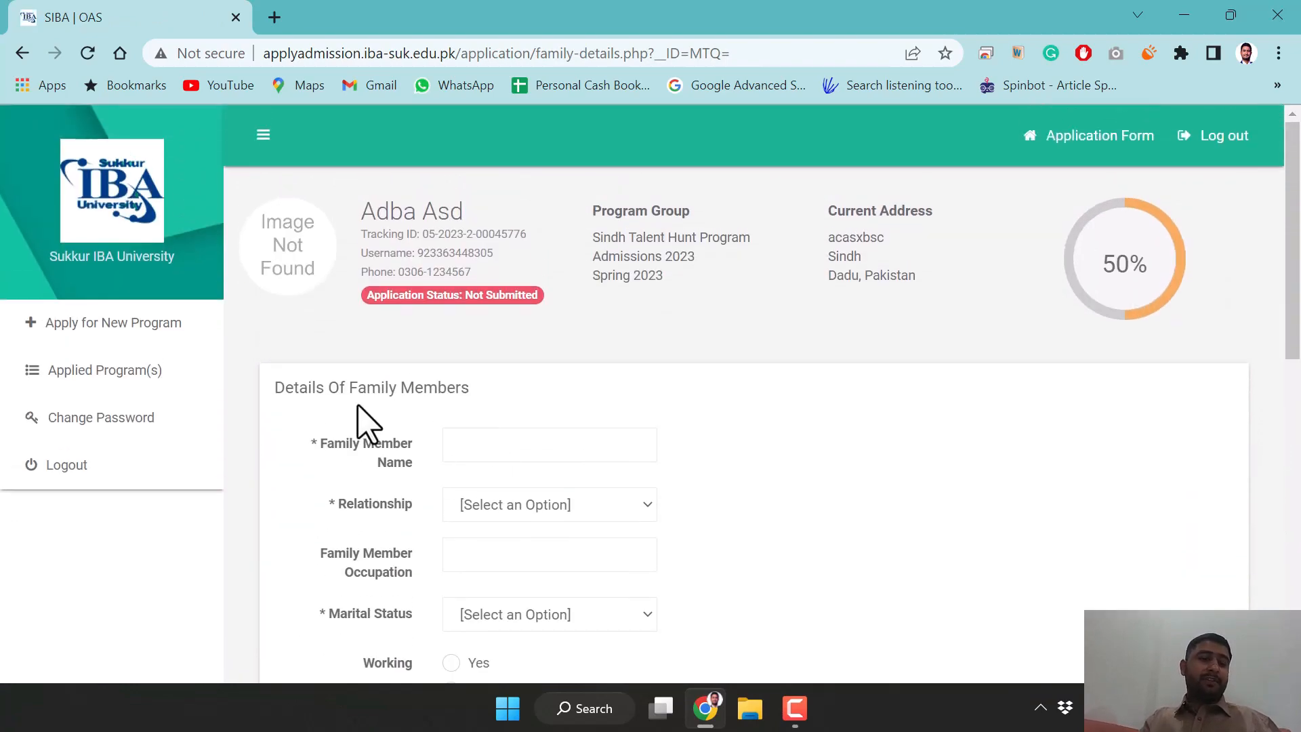
Enter the family member's name, relationship BROTHER, occupation Student and marital status Single
click(519, 453)
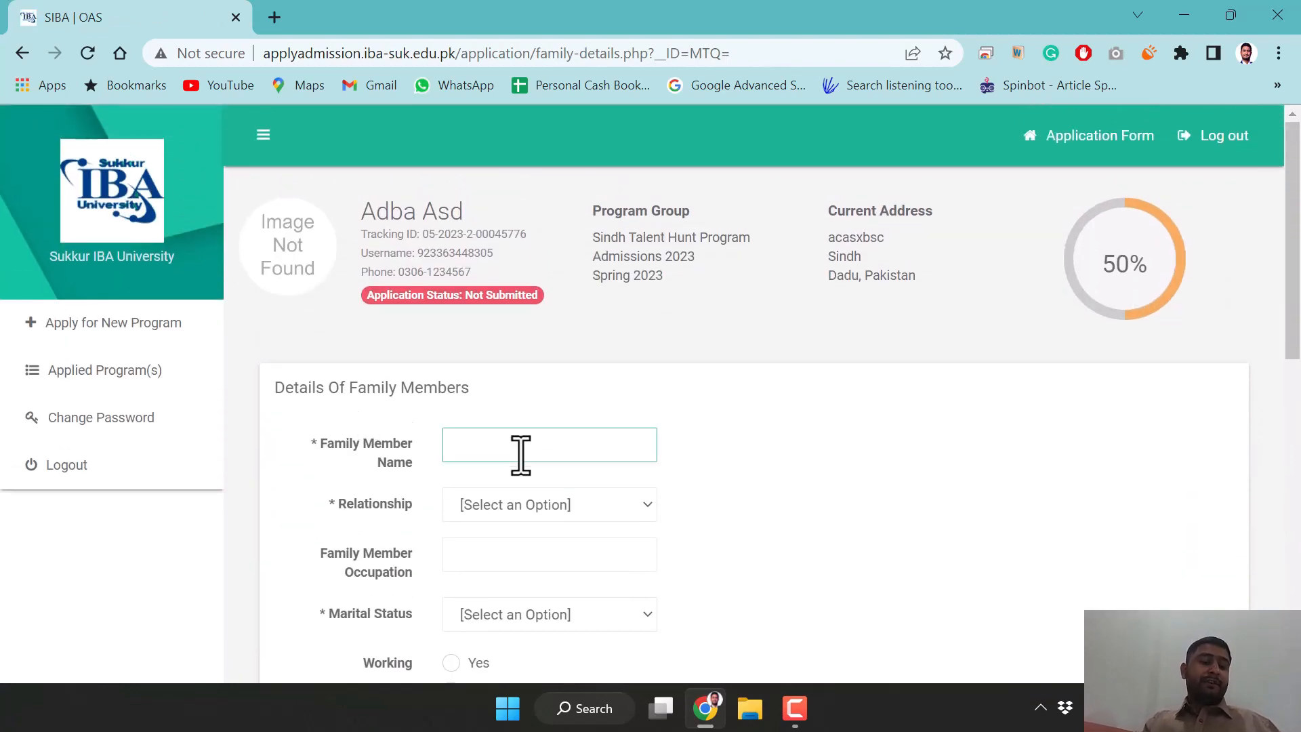
text(asdas)
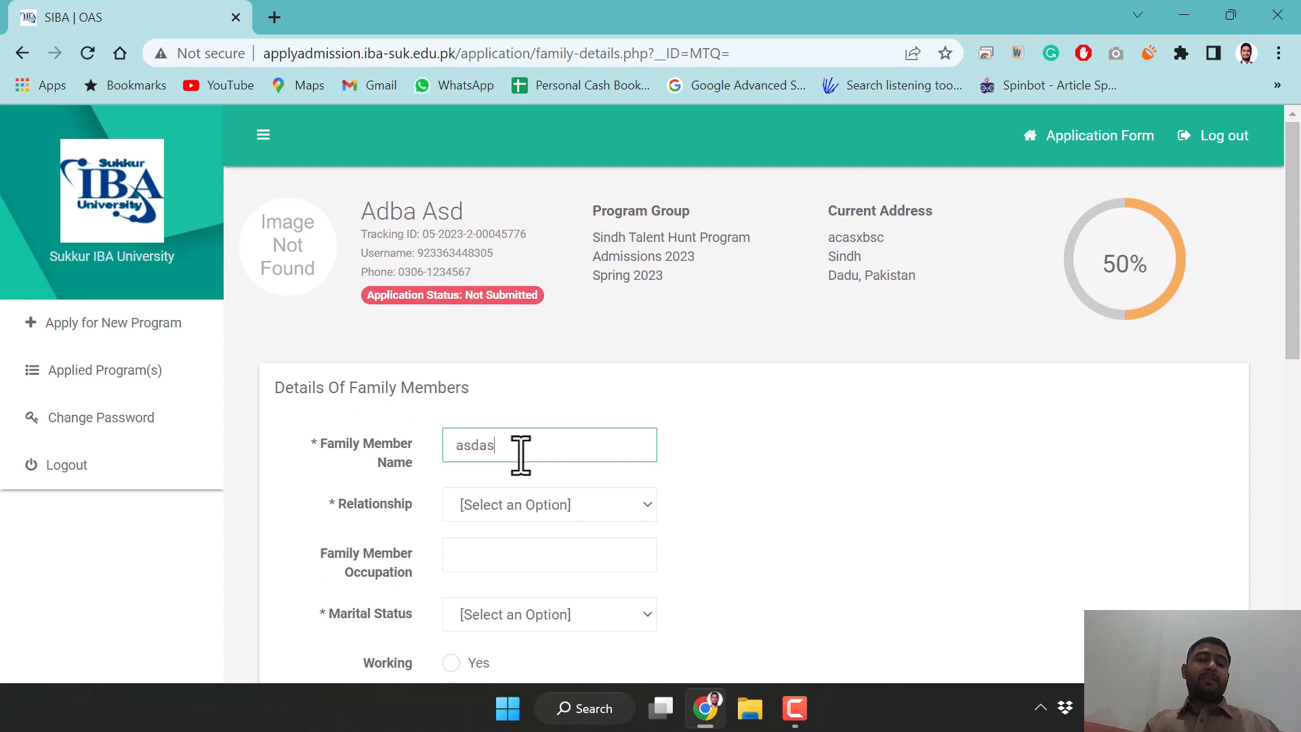
click(533, 515)
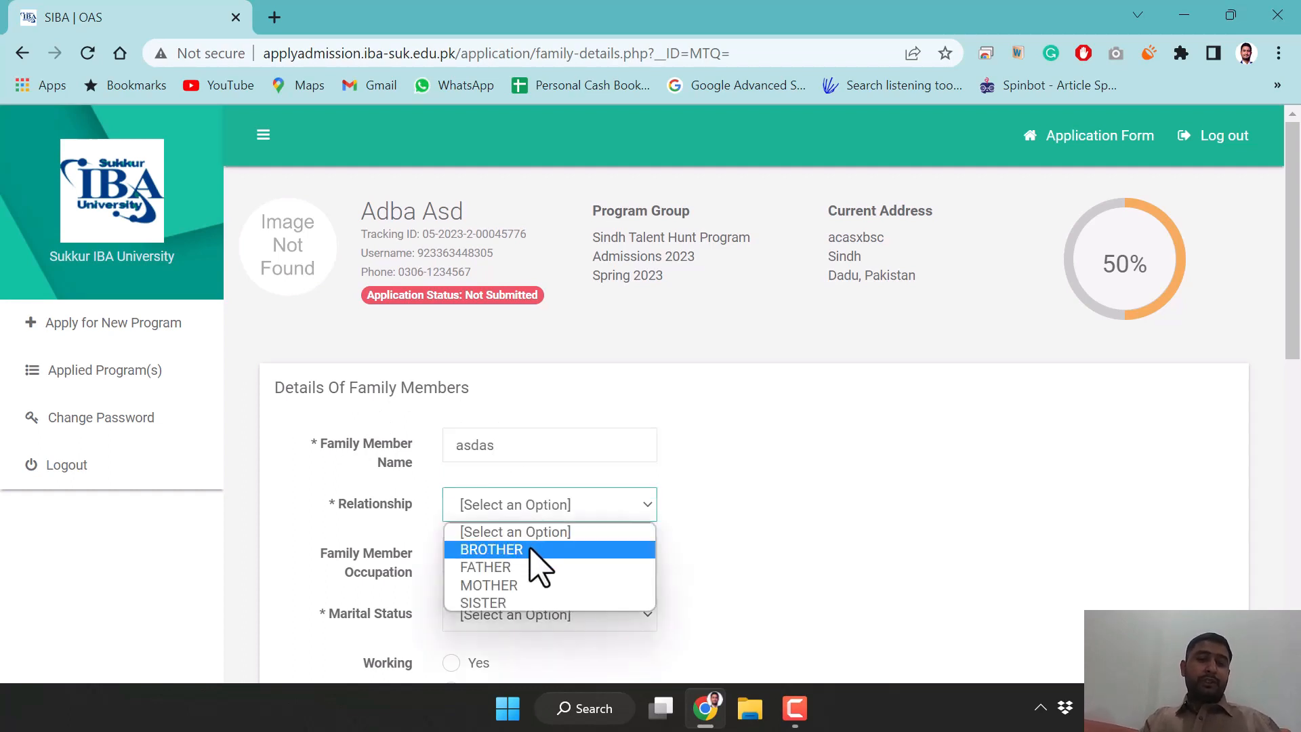
click(533, 546)
click(502, 572)
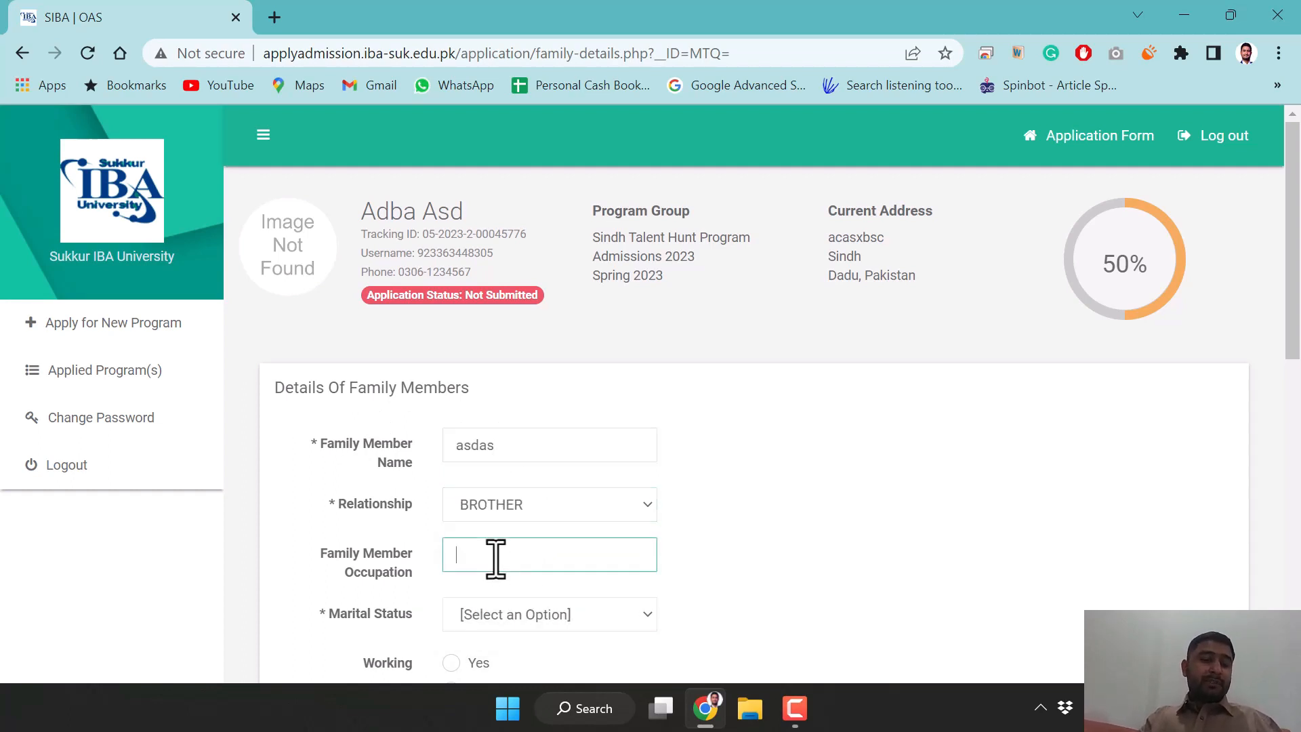
scroll(791, 589, down, 1)
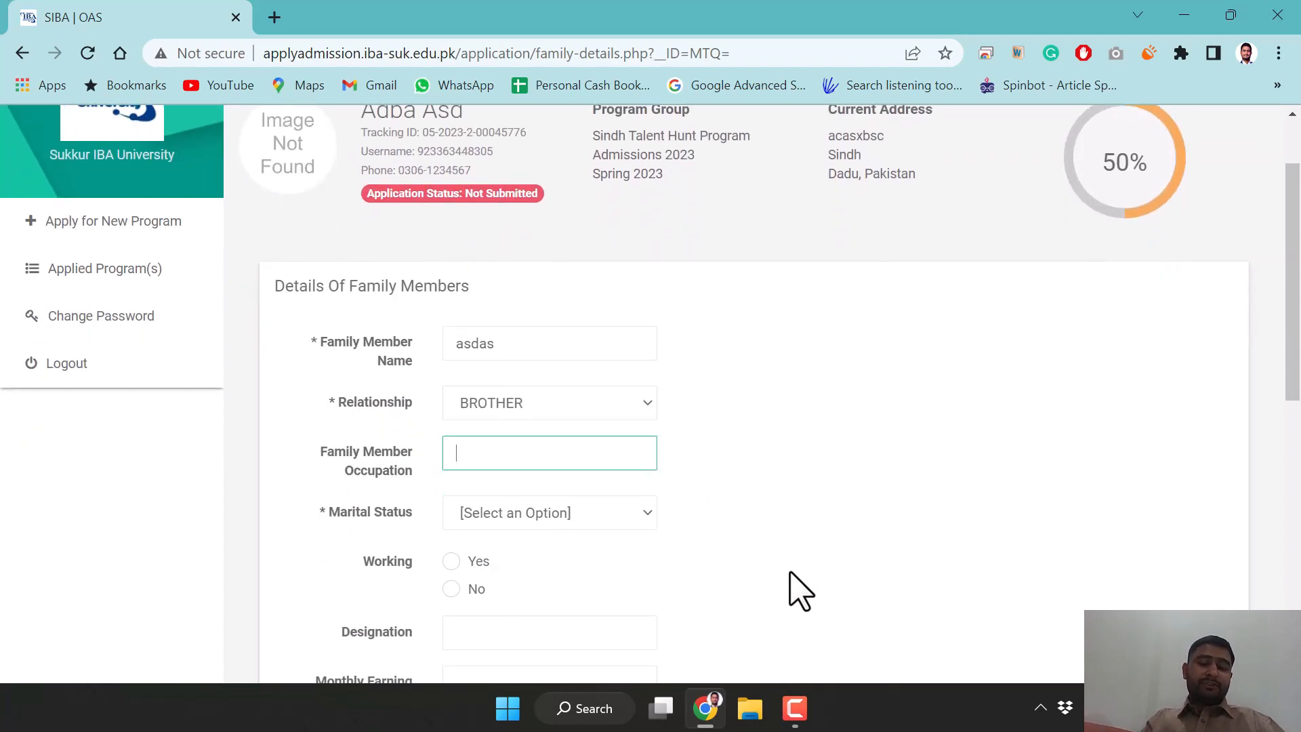
text(Student)
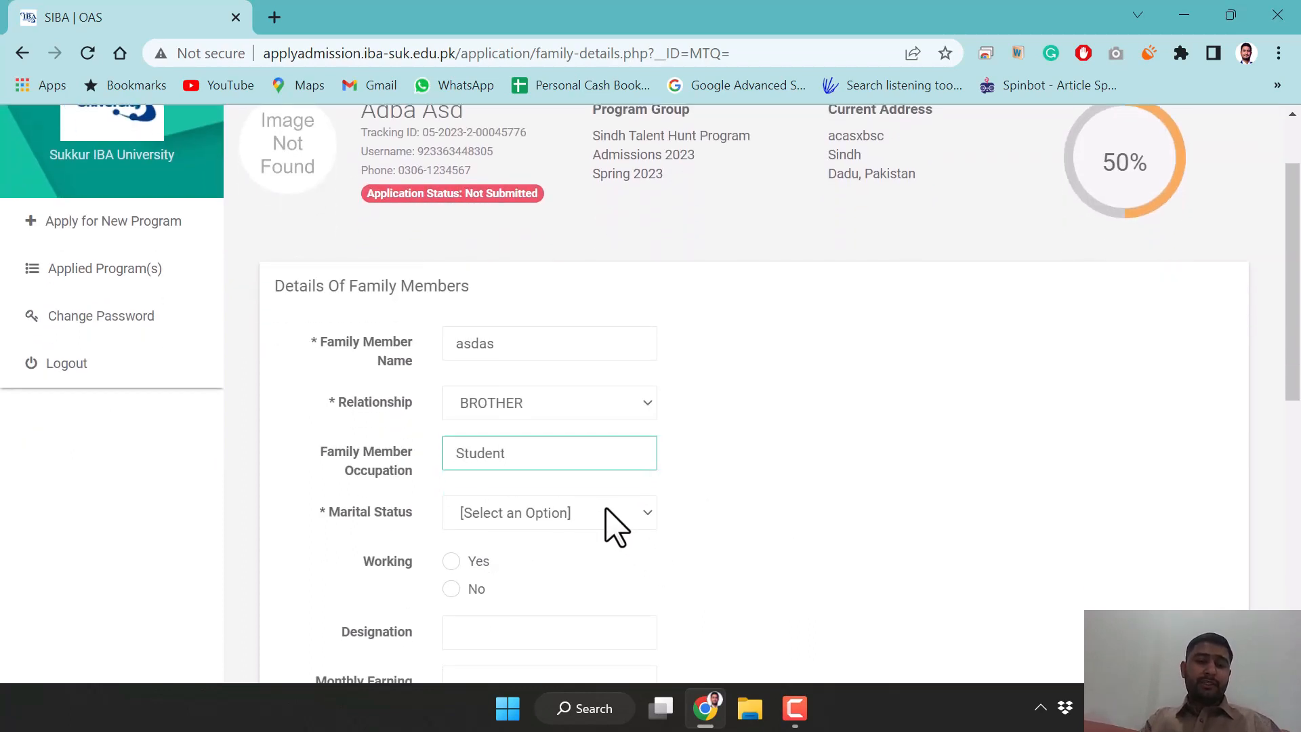
click(599, 523)
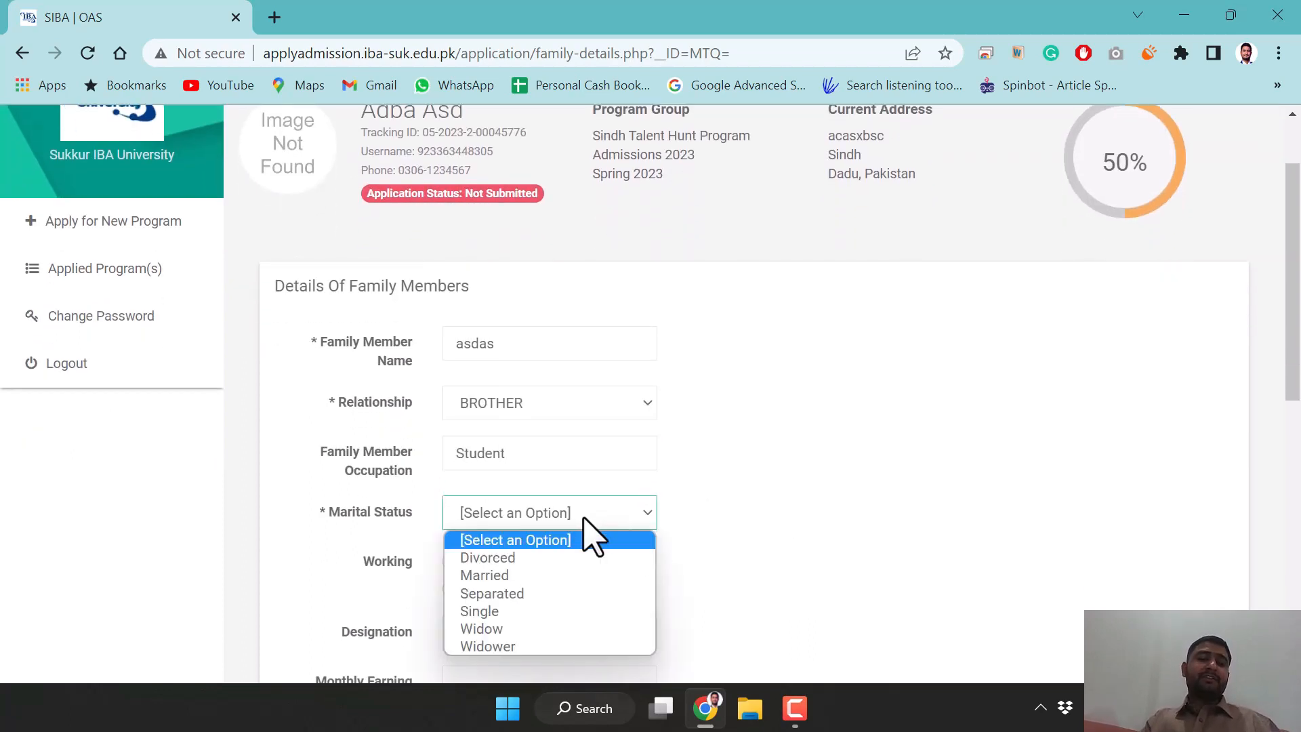
click(488, 612)
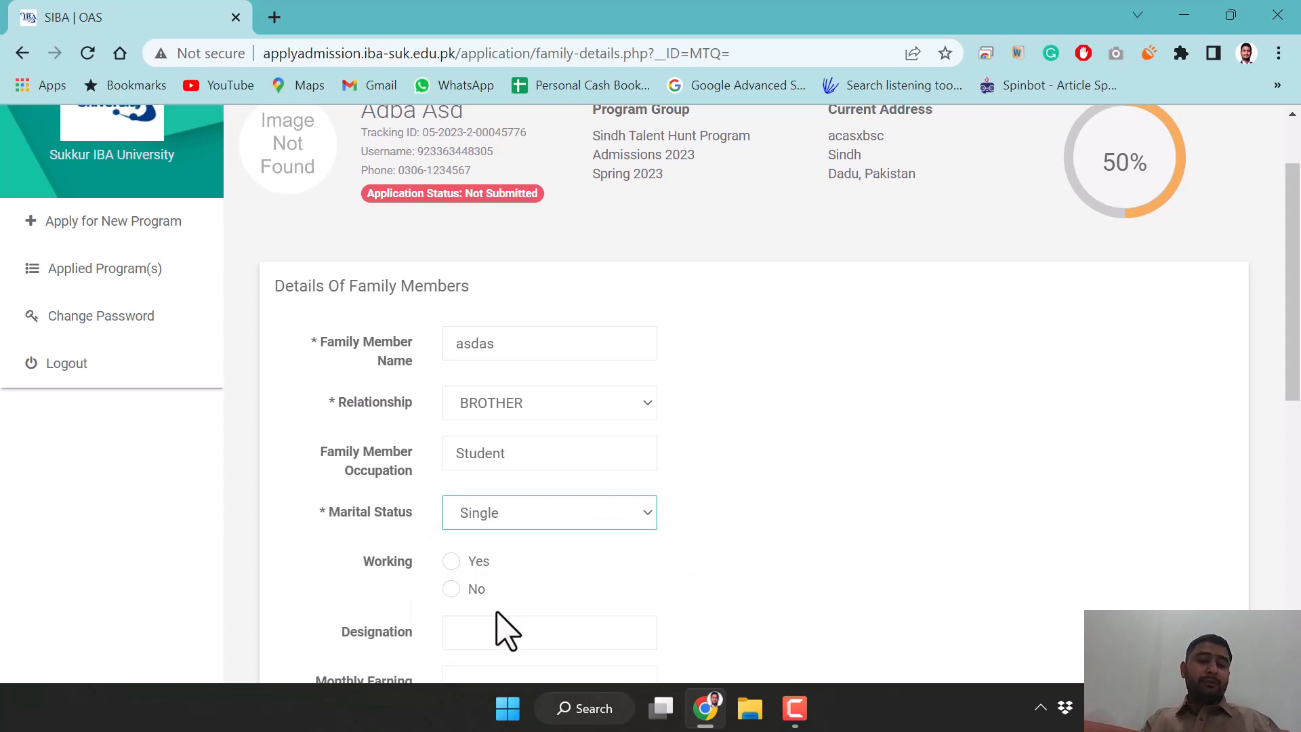
Mark him not working but studying at a GOVERNMENT institute, and add him to Family Members
click(452, 589)
scroll(620, 557, down, 1)
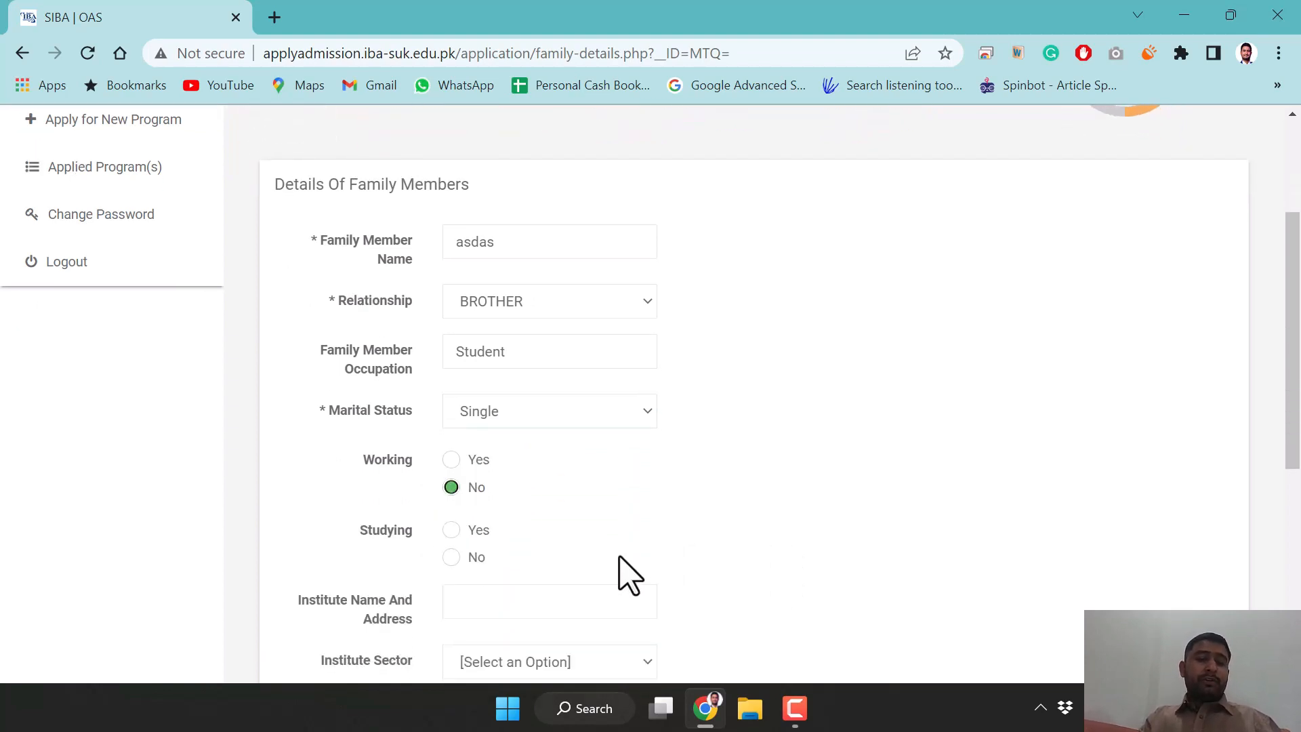
click(486, 531)
scroll(568, 539, down, 3)
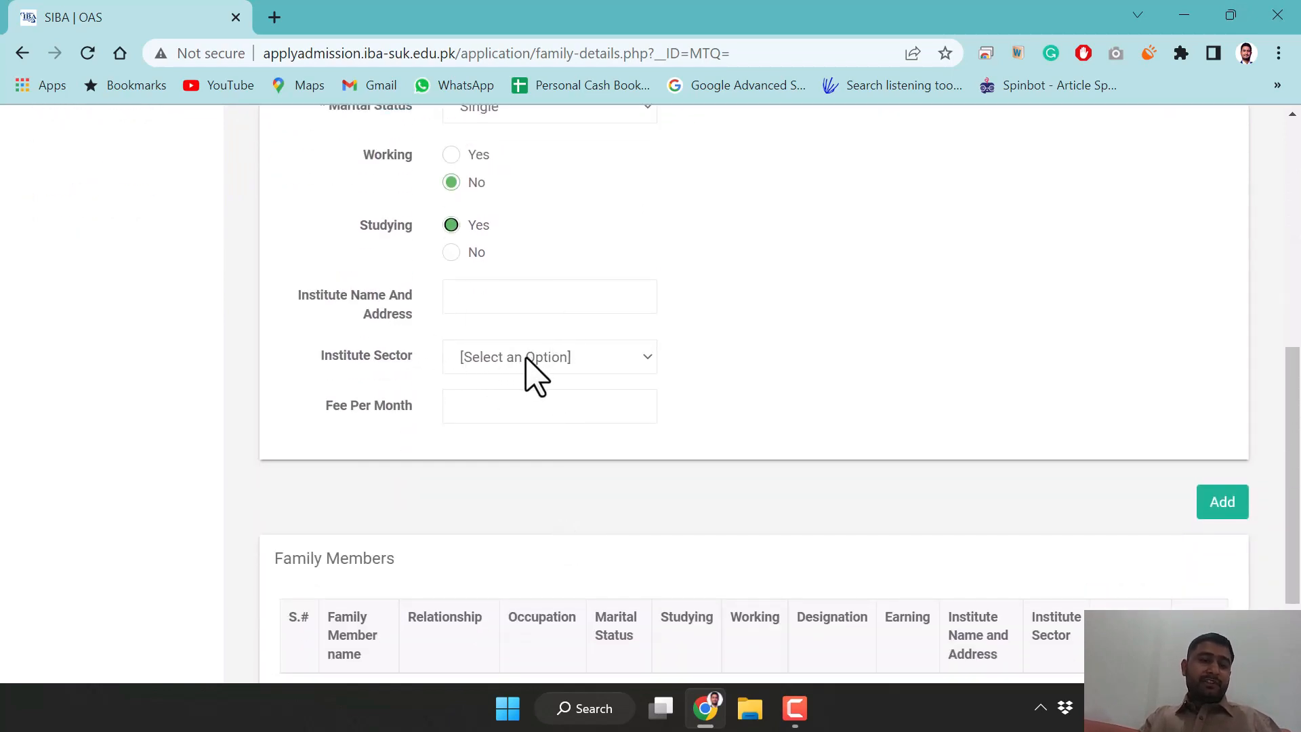
click(532, 374)
click(520, 401)
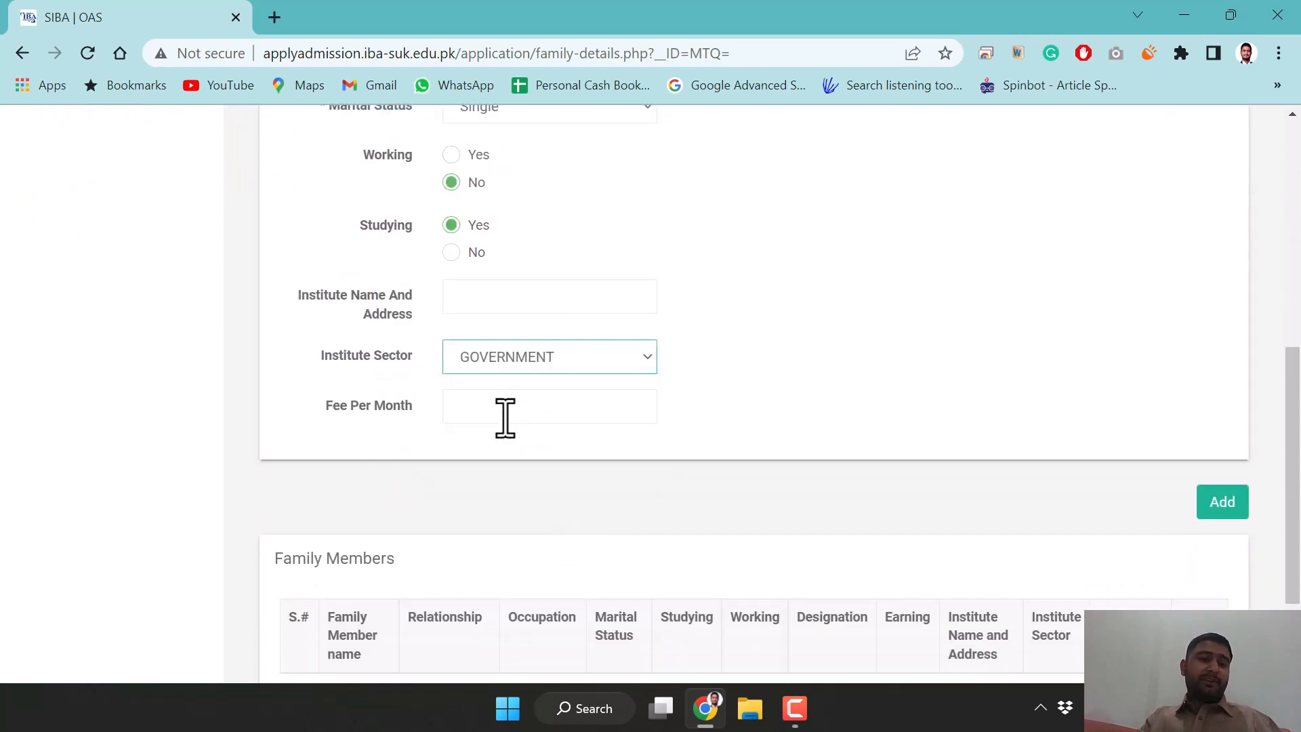
scroll(548, 421, down, 2)
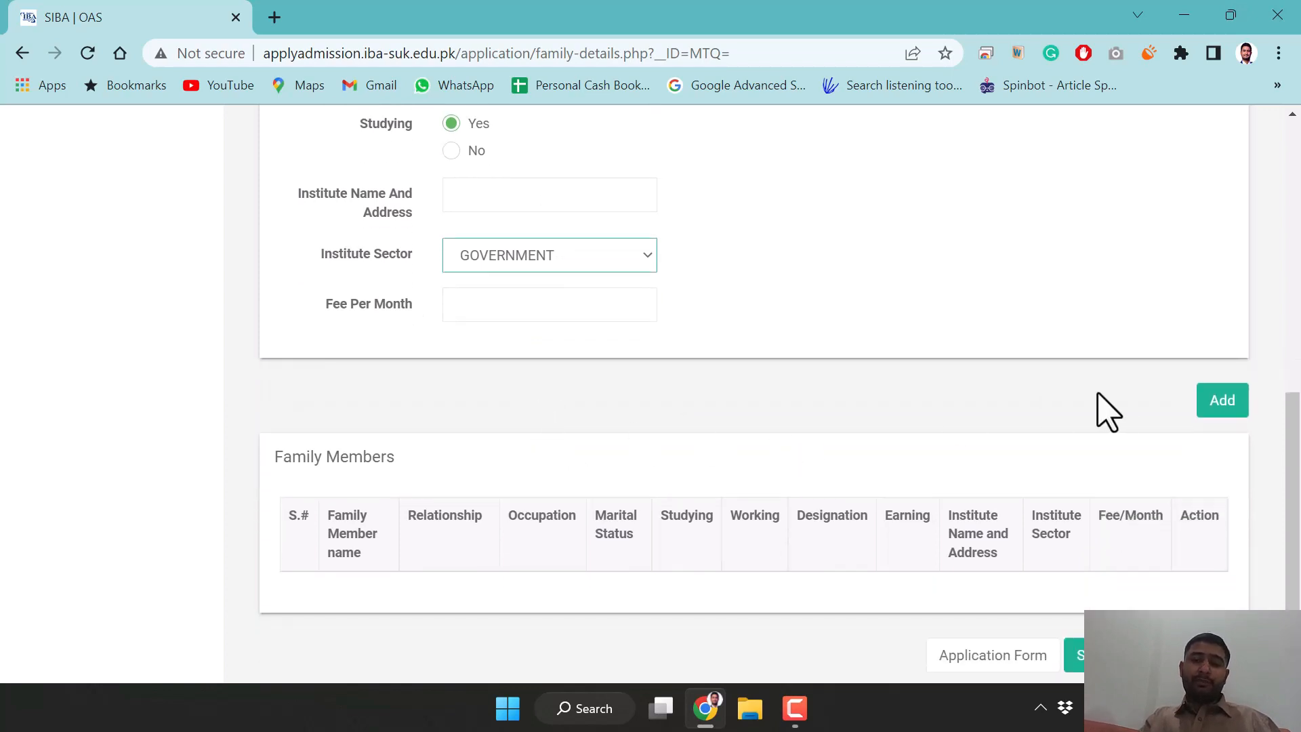
click(1205, 408)
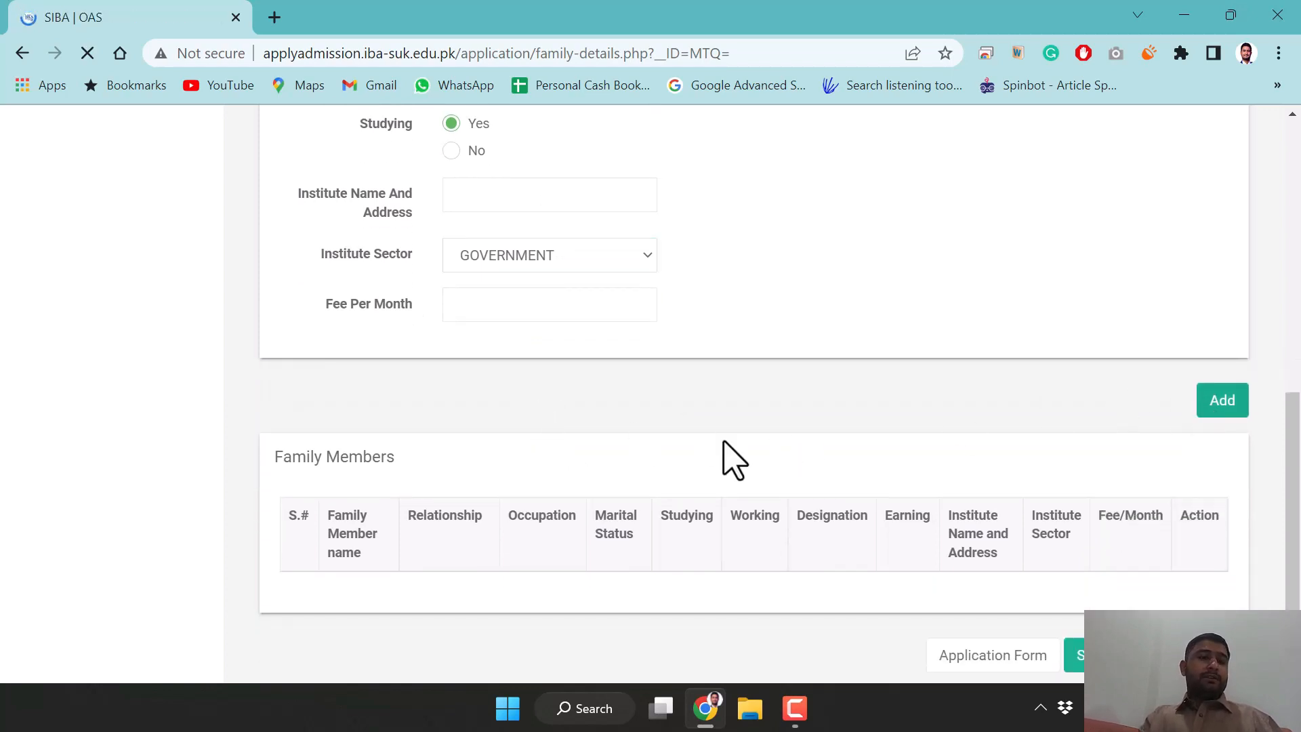
scroll(491, 401, down, 6)
scroll(498, 417, down, 4)
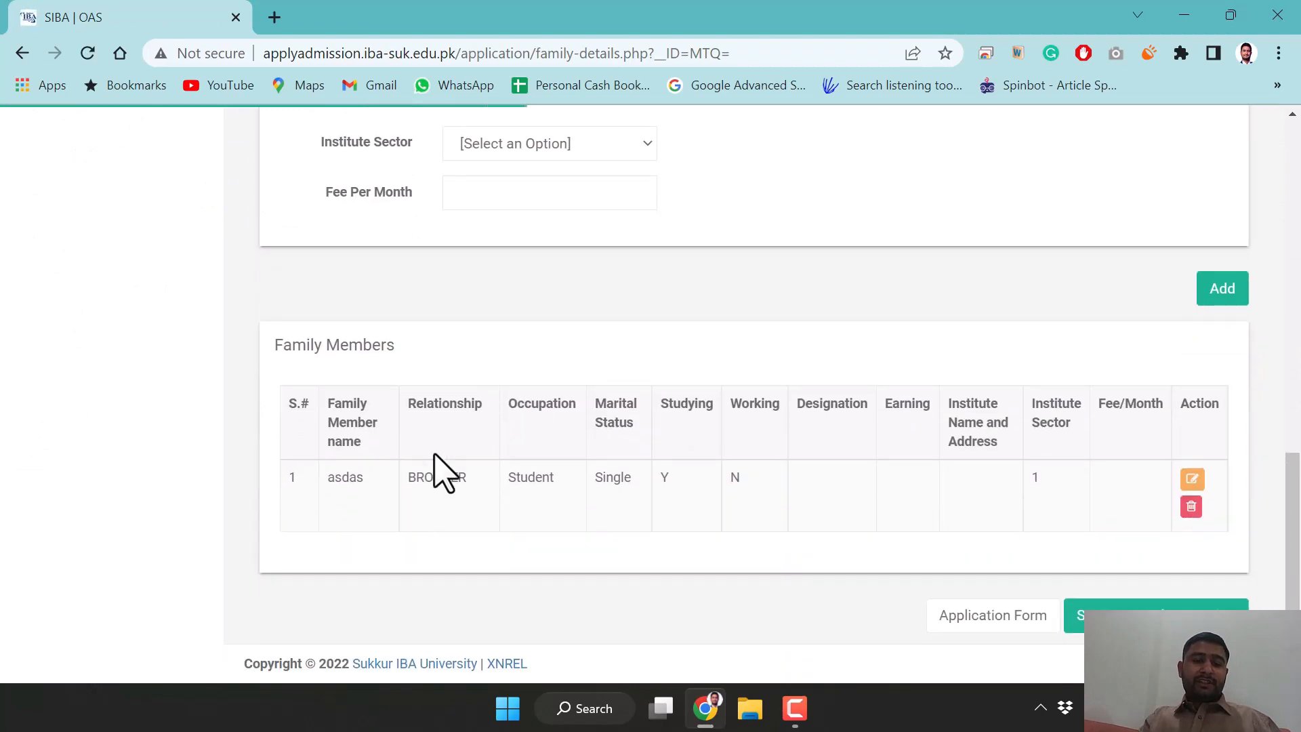
scroll(765, 505, up, 10)
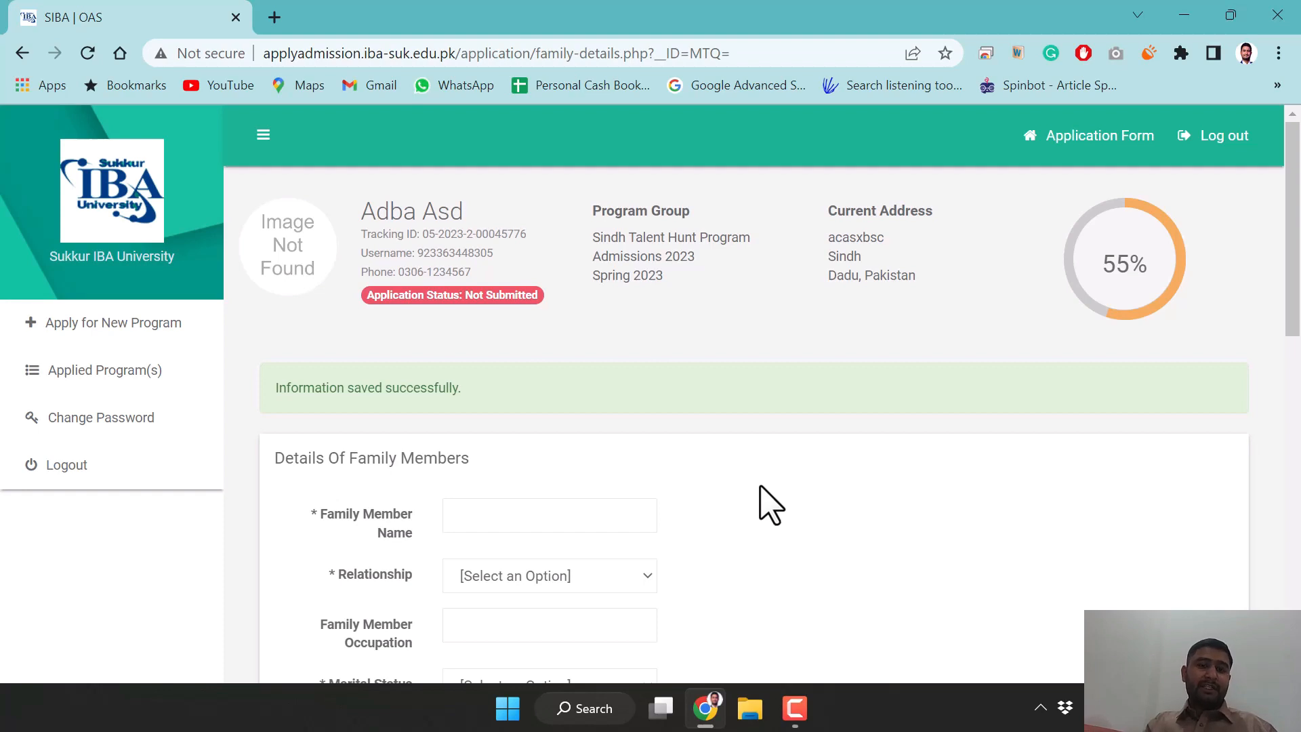
Open the Relationship dropdown, dismiss it unchanged, and scroll to the form's bottom
scroll(771, 505, down, 4)
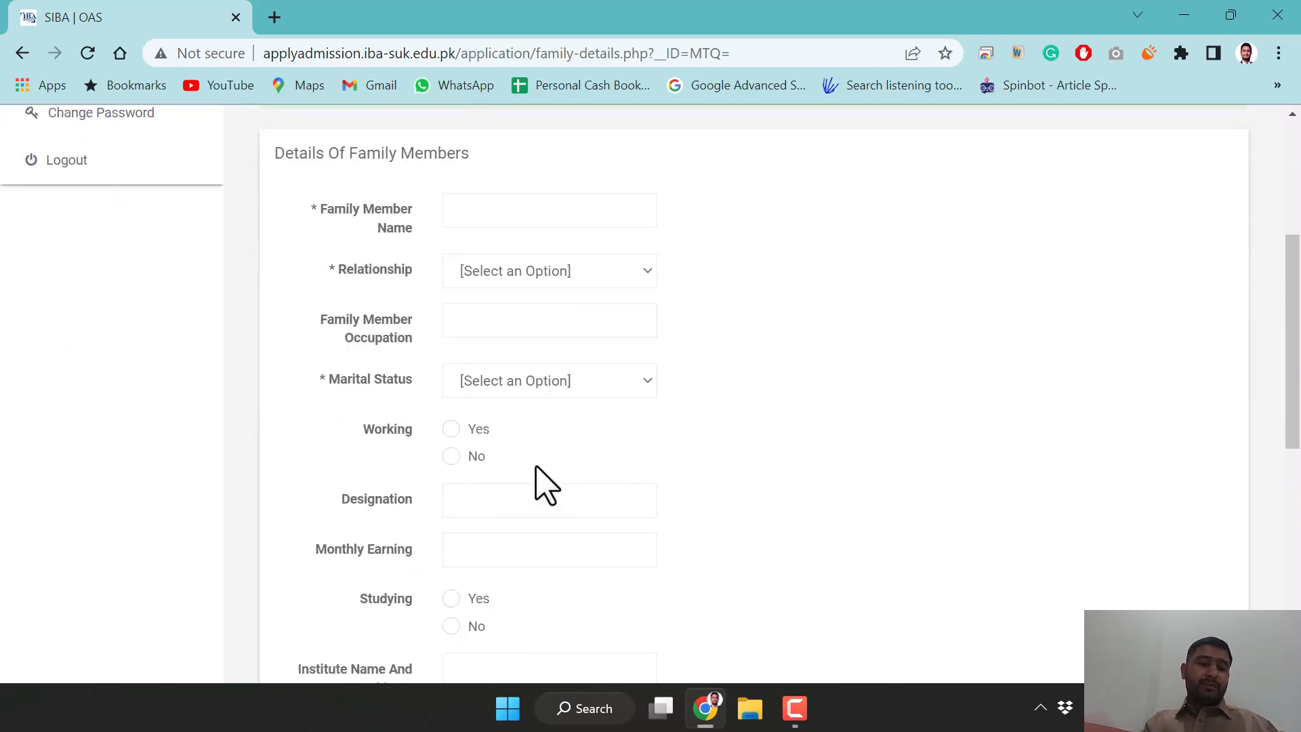
click(552, 275)
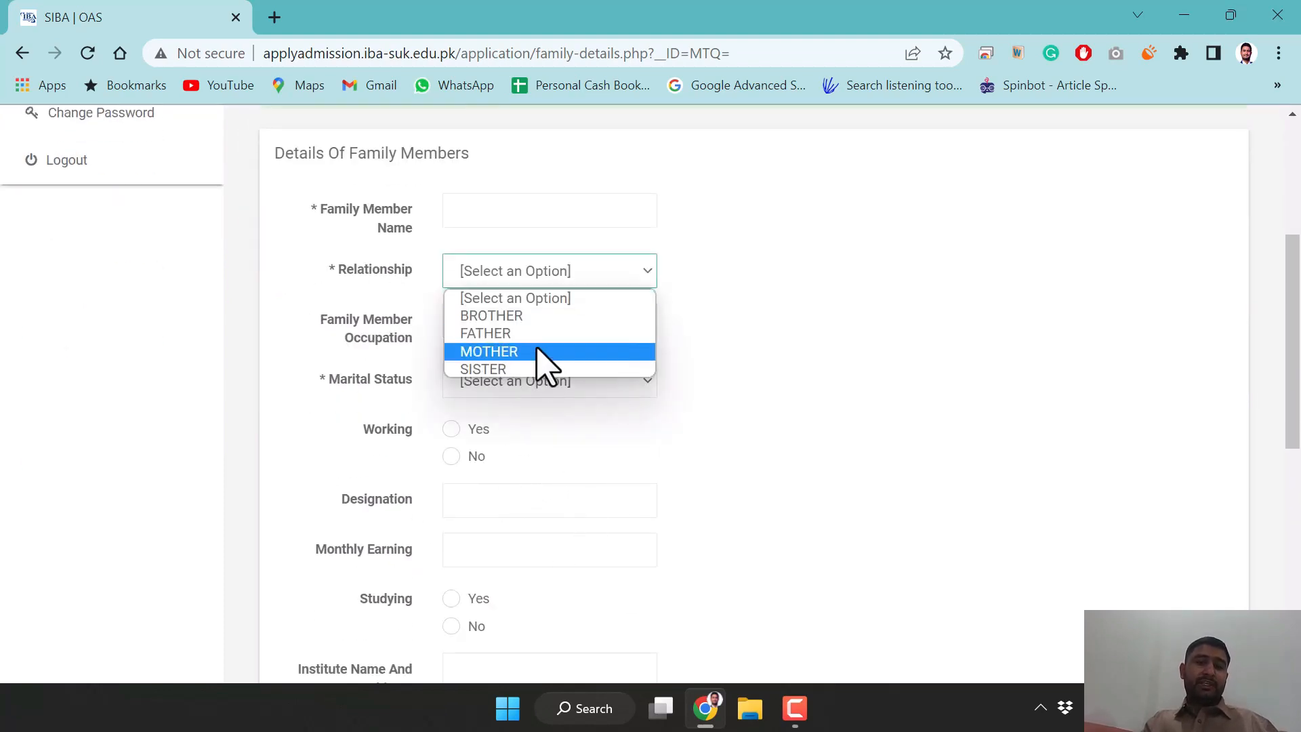
click(744, 332)
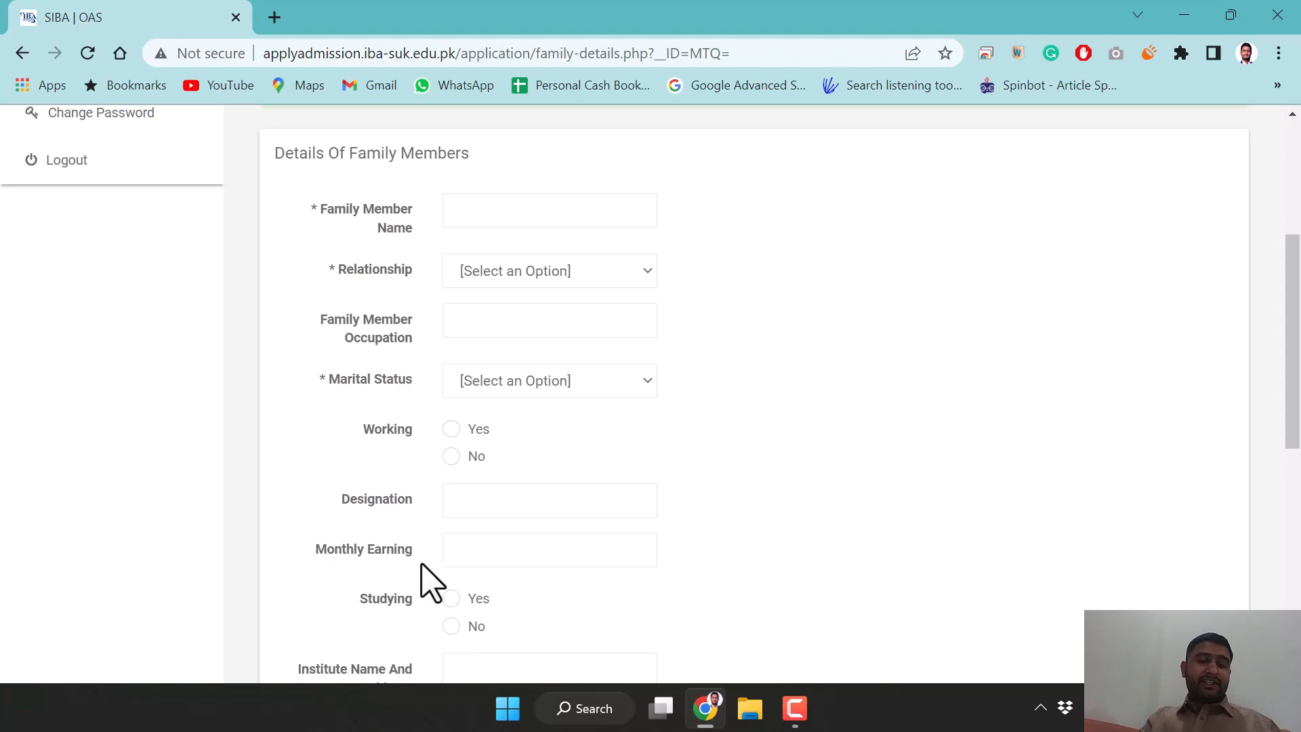
scroll(549, 500, down, 5)
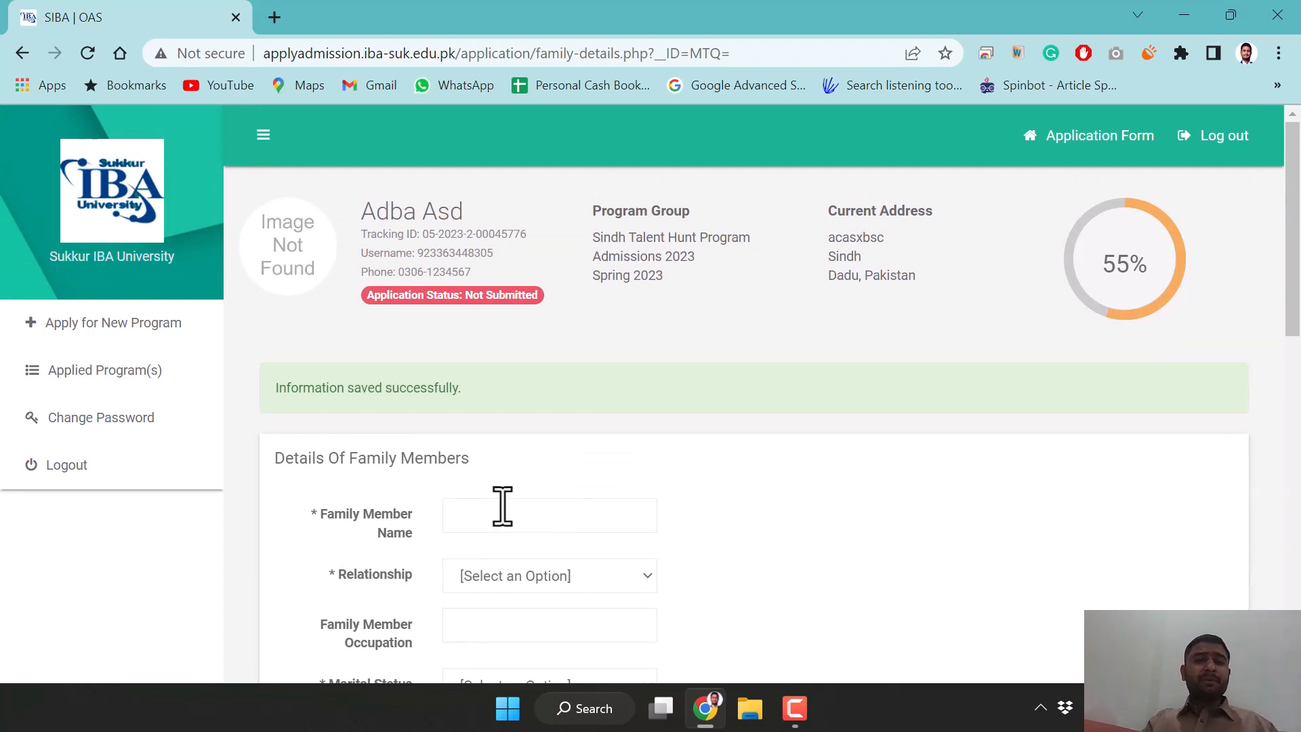
scroll(640, 530, down, 5)
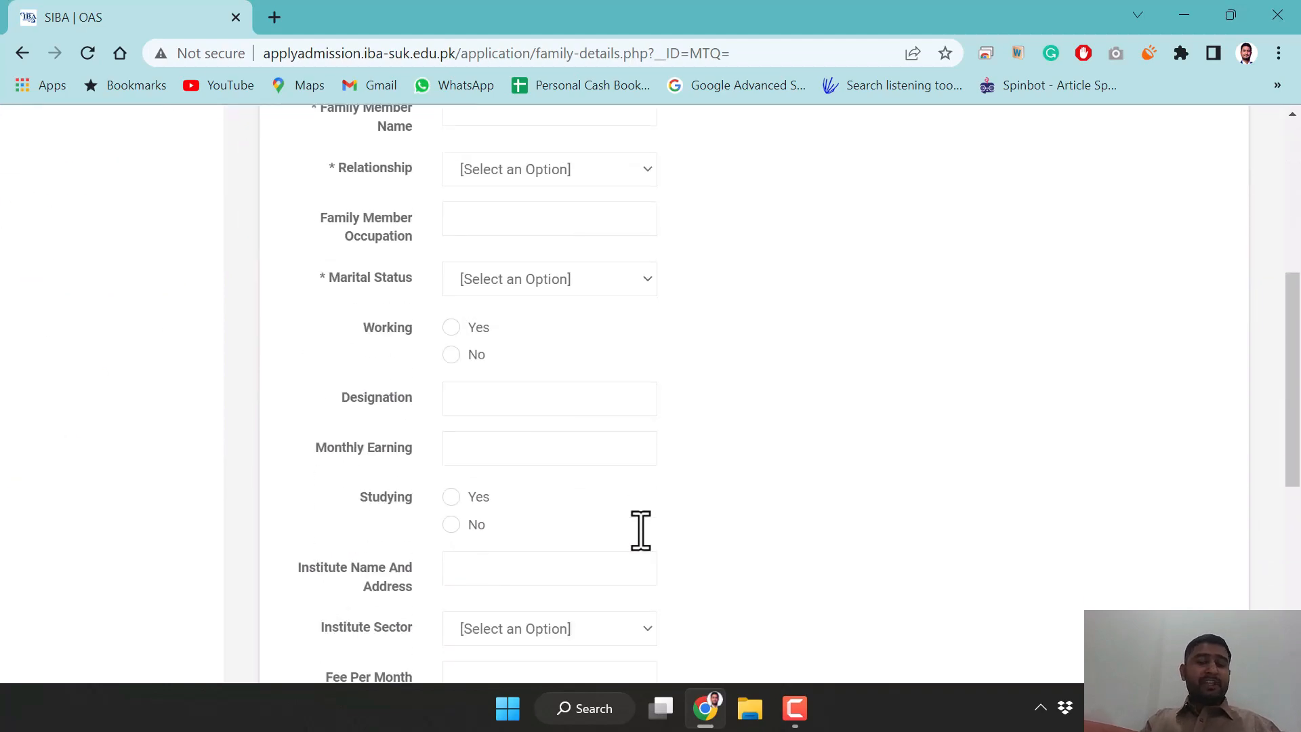
scroll(640, 530, down, 6)
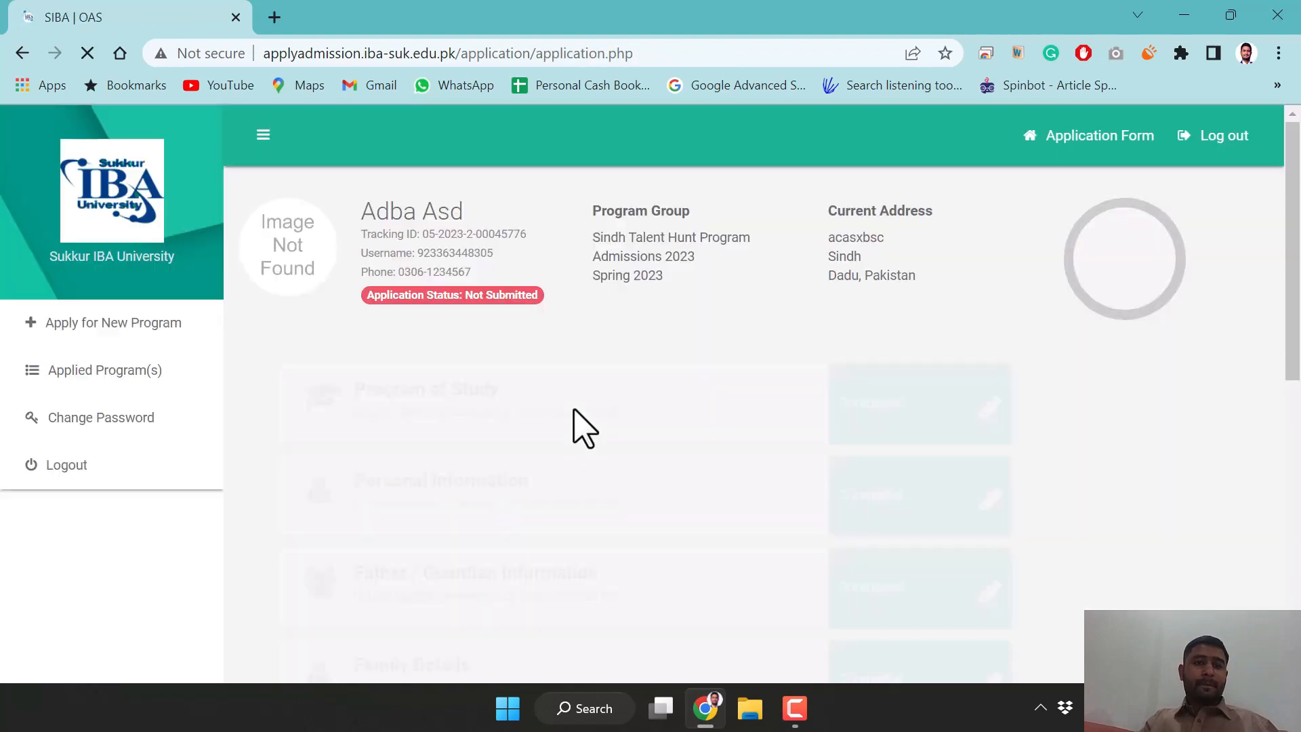
Open the pending Academic Record and review its degree tables down to the Undertaking
scroll(589, 459, down, 4)
scroll(594, 443, down, 1)
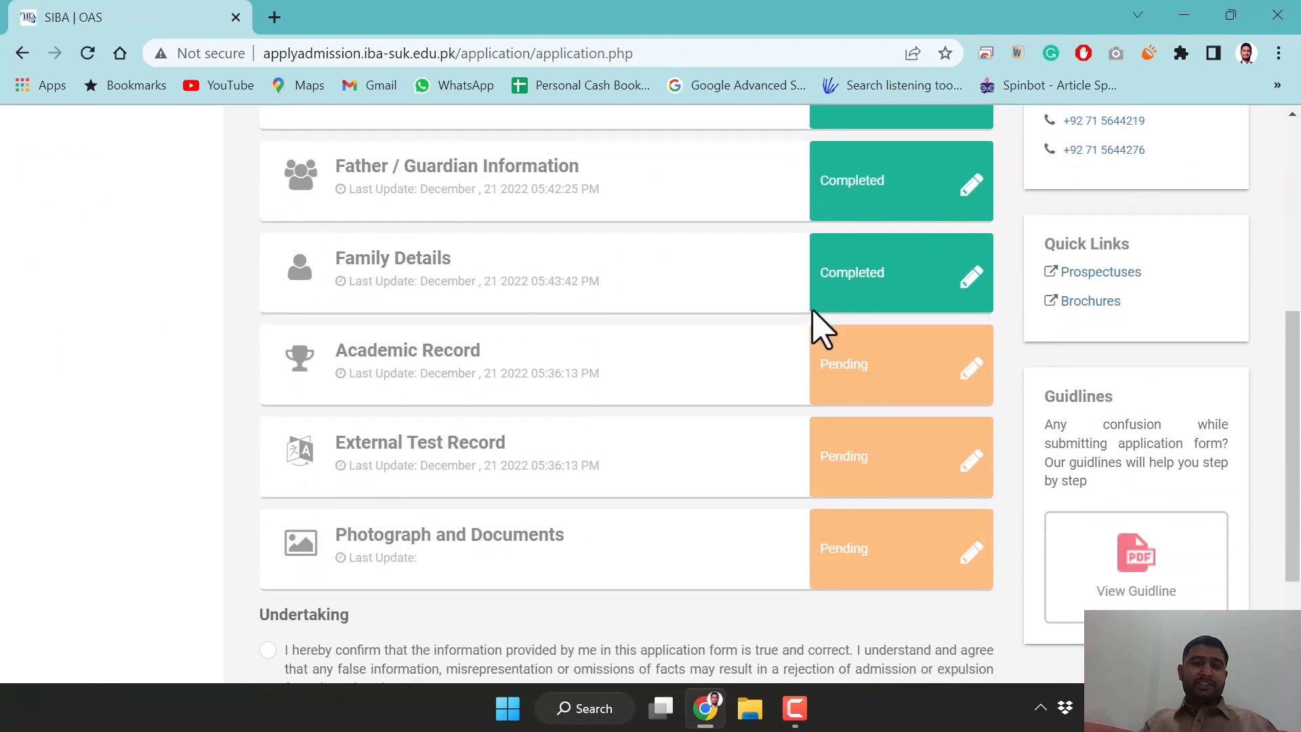
click(846, 399)
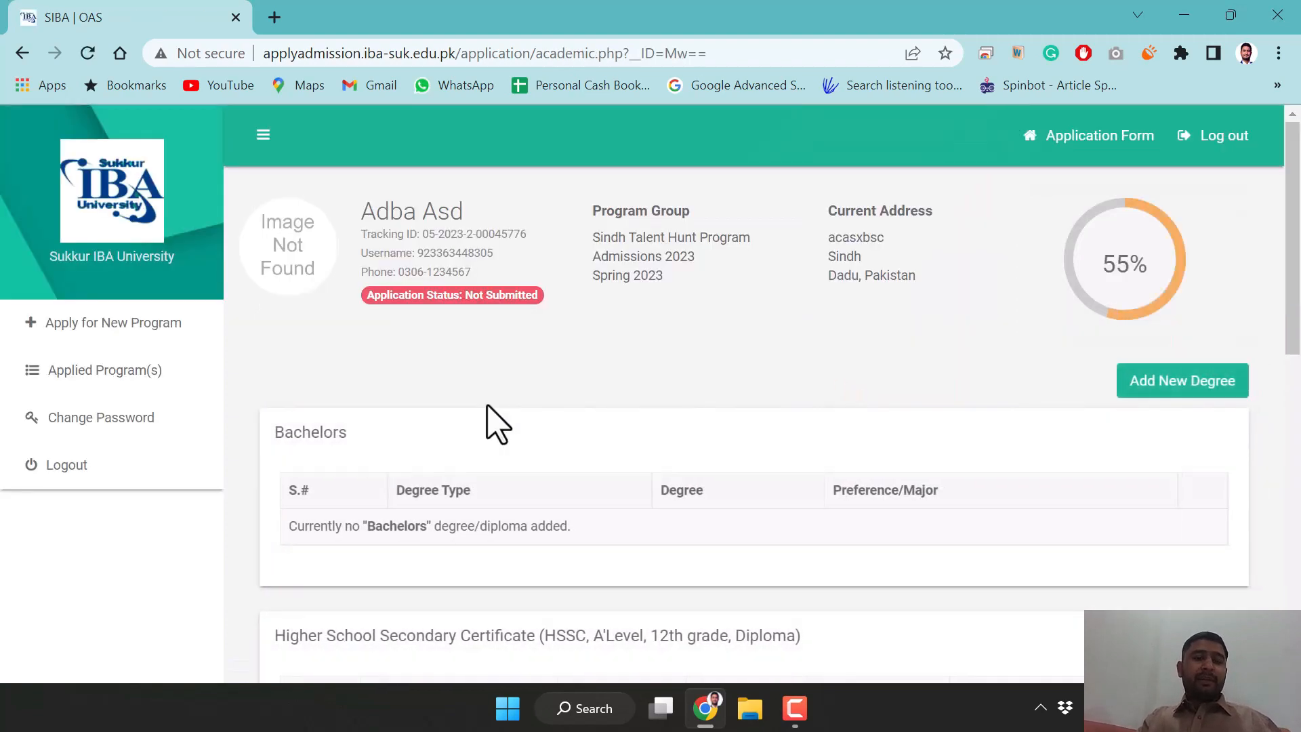
scroll(497, 424, down, 1)
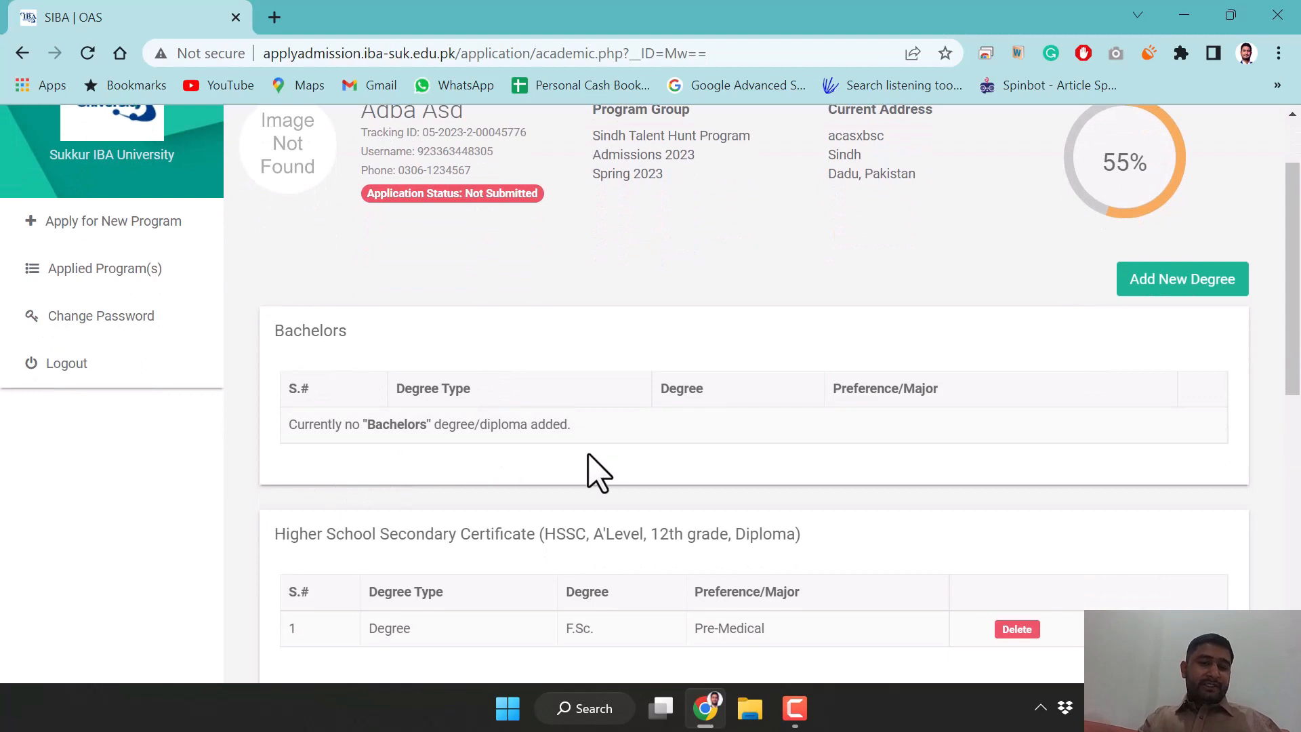
scroll(596, 470, down, 2)
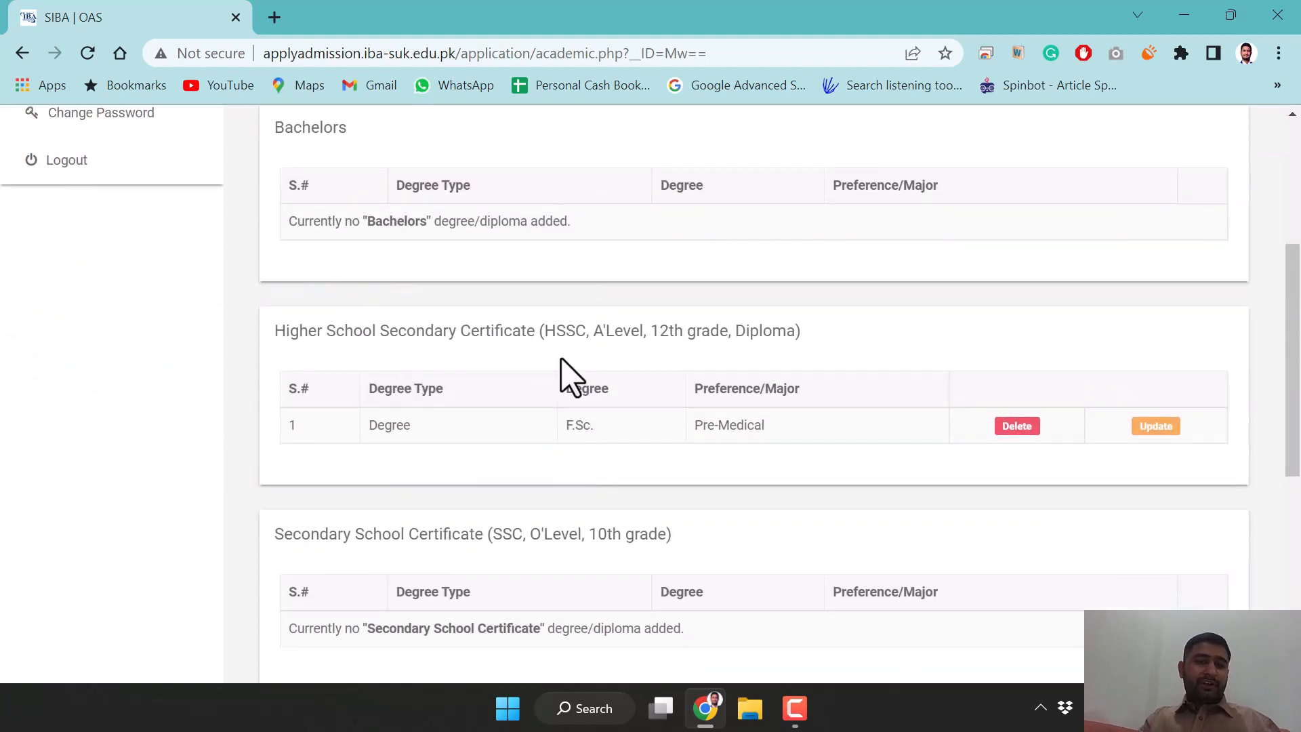
scroll(515, 449, down, 1)
scroll(515, 431, down, 1)
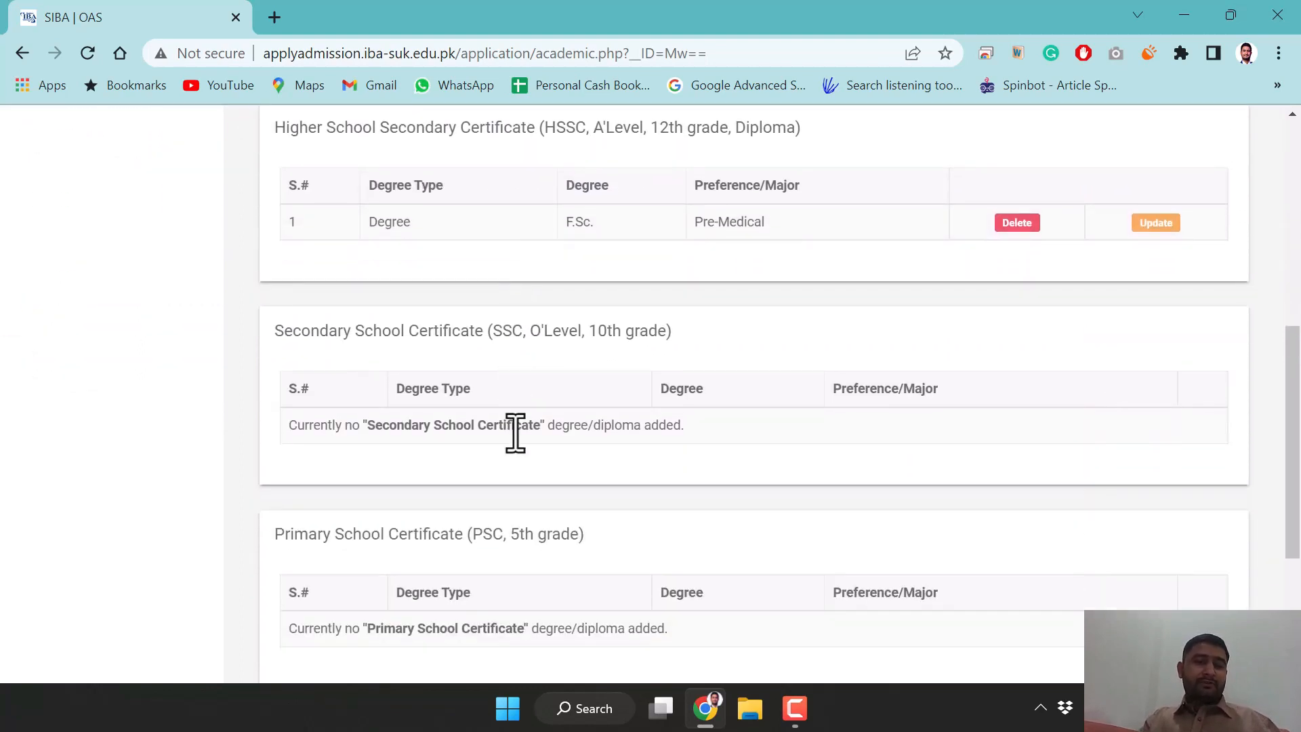
scroll(474, 468, down, 1)
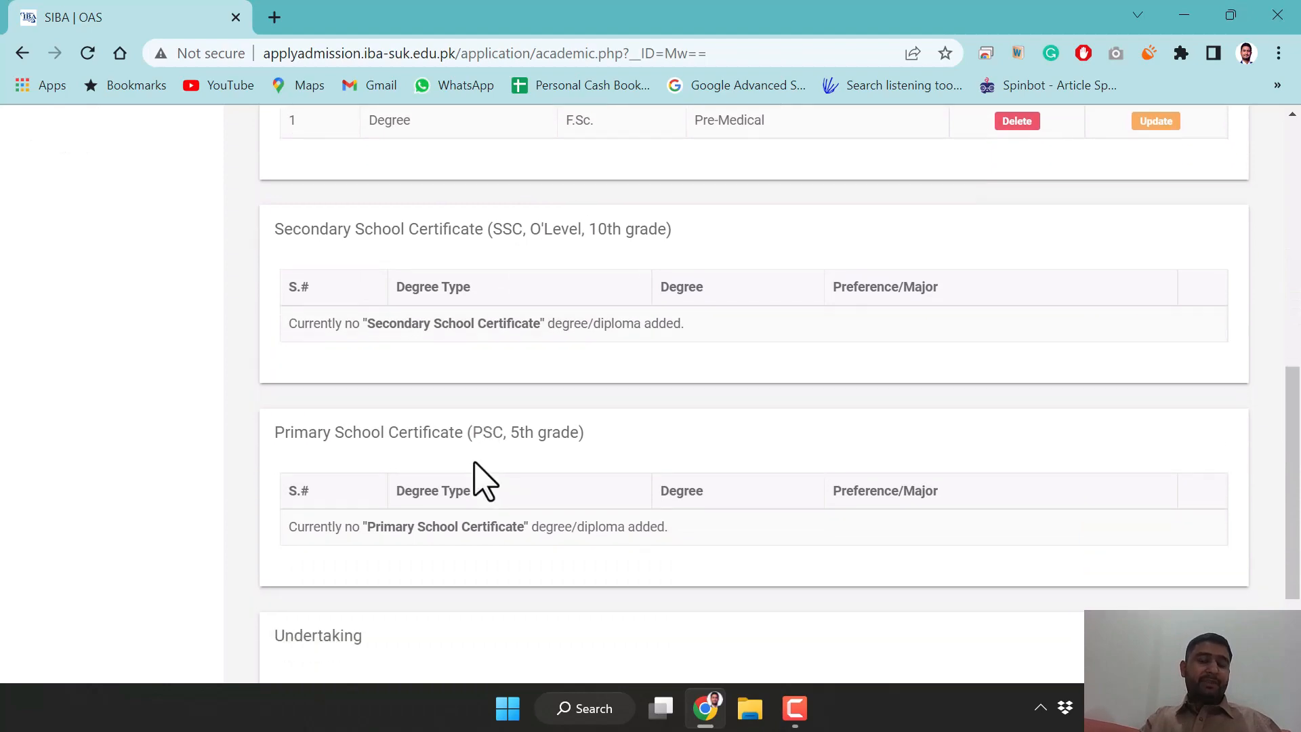
scroll(601, 481, down, 2)
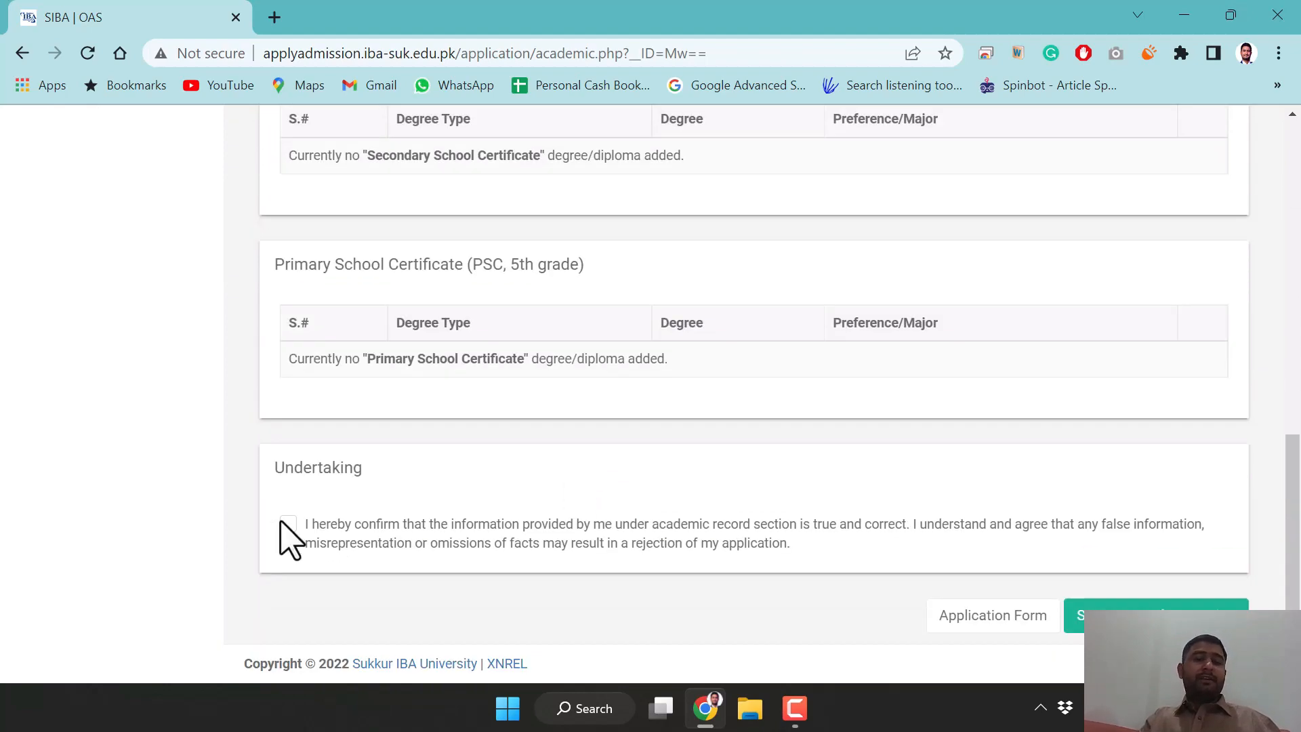
scroll(514, 465, up, 10)
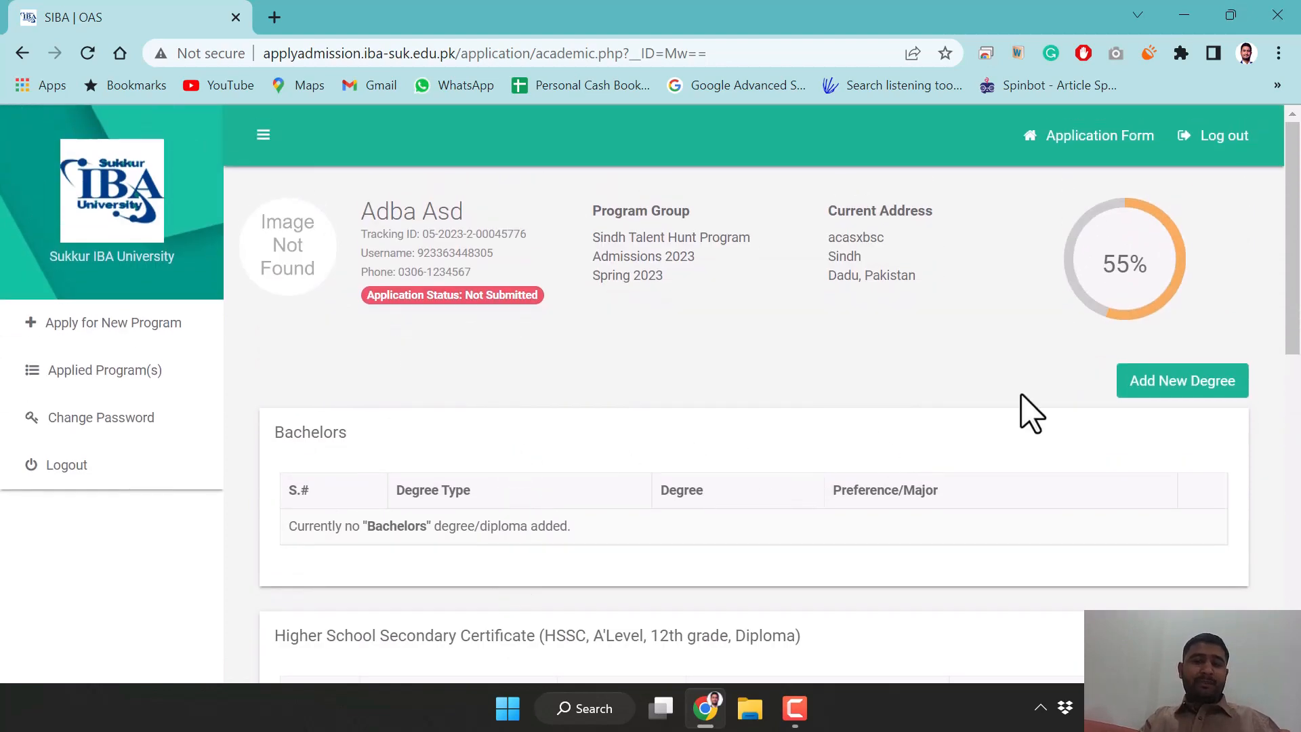
Start a new degree entry with Degree Type Diploma and Degree Level Secondary School Certificate
click(1160, 390)
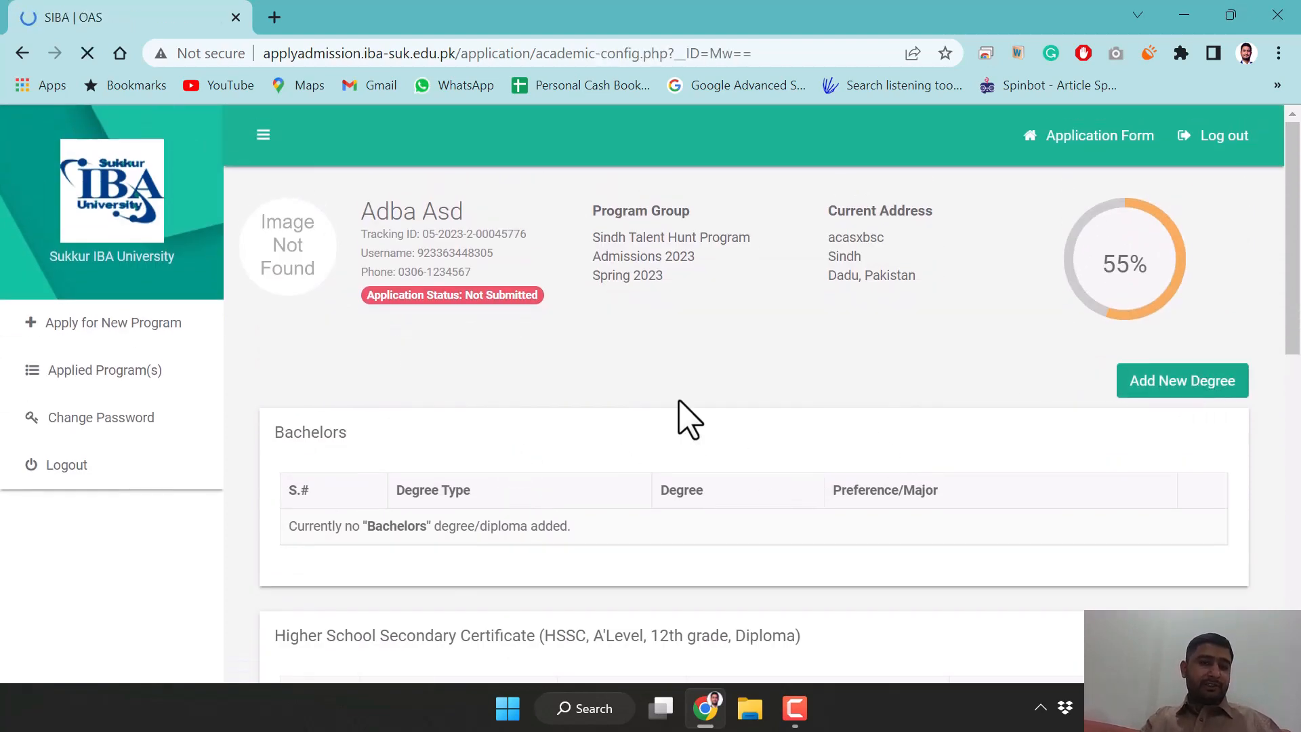
click(511, 450)
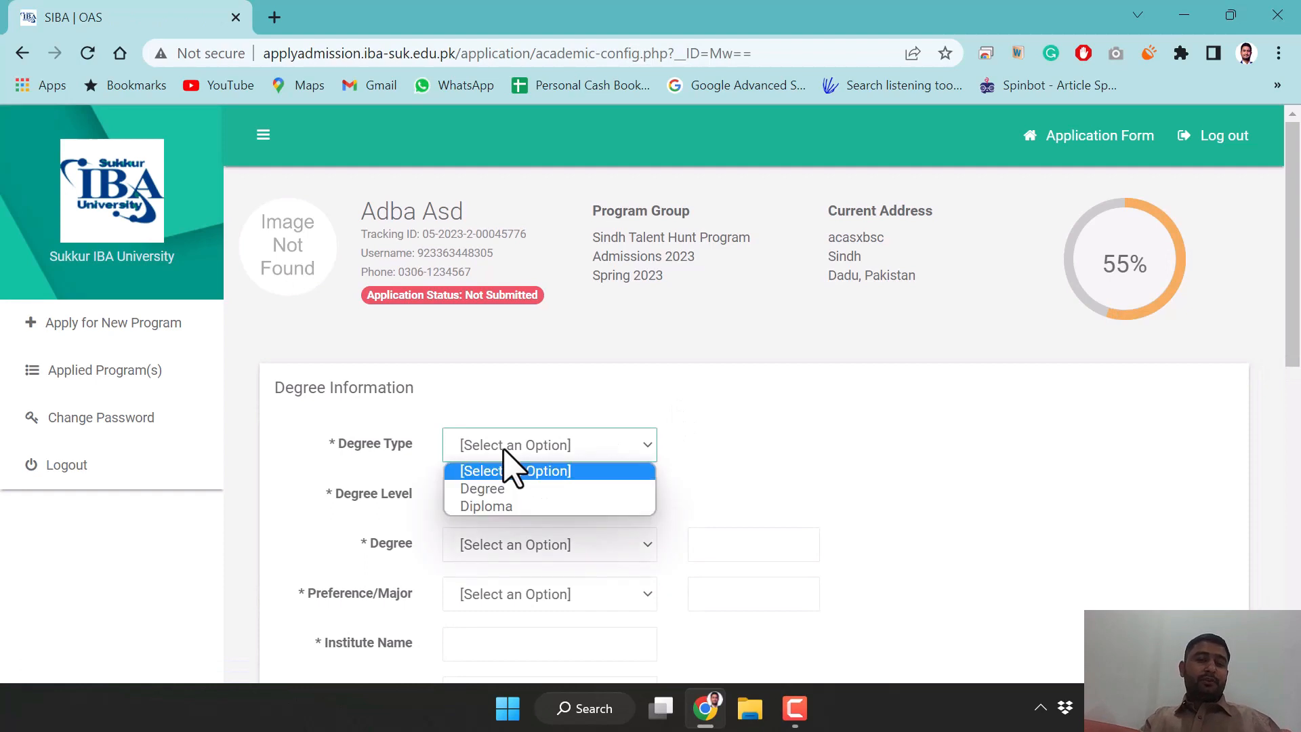
click(511, 507)
click(575, 500)
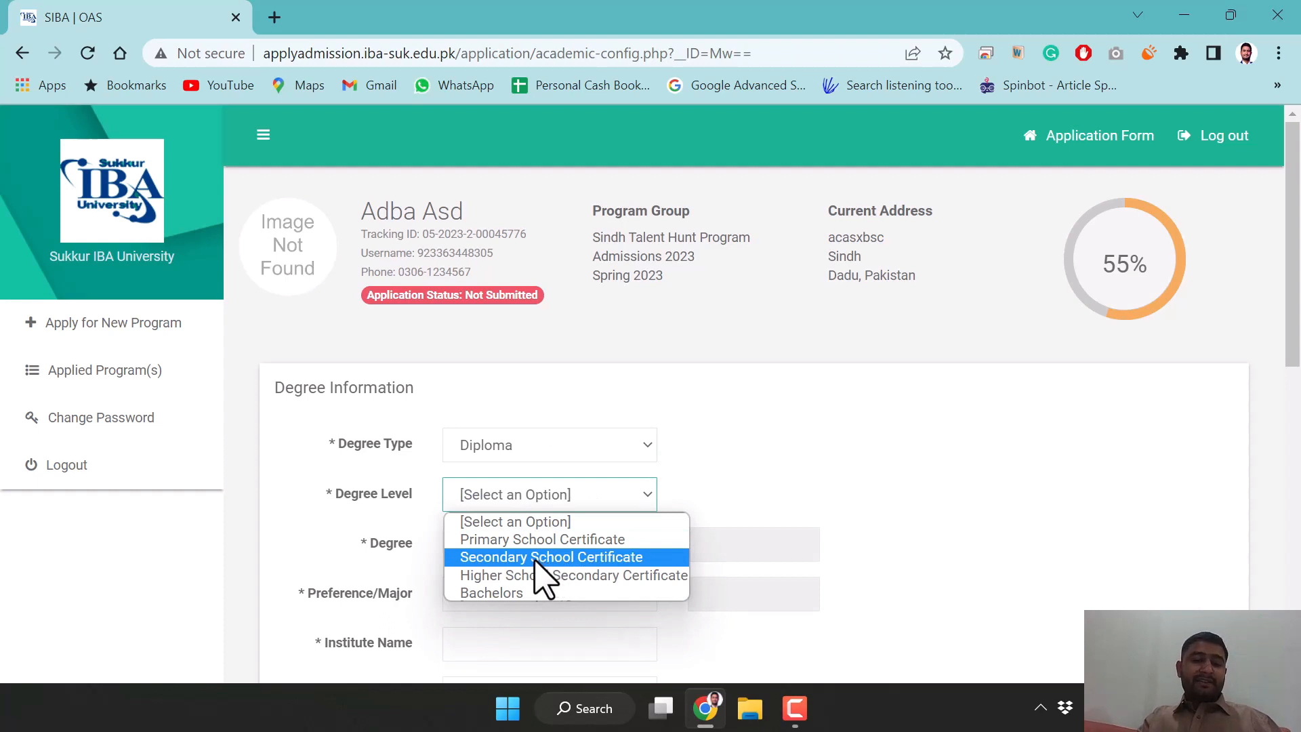
click(535, 558)
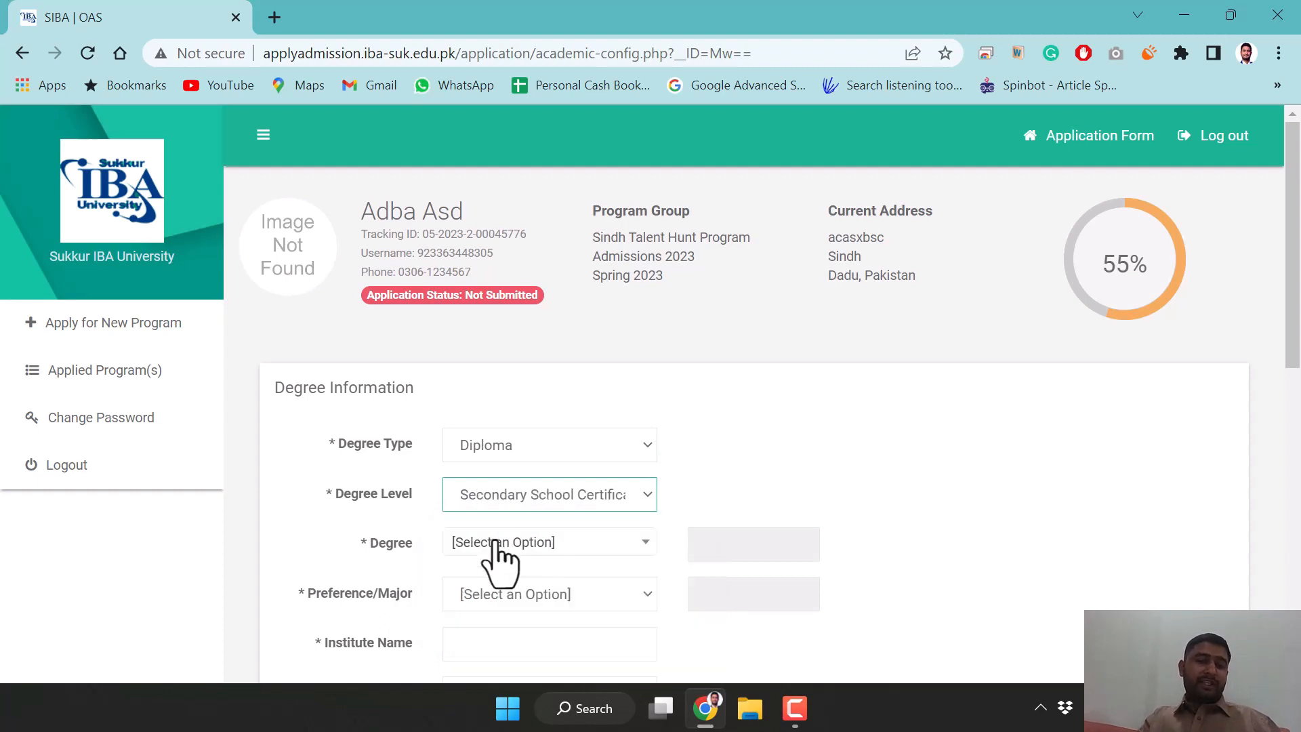
Check the Degree list (empty) and the Degree Level list, leaving both unchanged
click(498, 543)
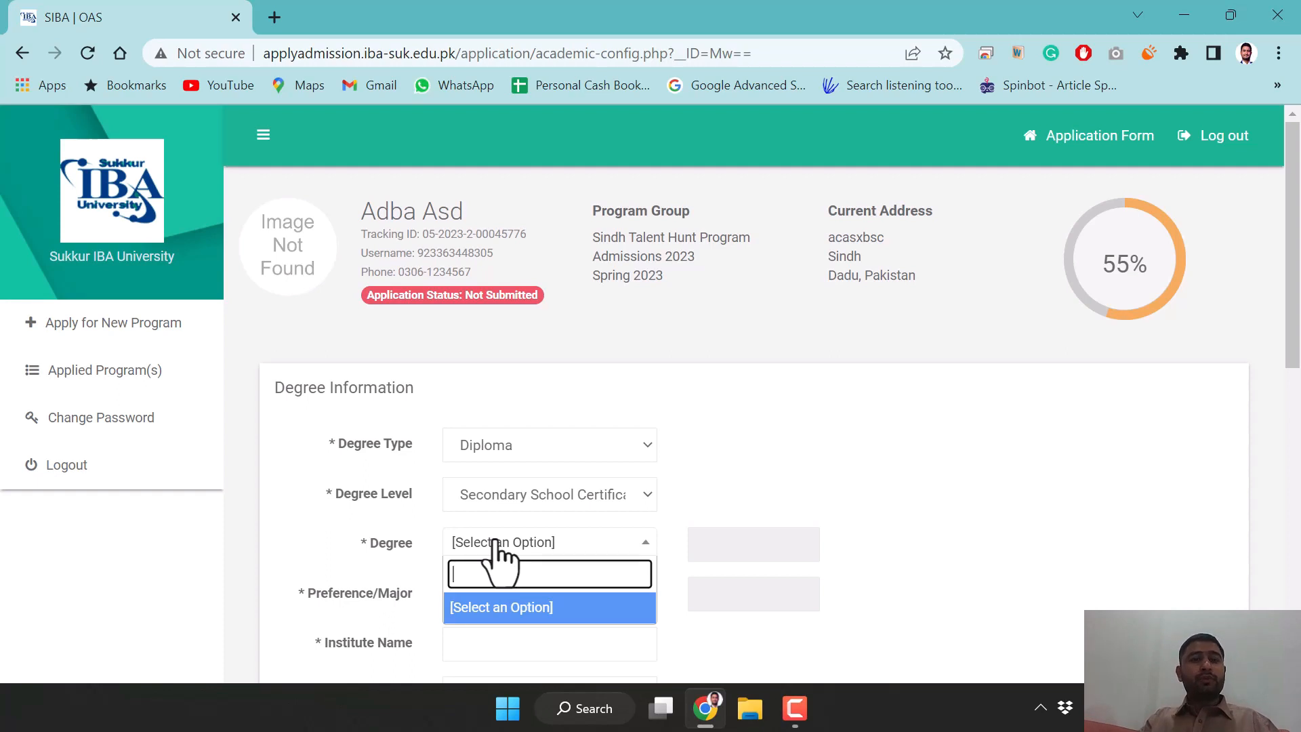
click(512, 607)
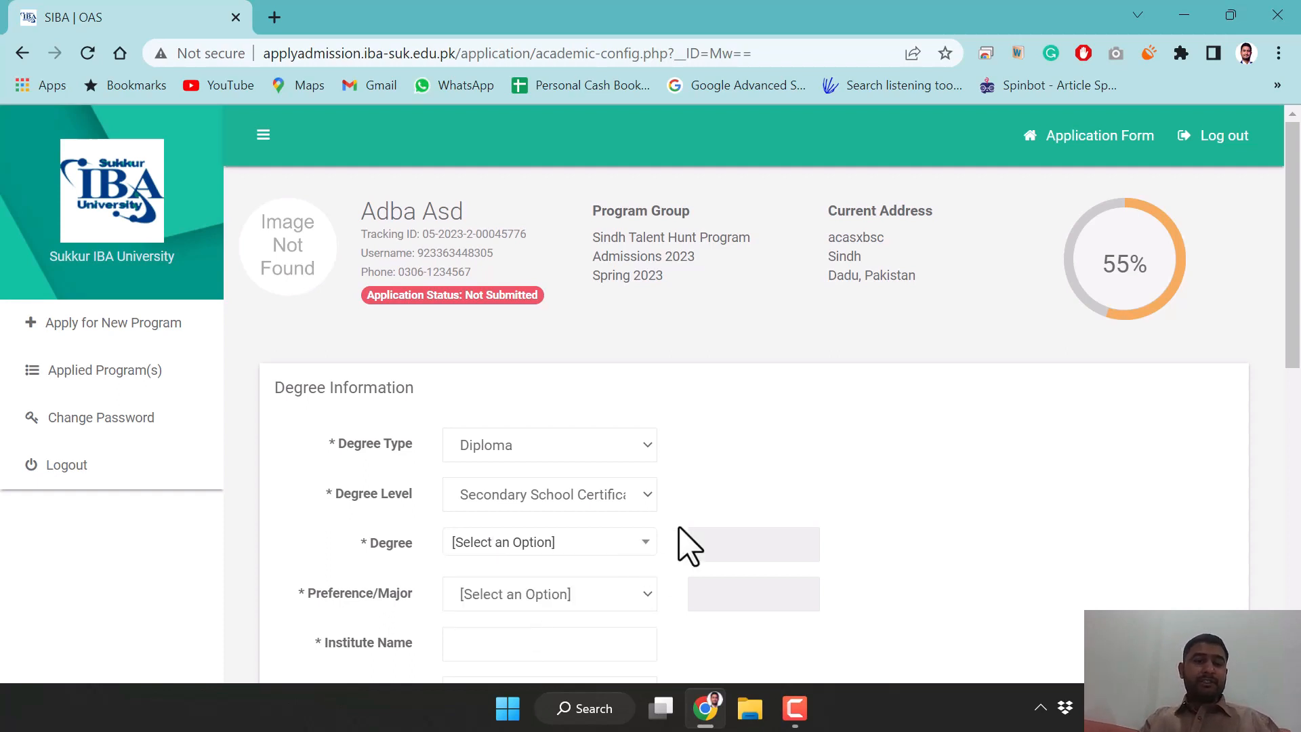
click(587, 544)
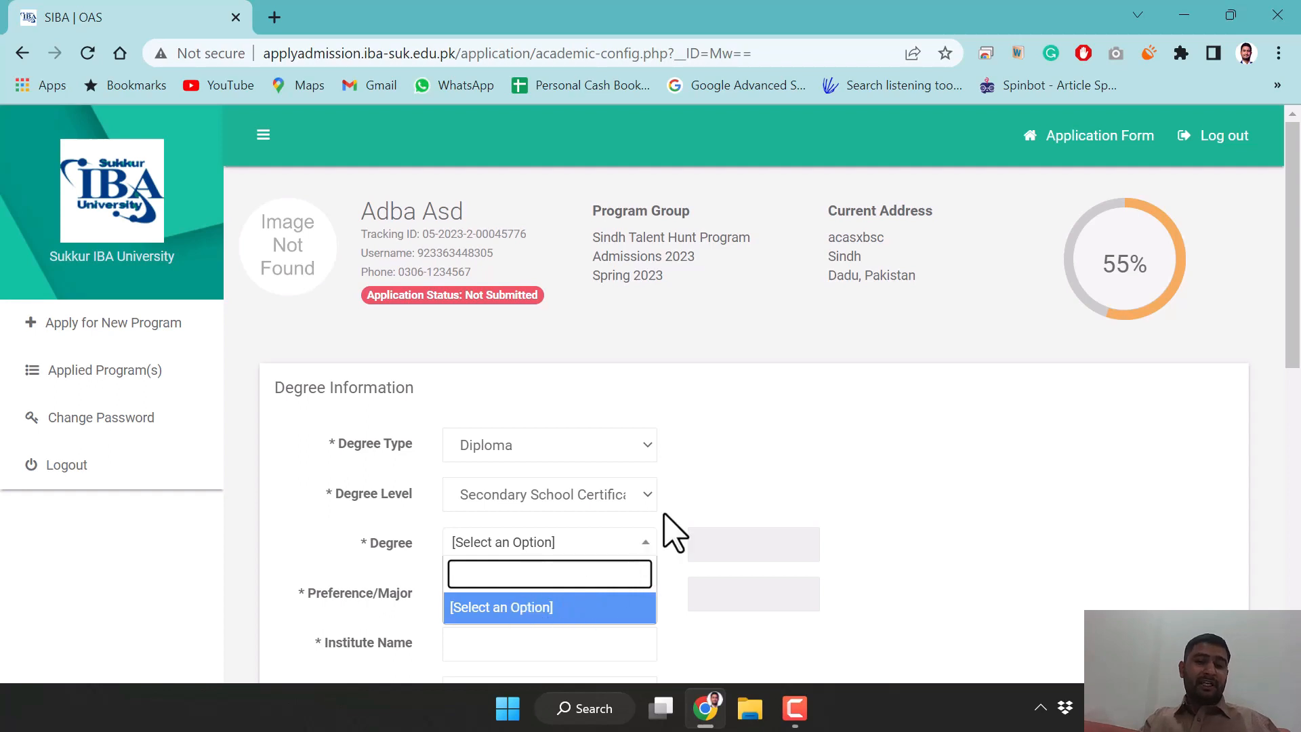
click(691, 482)
click(637, 494)
click(633, 499)
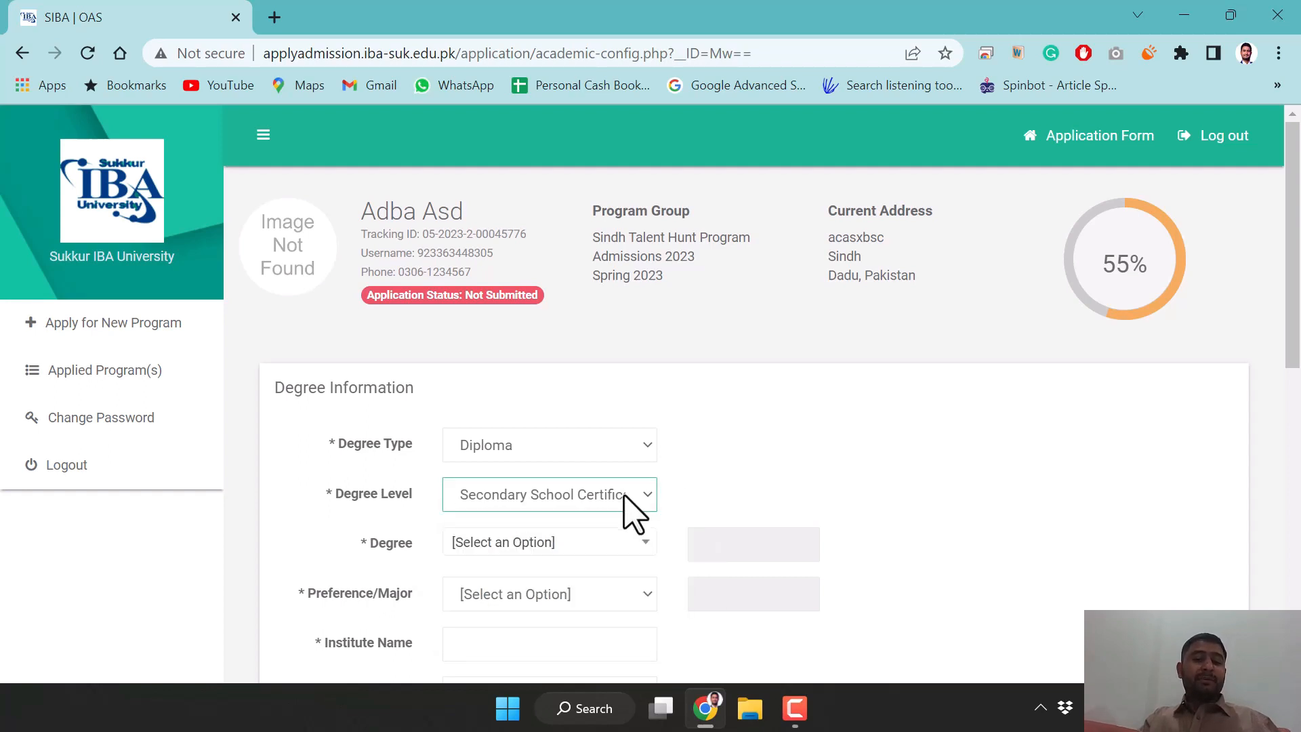
Check the still-empty Degree and Preference/Major lists, then scroll down to Marks Information
scroll(708, 514, down, 3)
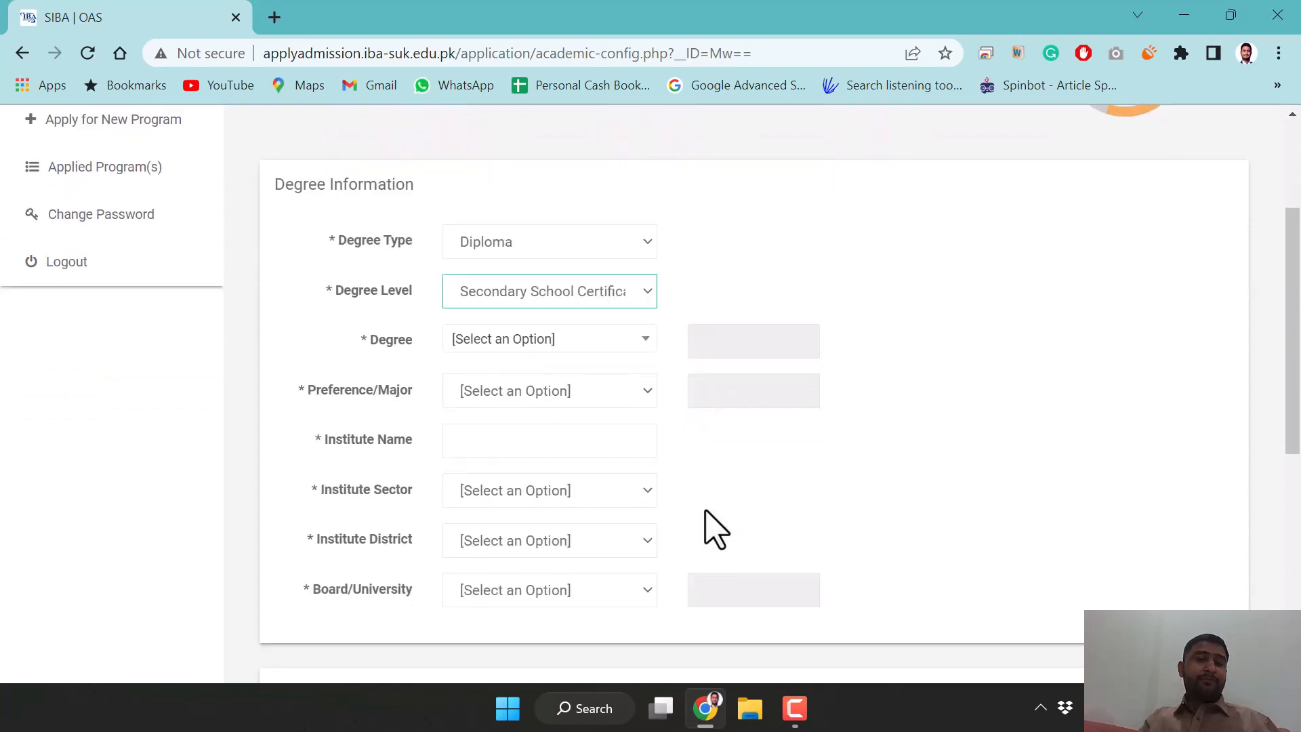
click(632, 349)
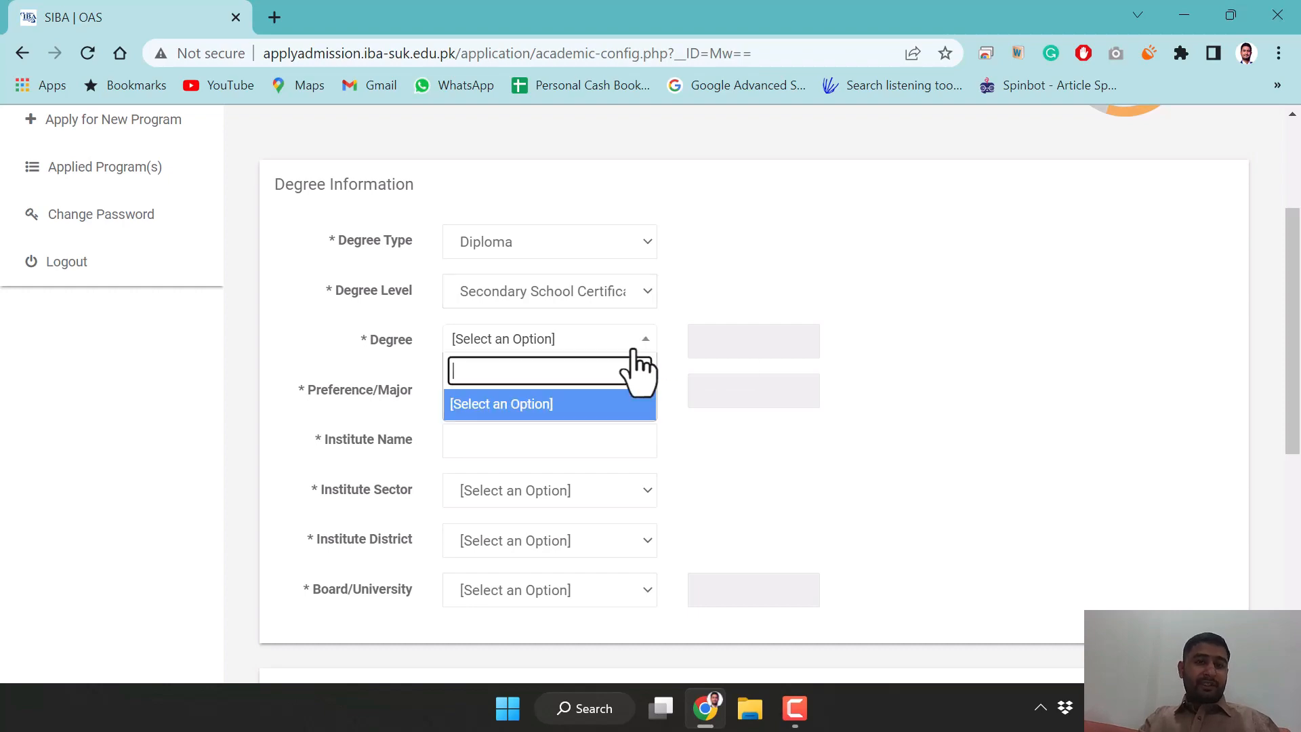
click(586, 407)
click(596, 393)
click(599, 415)
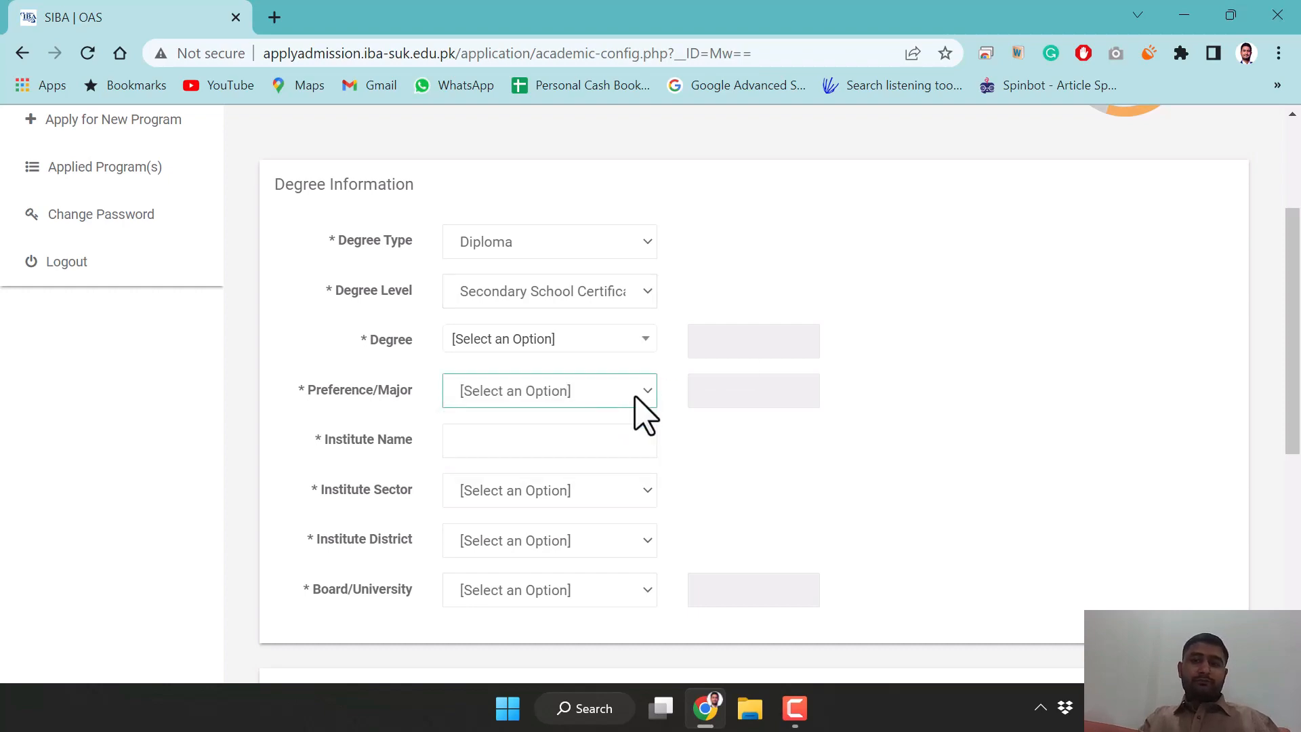
scroll(789, 471, up, 3)
scroll(789, 474, down, 10)
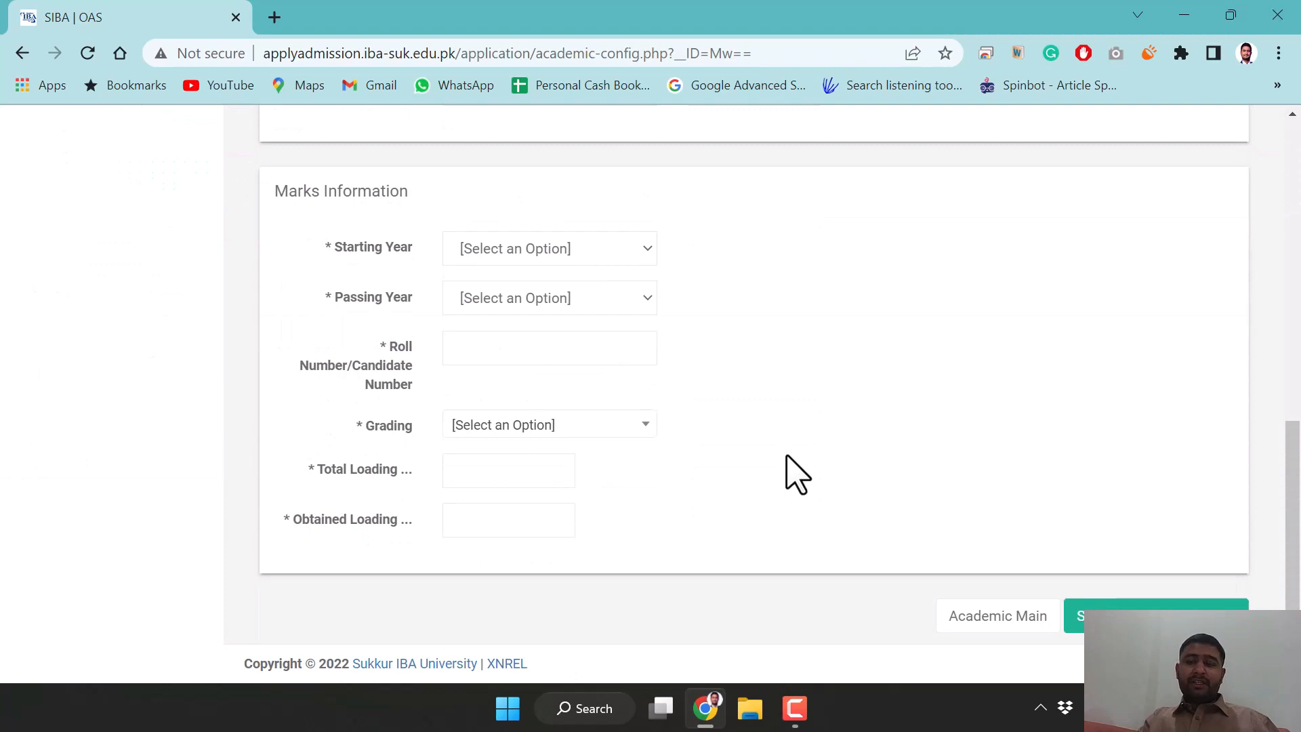
scroll(796, 474, up, 10)
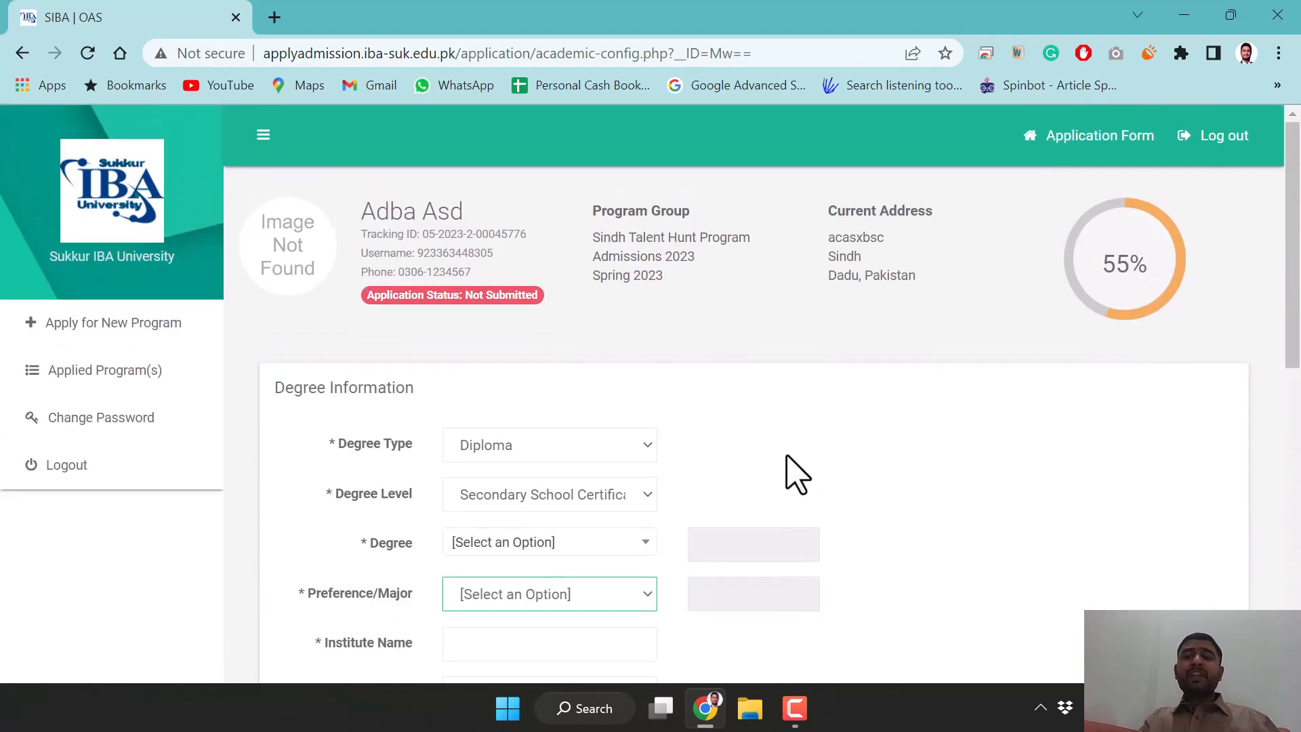
scroll(796, 474, down, 10)
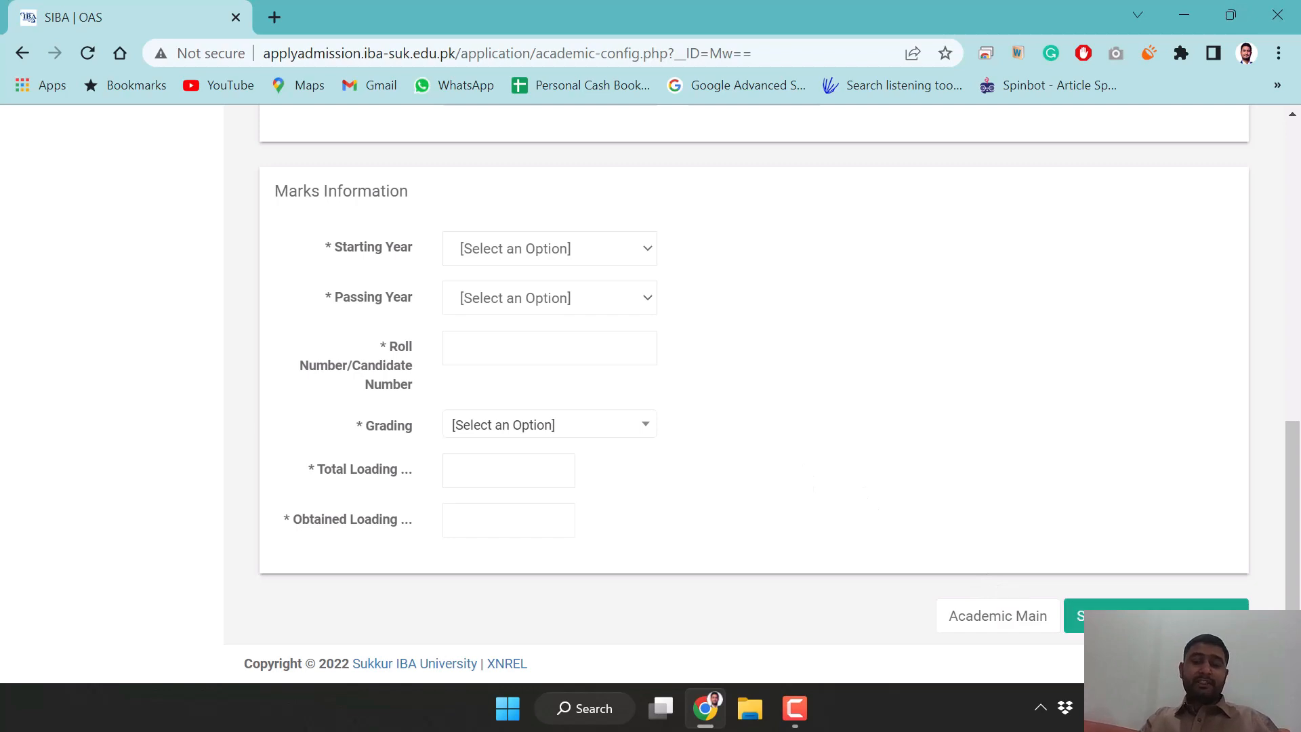
Try submitting the incomplete degree form, then return to the academic record page
click(1155, 620)
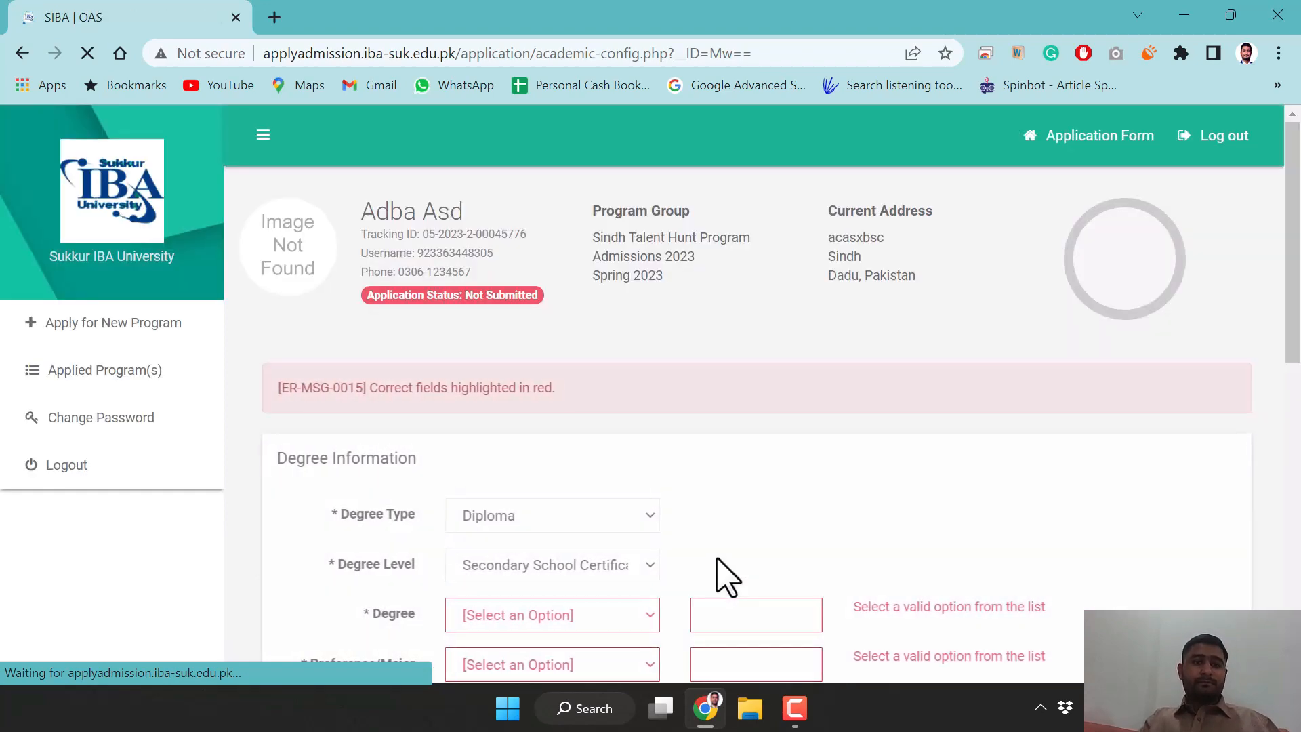
scroll(633, 520, down, 3)
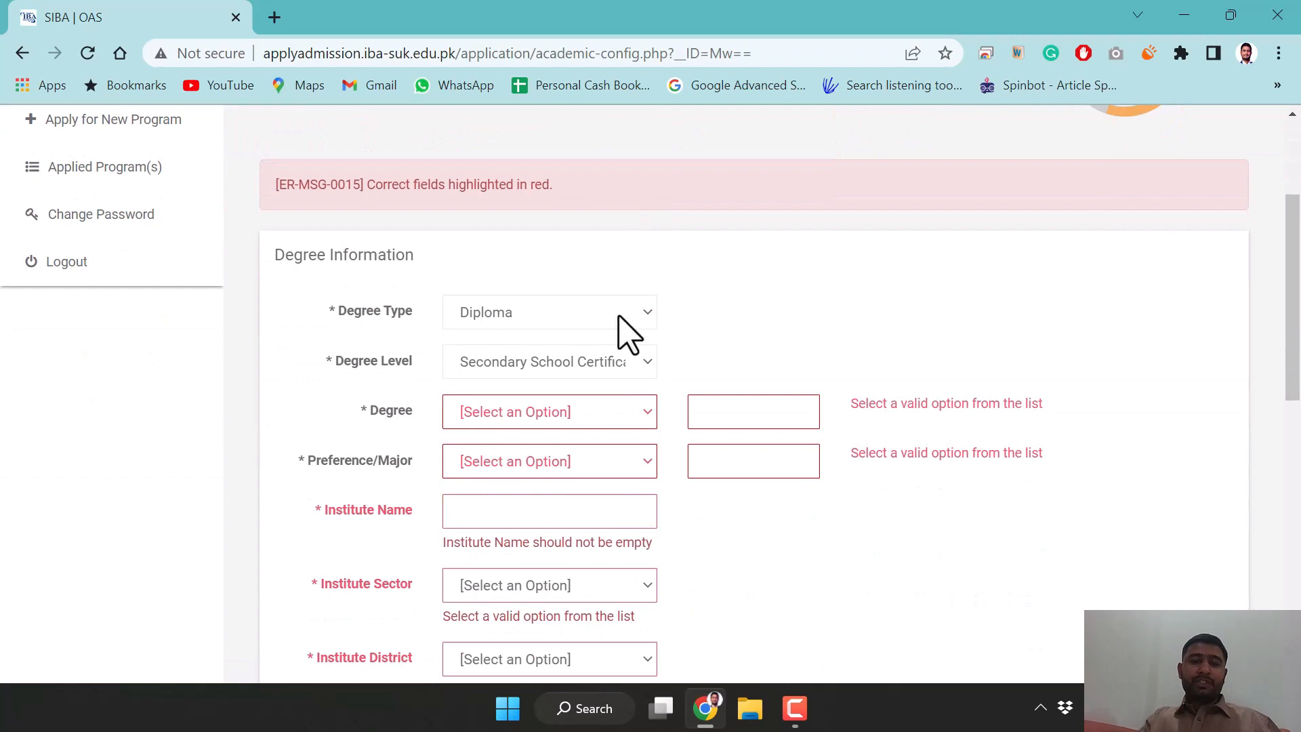
scroll(627, 356, down, 10)
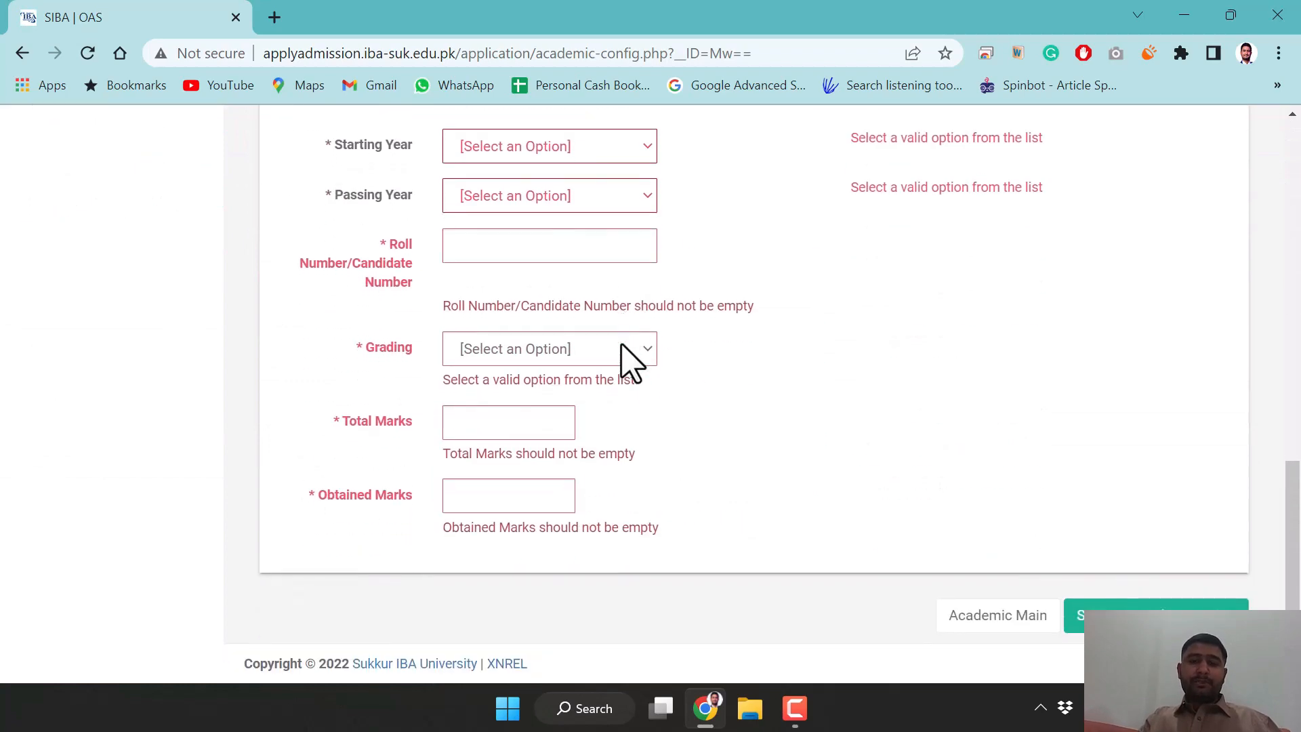
key(alt+Left)
scroll(712, 309, down, 2)
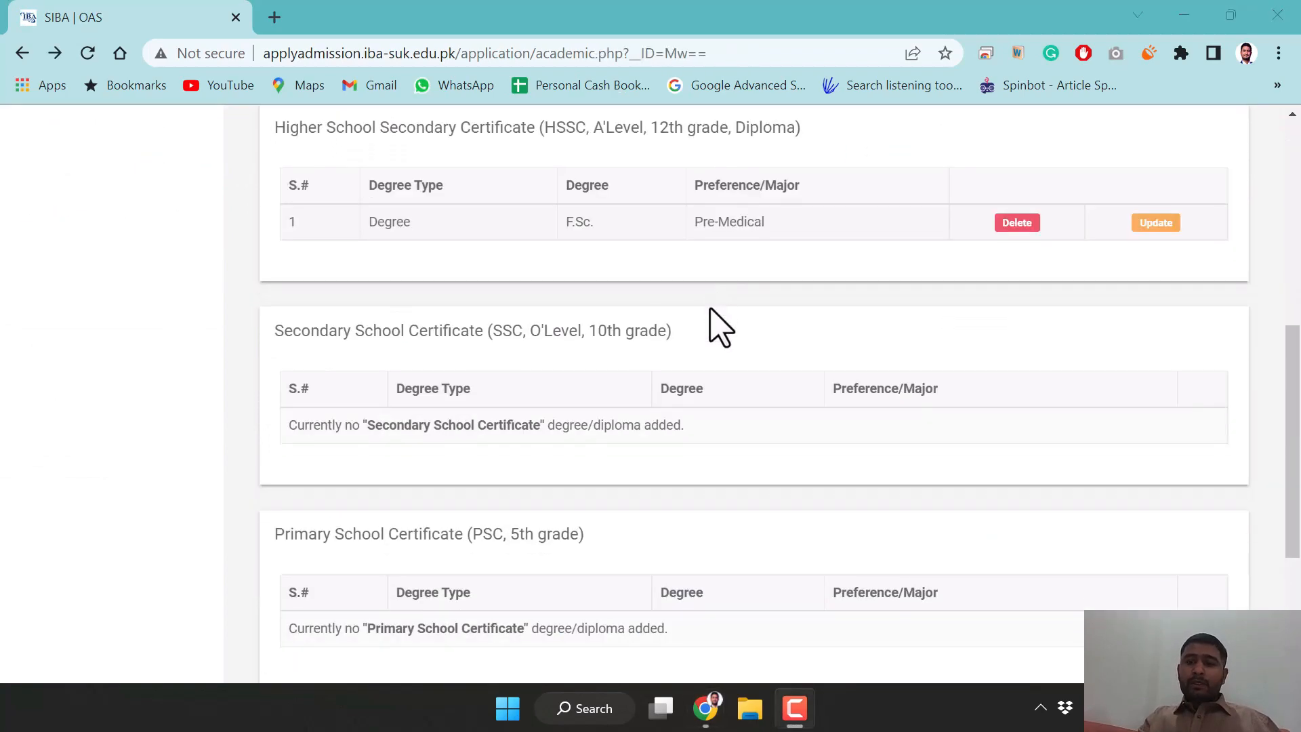
Tick the academic record Undertaking checkbox, which triggers the Secondary School Certificate required error
scroll(719, 327, down, 4)
scroll(711, 309, up, 2)
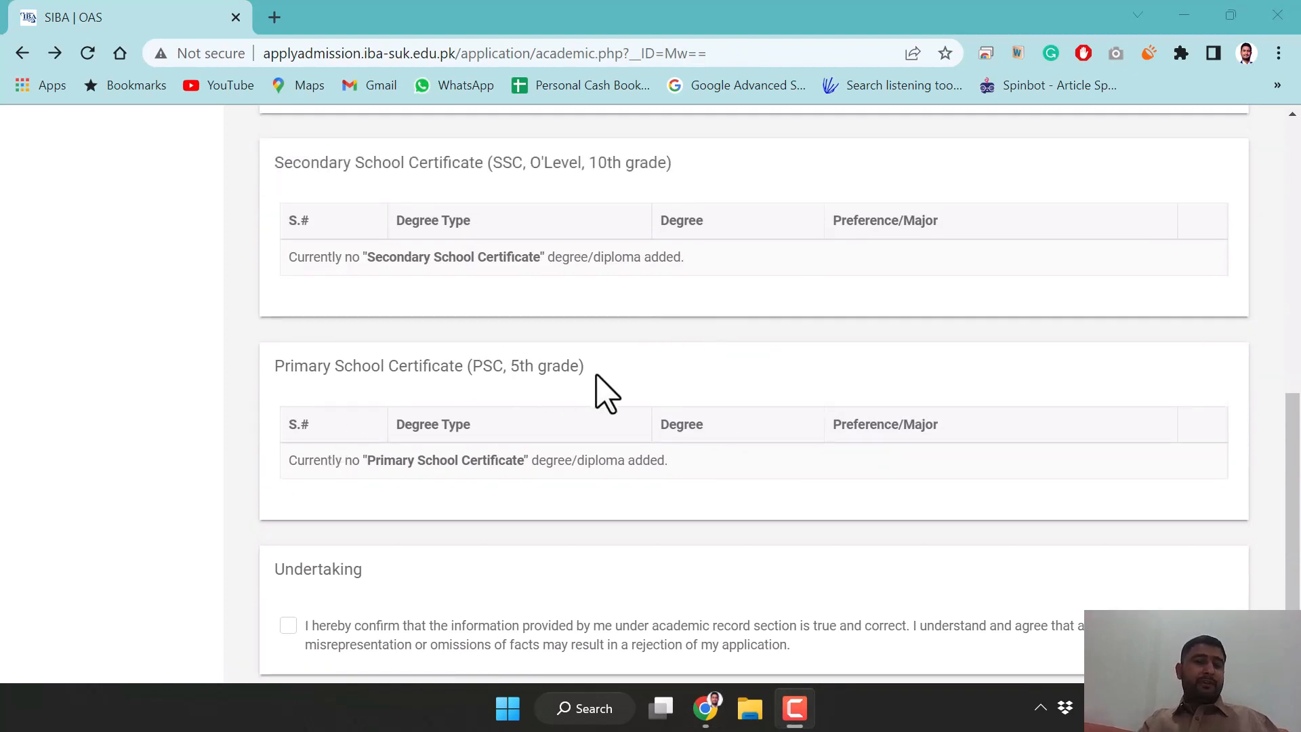
scroll(542, 353, up, 2)
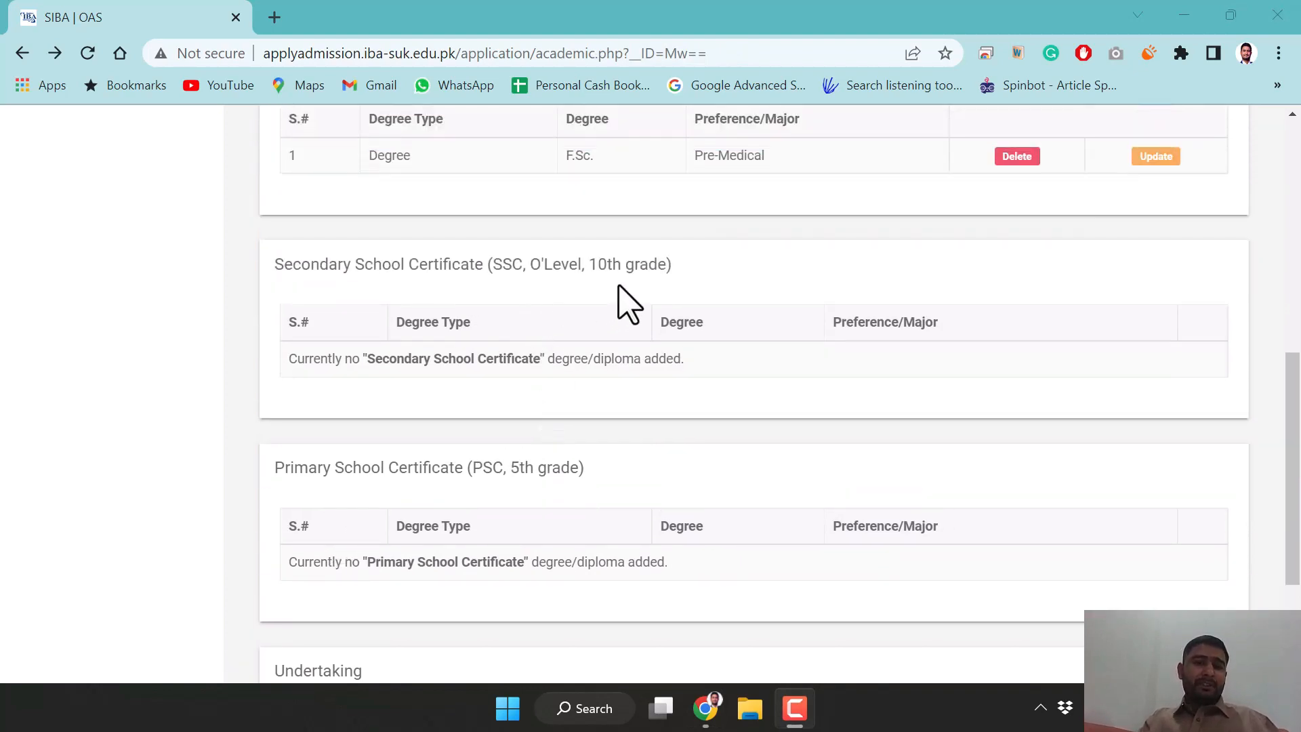
scroll(575, 407, up, 3)
scroll(542, 447, up, 1)
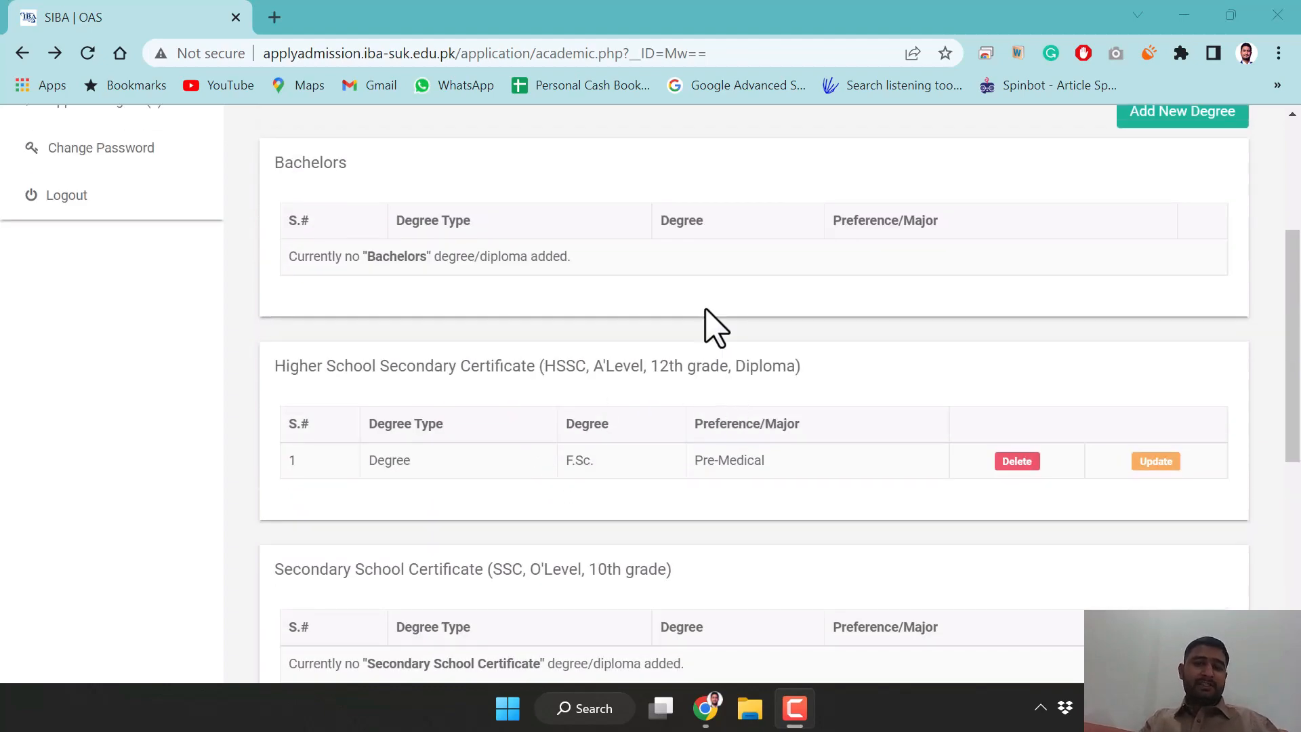
scroll(619, 319, up, 1)
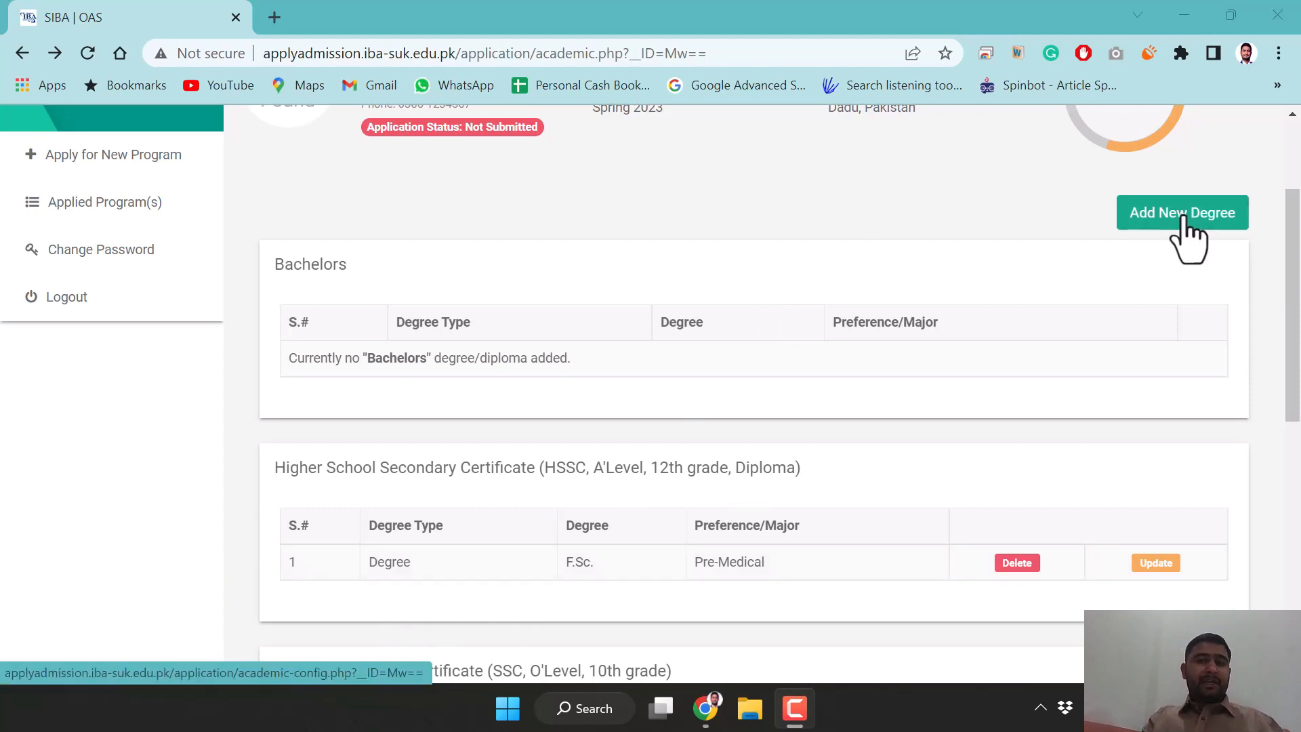
scroll(810, 396, down, 9)
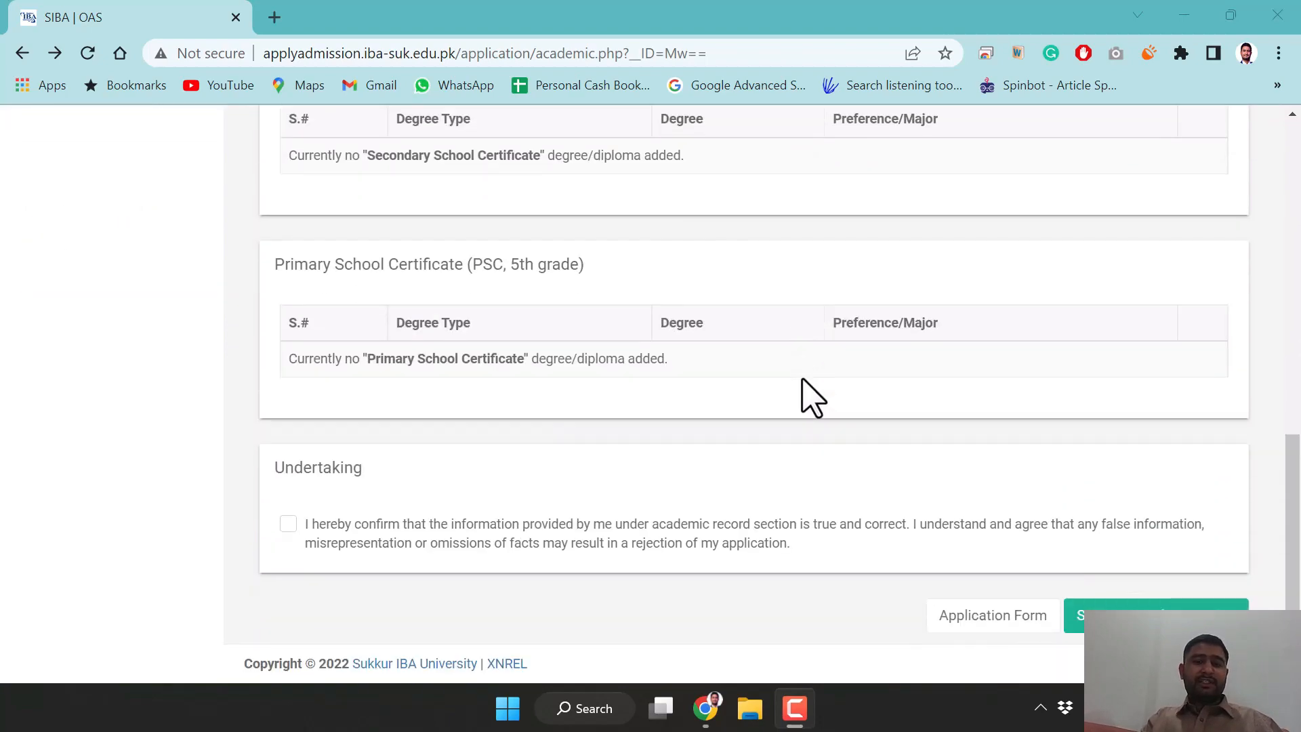
click(287, 525)
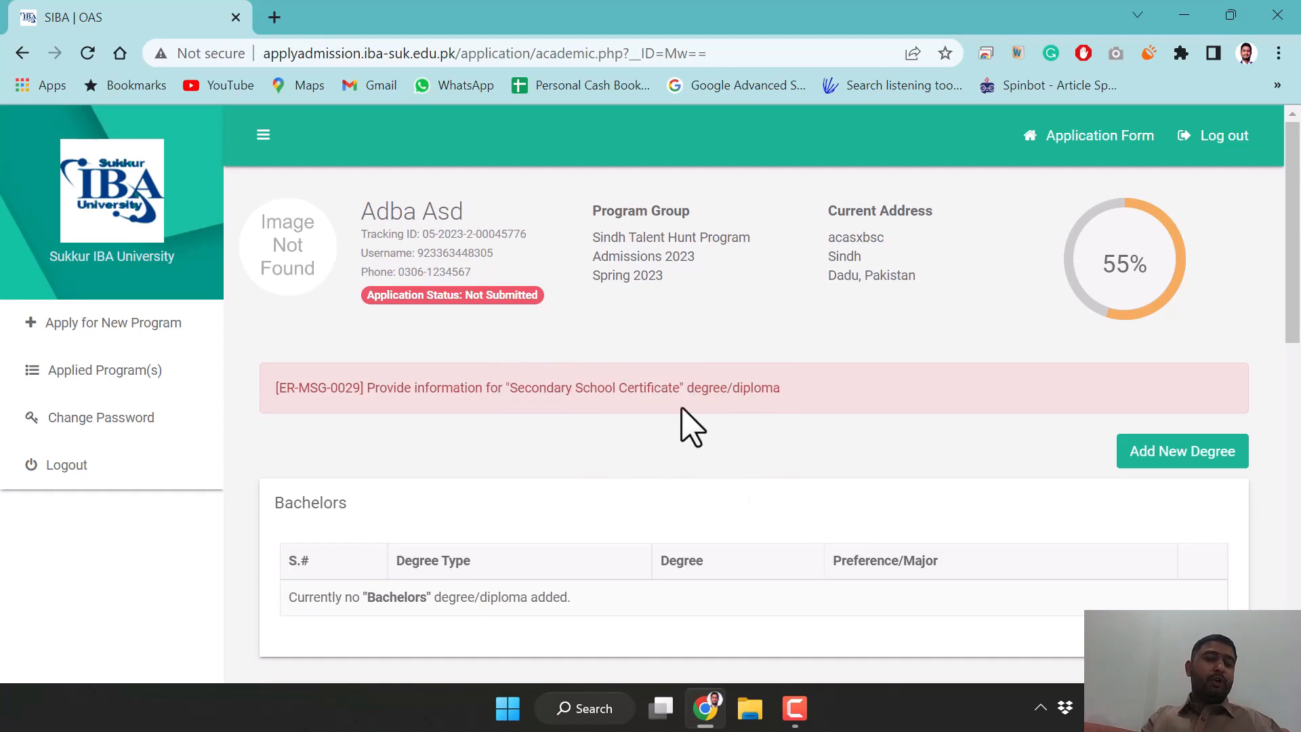
scroll(685, 440, down, 2)
scroll(1068, 267, down, 3)
scroll(1083, 270, up, 5)
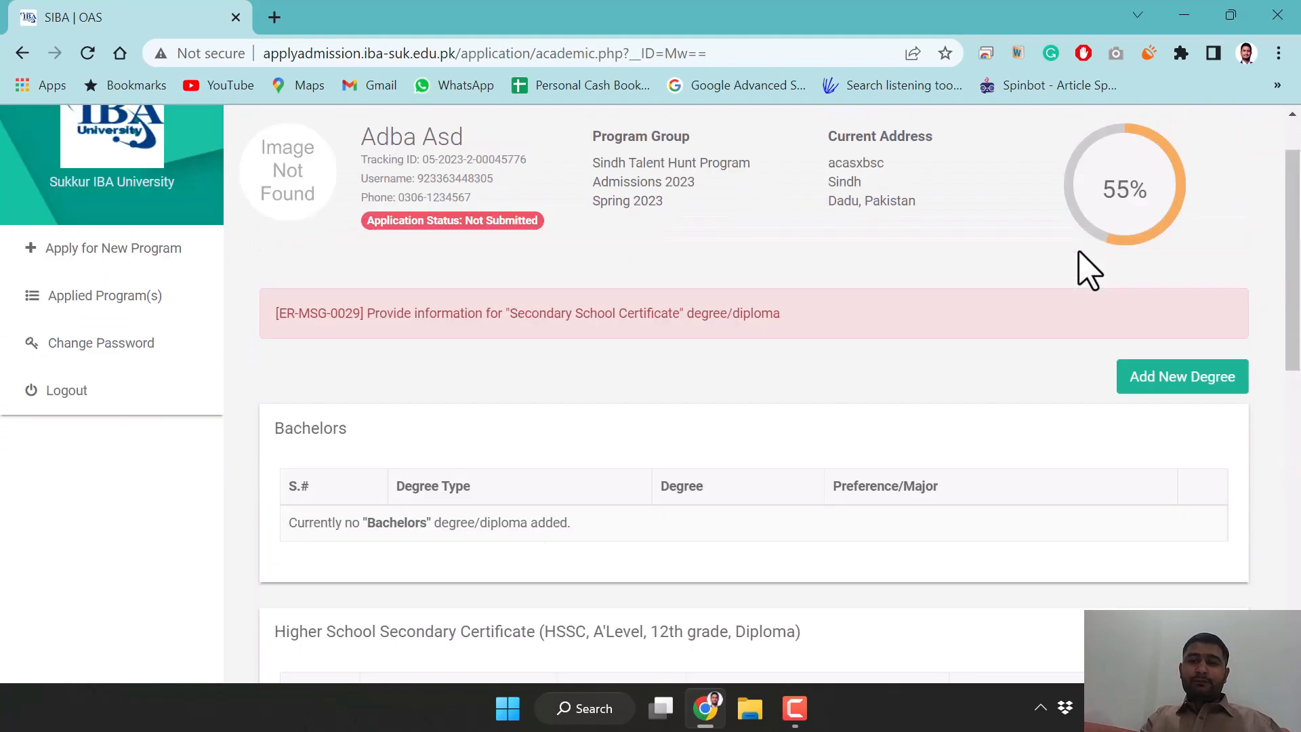
scroll(1084, 270, down, 10)
scroll(1176, 291, up, 6)
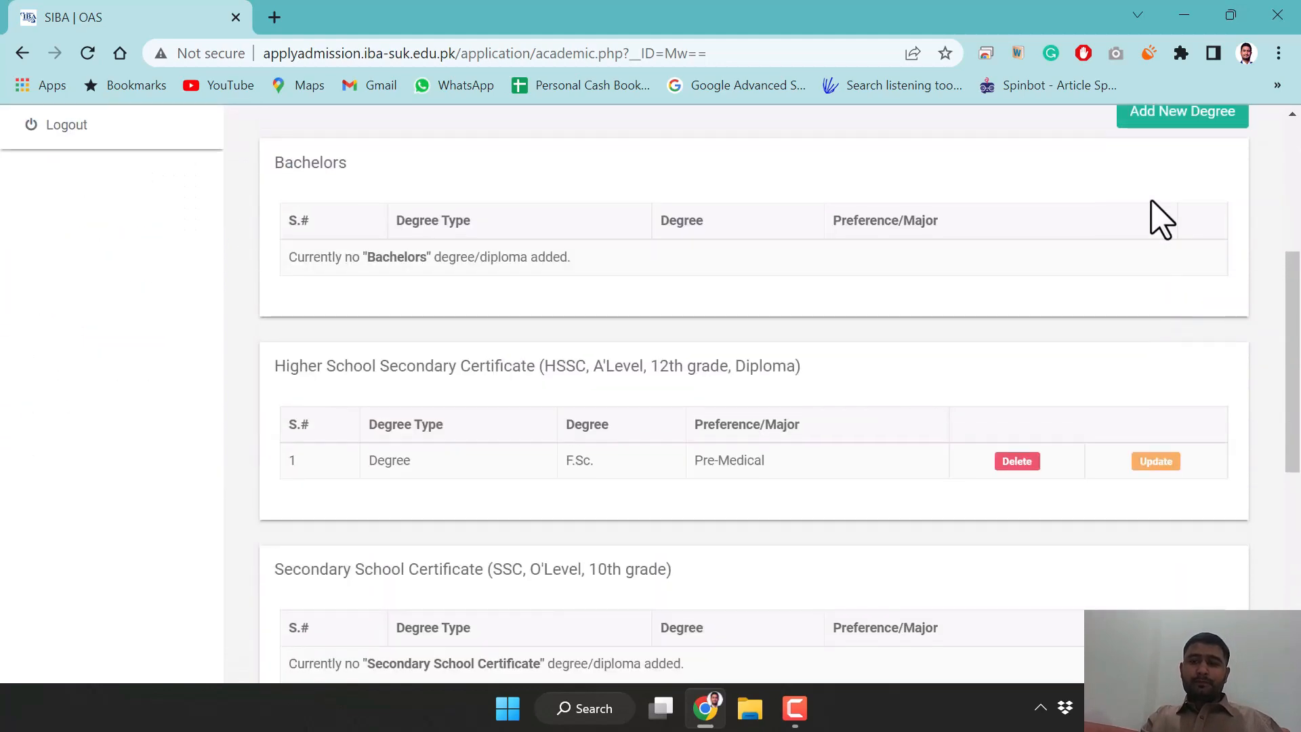
Start another degree entry, setting type to Diploma and level to Secondary School Certificate
click(1142, 115)
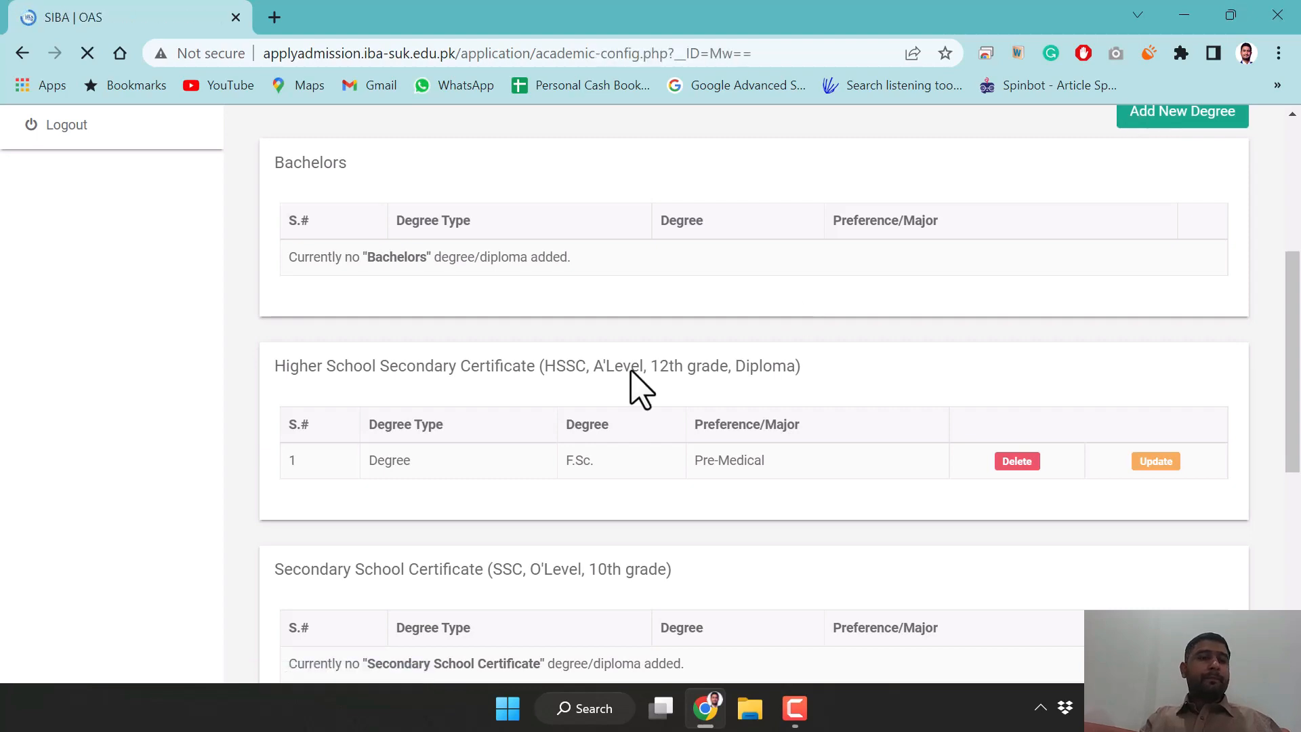
click(529, 448)
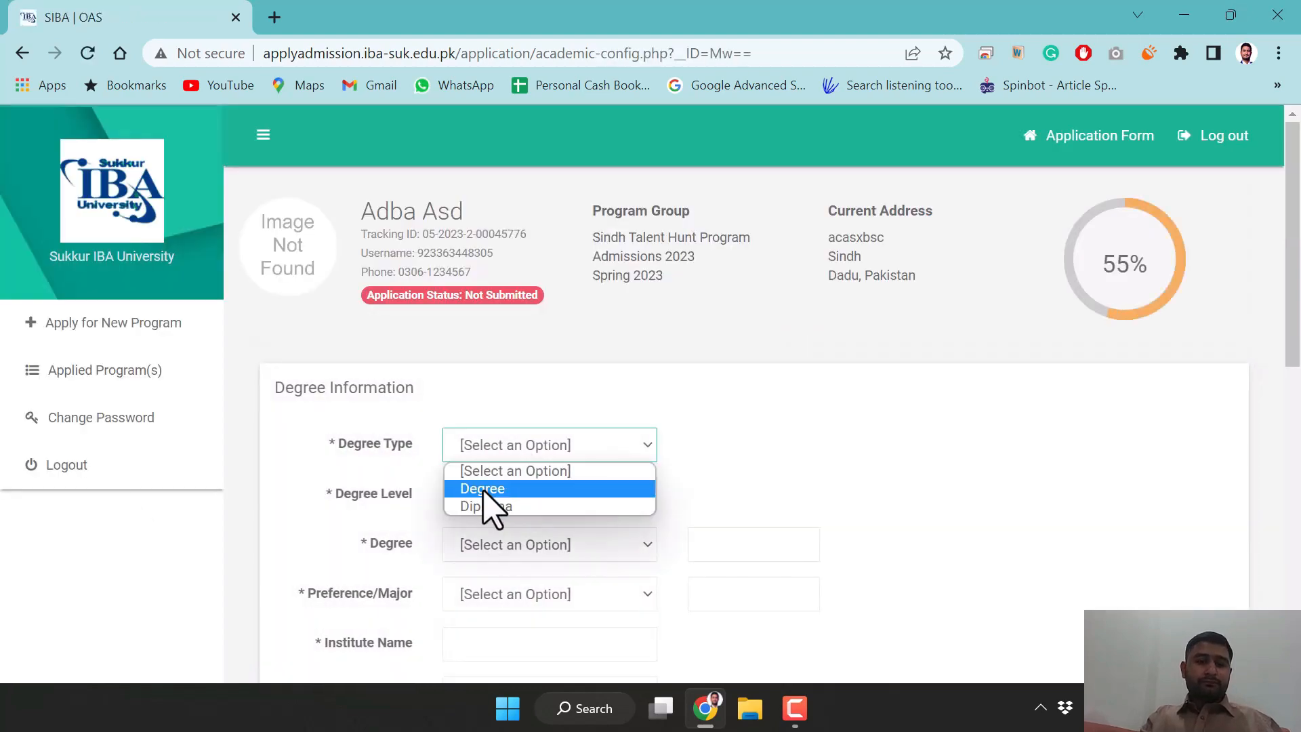
click(485, 492)
click(493, 455)
click(502, 507)
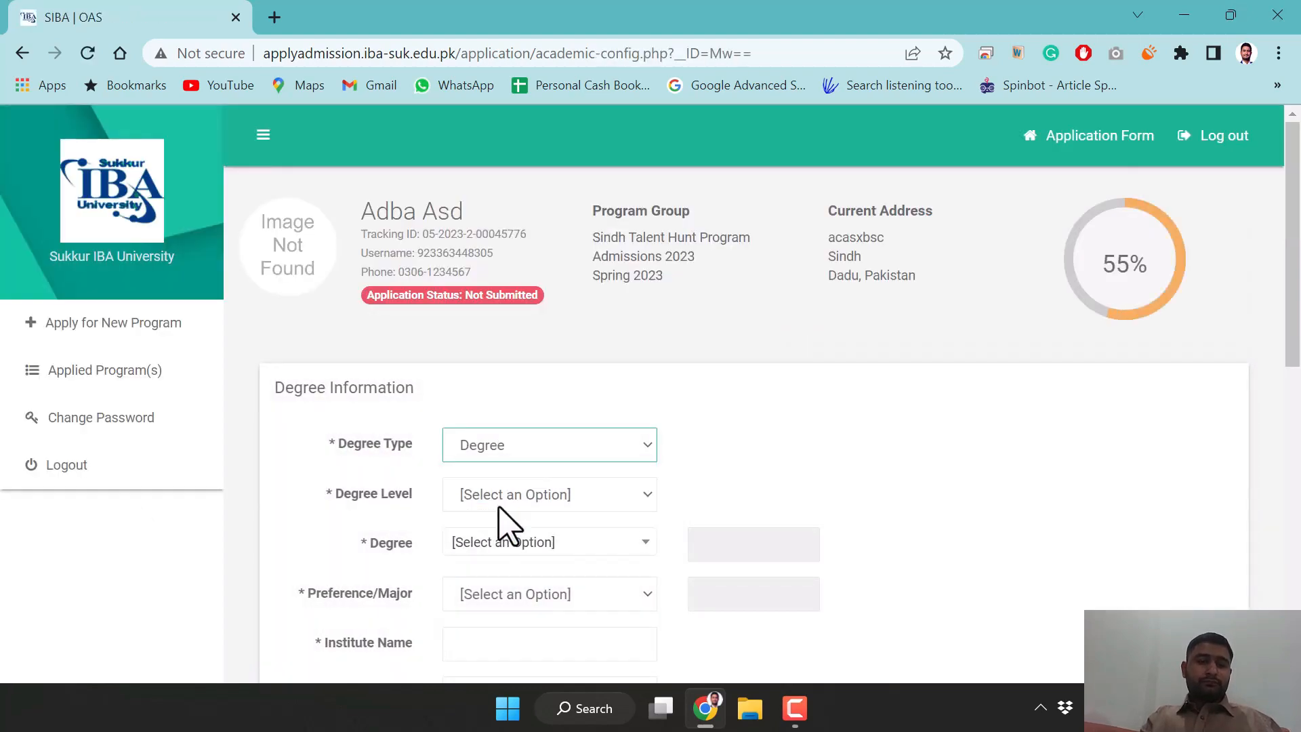
click(498, 495)
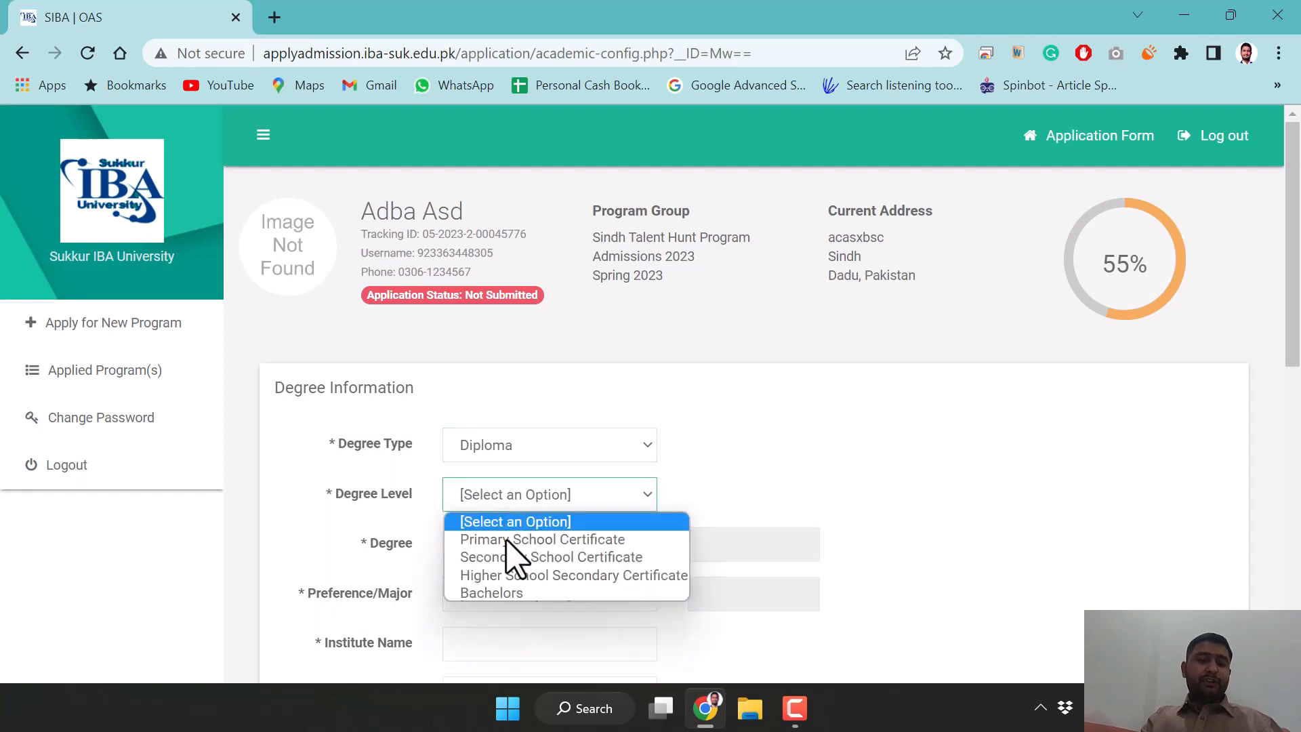
click(509, 557)
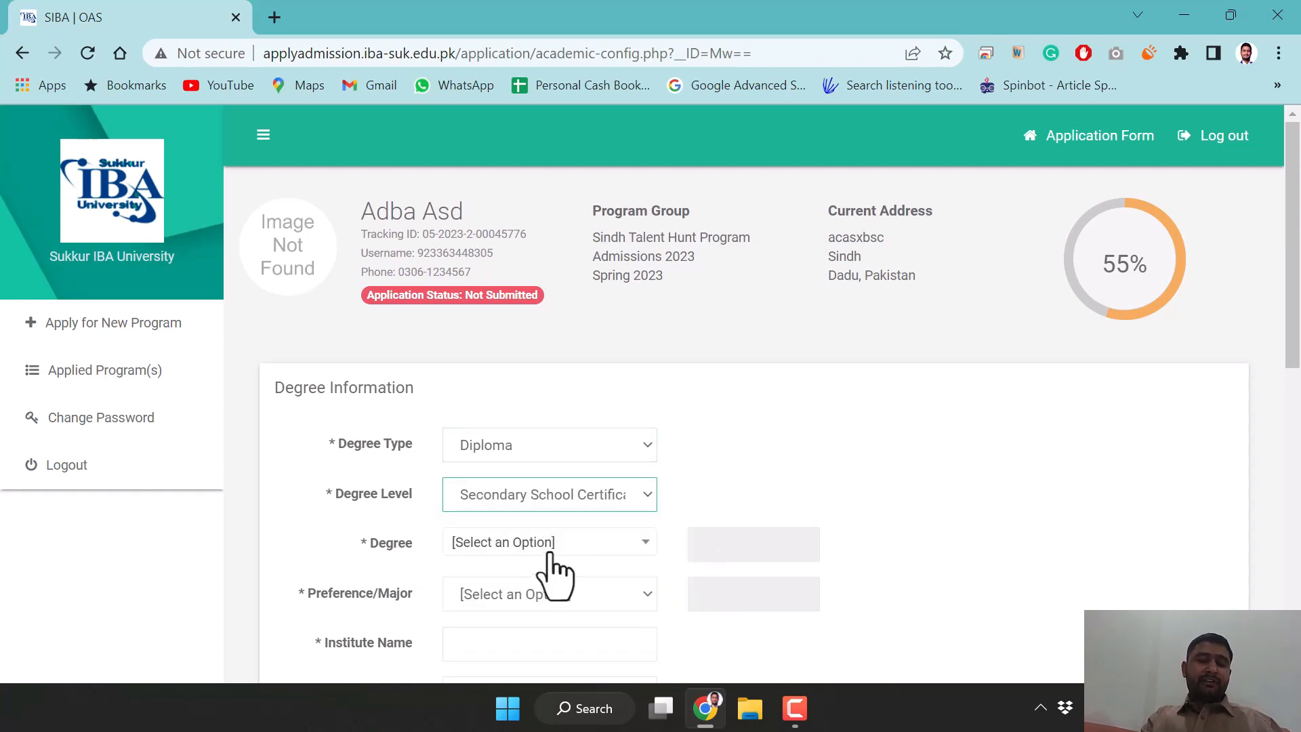
Search the empty Degree list for 'asd' and check Preference/Major, then go back to the overview
click(534, 547)
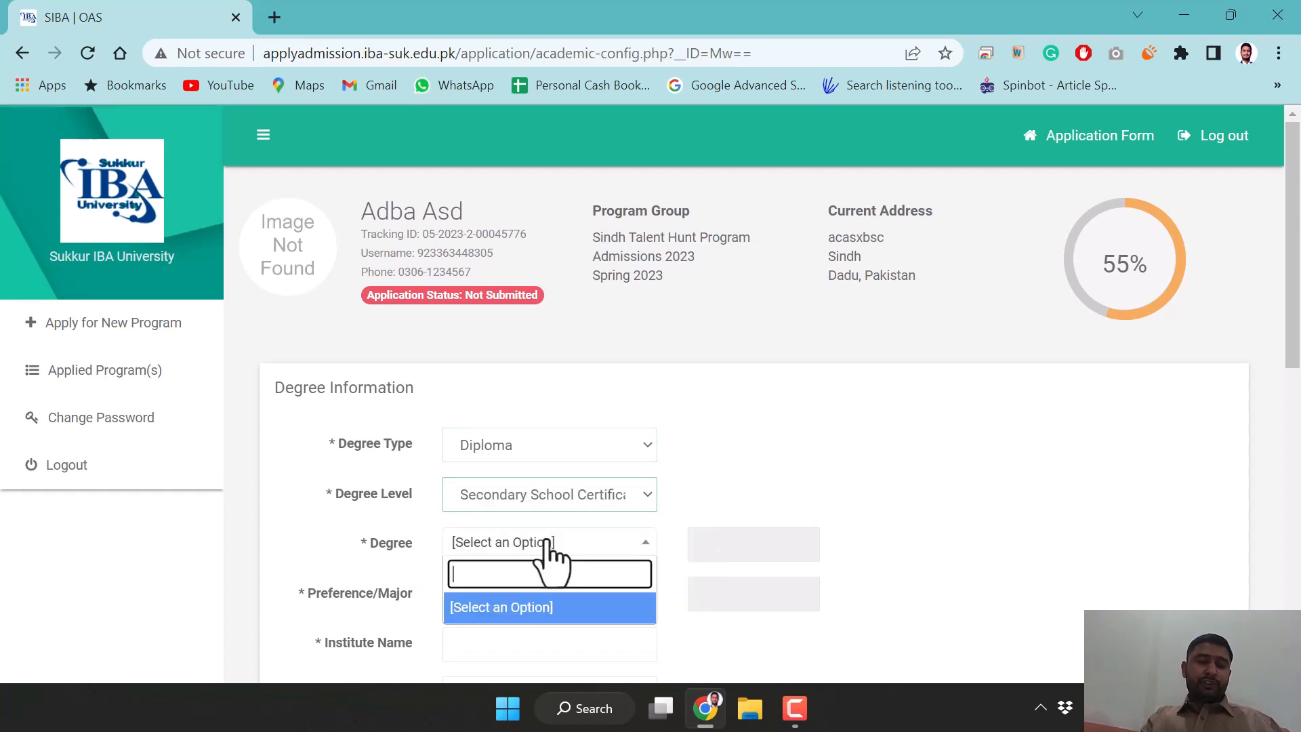
click(512, 609)
click(506, 594)
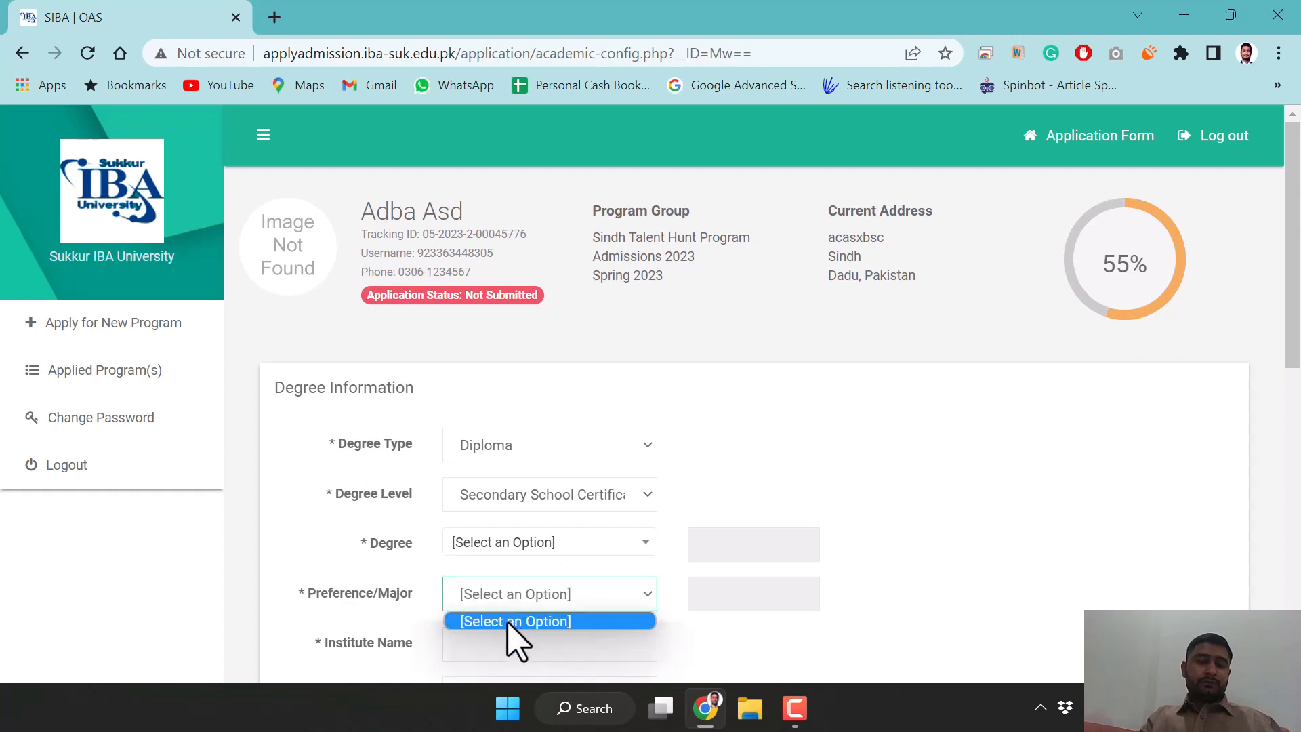
click(512, 619)
click(515, 554)
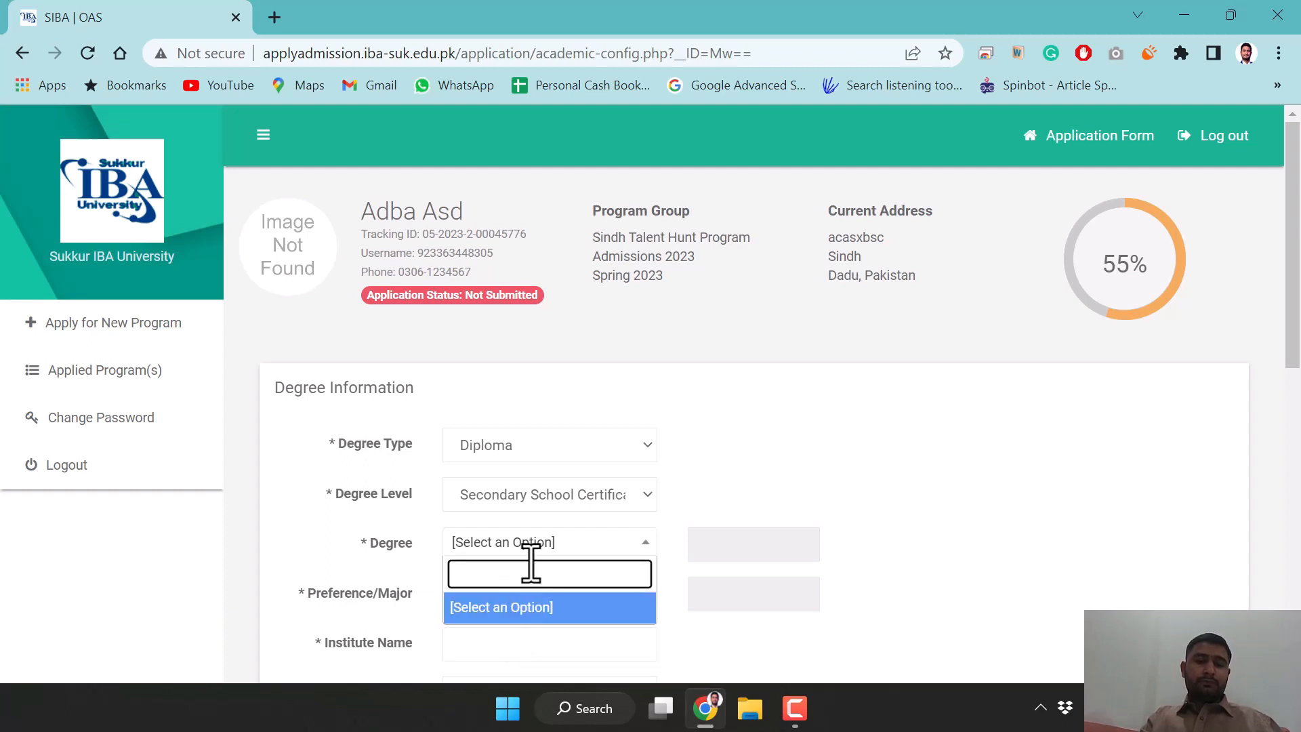
text(asd)
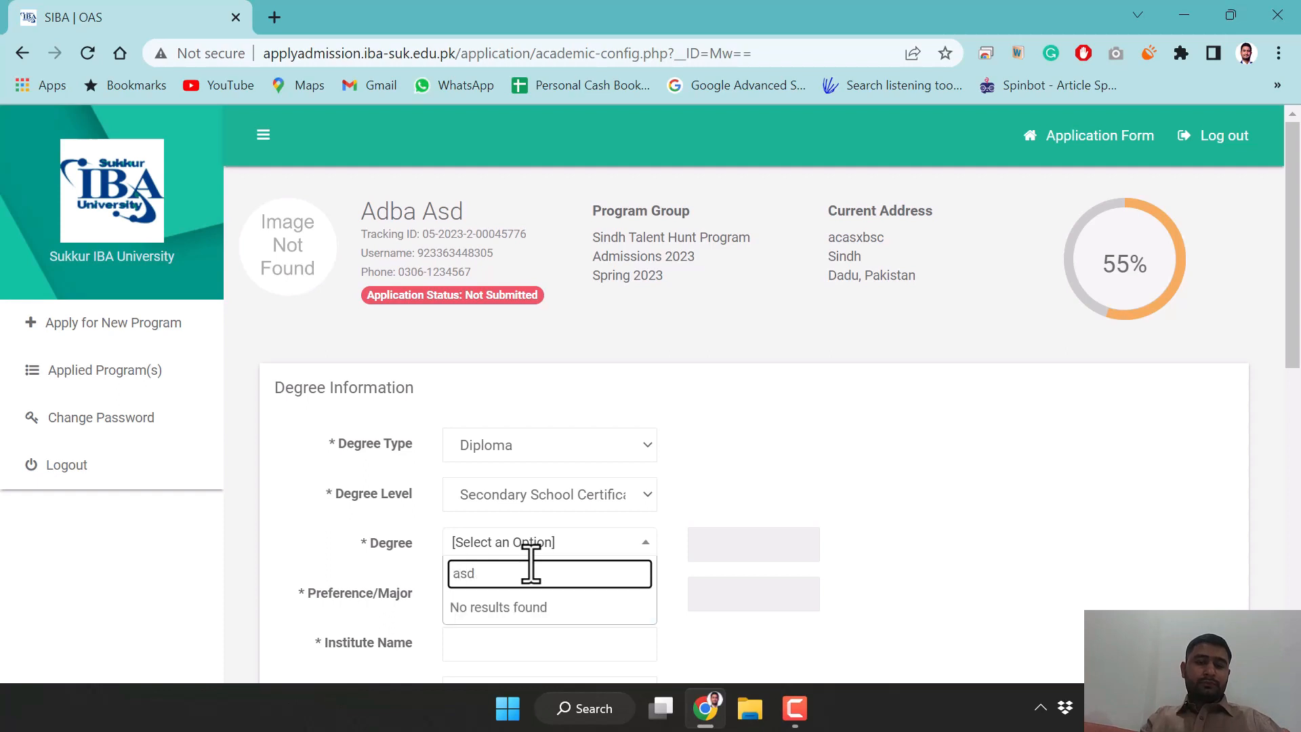
click(783, 508)
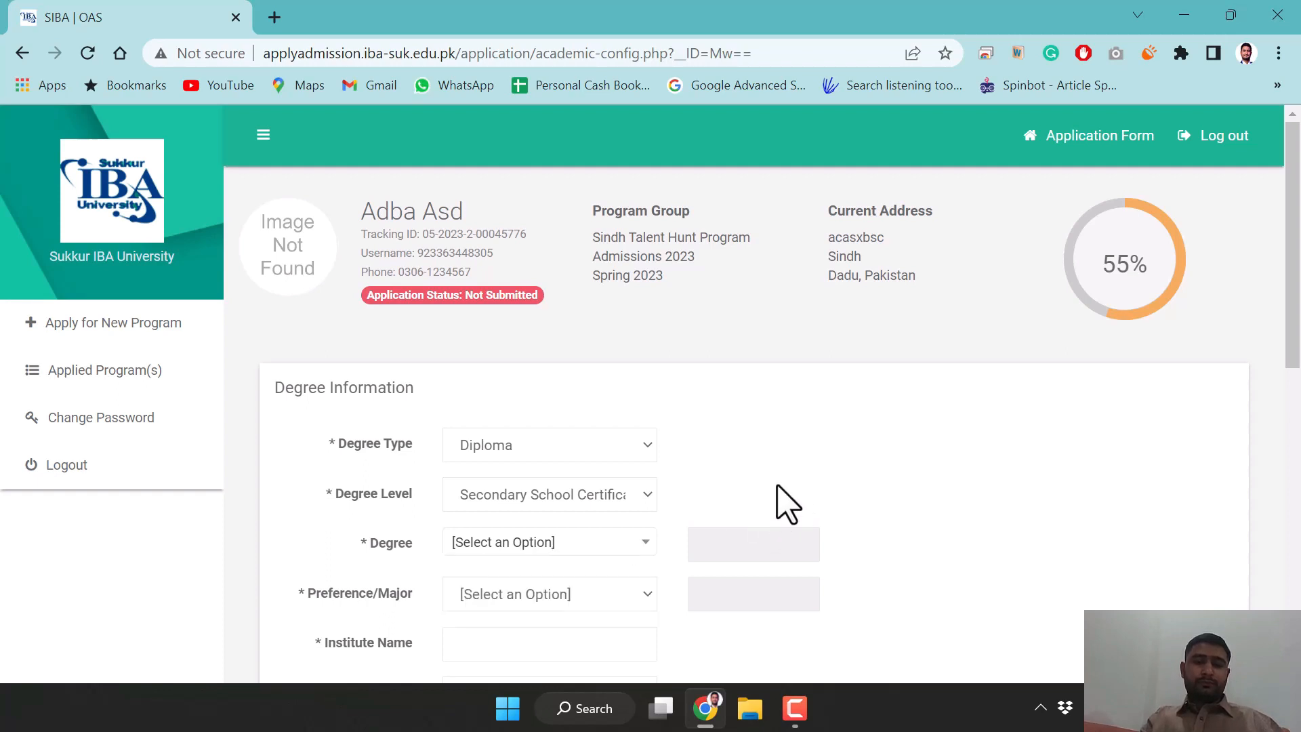
click(584, 591)
click(587, 599)
scroll(773, 440, down, 3)
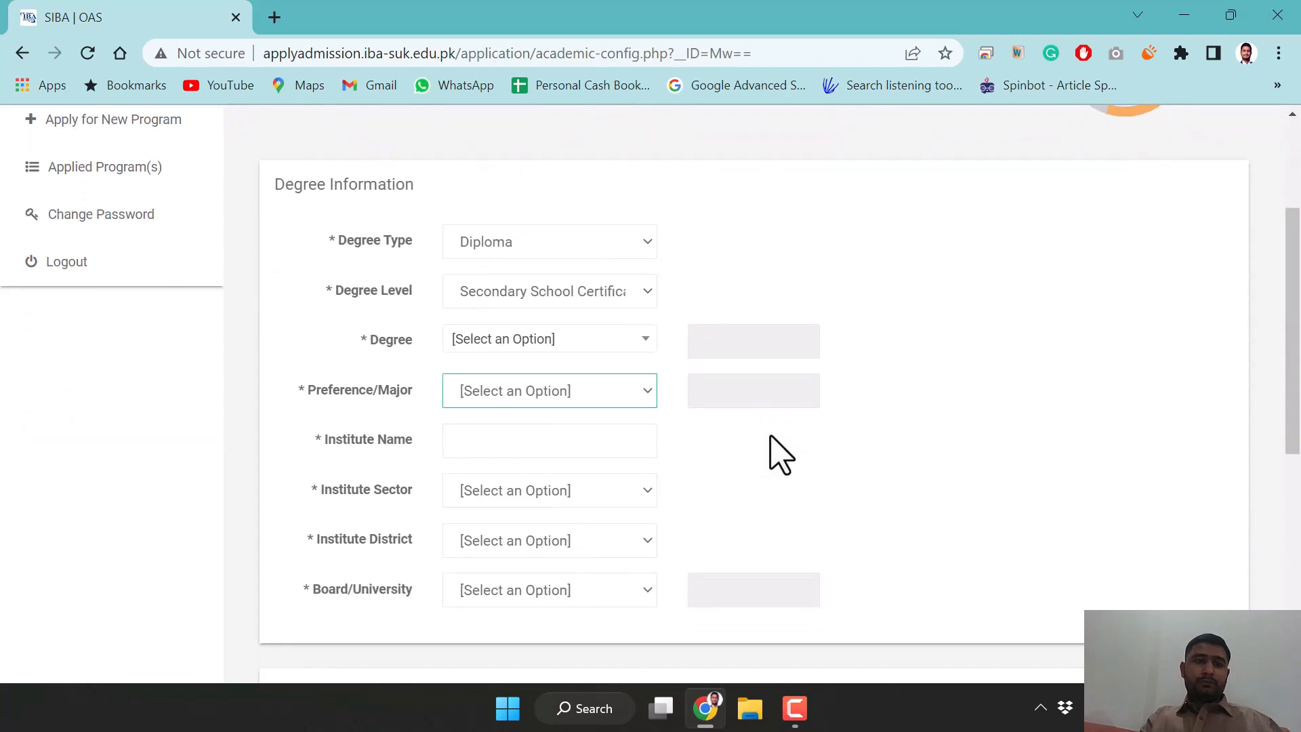
scroll(779, 454, down, 3)
key(alt+Left)
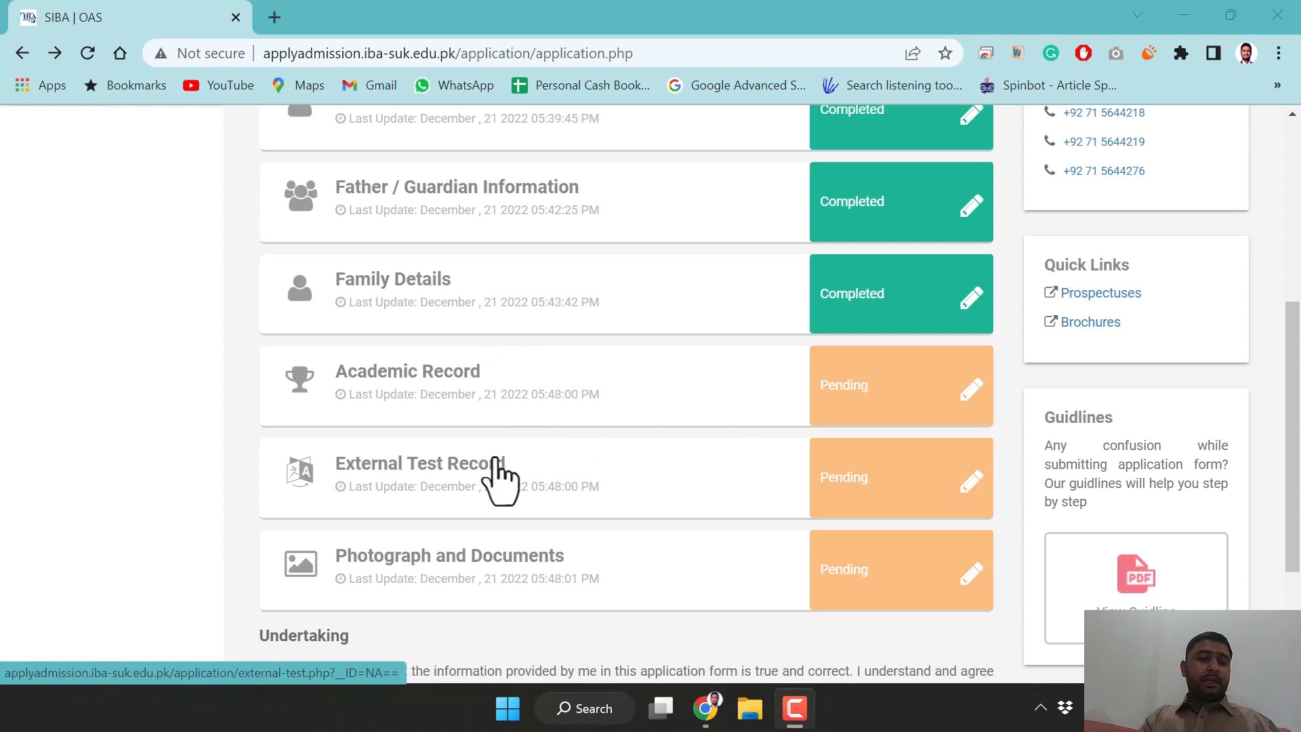
Open the External Test Record section and start a new exam entry
click(891, 505)
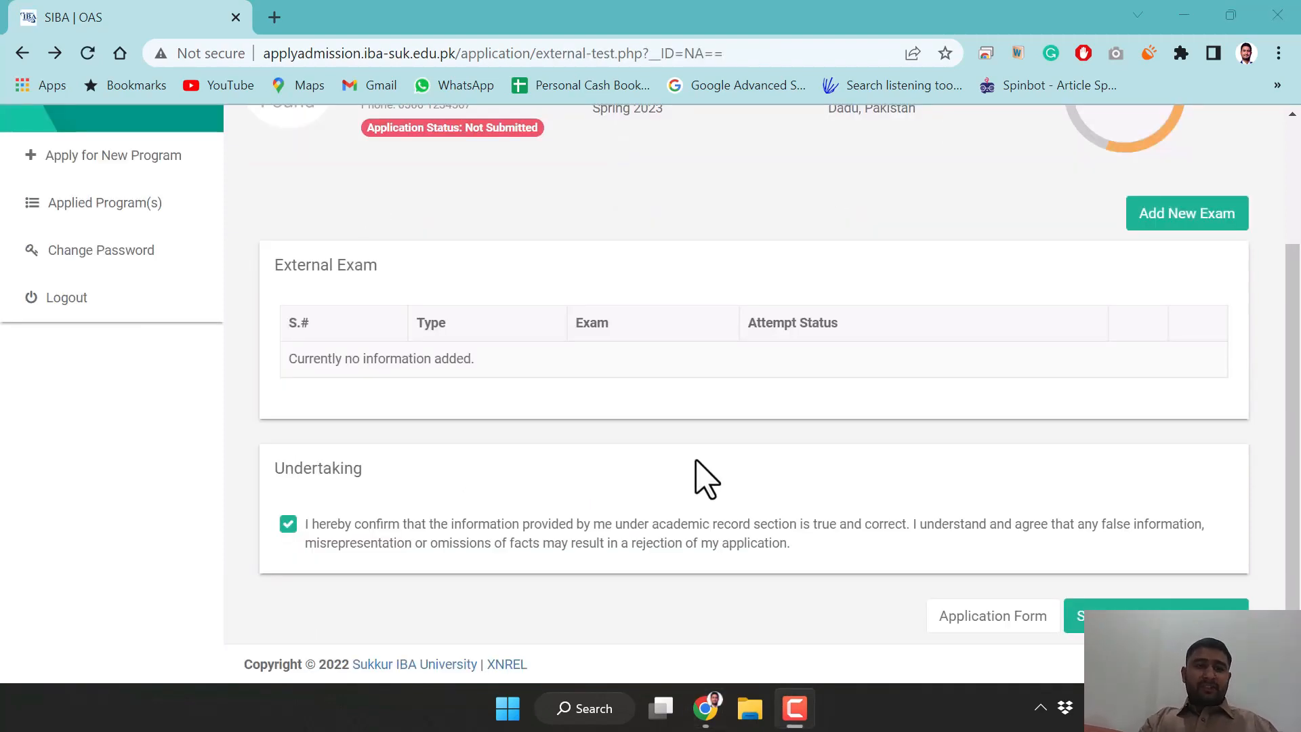
scroll(705, 478, up, 3)
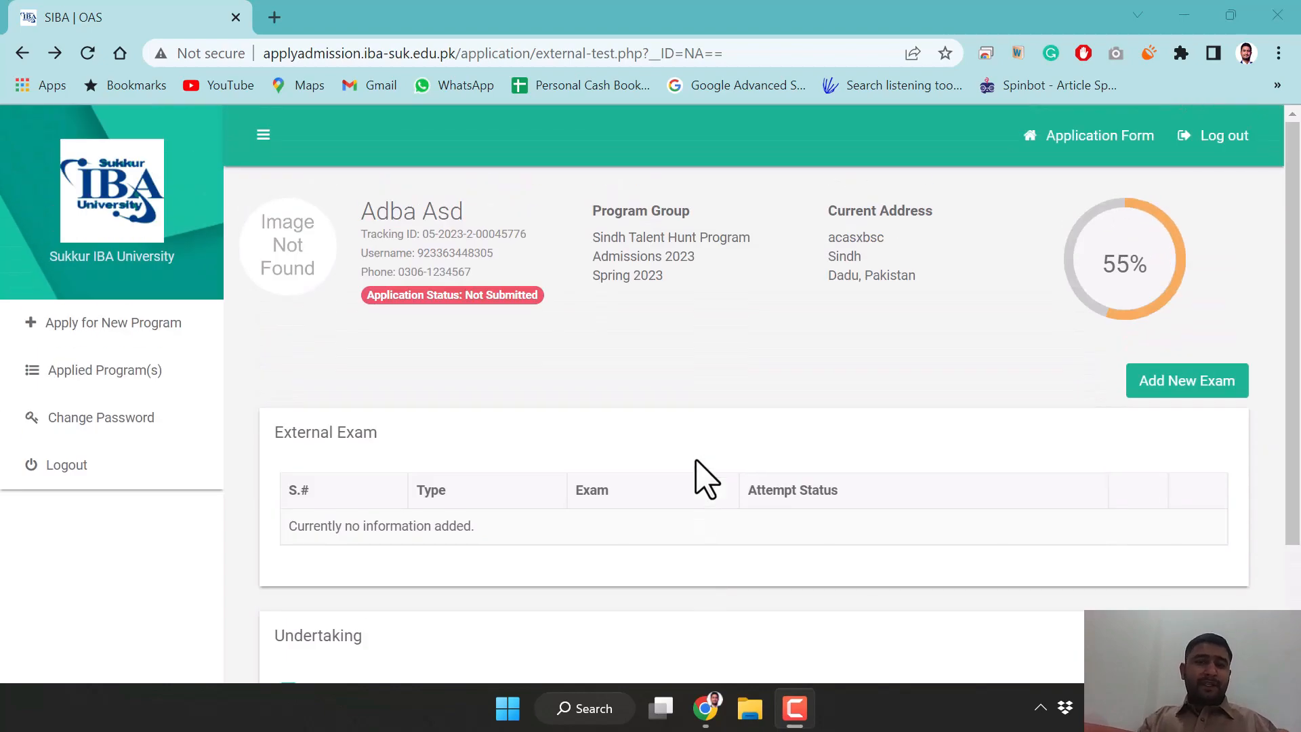
scroll(705, 478, down, 3)
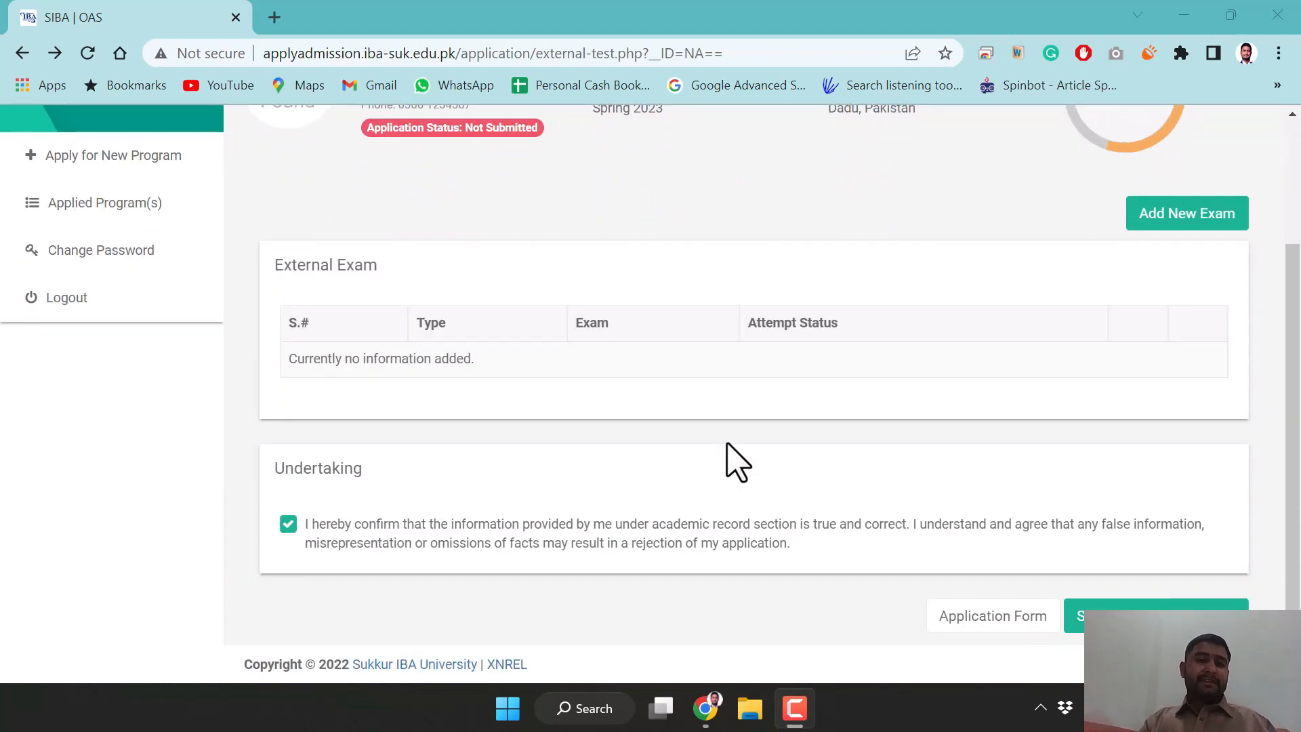
click(1184, 218)
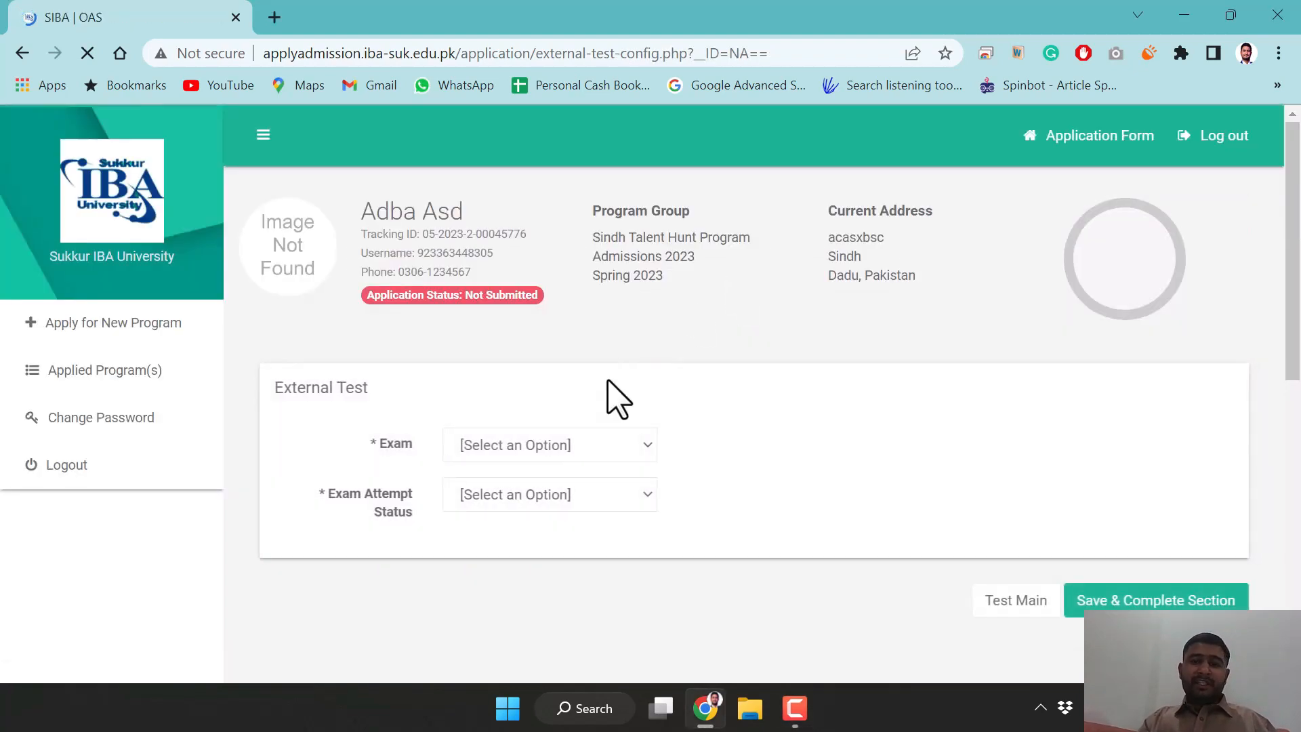
Submit SIBA Aptitude Test 2022, status Consider for SIBAU Admission Test, test centre Sukkur
click(527, 450)
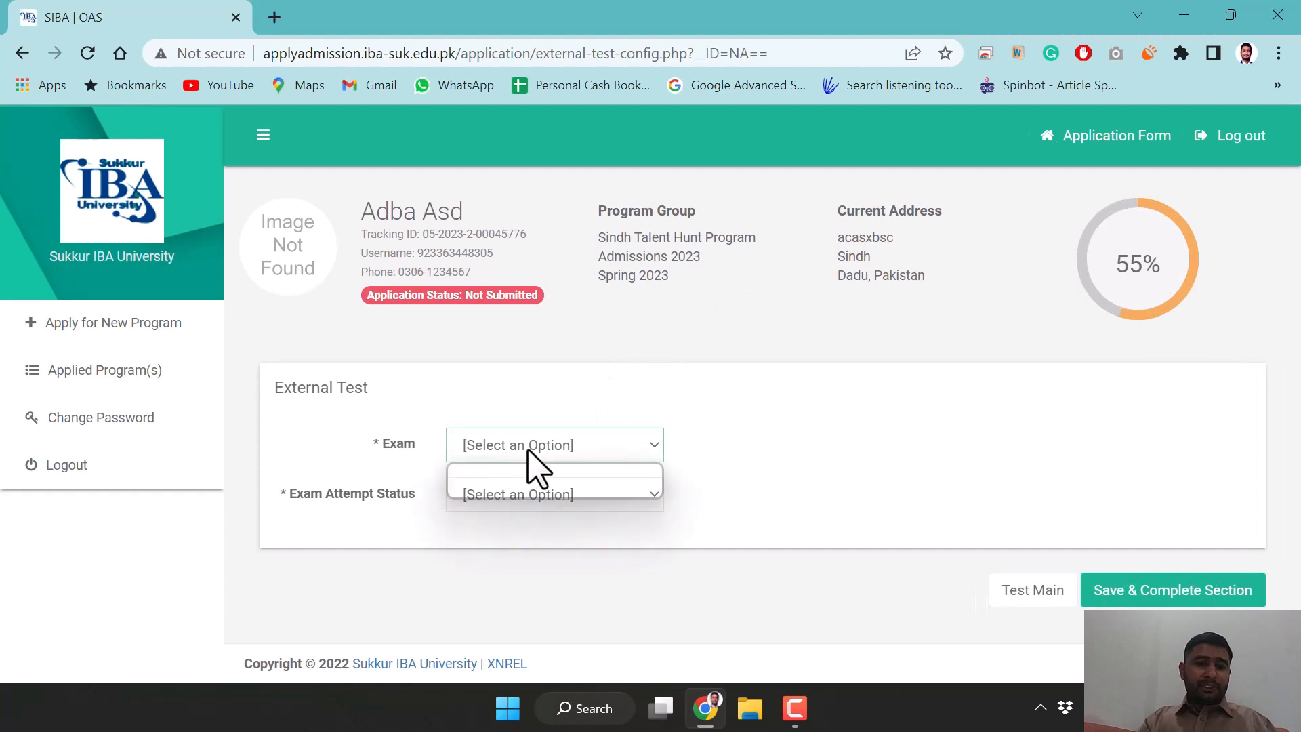
click(549, 489)
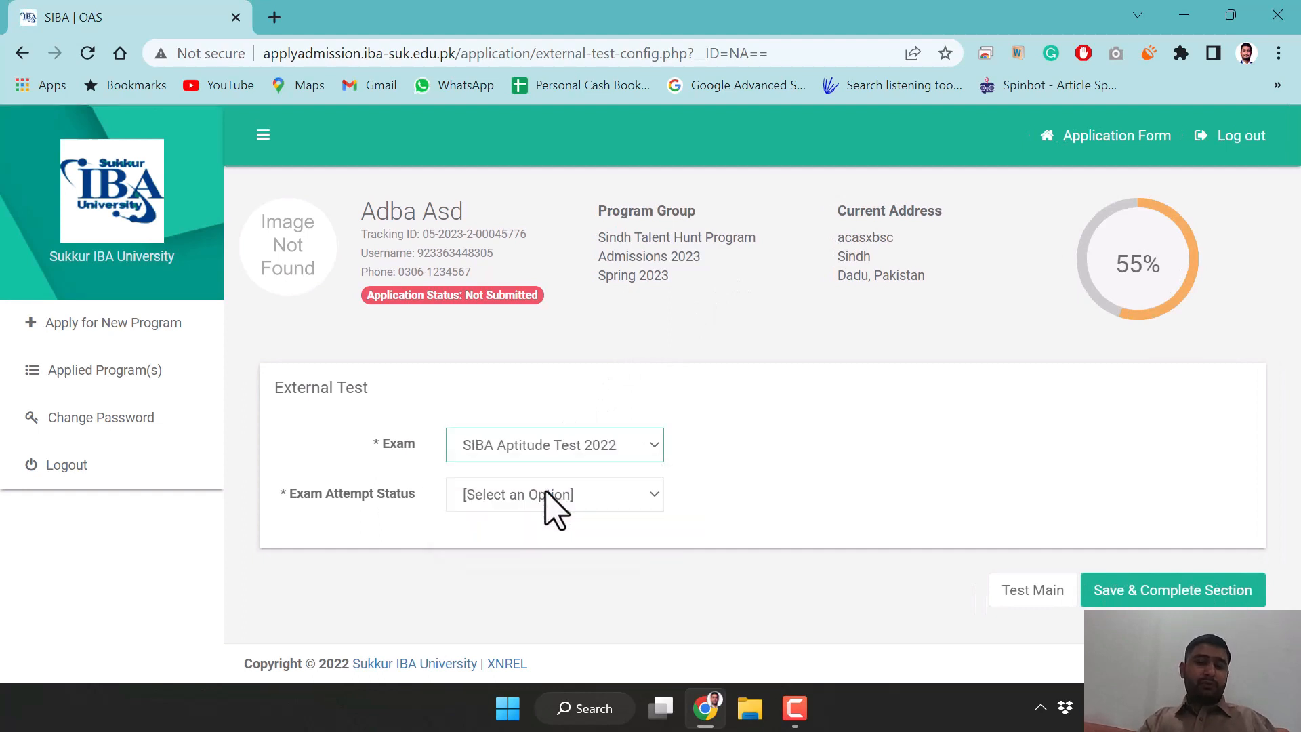
click(511, 501)
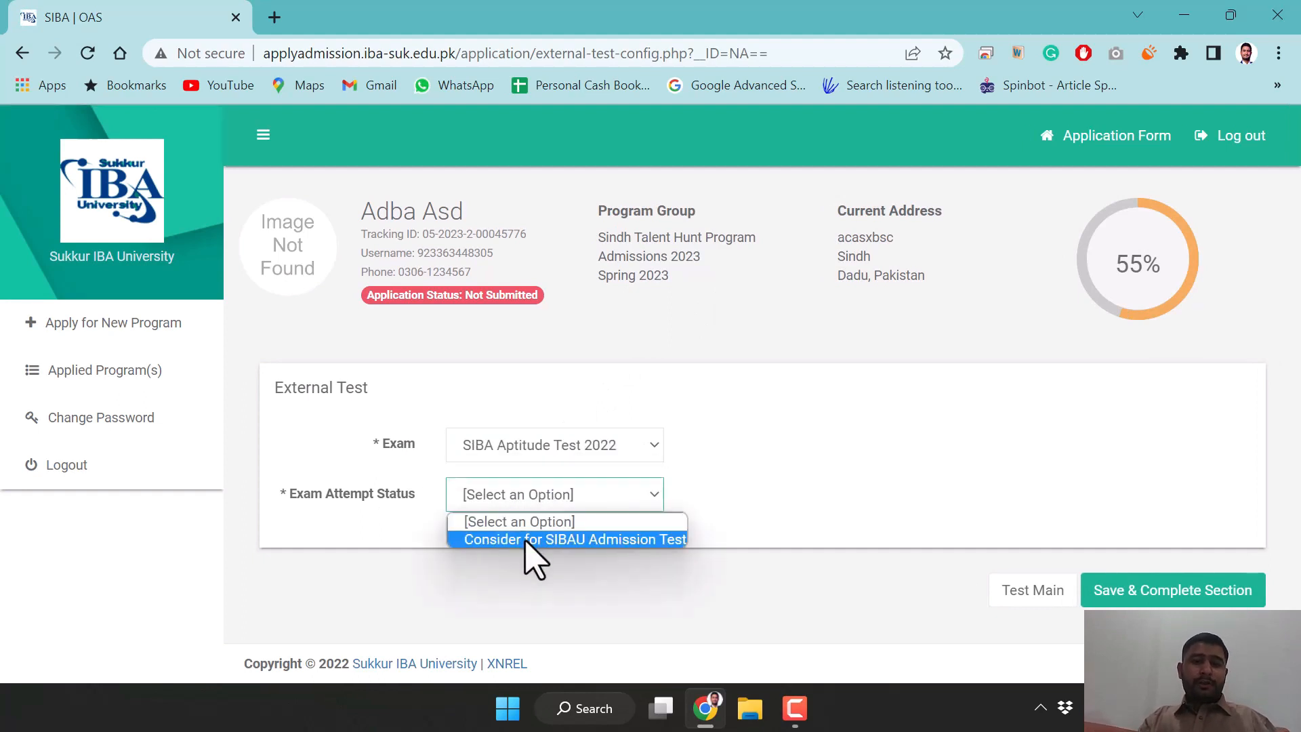
click(527, 538)
click(604, 554)
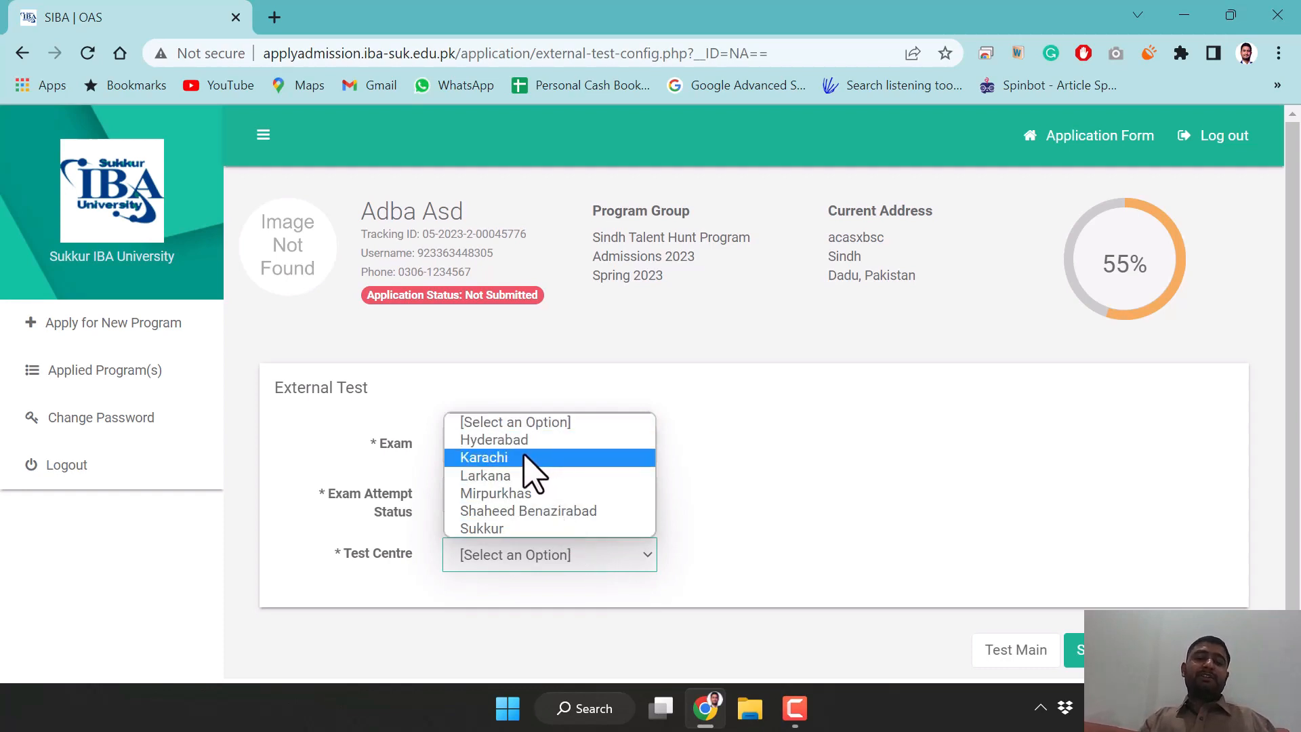
click(523, 529)
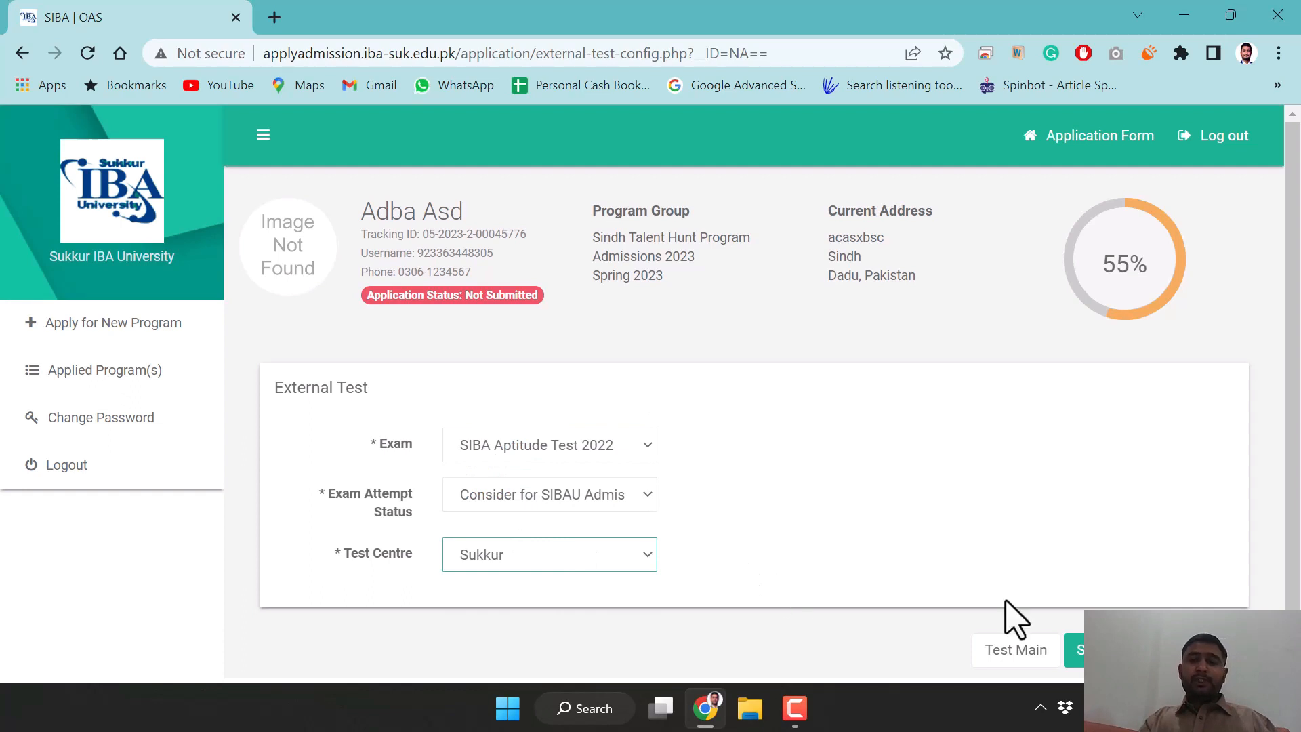
click(1075, 650)
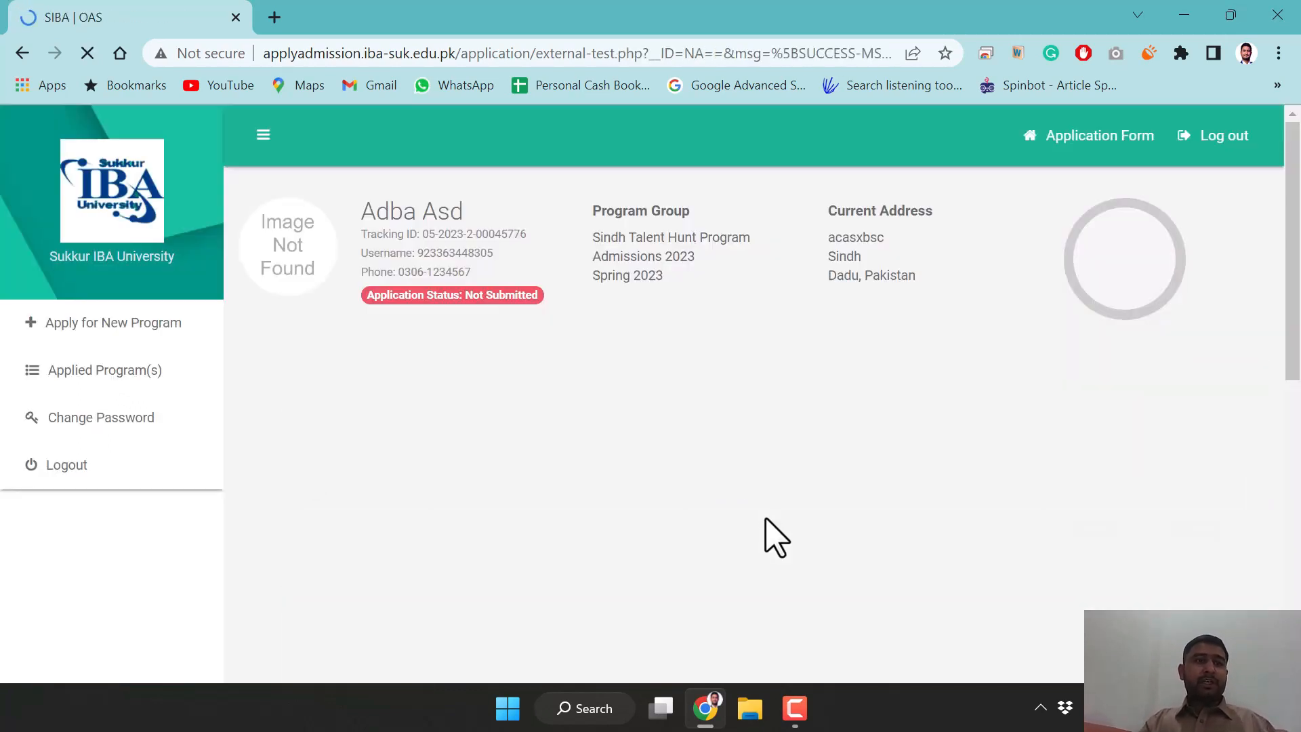
Tick the Undertaking checkbox below the External Exam table
scroll(996, 514, down, 3)
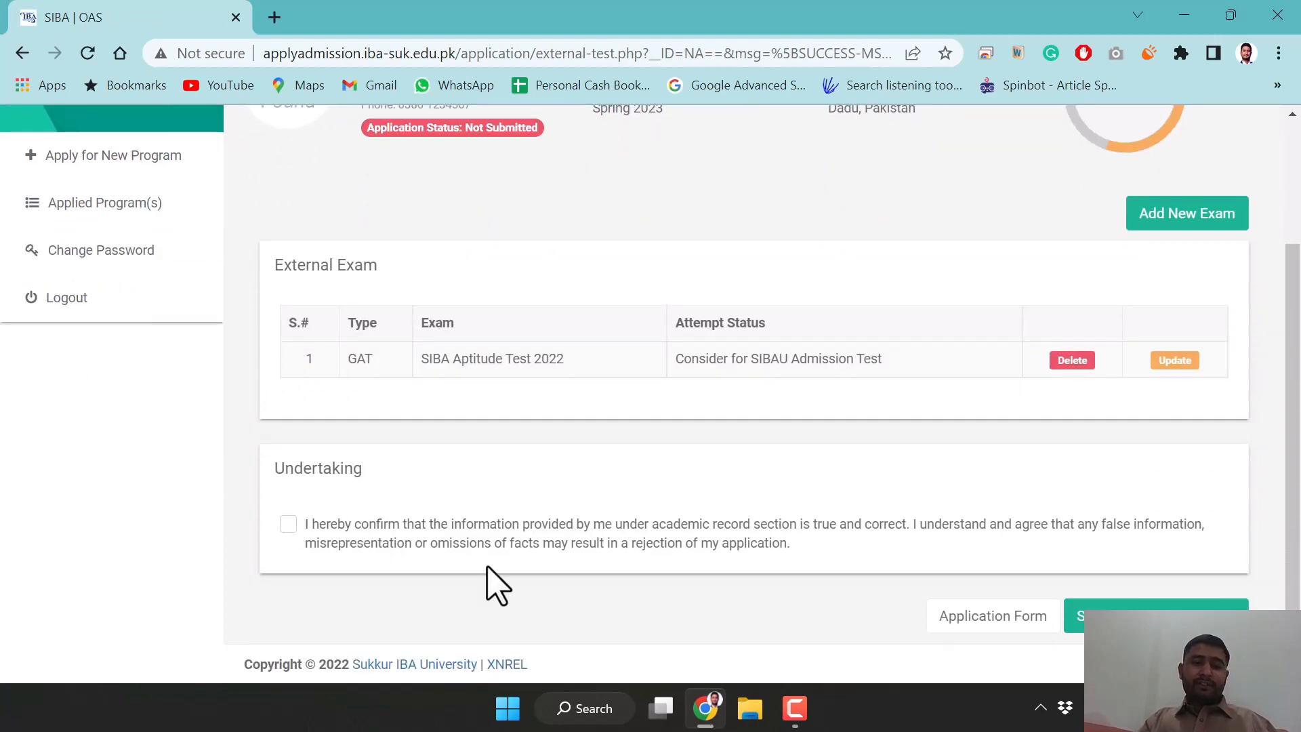
click(287, 525)
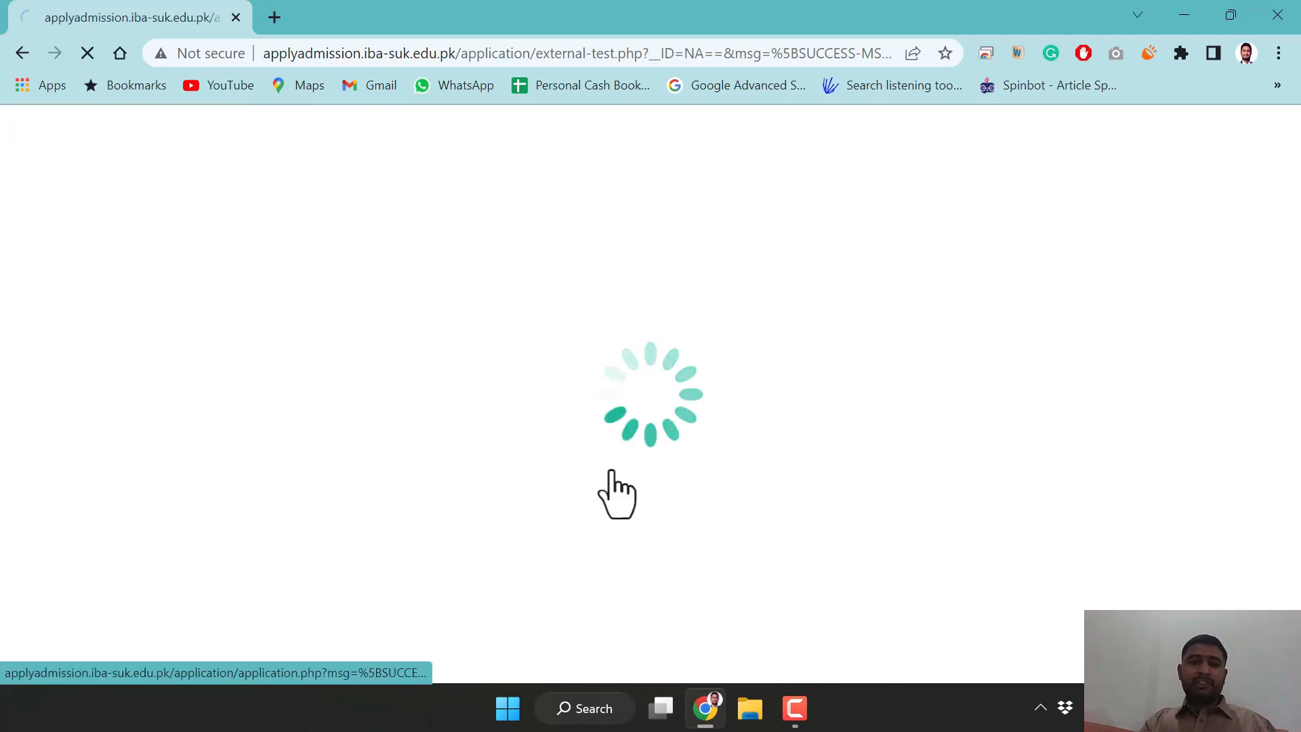
scroll(763, 457, down, 10)
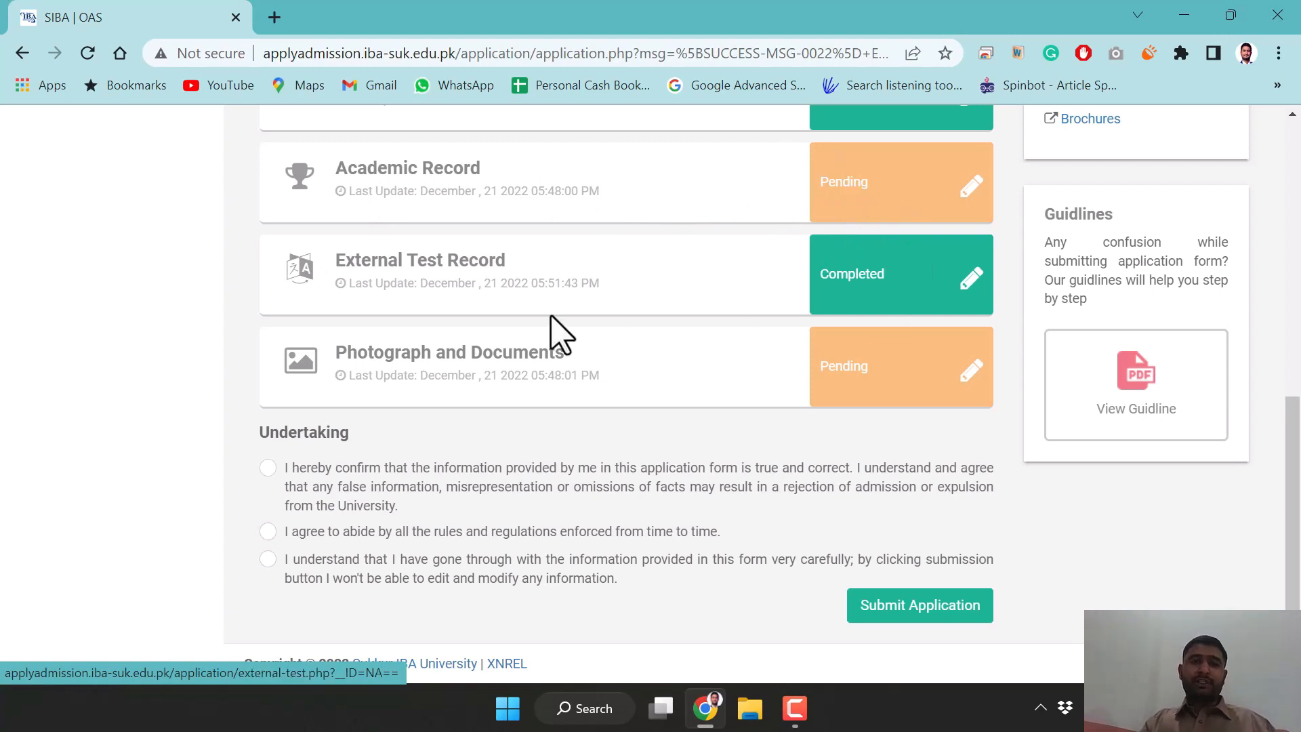
Open the Photograph and Documents checklist and review the applicant, family expense and income document tables
click(897, 389)
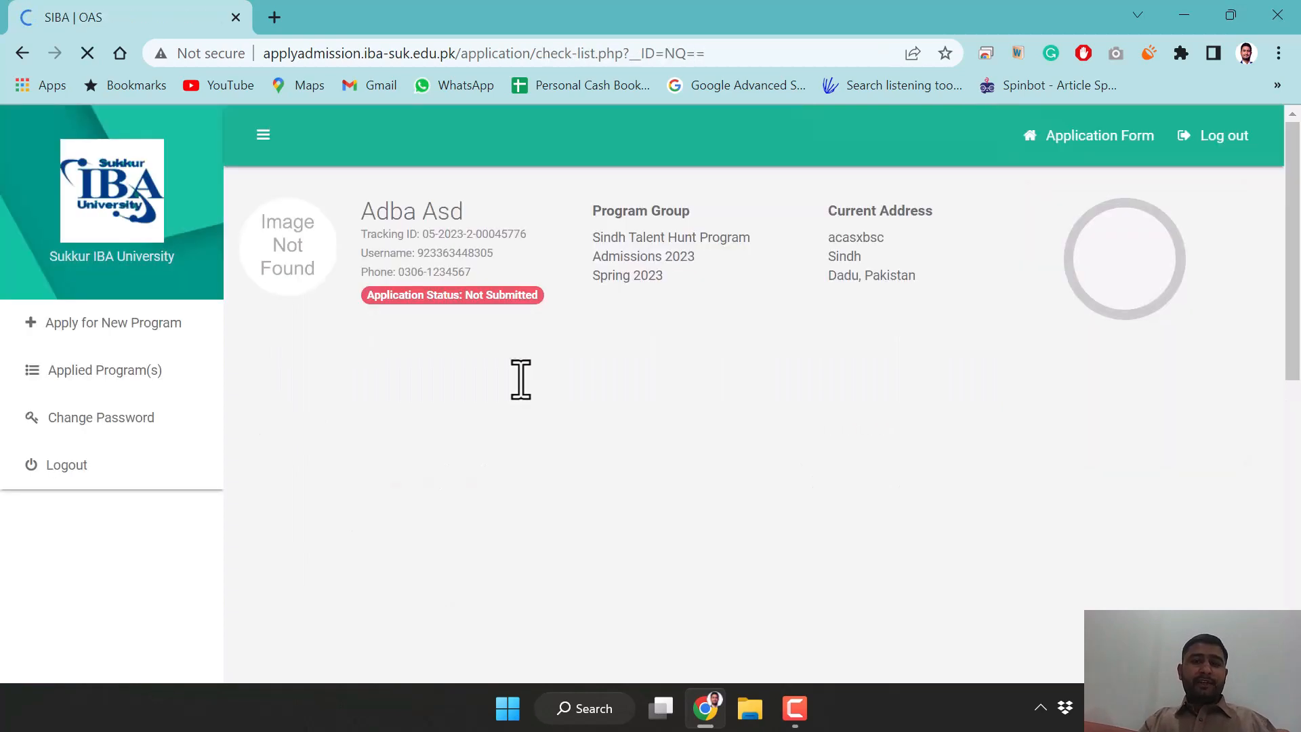
scroll(596, 517, down, 5)
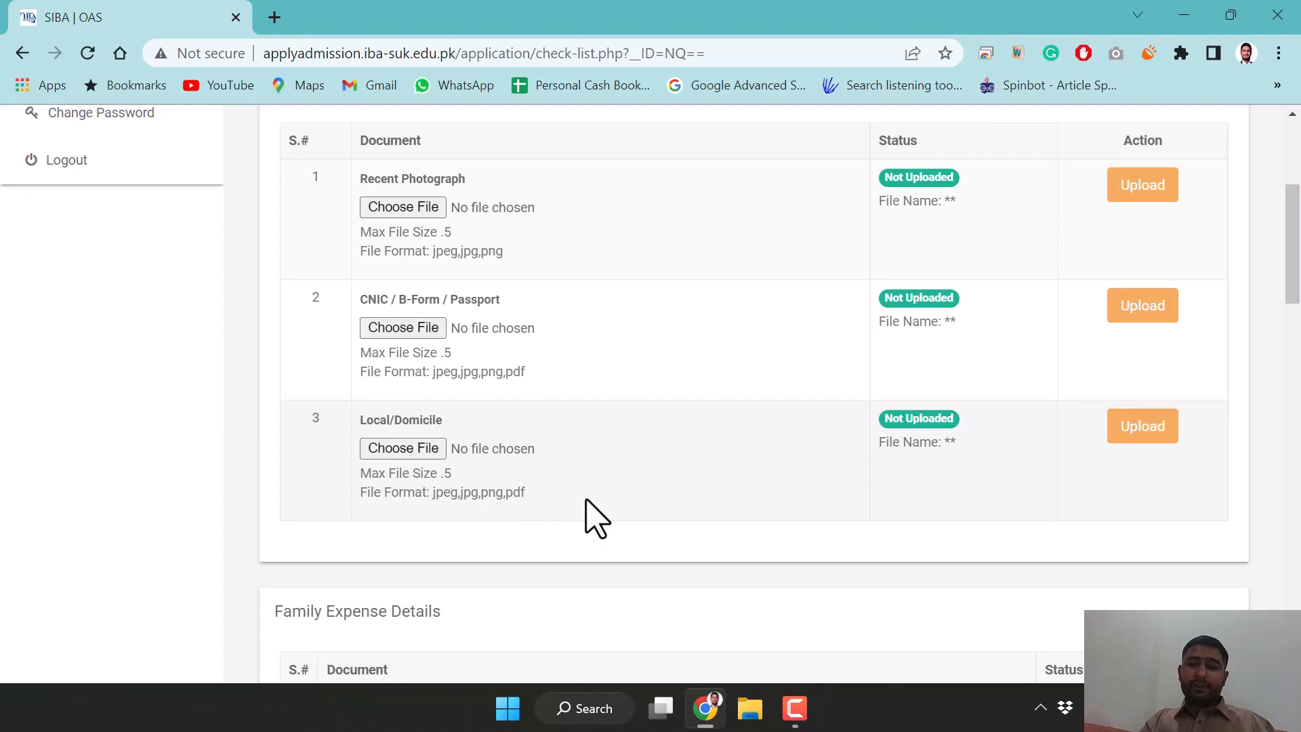
scroll(596, 517, down, 15)
scroll(596, 517, up, 5)
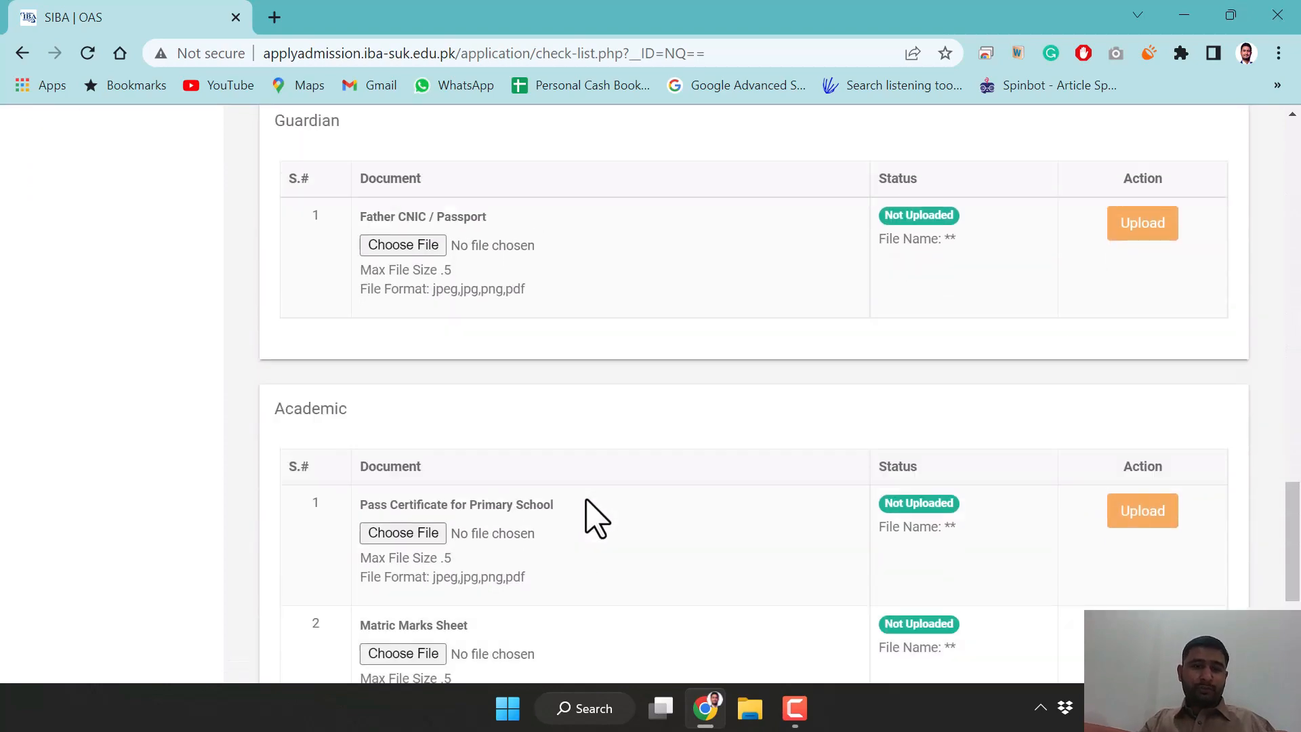
scroll(596, 517, up, 10)
scroll(595, 516, down, 3)
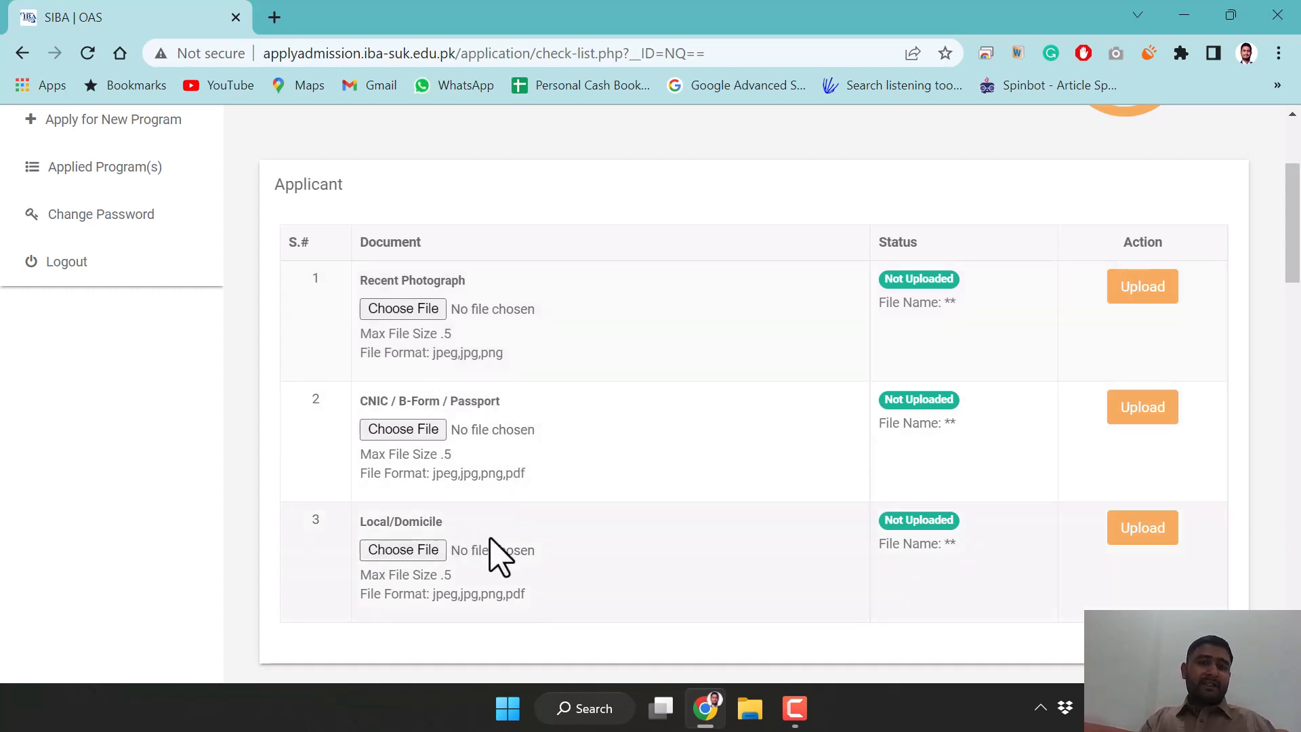
scroll(498, 555, down, 5)
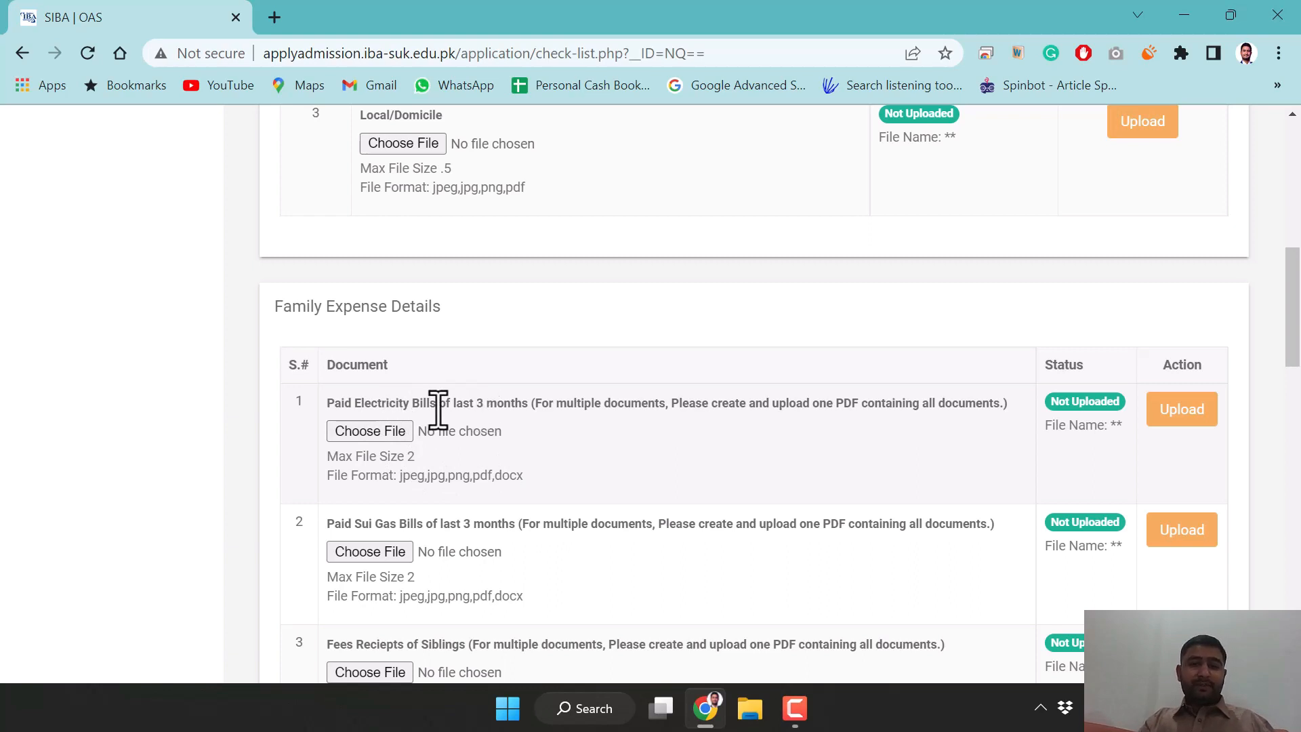
scroll(566, 461, down, 1)
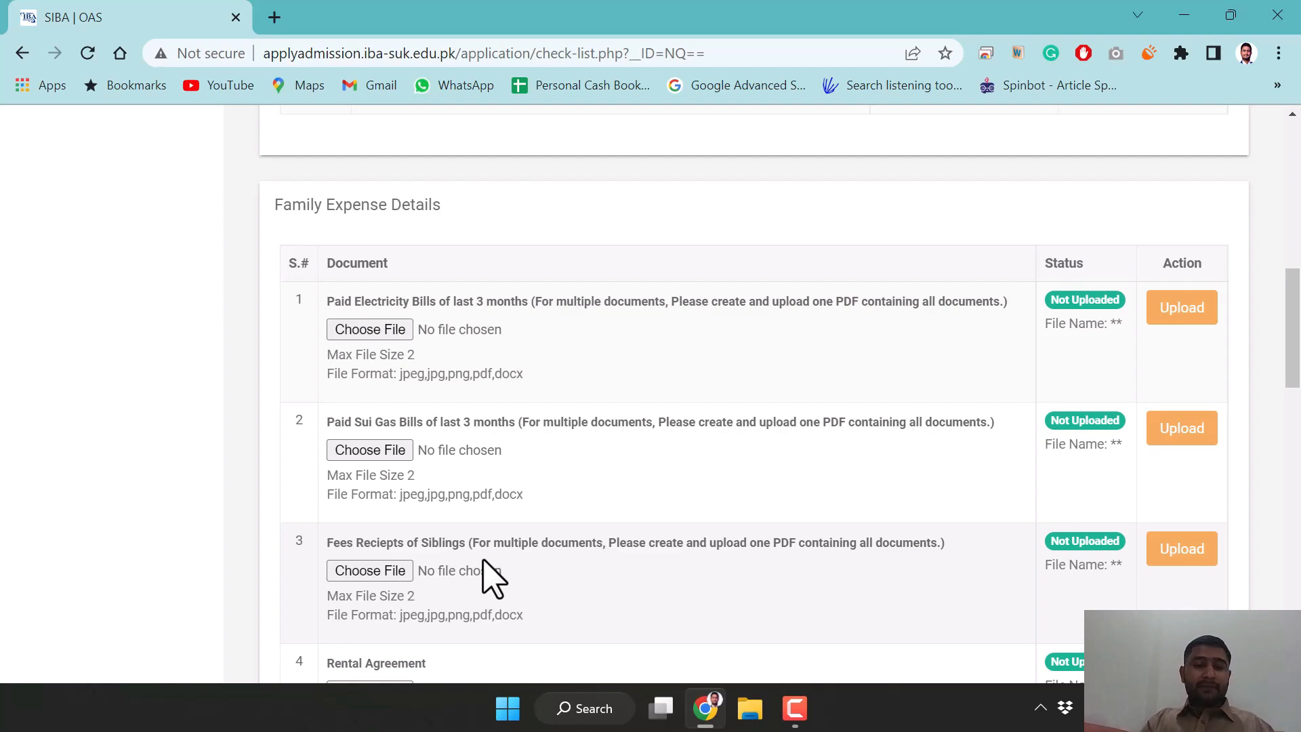
scroll(482, 562, down, 3)
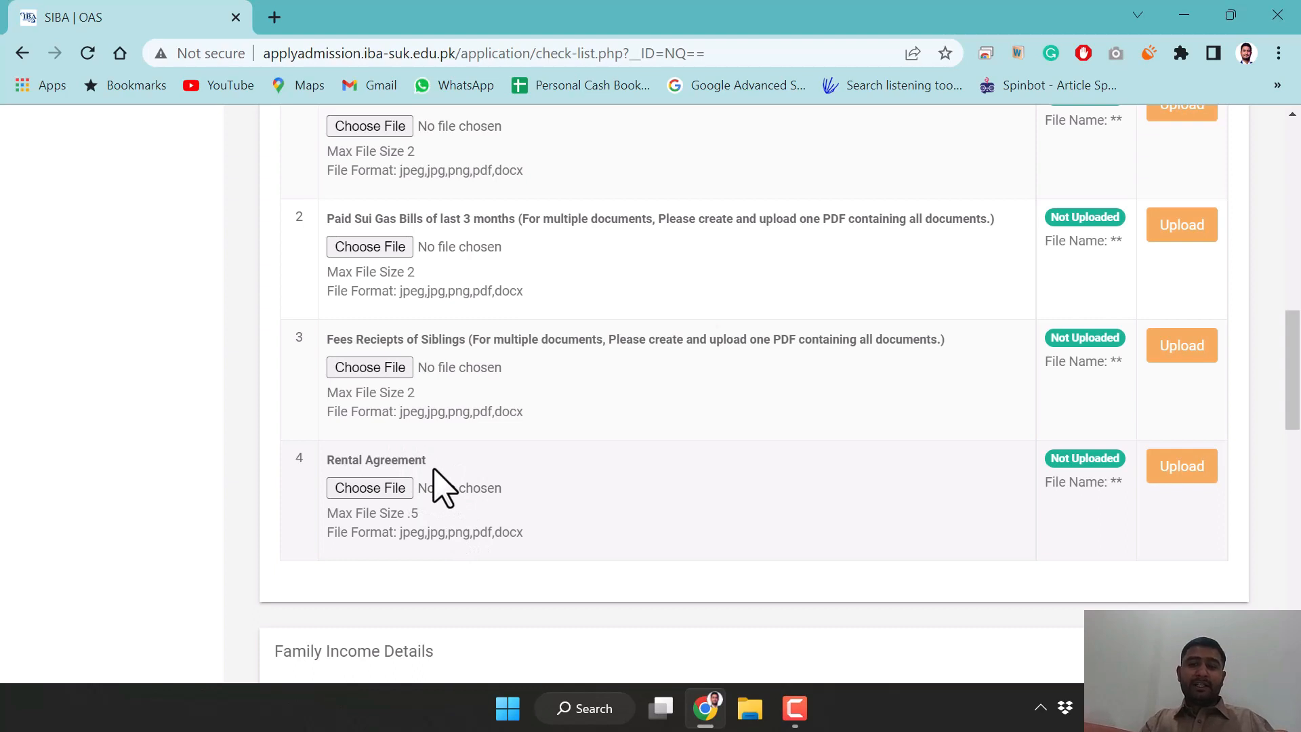
scroll(494, 529, down, 3)
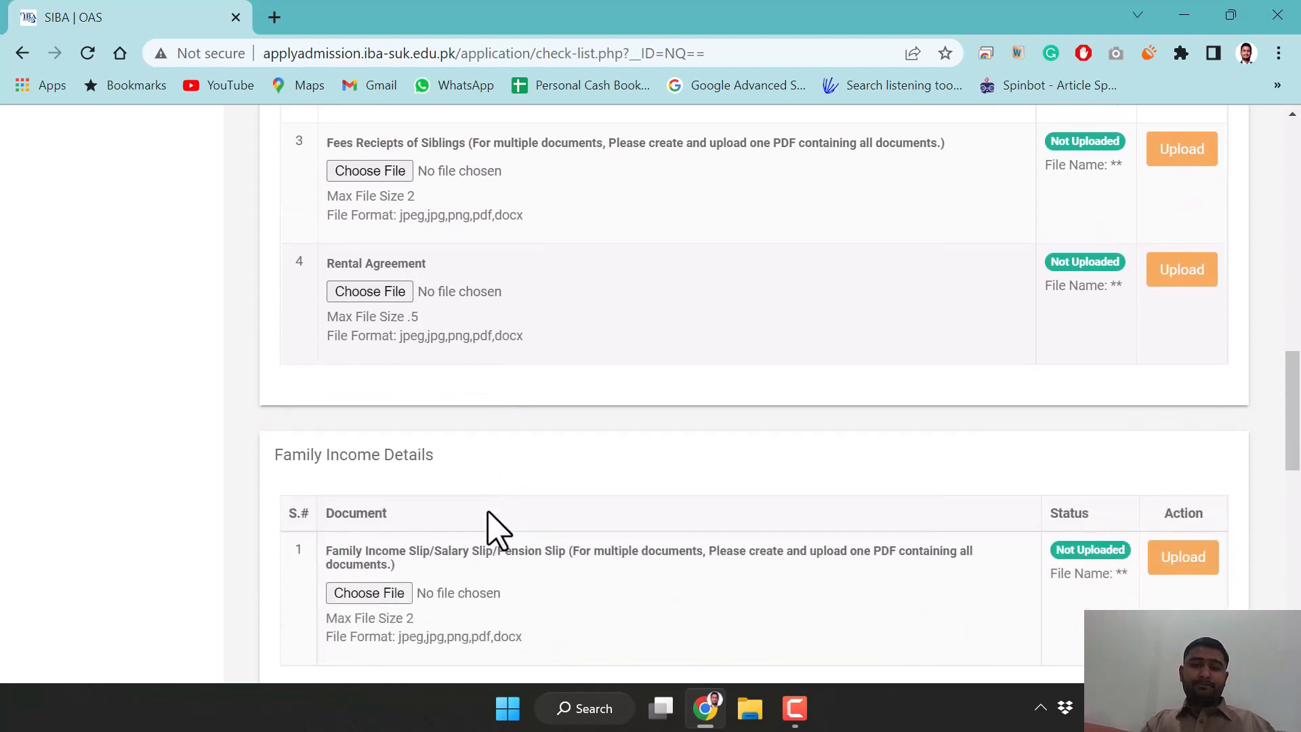
scroll(502, 576, down, 2)
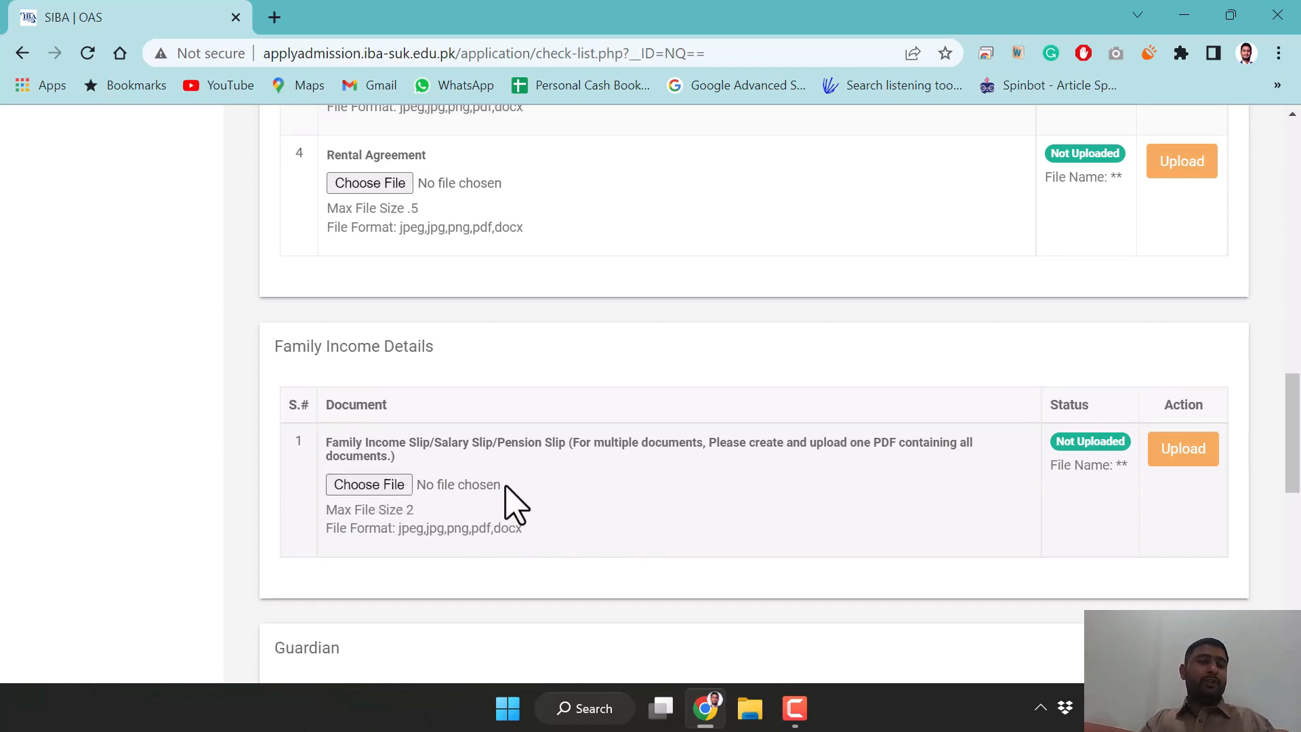
Scroll through the Guardian and Academic tables of the page
scroll(513, 505, down, 4)
scroll(513, 504, down, 4)
scroll(473, 377, up, 4)
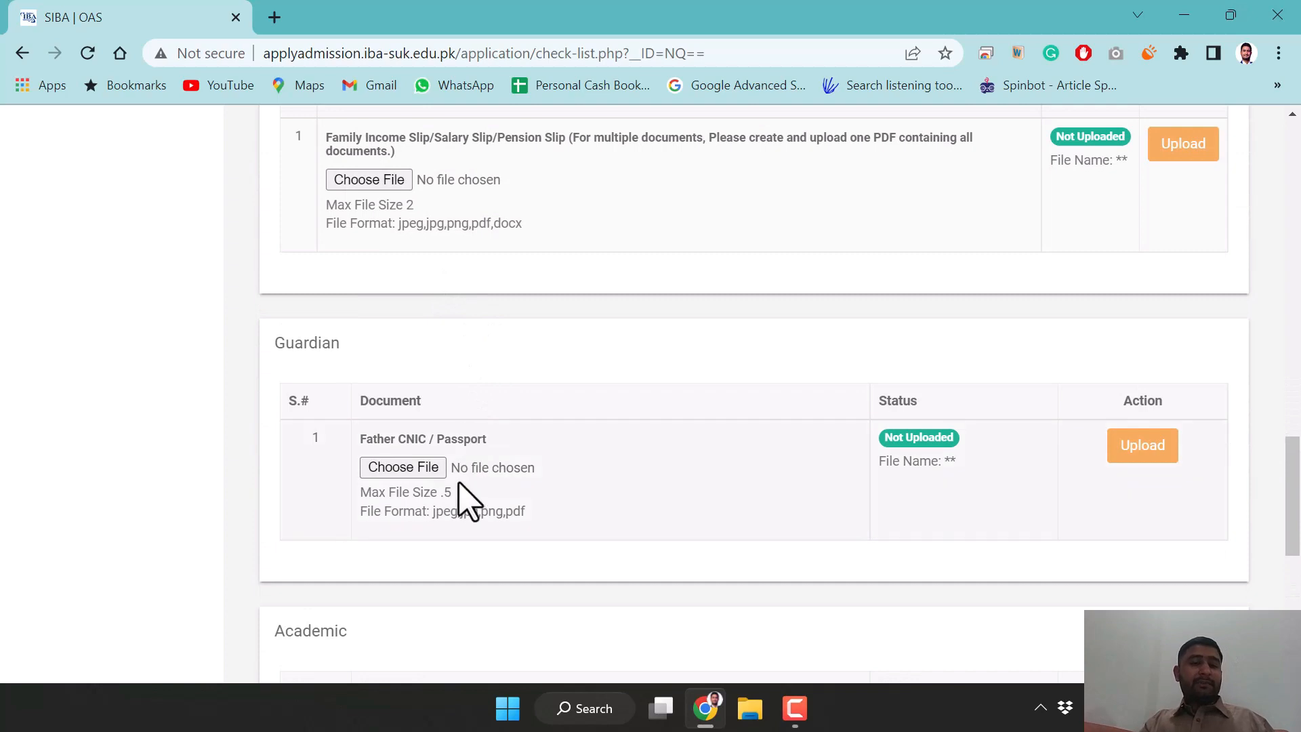
scroll(516, 487, up, 1)
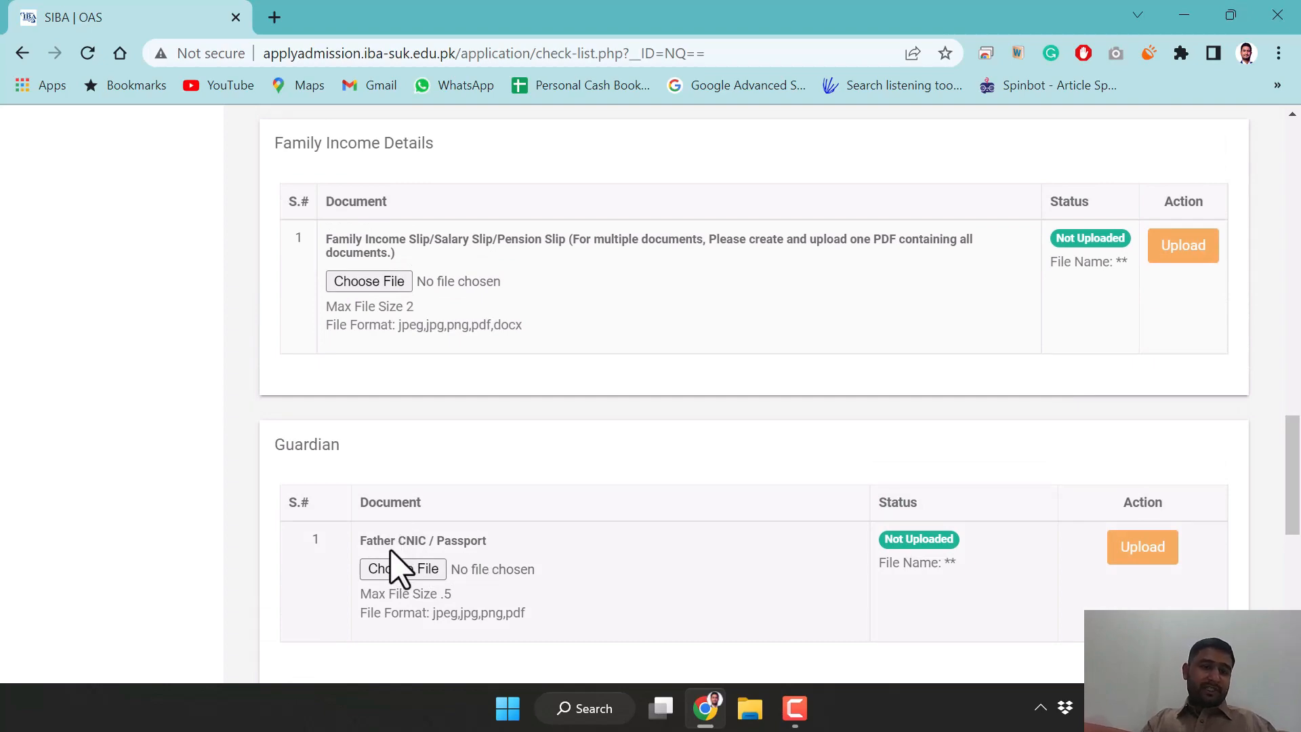
scroll(445, 553, down, 7)
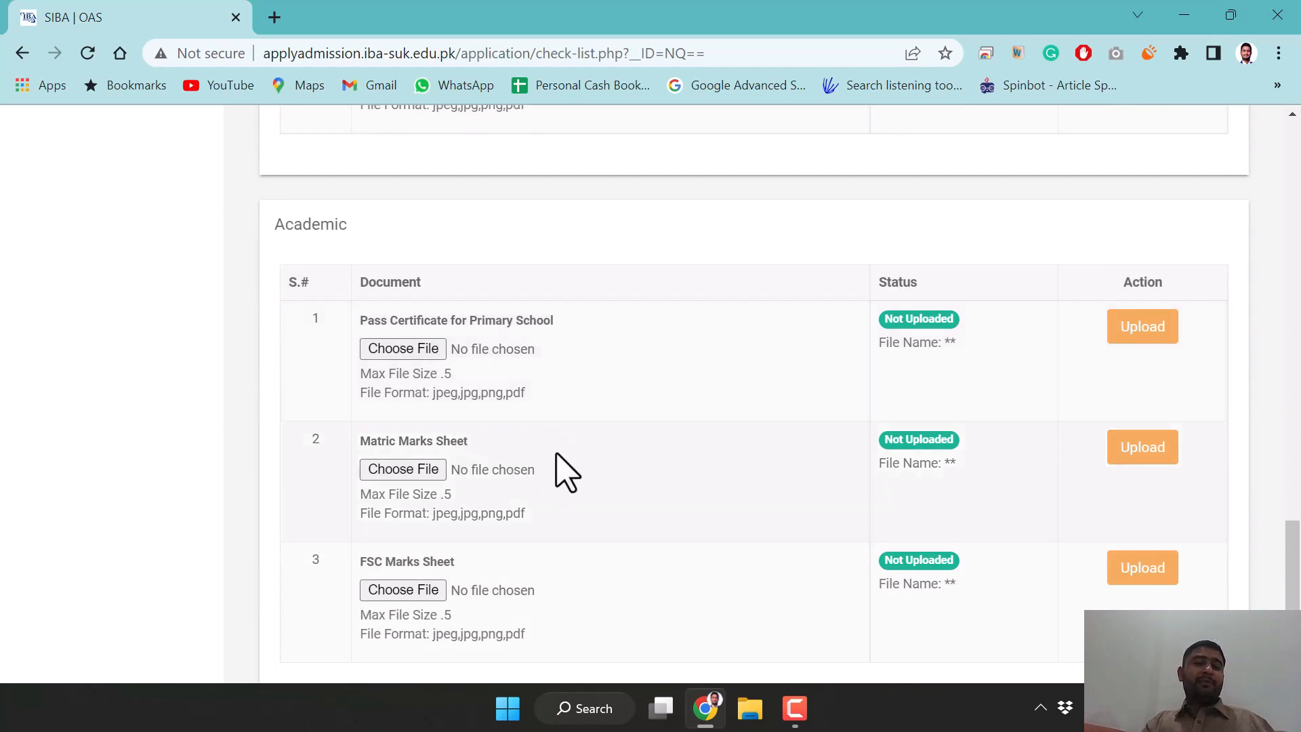
scroll(522, 580, down, 2)
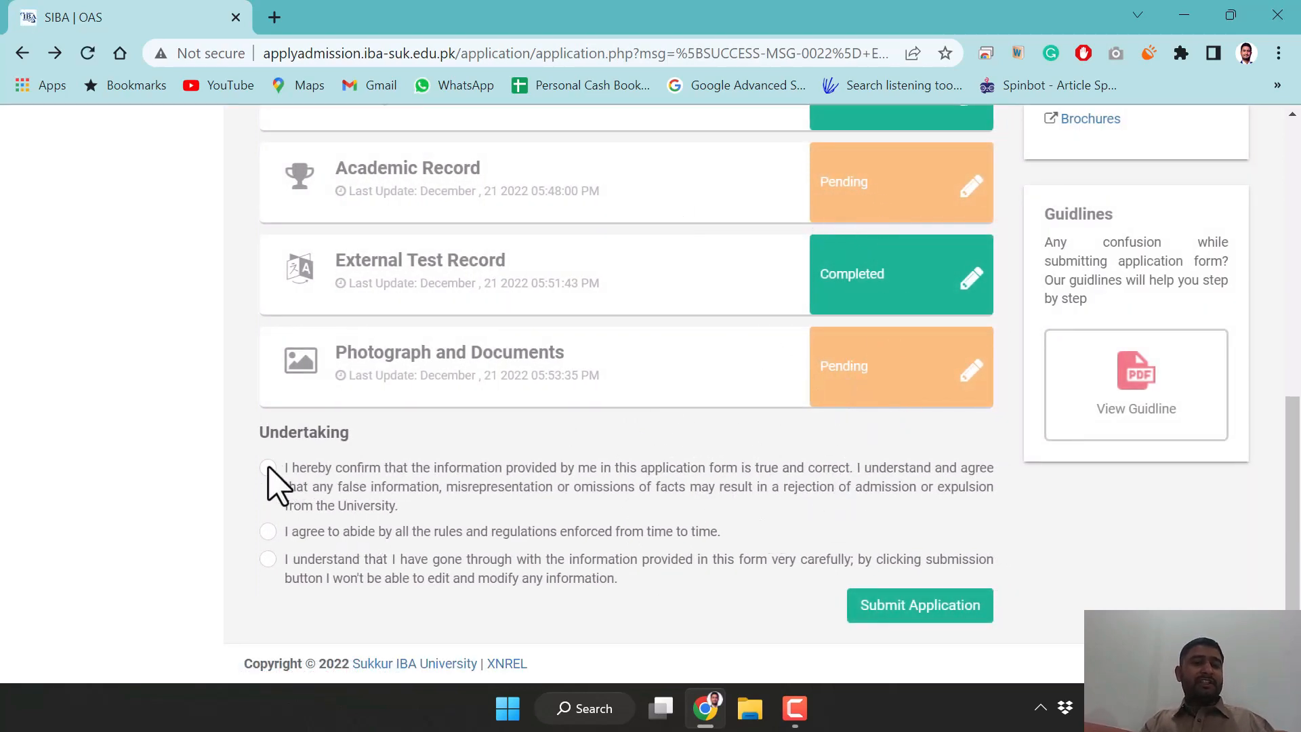
Agree to the undertaking statements above Submit Application, bringing the application to 65%
click(267, 532)
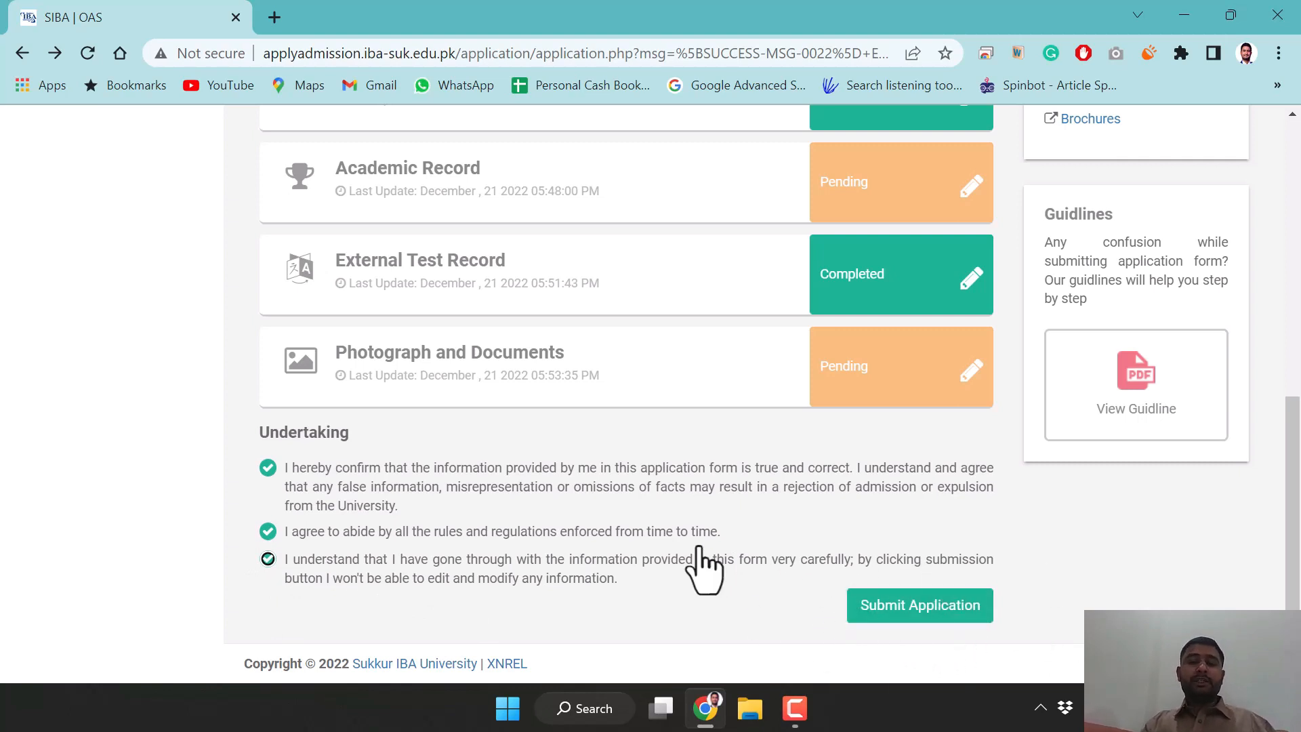
scroll(699, 546, up, 7)
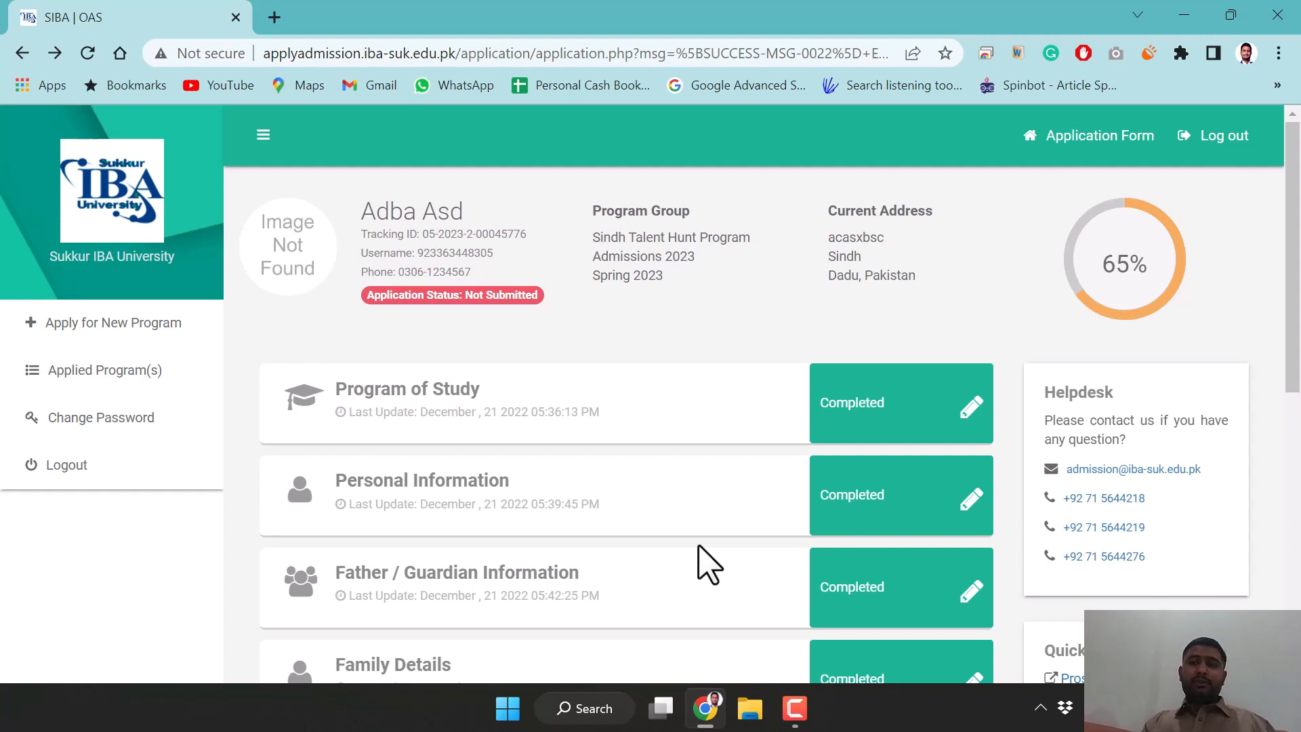
Scroll the reloaded application overview to the Academic Record, External Test and Documents cards
scroll(576, 415, down, 9)
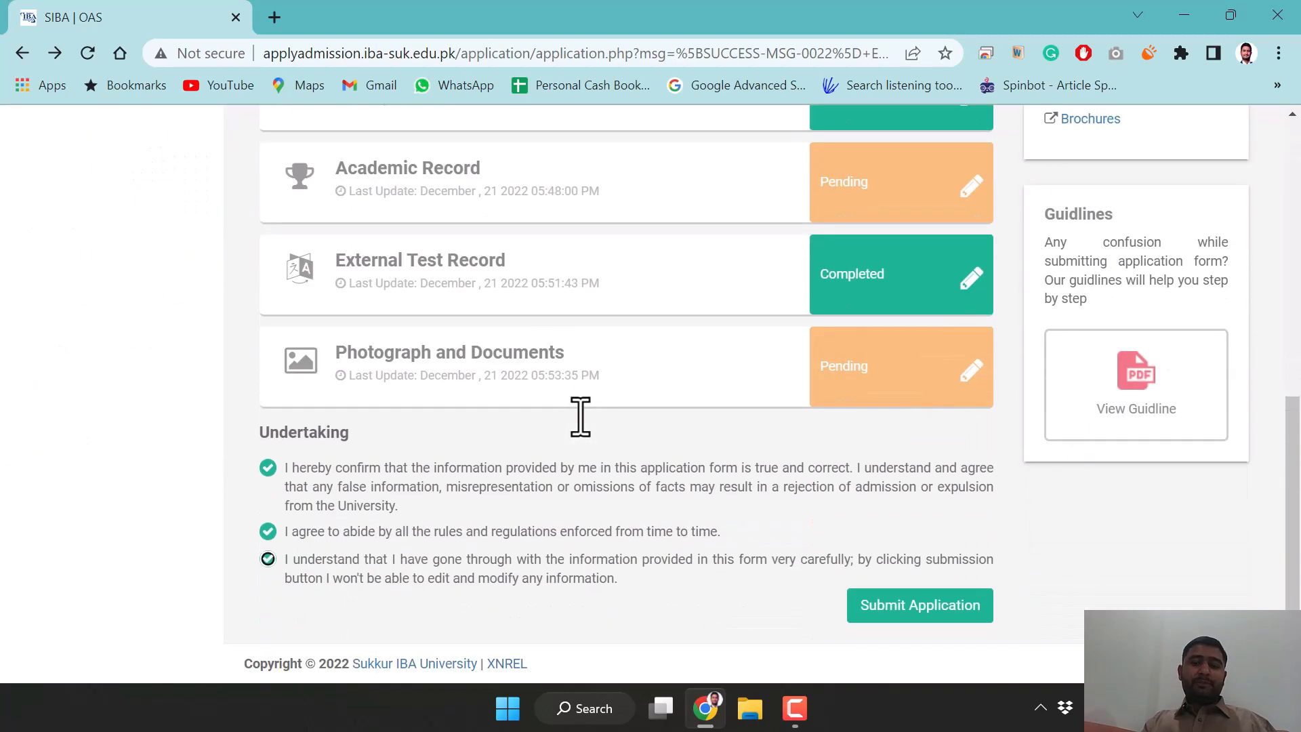
scroll(596, 488, up, 9)
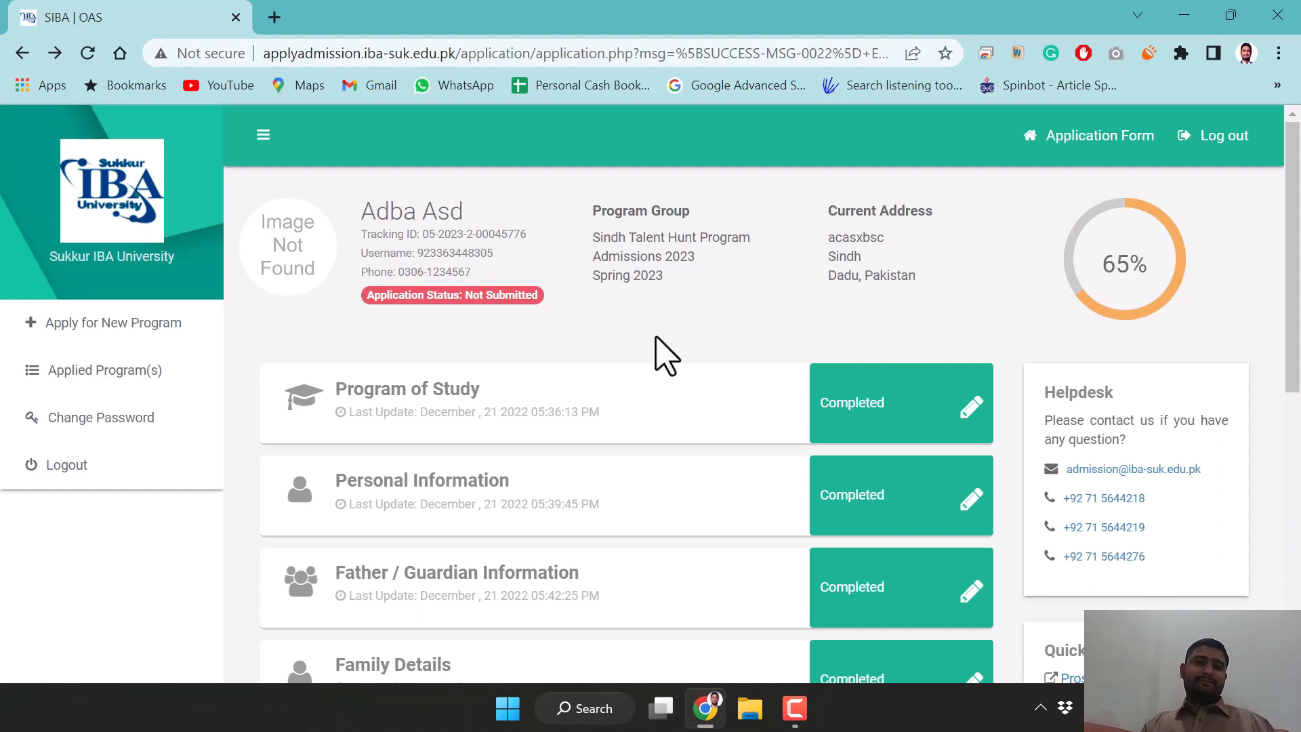
scroll(578, 474, down, 5)
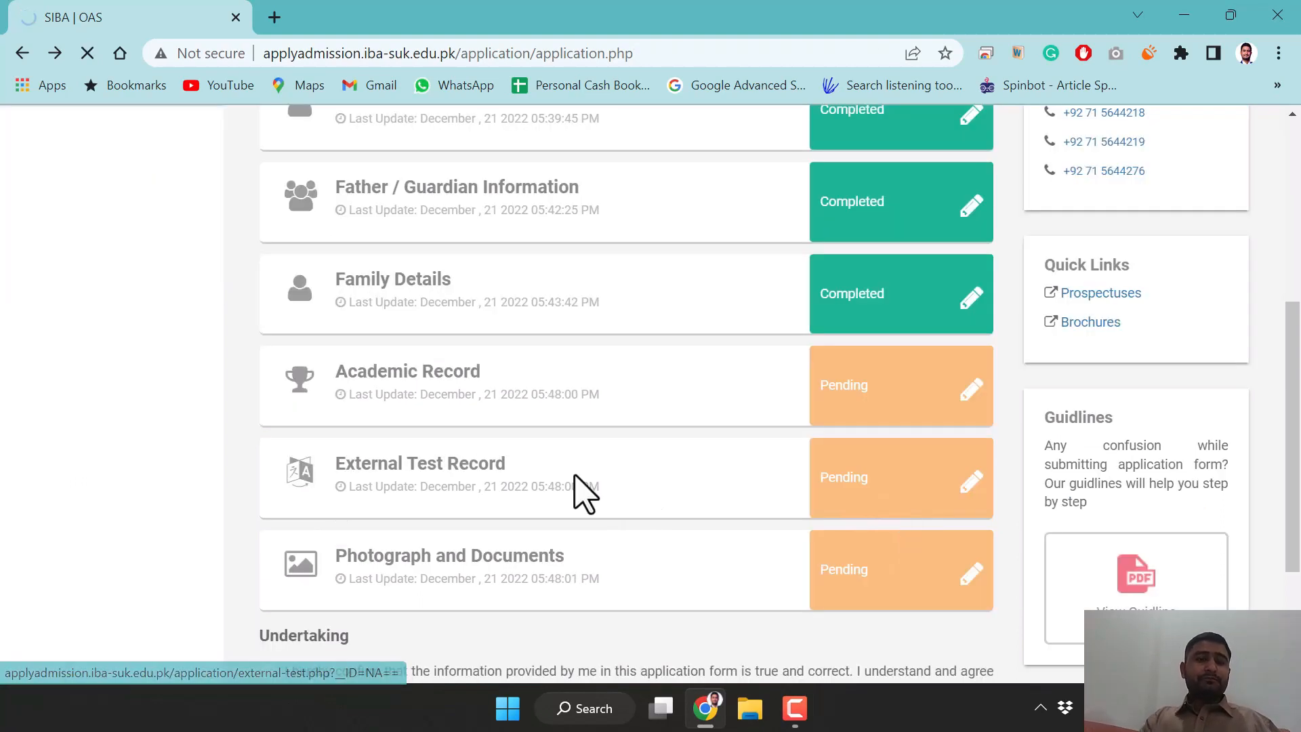